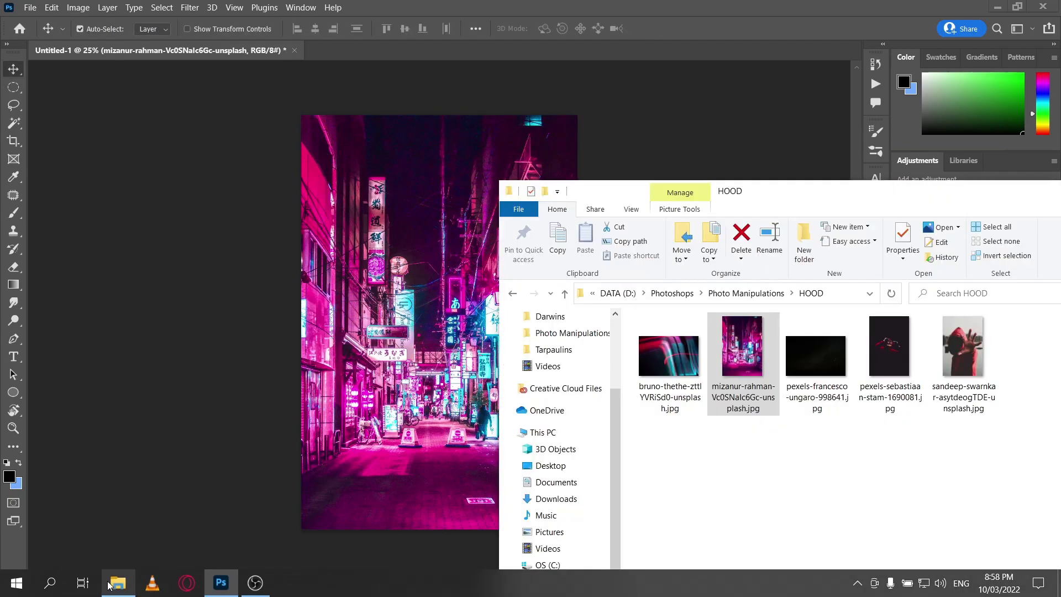
# - Place the hooded-figure photo above the neon street image and mask out its background with a Select Subject selection
pyautogui.click(965, 345)
pyautogui.moveTo(966, 346); pyautogui.dragTo(387, 340)
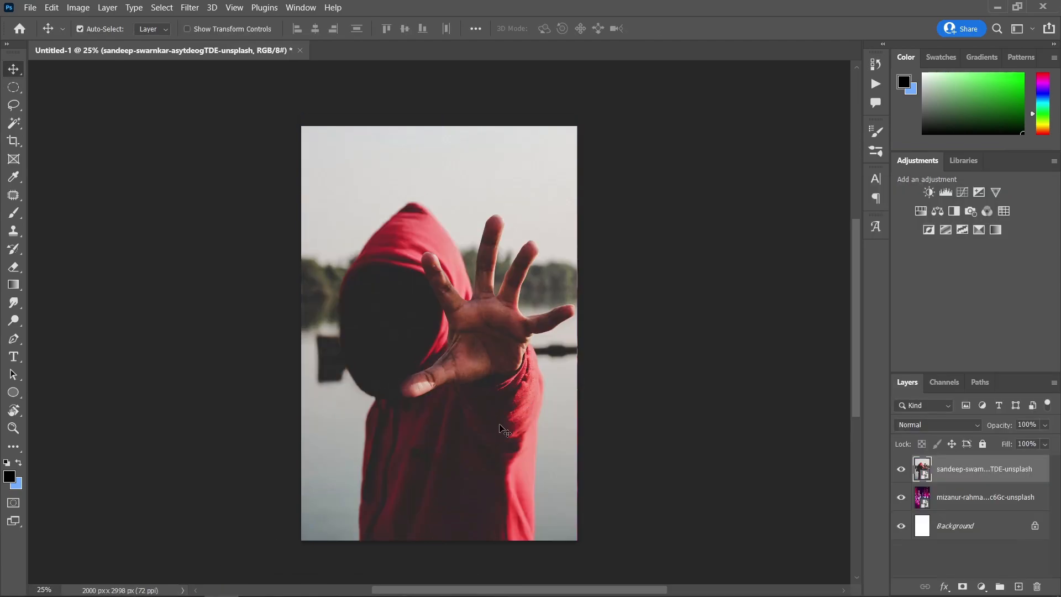
pyautogui.click(160, 8)
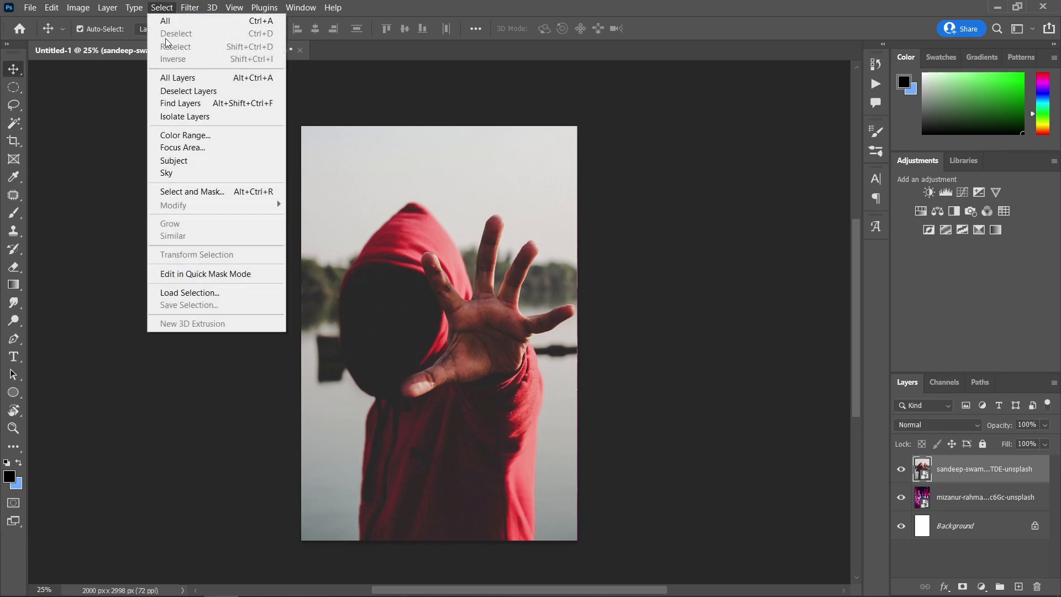
pyautogui.click(191, 161)
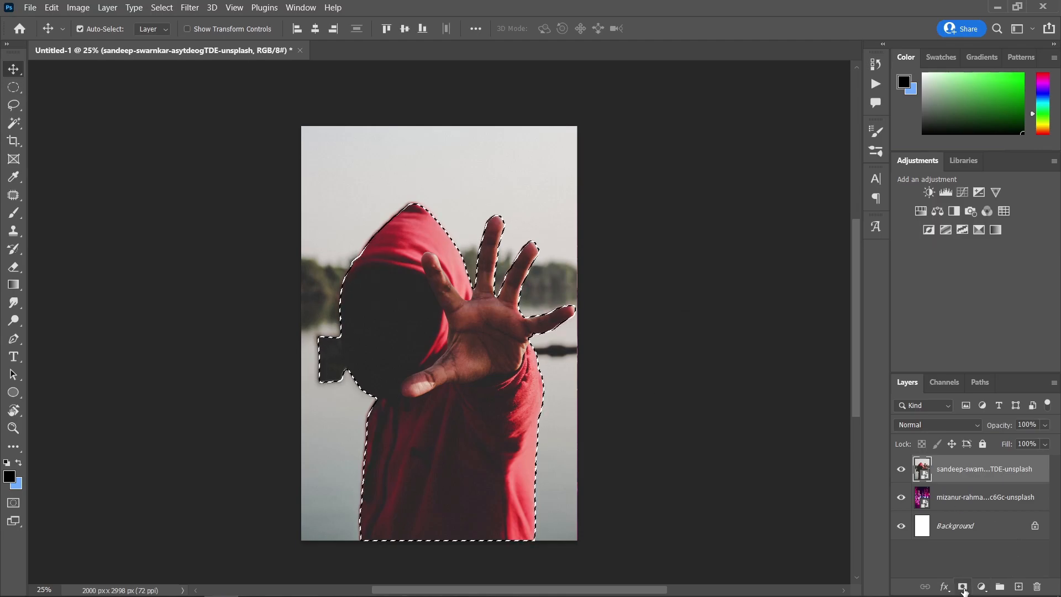
pyautogui.click(963, 586)
# - Set up a black Soft Round brush of about 97 px with 0% hardness and 100% flow for the hooded figure's layer mask
pyautogui.scroll(3, 362, 355)
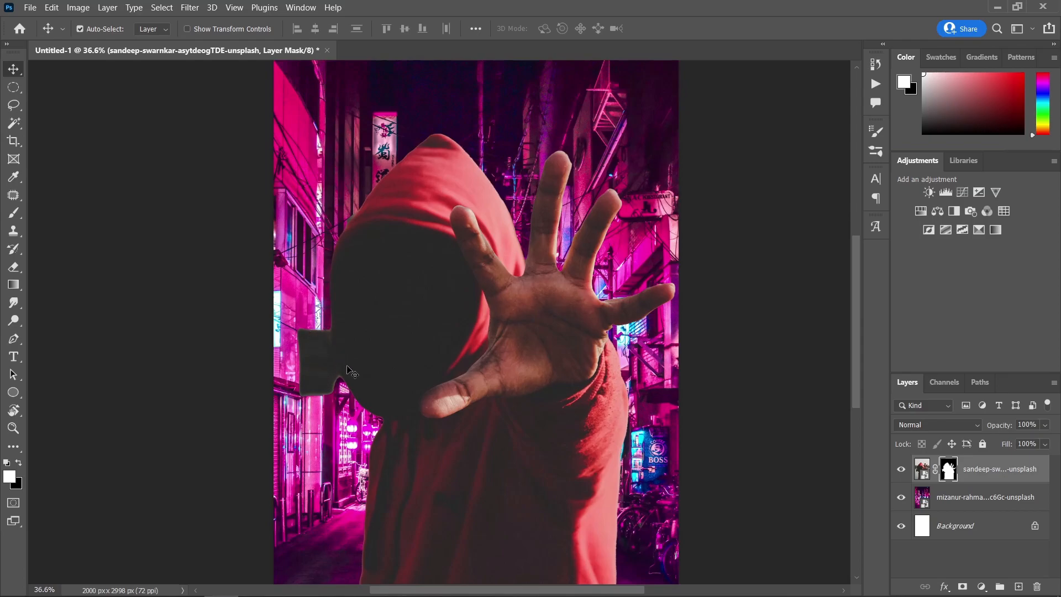
pyautogui.click(15, 215)
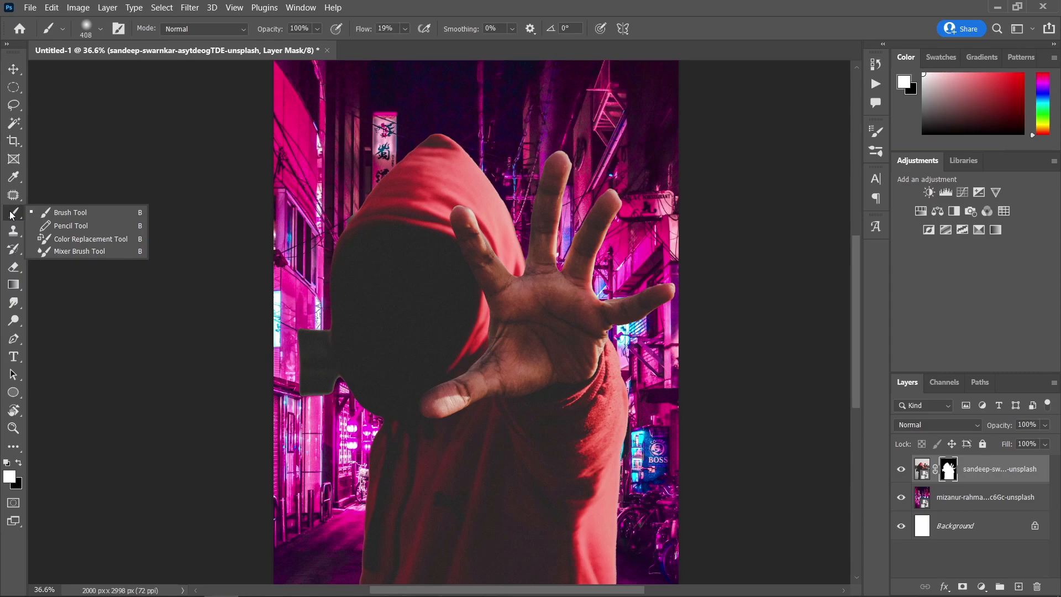
pyautogui.click(10, 481)
pyautogui.click(18, 462)
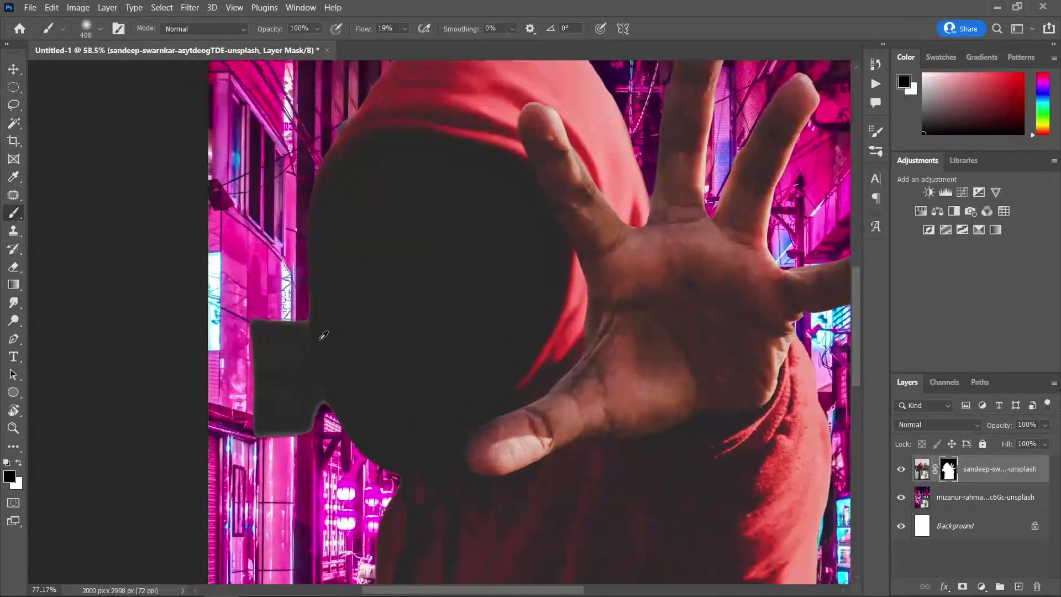
pyautogui.keyDown('alt'); pyautogui.rightClick(279, 341); pyautogui.keyUp('alt')
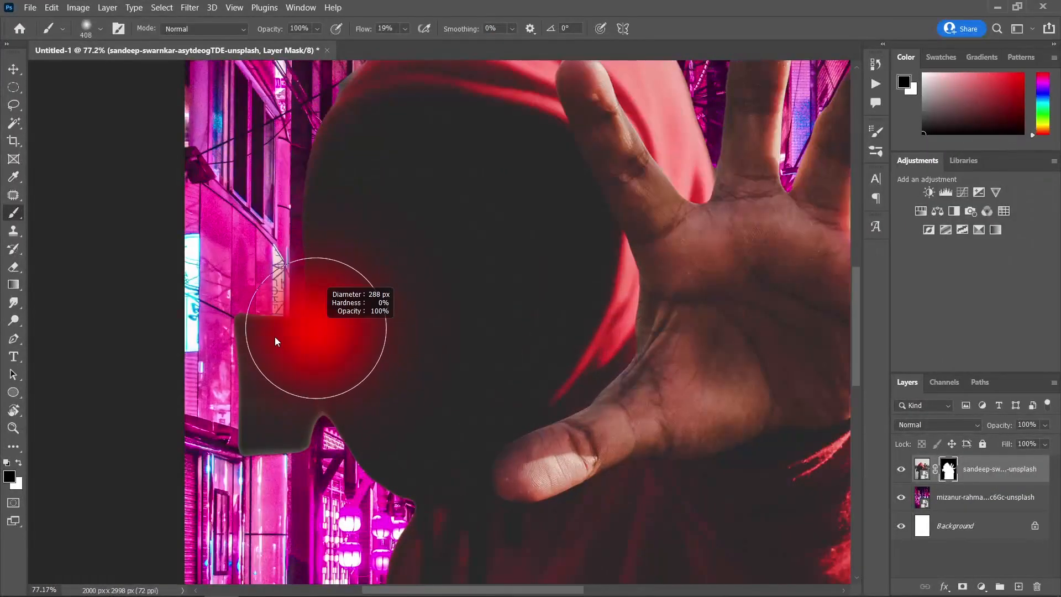
pyautogui.click(100, 29)
pyautogui.click(83, 215)
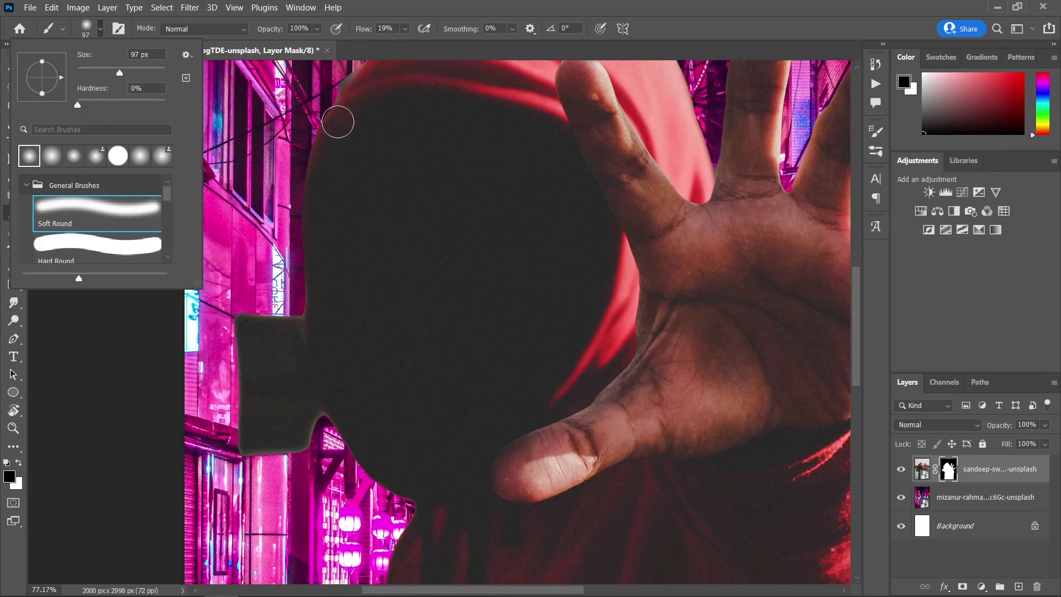
pyautogui.scroll(-1, 379, 97)
pyautogui.click(405, 28)
pyautogui.moveTo(408, 44); pyautogui.dragTo(572, 51)
# - Paint black on the layer mask to hide the leftover dark block beside the hood and clean up the hood's edge
pyautogui.scroll(-2, 315, 249)
pyautogui.scroll(3, 302, 270)
pyautogui.moveTo(300, 271)
pyautogui.mouseDown()
pyautogui.moveTo(279, 275)
pyautogui.moveTo(332, 434)
pyautogui.moveTo(271, 282)
pyautogui.mouseUp()
pyautogui.scroll(2, 292, 267)
pyautogui.moveTo(225, 260)
pyautogui.mouseDown()
pyautogui.moveTo(257, 476)
pyautogui.moveTo(259, 392)
pyautogui.moveTo(277, 367)
pyautogui.mouseUp()
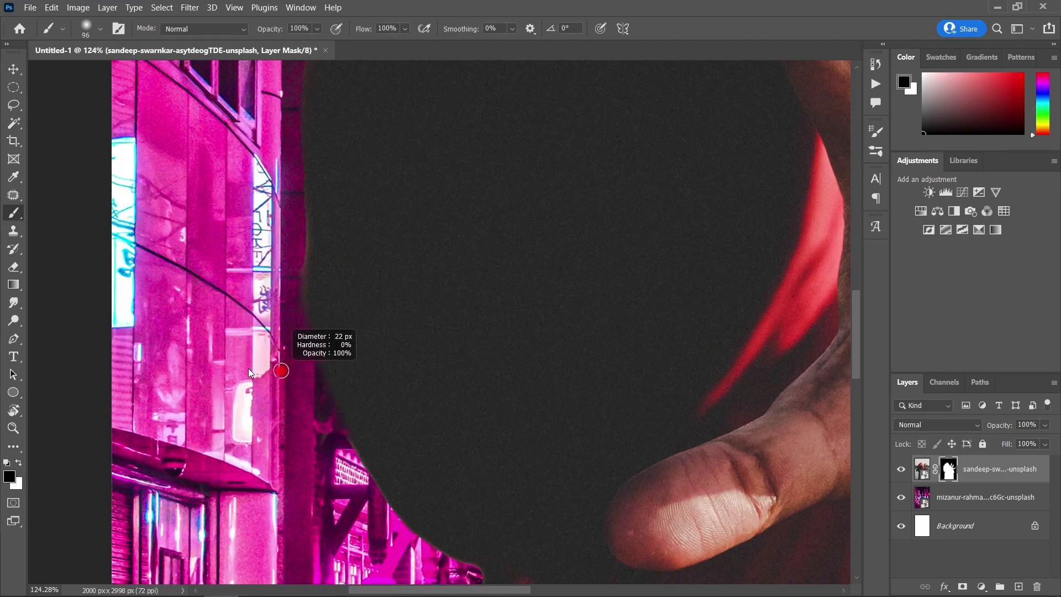
# - Convert the masked hooded-figure layer to a smart object
pyautogui.scroll(-3, 296, 372)
pyautogui.rightClick(1007, 470)
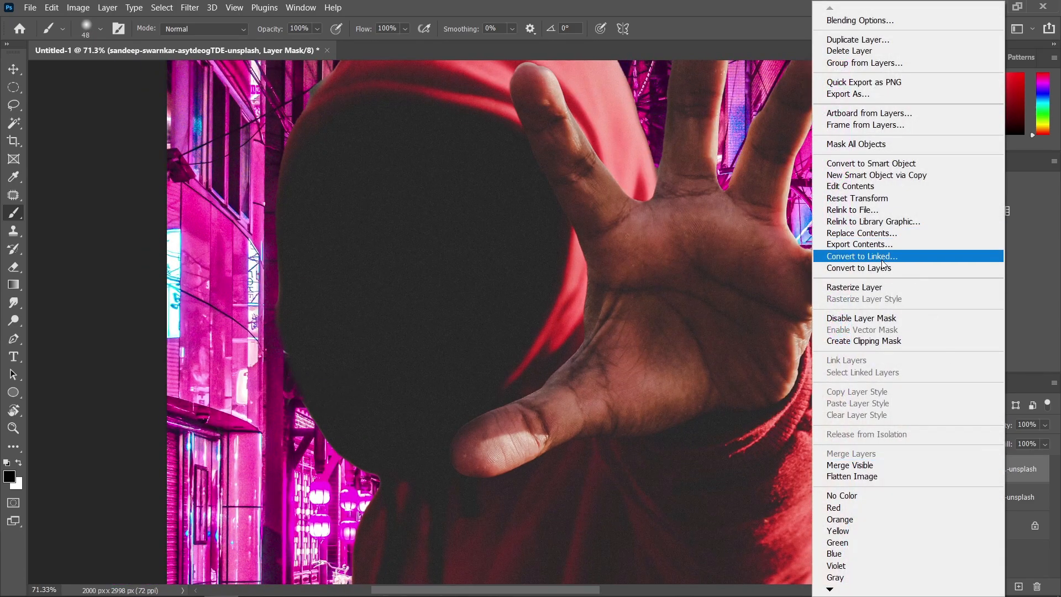
pyautogui.click(879, 164)
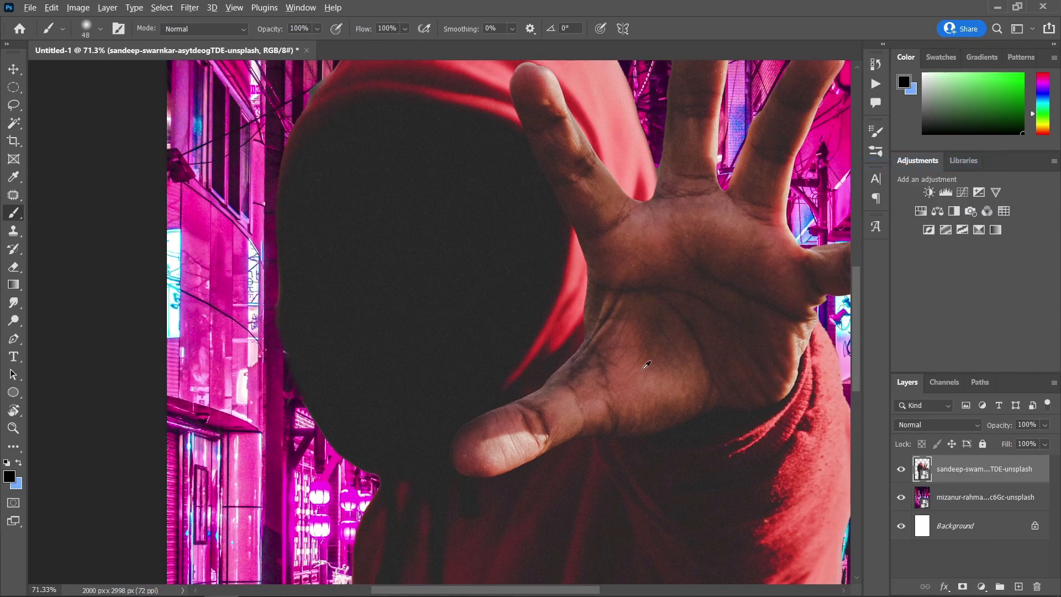
# - Free-transform the hooded figure to scale it down, keeping its base on the canvas's lower edge
pyautogui.scroll(-4, 556, 323)
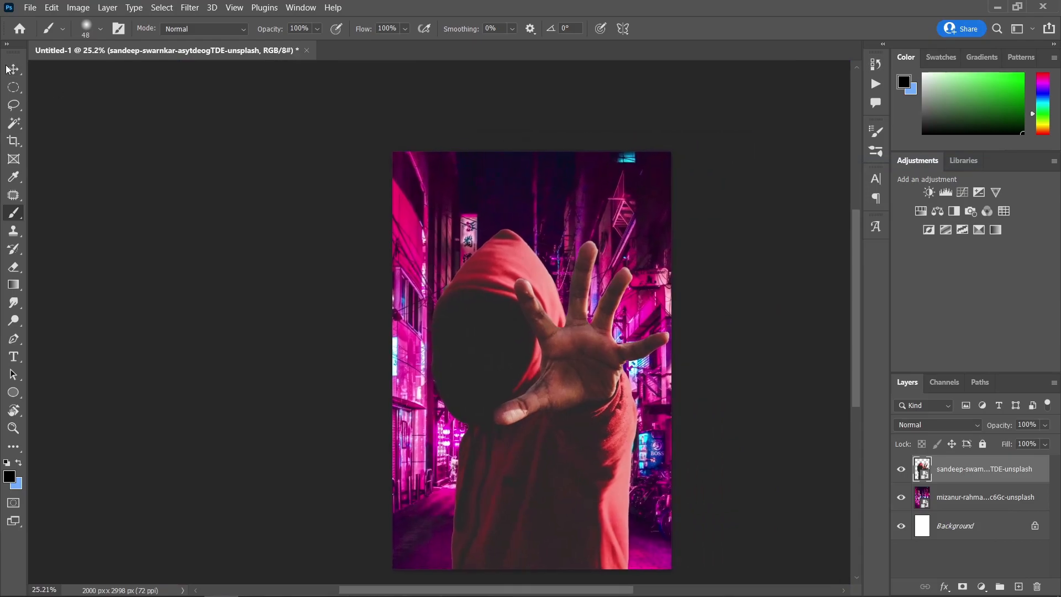
pyautogui.press('v')
pyautogui.scroll(-1, 586, 441)
pyautogui.hotkey('ctrl', 't')
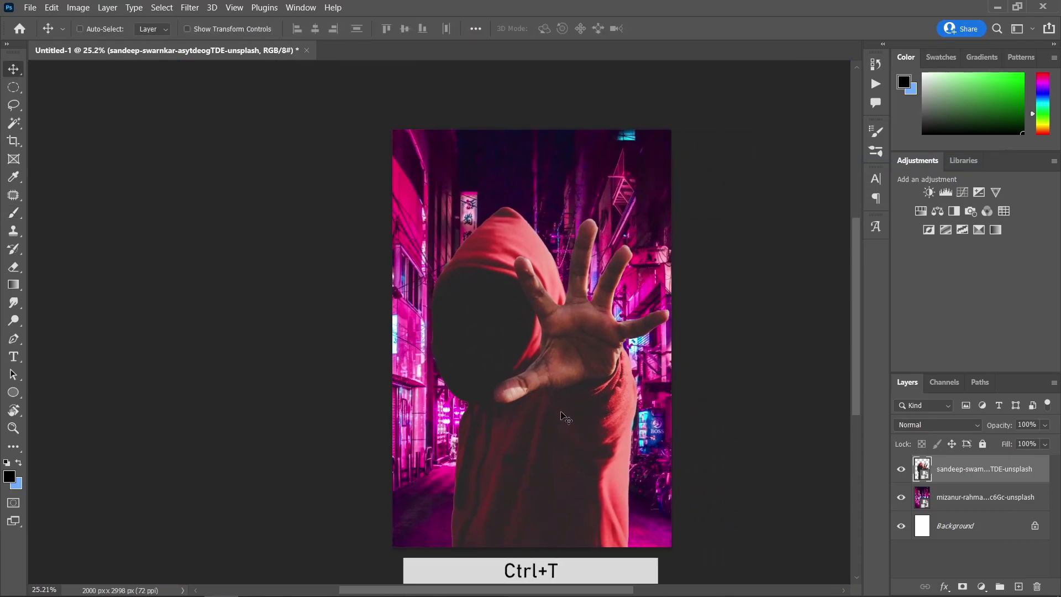
pyautogui.moveTo(539, 207); pyautogui.dragTo(540, 295)
pyautogui.press('Return')
pyautogui.scroll(1, 527, 381)
pyautogui.scroll(-1, 633, 437)
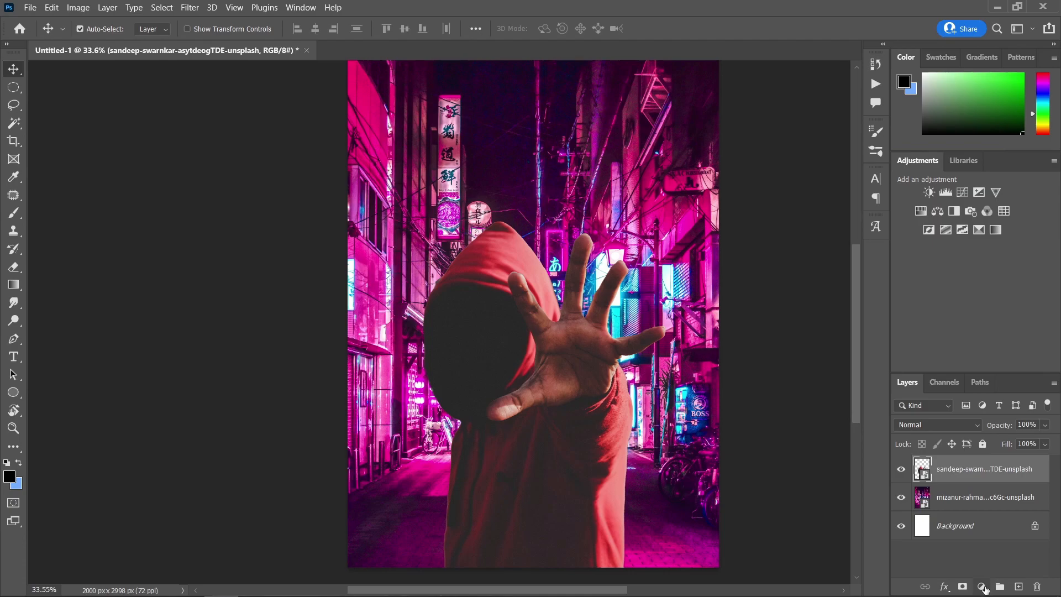
# - Add a Color Balance adjustment layer clipped to the hooded-figure layer
pyautogui.click(983, 588)
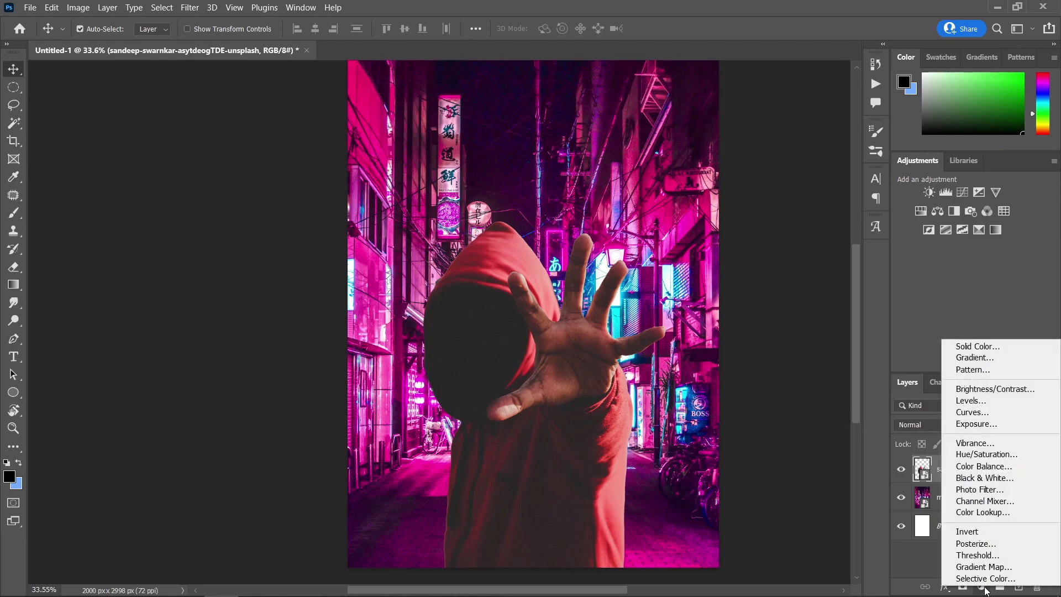
pyautogui.click(980, 468)
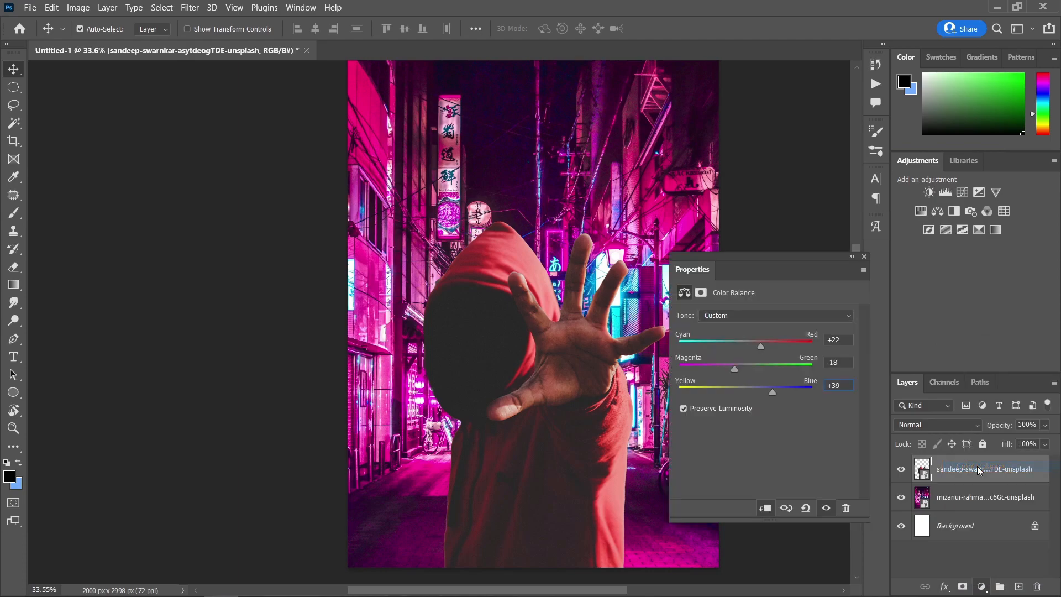
pyautogui.click(766, 509)
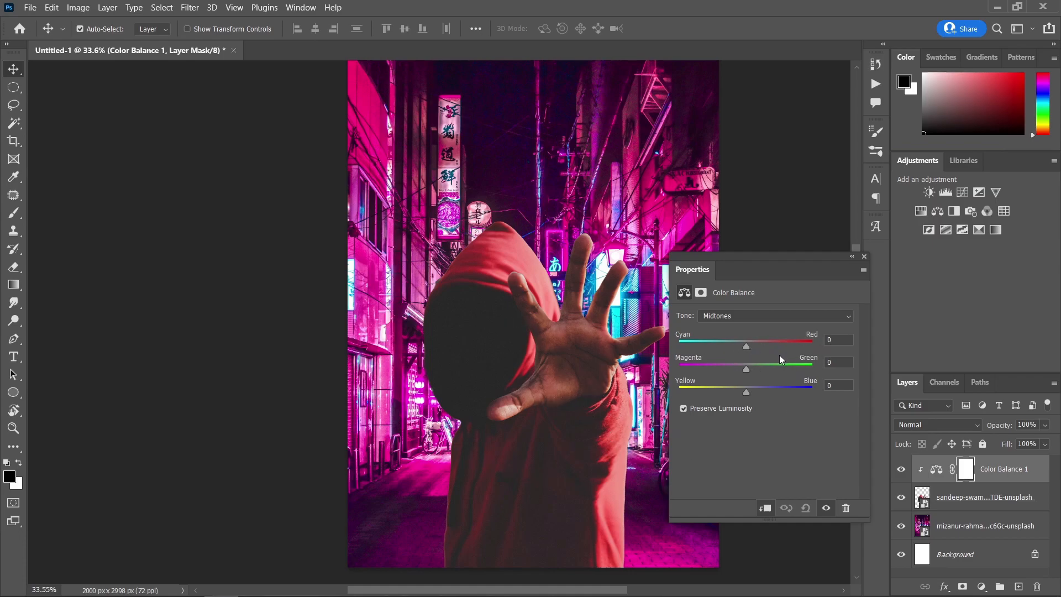
# - Set the Color Balance midtones to Cyan/Red +16, Magenta/Green -25 and Yellow/Blue +26
pyautogui.click(752, 317)
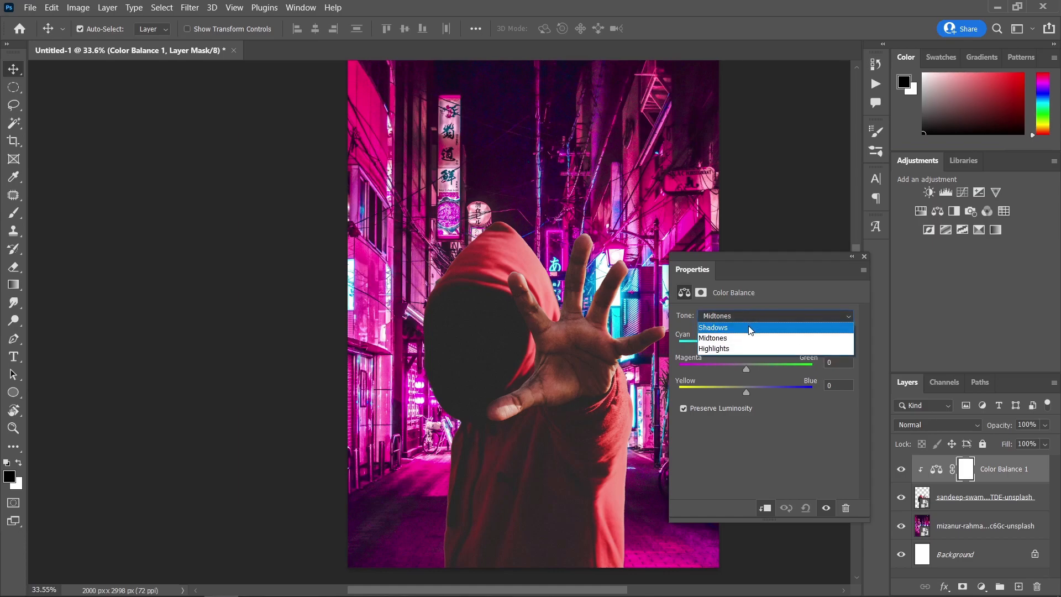
pyautogui.click(751, 333)
pyautogui.press('alt')
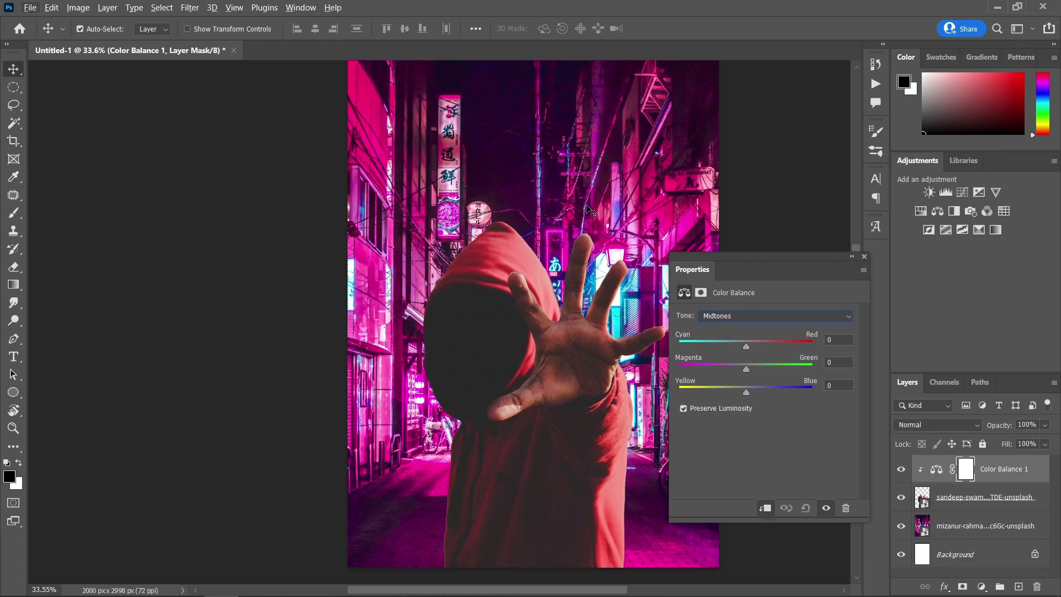
pyautogui.press('alt')
pyautogui.moveTo(749, 349)
pyautogui.mouseDown()
pyautogui.moveTo(729, 351)
pyautogui.moveTo(758, 351)
pyautogui.mouseUp()
pyautogui.moveTo(746, 372); pyautogui.dragTo(767, 374)
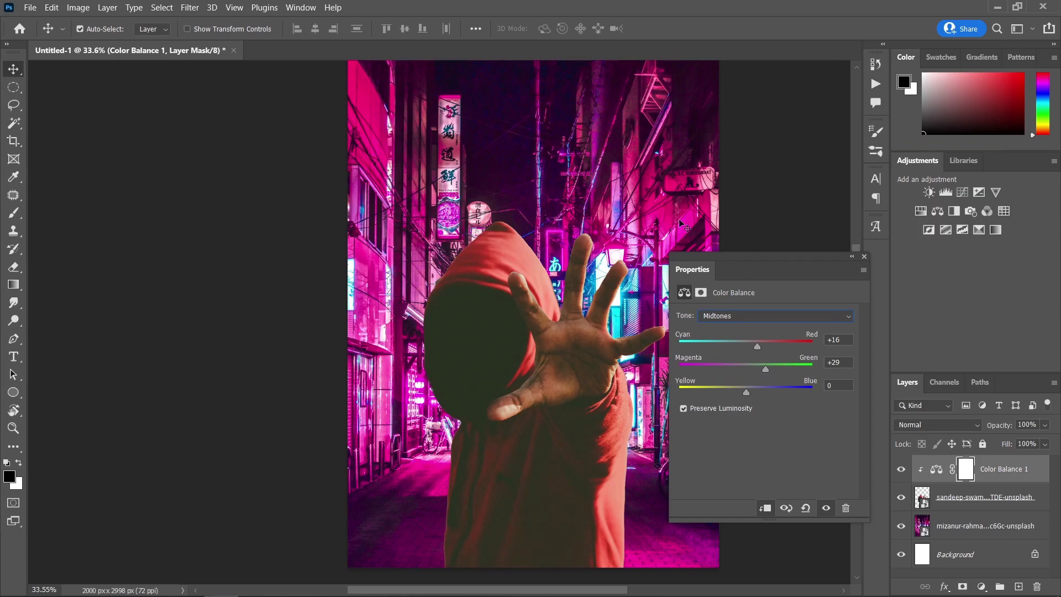
pyautogui.moveTo(765, 370); pyautogui.dragTo(745, 371)
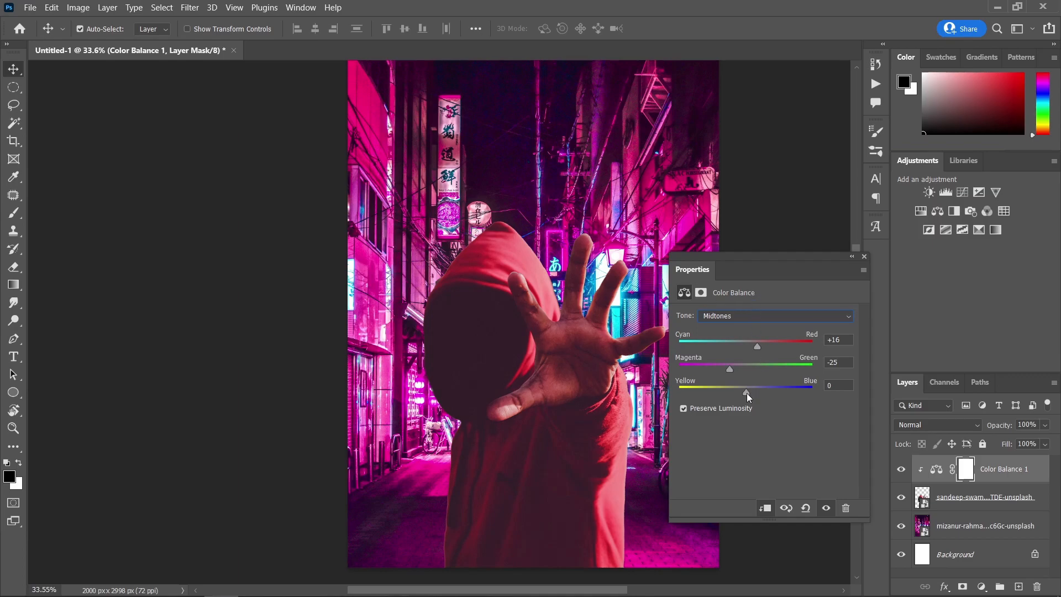
pyautogui.moveTo(748, 394); pyautogui.dragTo(761, 395)
# - Set the Color Balance shadows to Cyan/Red -15, Magenta/Green -23 and Yellow/Blue +5
pyautogui.click(736, 318)
pyautogui.click(737, 331)
pyautogui.moveTo(749, 348)
pyautogui.mouseDown()
pyautogui.moveTo(761, 348)
pyautogui.moveTo(736, 350)
pyautogui.mouseUp()
pyautogui.moveTo(748, 373); pyautogui.dragTo(739, 372)
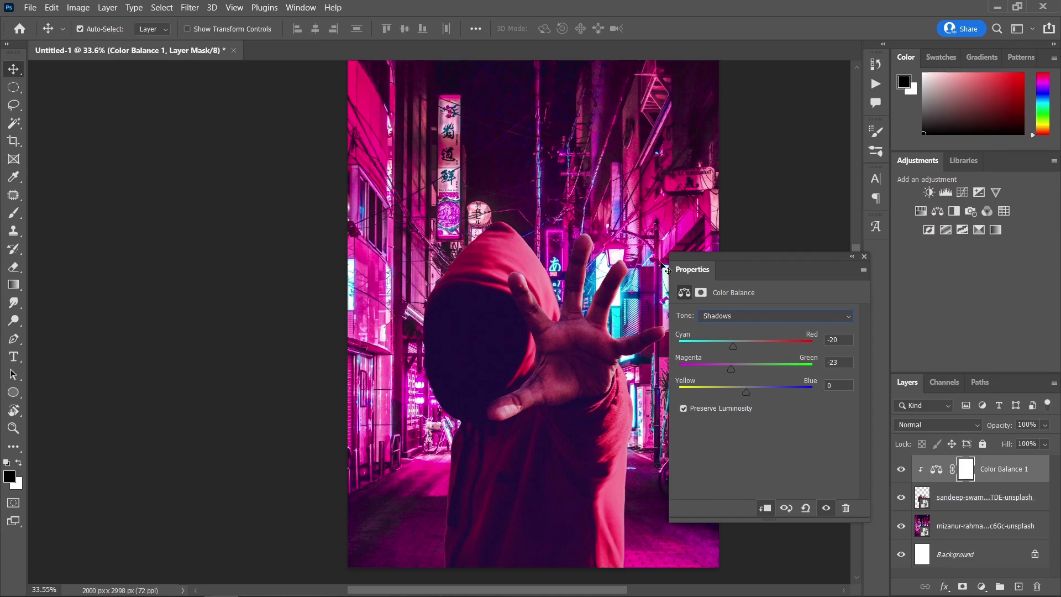
pyautogui.moveTo(750, 395); pyautogui.dragTo(754, 395)
pyautogui.moveTo(736, 346); pyautogui.dragTo(736, 351)
pyautogui.click(842, 343)
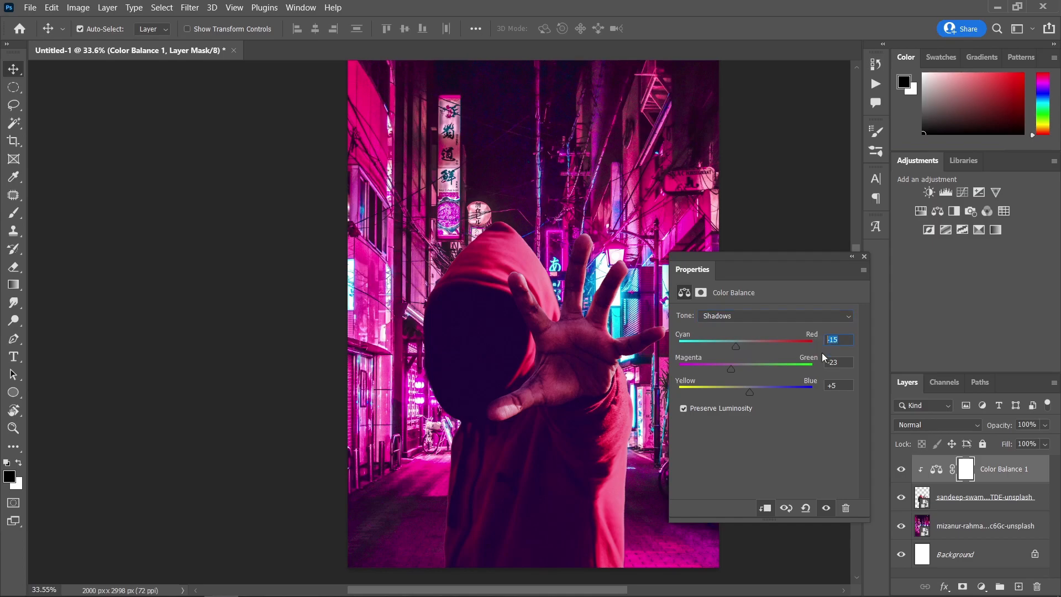
# - Adjust the color sliders for the Color Balance highlights and close the adjustment's settings
pyautogui.click(774, 315)
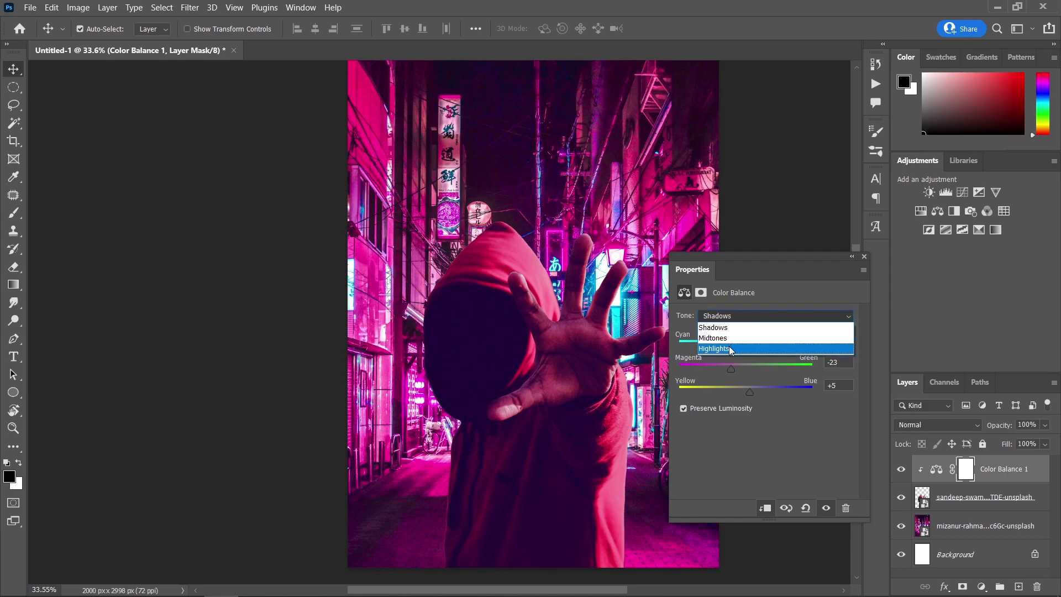
pyautogui.click(714, 349)
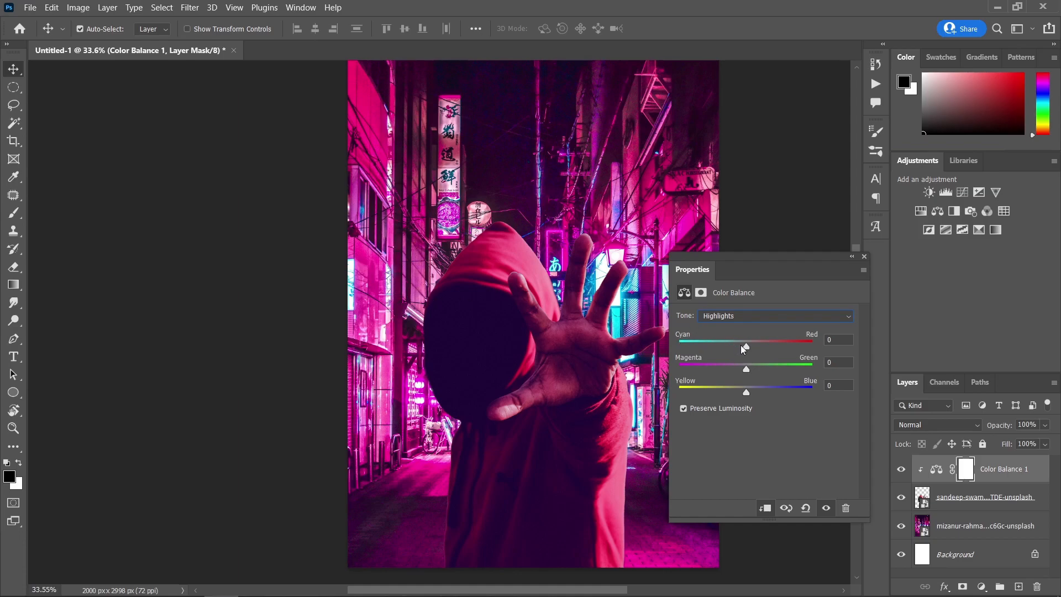
pyautogui.moveTo(746, 347); pyautogui.dragTo(749, 397)
pyautogui.click(866, 260)
# - Toggle the Color Balance layer's visibility off and on to compare the hooded figure before and after the correction
pyautogui.scroll(-4, 663, 387)
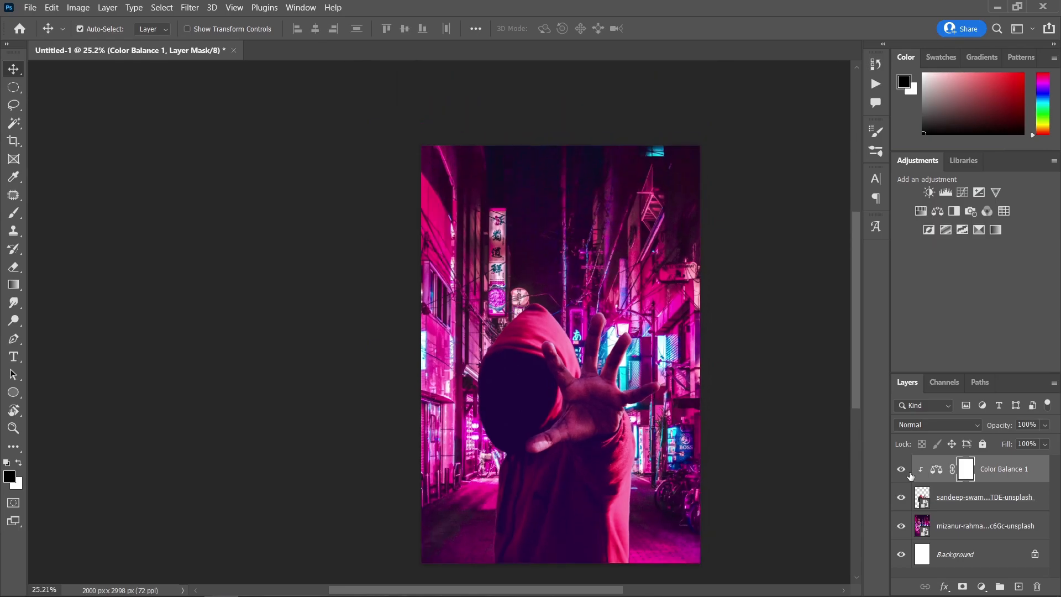
pyautogui.click(901, 469)
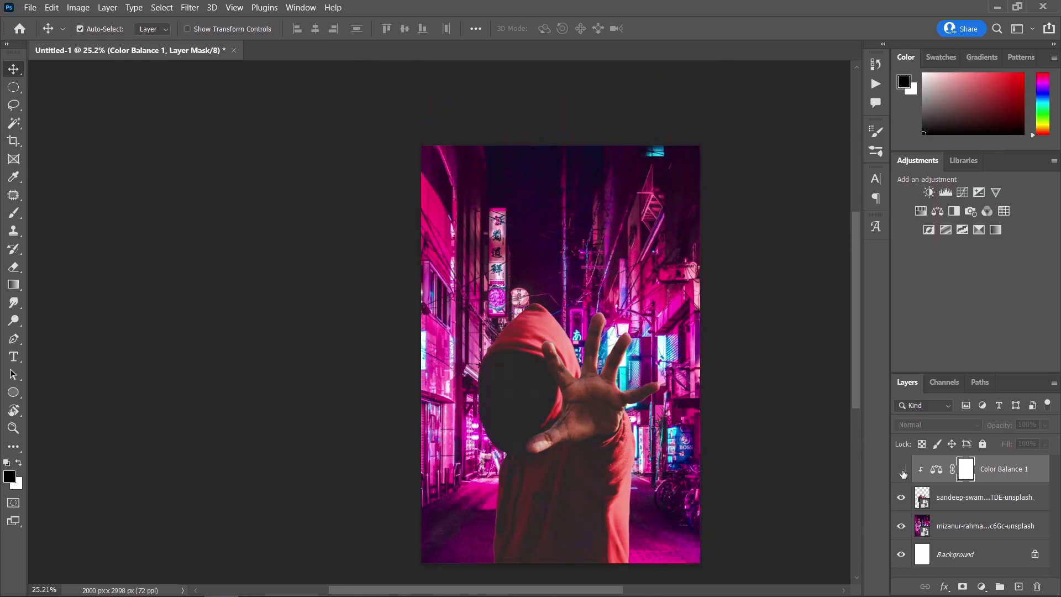
pyautogui.click(901, 469)
pyautogui.scroll(-1, 741, 388)
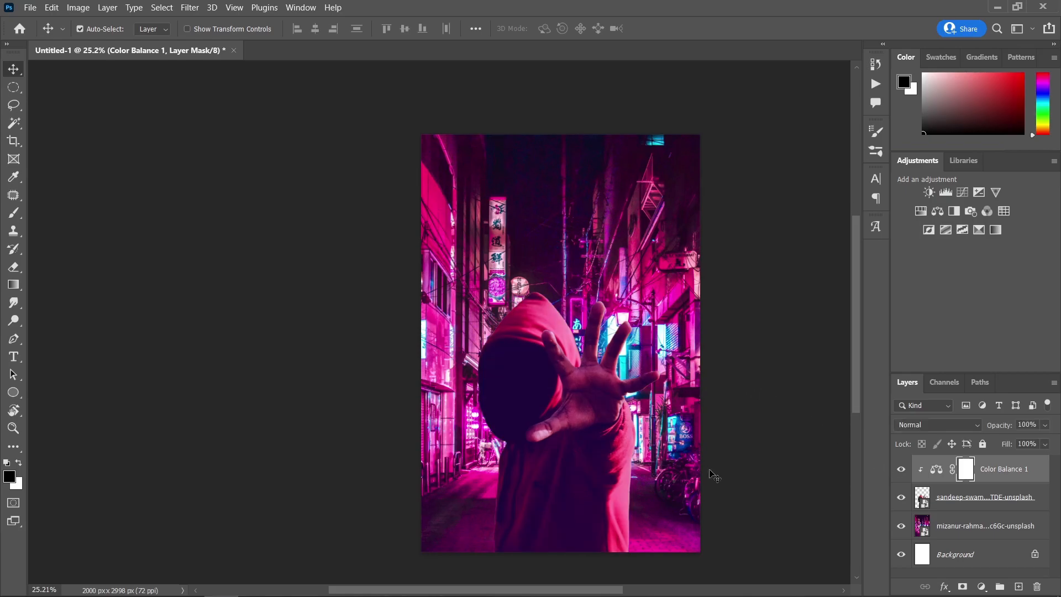
pyautogui.scroll(1, 715, 475)
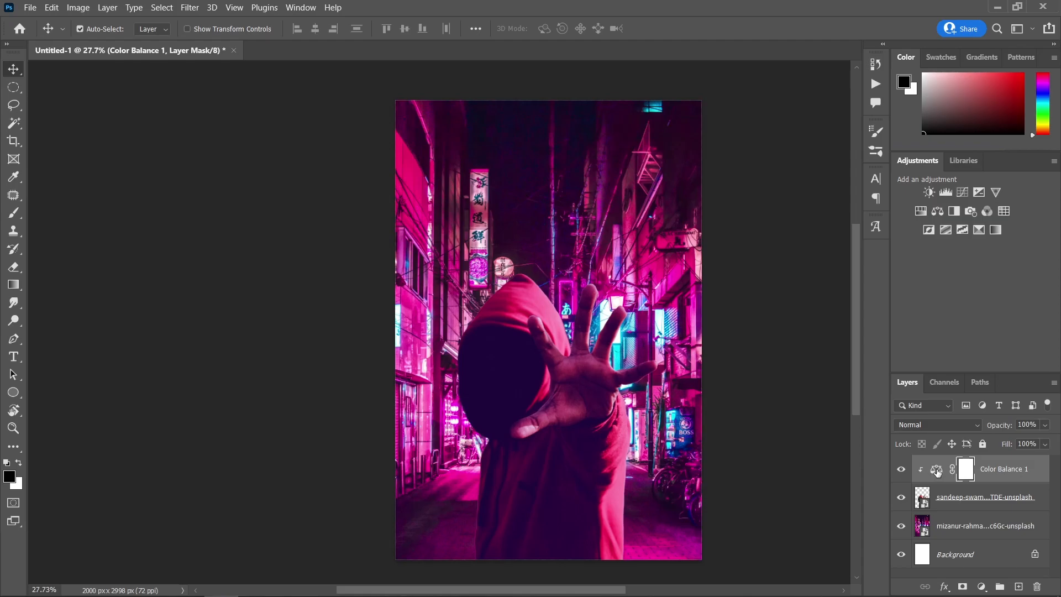
# - Reopen the Color Balance settings and set the shadows to Cyan/Red -24, Magenta/Green -30 and Yellow/Blue +2
pyautogui.doubleClick(937, 471)
pyautogui.click(635, 272)
pyautogui.click(616, 286)
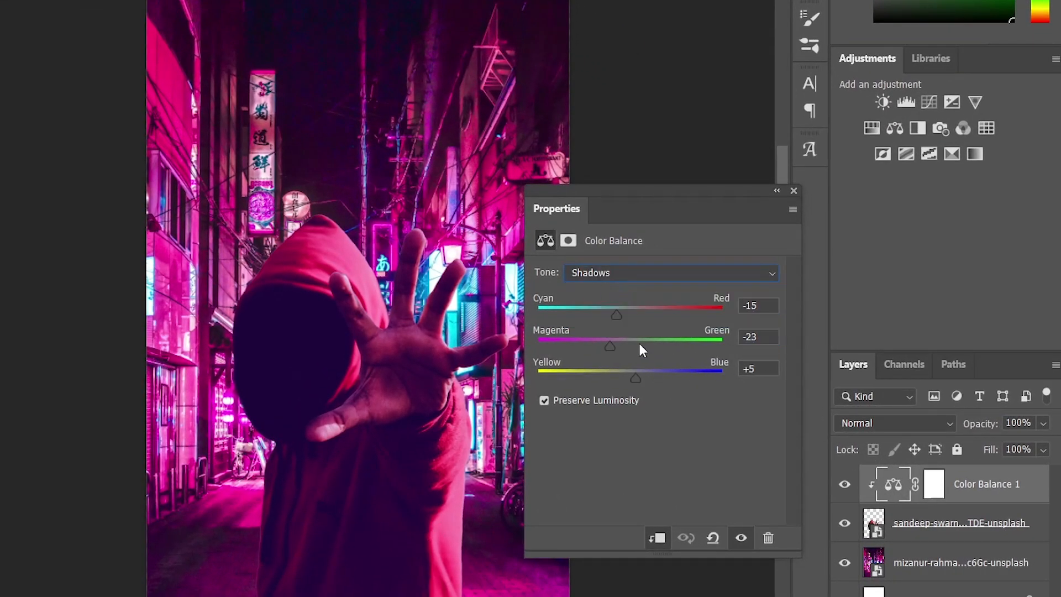
pyautogui.moveTo(616, 316); pyautogui.dragTo(614, 317)
pyautogui.click(741, 306)
pyautogui.moveTo(636, 379); pyautogui.dragTo(632, 378)
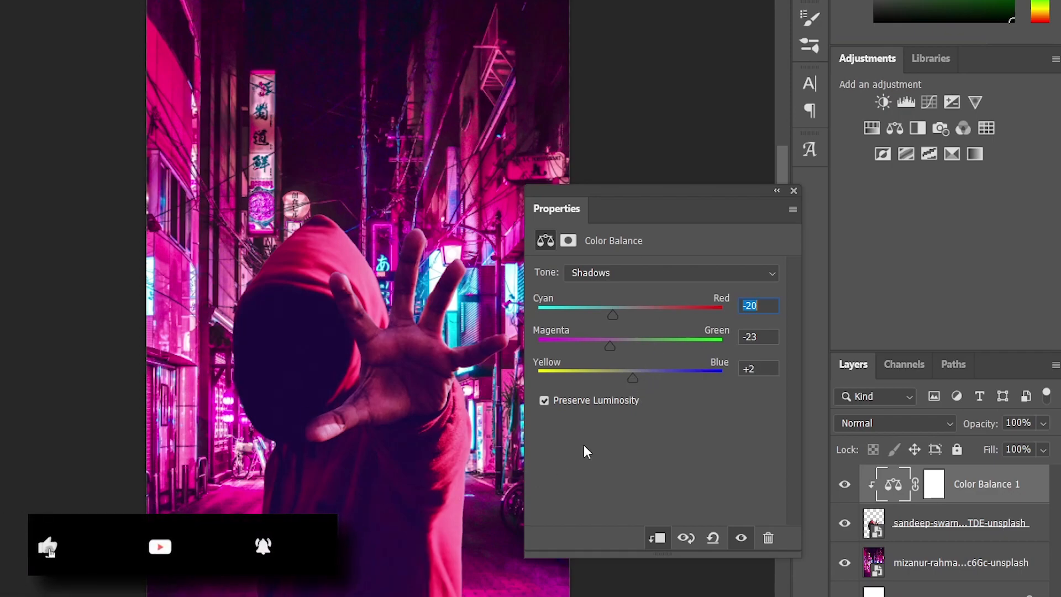
pyautogui.moveTo(610, 346); pyautogui.dragTo(604, 349)
pyautogui.moveTo(612, 315); pyautogui.dragTo(608, 315)
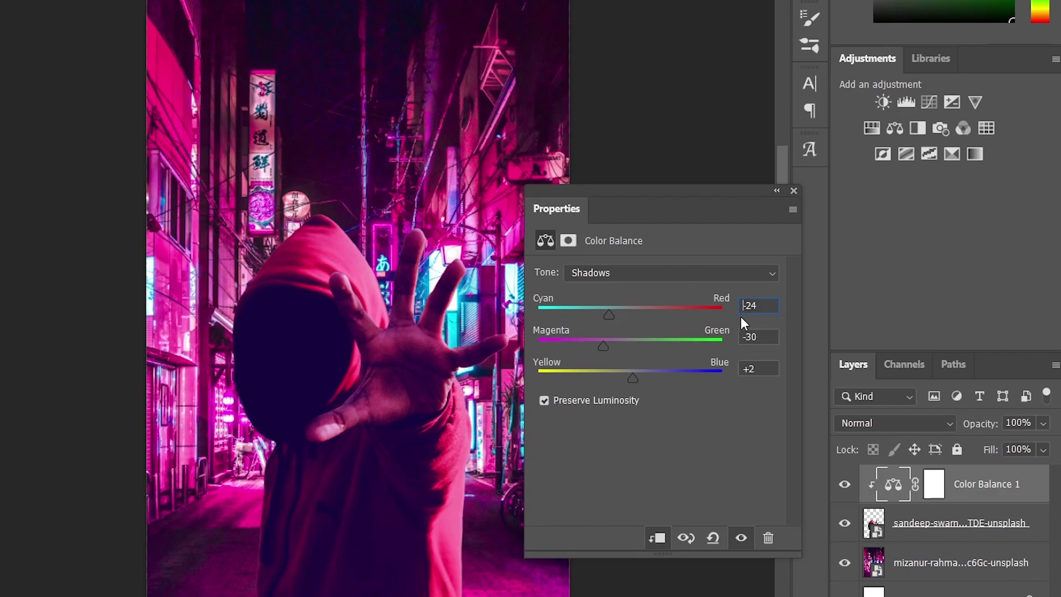
# - Review the Color Balance values for the midtones and highlights and close the settings
pyautogui.click(723, 272)
pyautogui.click(712, 286)
pyautogui.click(700, 271)
pyautogui.click(713, 301)
pyautogui.click(682, 274)
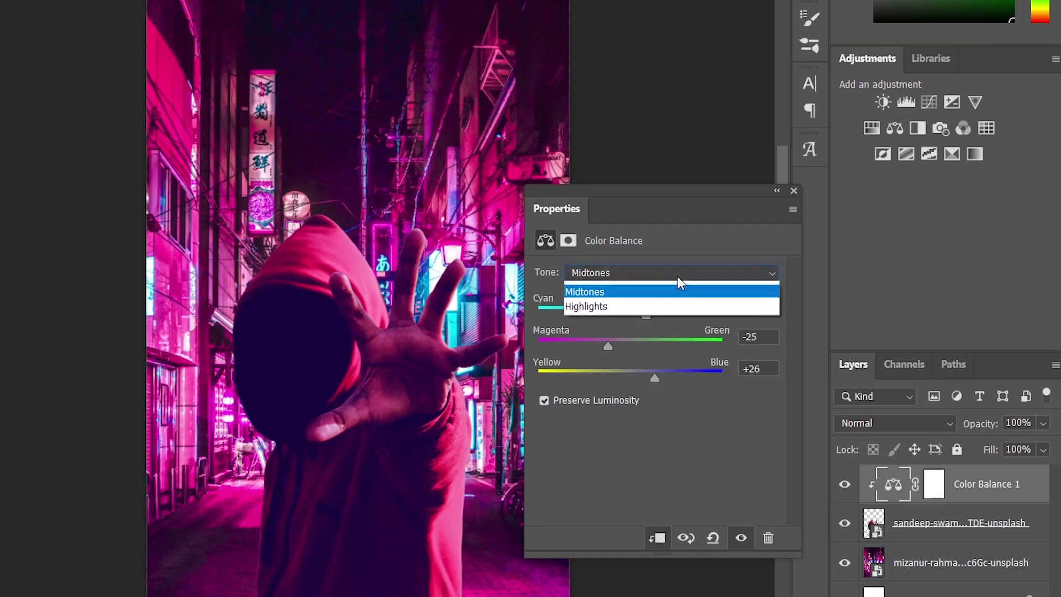
pyautogui.click(622, 314)
pyautogui.click(794, 190)
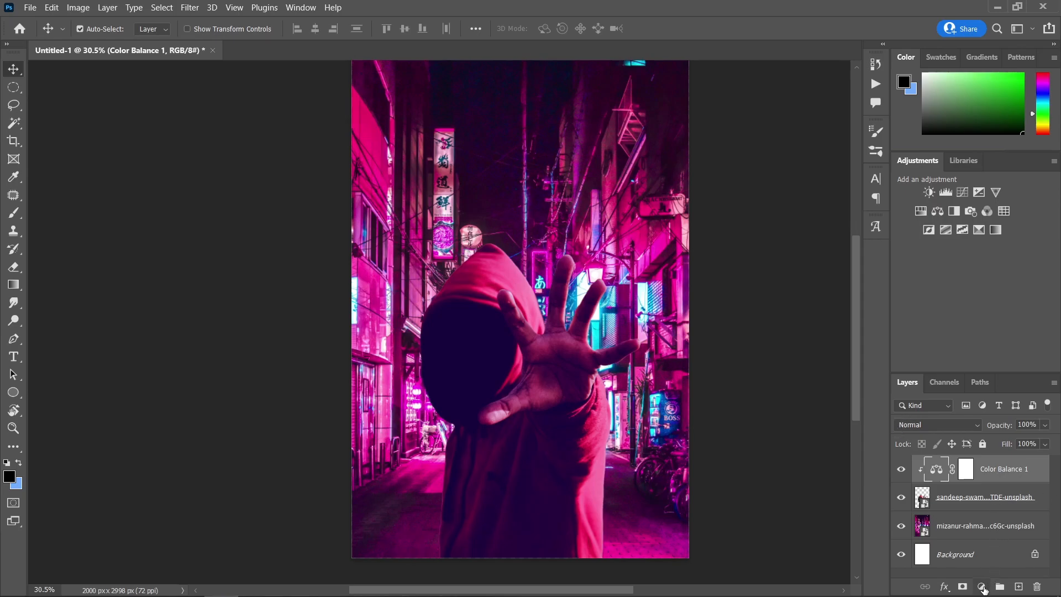
# - Add a Hue/Saturation adjustment clipped to the hooded figure, colorized with Hue 319, Saturation 100 and Lightness +8
pyautogui.click(982, 588)
pyautogui.click(993, 456)
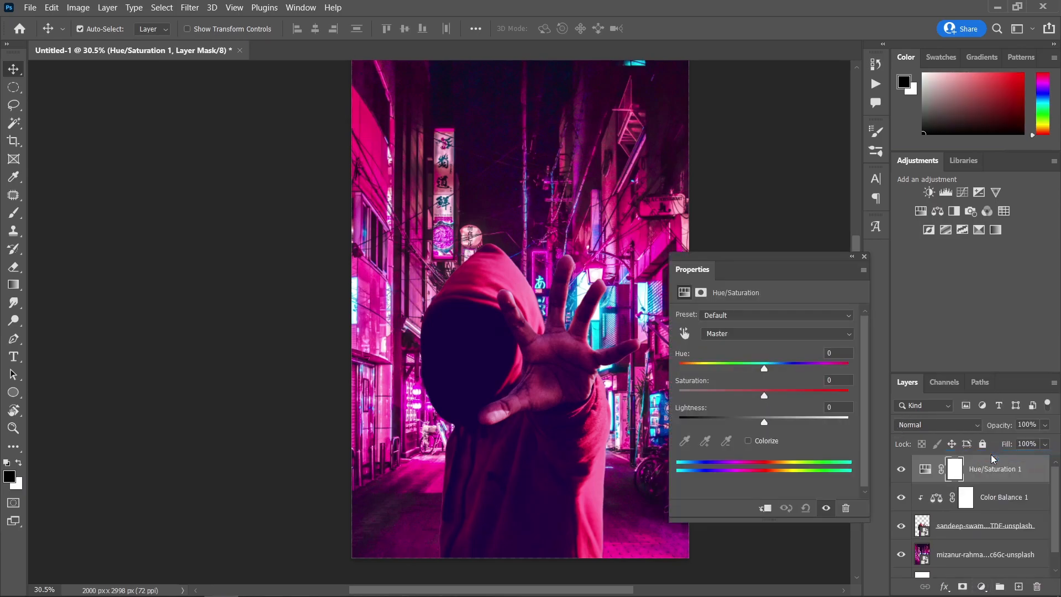
pyautogui.click(767, 509)
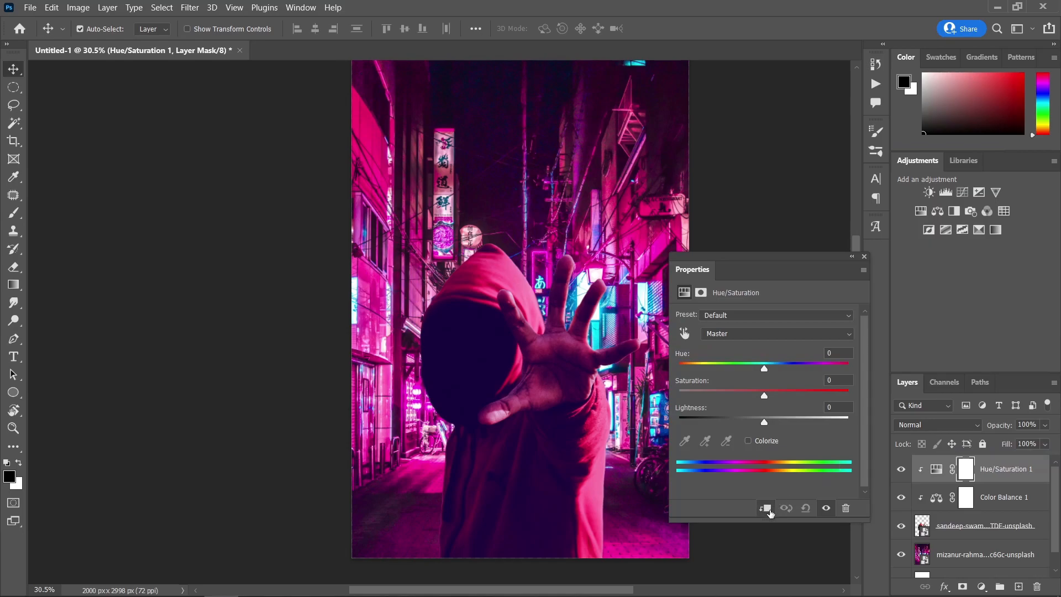
pyautogui.click(749, 441)
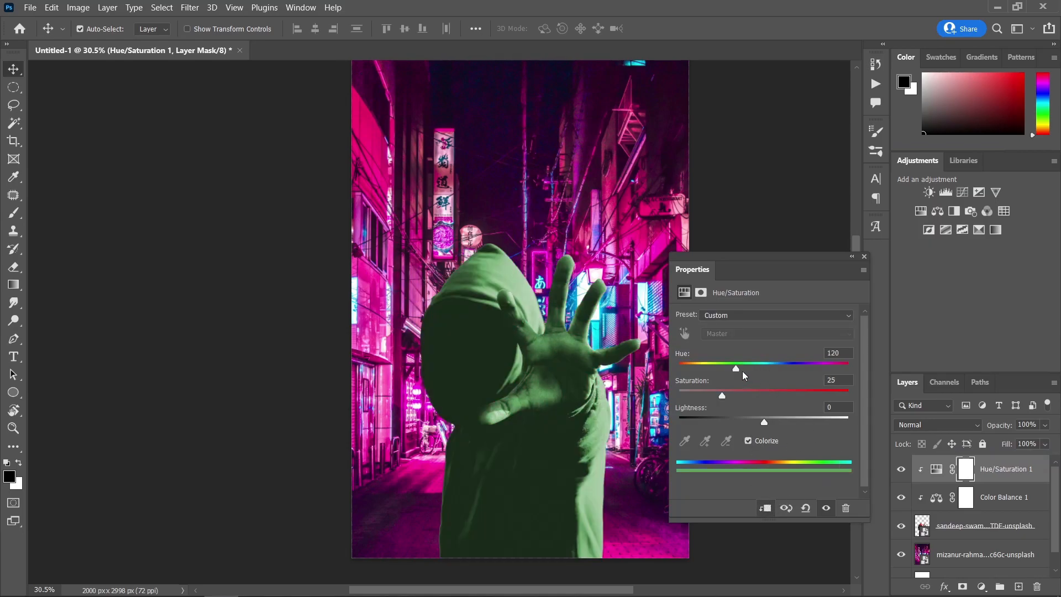
pyautogui.moveTo(737, 370); pyautogui.dragTo(829, 373)
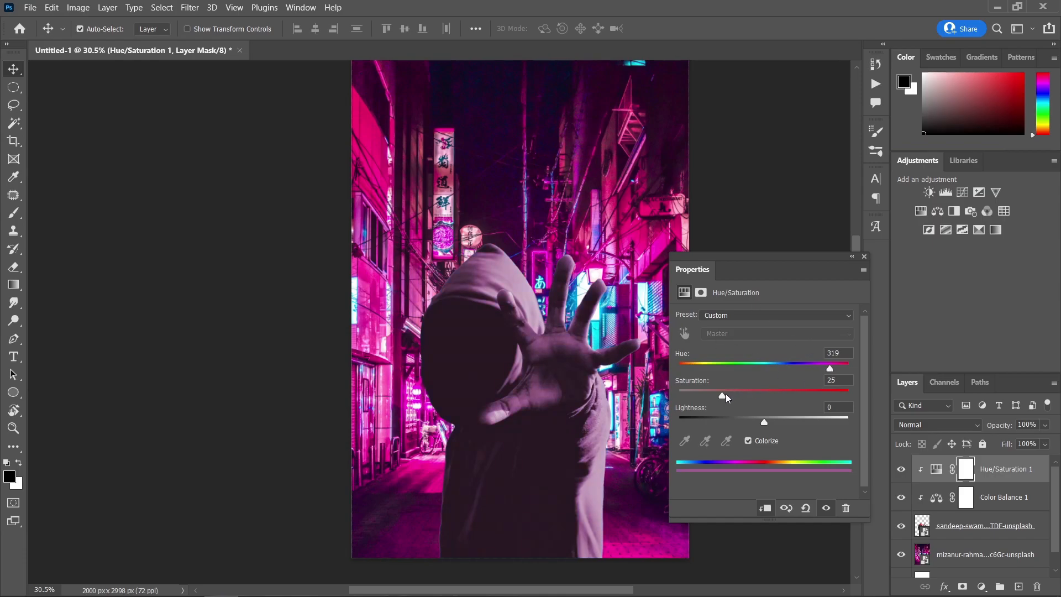
pyautogui.moveTo(724, 398); pyautogui.dragTo(864, 398)
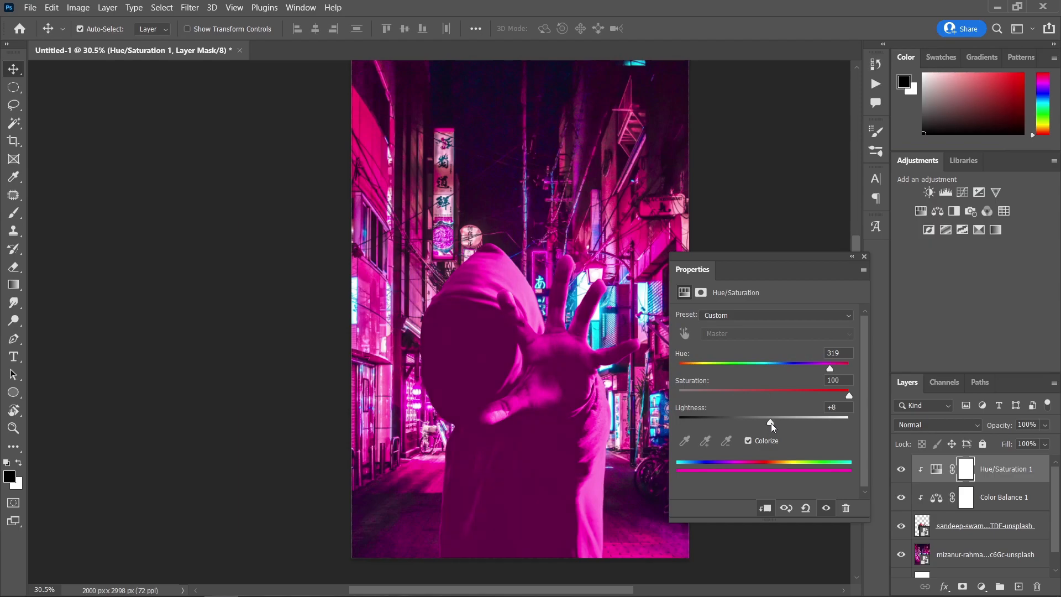
pyautogui.click(865, 258)
# - Invert the Hue/Saturation mask to black and paint the tint onto the hood with a white Soft Round brush at 19% flow
pyautogui.hotkey('ctrl', 'i')
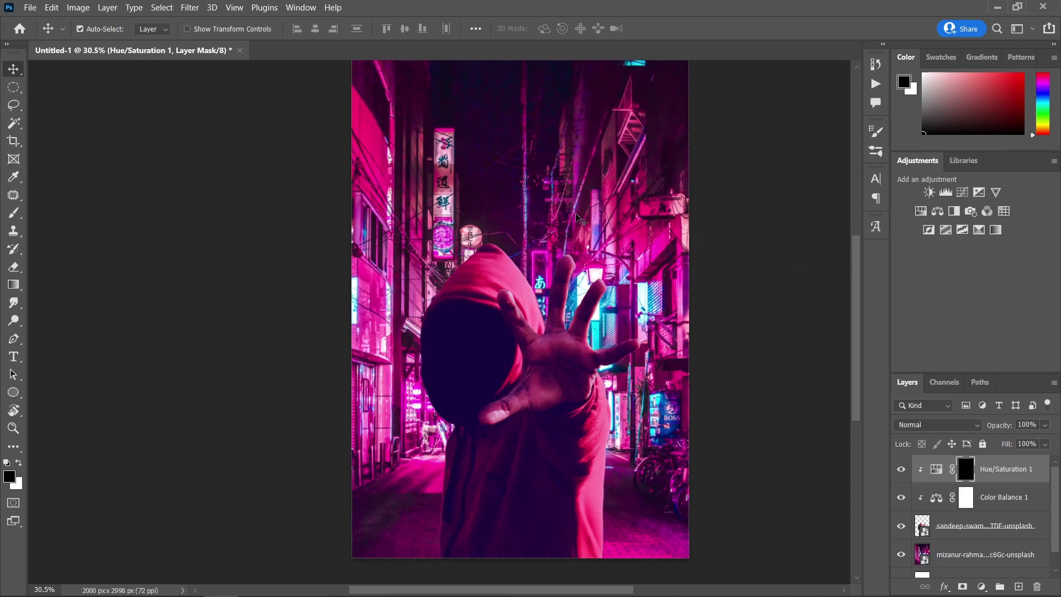
pyautogui.press('b')
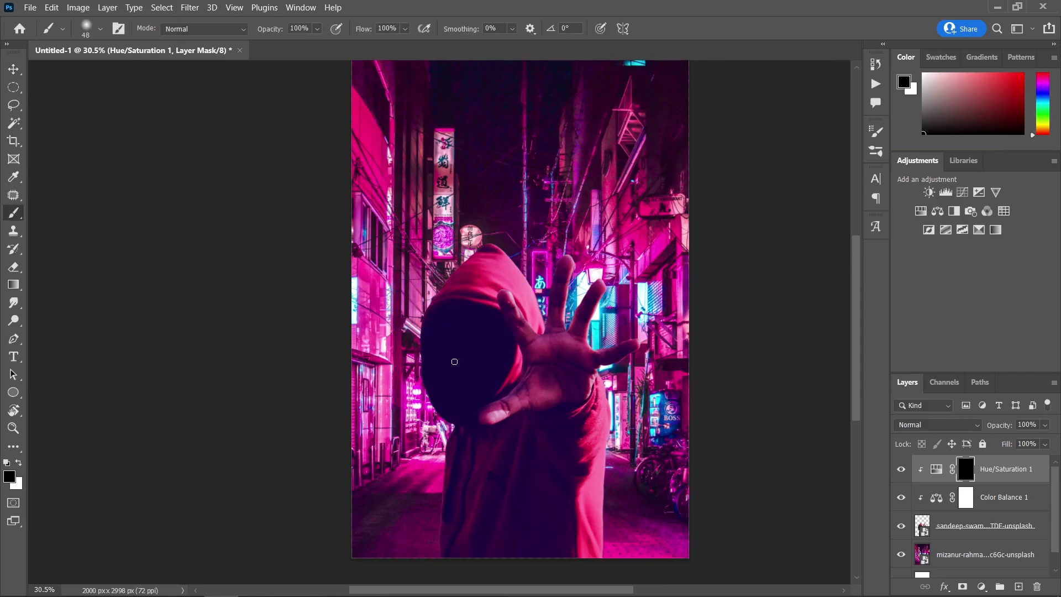
pyautogui.click(19, 463)
pyautogui.scroll(3, 480, 264)
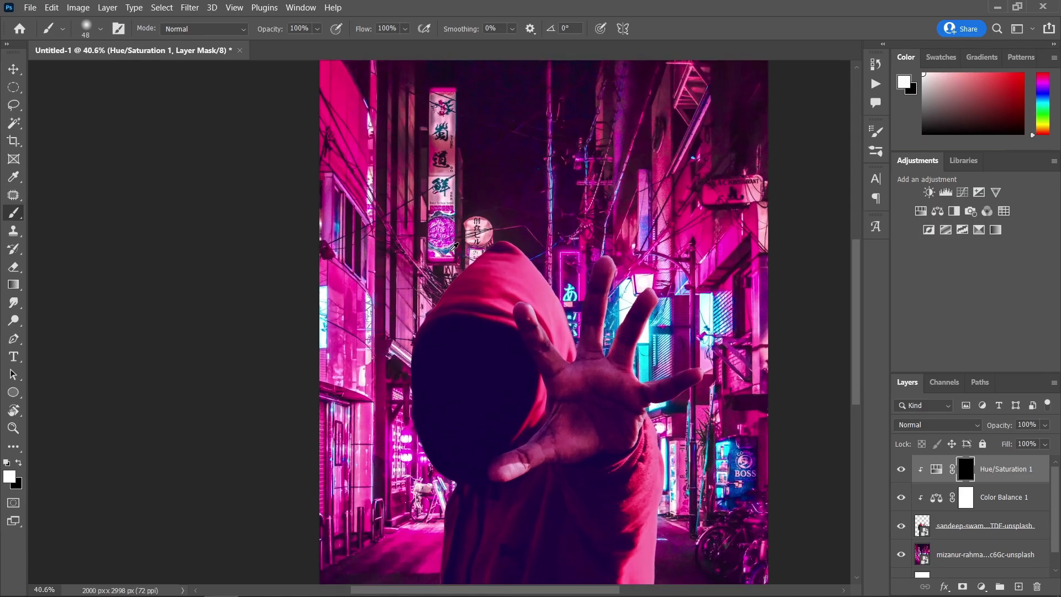
pyautogui.click(100, 28)
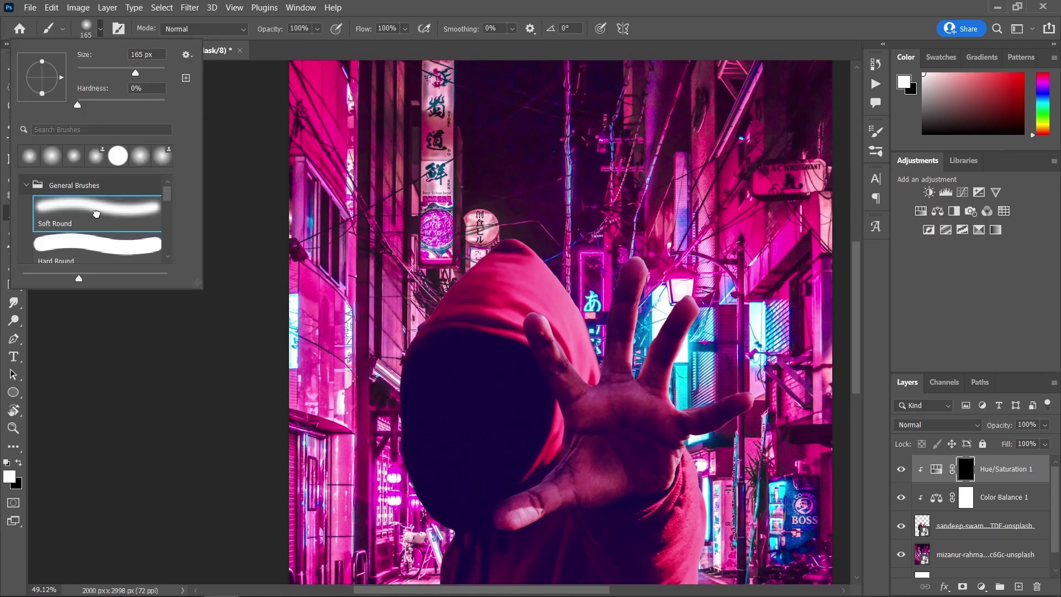
pyautogui.click(405, 29)
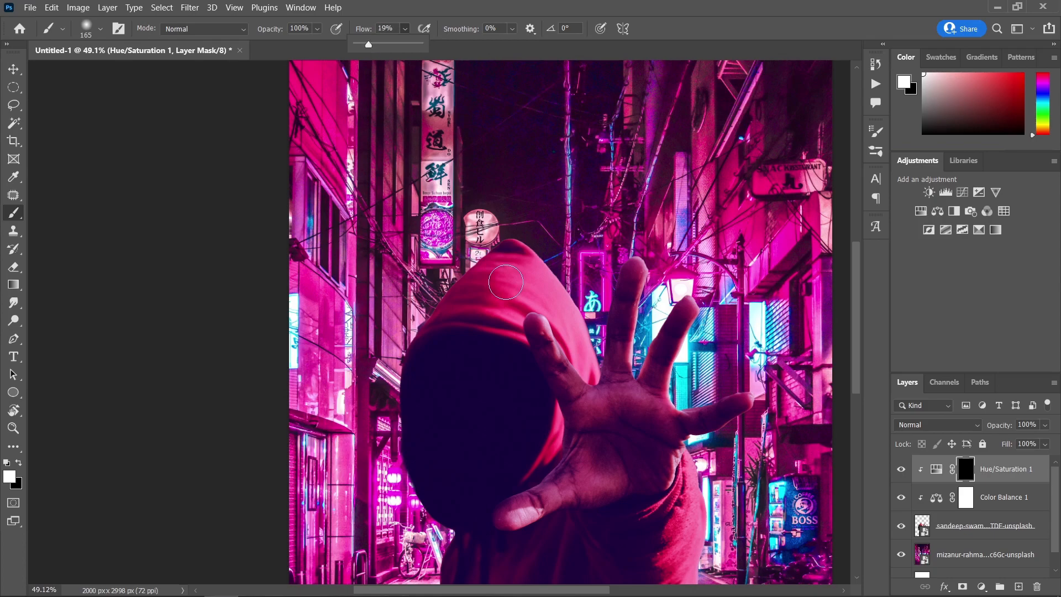
pyautogui.scroll(2, 471, 287)
pyautogui.moveTo(471, 286); pyautogui.dragTo(509, 282)
pyautogui.moveTo(500, 232)
pyautogui.mouseDown()
pyautogui.moveTo(459, 271)
pyautogui.moveTo(480, 265)
pyautogui.moveTo(436, 314)
pyautogui.moveTo(487, 214)
pyautogui.mouseUp()
pyautogui.scroll(-2, 505, 365)
pyautogui.scroll(-2, 505, 365)
# - Paint more of the magenta tint onto the hooded figure through the Hue/Saturation mask, lowering the brush flow to 10%
pyautogui.press('x')
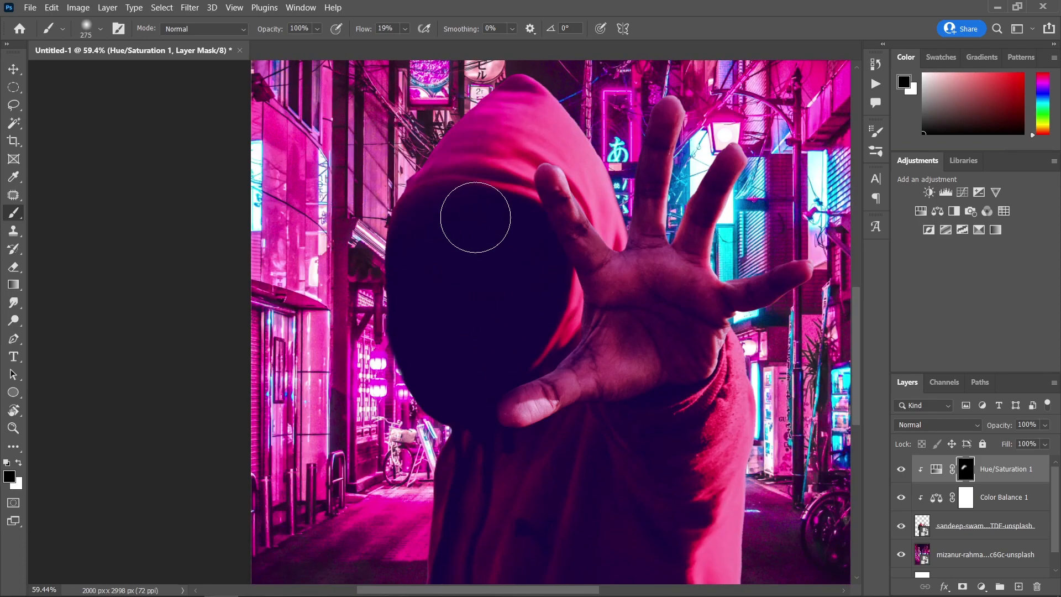
pyautogui.press('x')
pyautogui.scroll(-4, 498, 299)
pyautogui.moveTo(652, 249); pyautogui.dragTo(663, 300)
pyautogui.scroll(3, 641, 218)
pyautogui.scroll(1, 641, 218)
pyautogui.moveTo(406, 31); pyautogui.dragTo(400, 33)
pyautogui.moveTo(446, 128); pyautogui.dragTo(500, 182)
pyautogui.scroll(-5, 486, 342)
pyautogui.scroll(4, 575, 386)
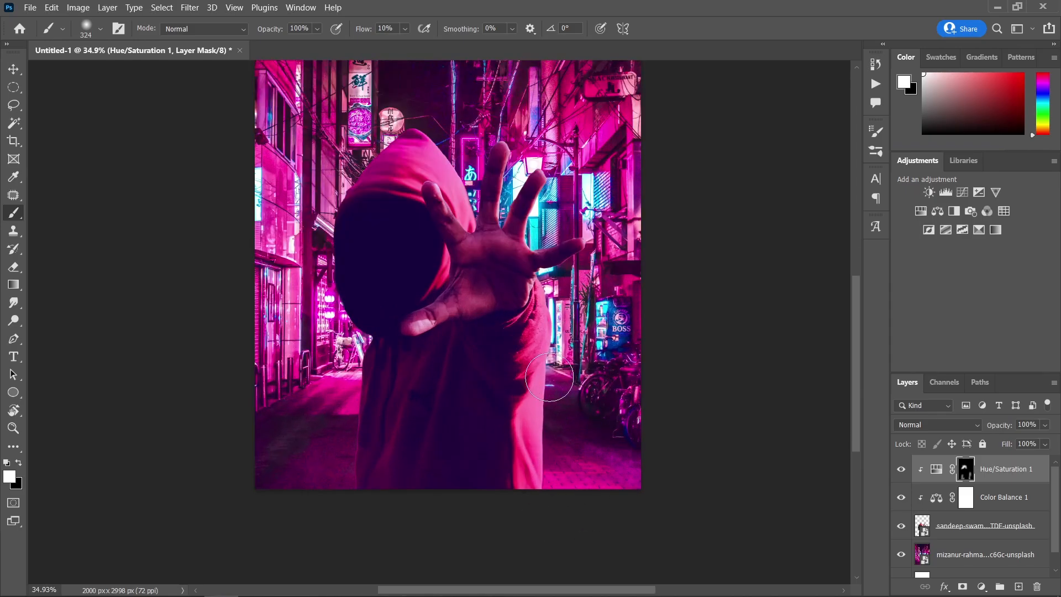
# - Lower the brush flow to 5% and reduce the brush size to 188 px for subtler mask painting
pyautogui.moveTo(405, 29); pyautogui.dragTo(402, 43)
pyautogui.scroll(2, 389, 460)
pyautogui.press('[')
pyautogui.press('[')
pyautogui.press('[')
pyautogui.scroll(-3, 386, 453)
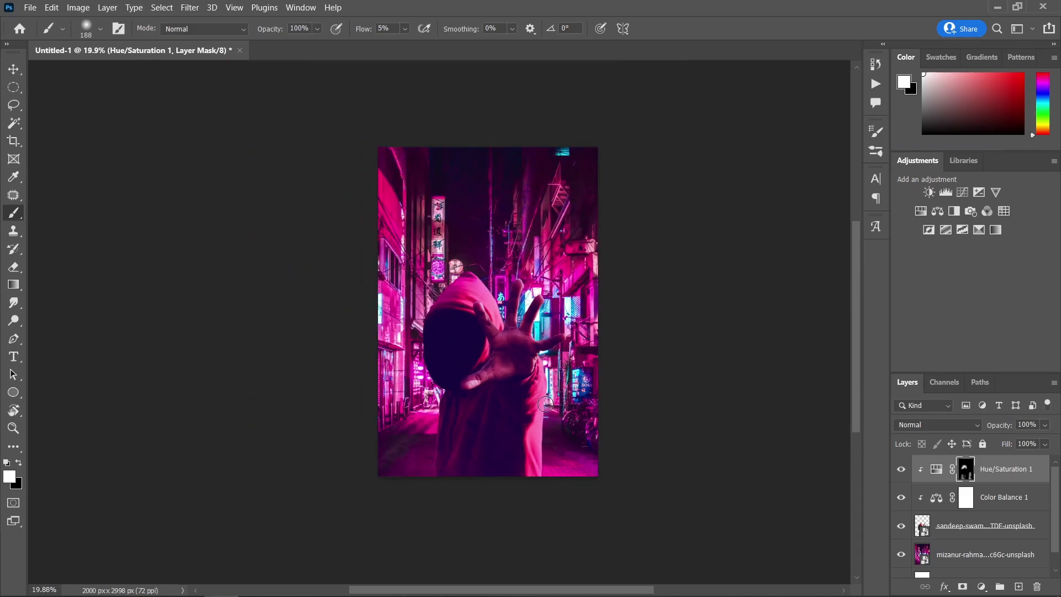
# - Toggle the Hue/Saturation layer's visibility off and on to compare the figure with and without the tint
pyautogui.press('v')
pyautogui.scroll(1, 547, 410)
pyautogui.keyDown('alt'); pyautogui.click(920, 466); pyautogui.keyUp('alt')
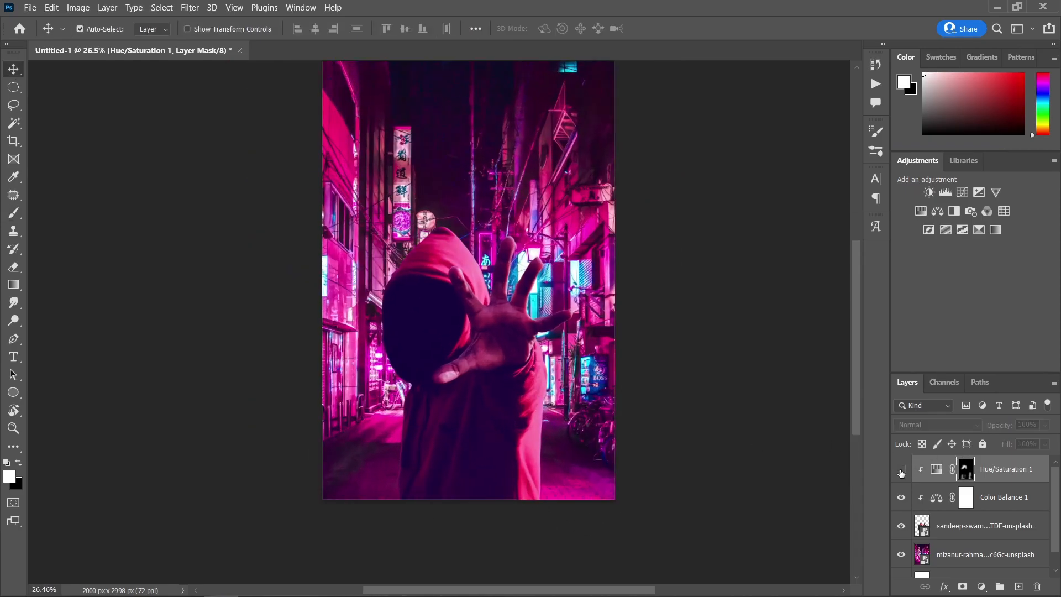
pyautogui.scroll(3, 536, 347)
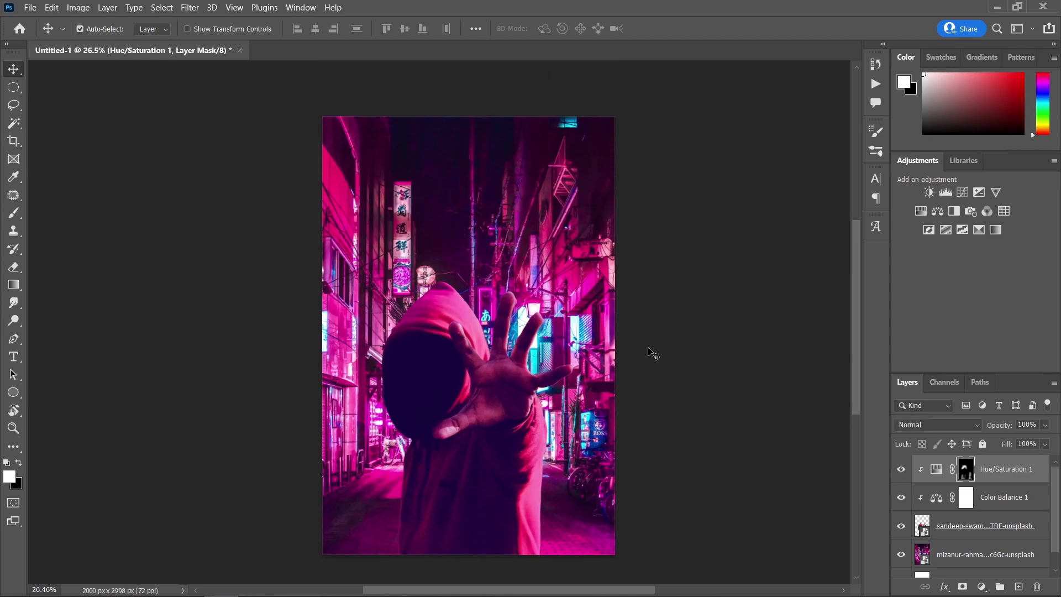
pyautogui.scroll(-1, 591, 248)
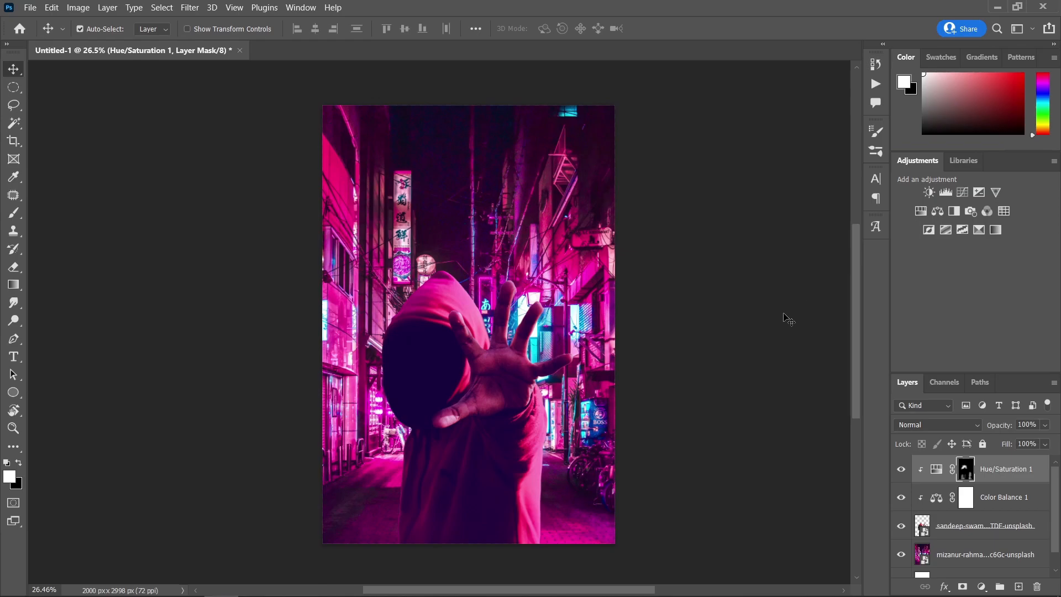
# - Place the Pexels photo 1690081 of the glowing mask from the HOOD folder into the document as a new layer
pyautogui.click(117, 585)
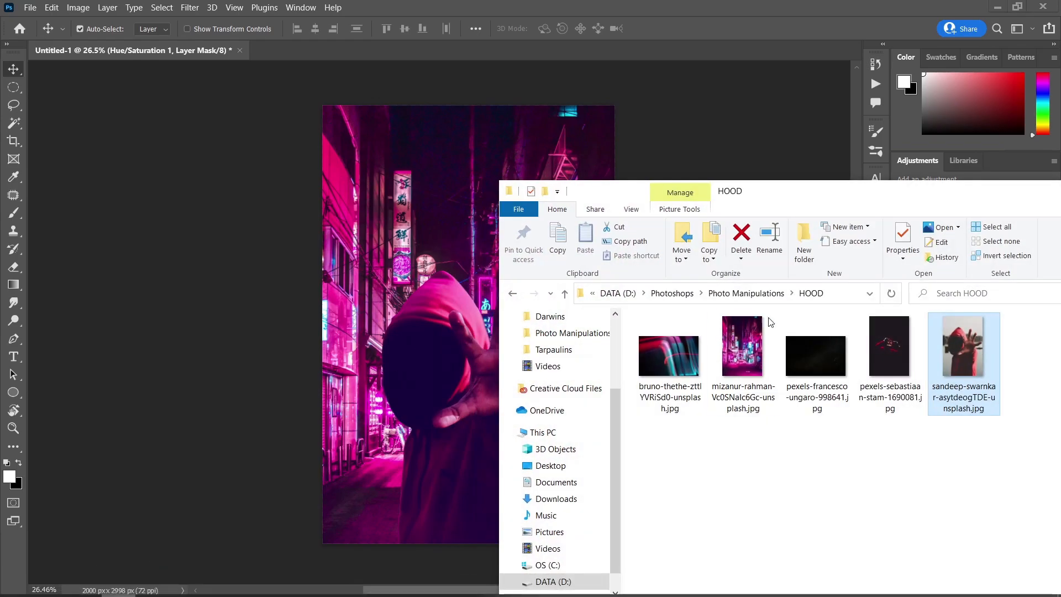
pyautogui.moveTo(891, 357); pyautogui.dragTo(440, 232)
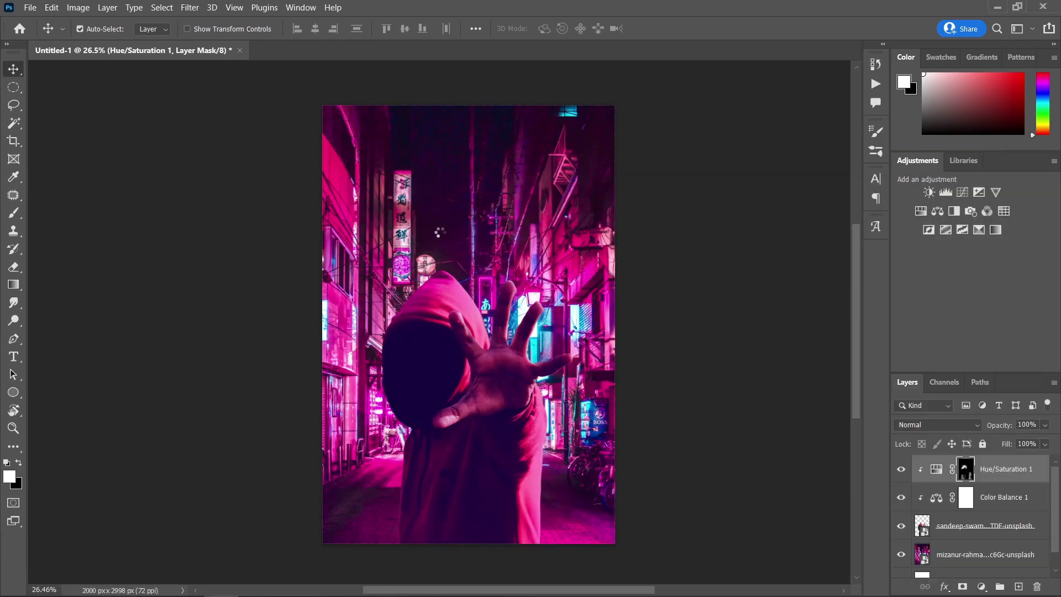
pyautogui.click(13, 69)
pyautogui.scroll(3, 481, 298)
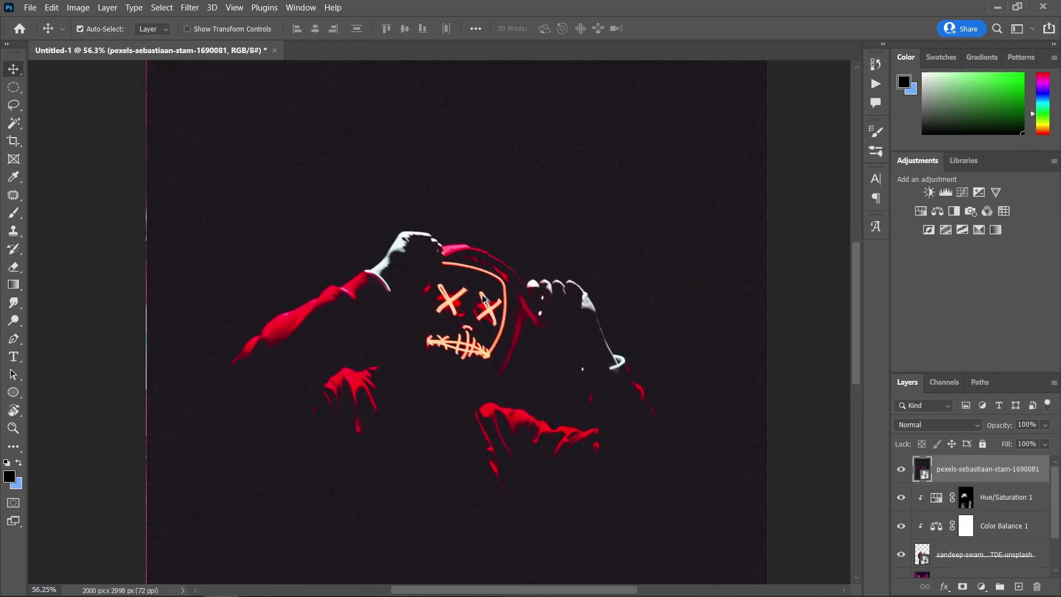
# - Copy the glowing mask to its own layer using a freehand lasso selection and delete the source photo's layer
pyautogui.scroll(2, 483, 299)
pyautogui.press('l')
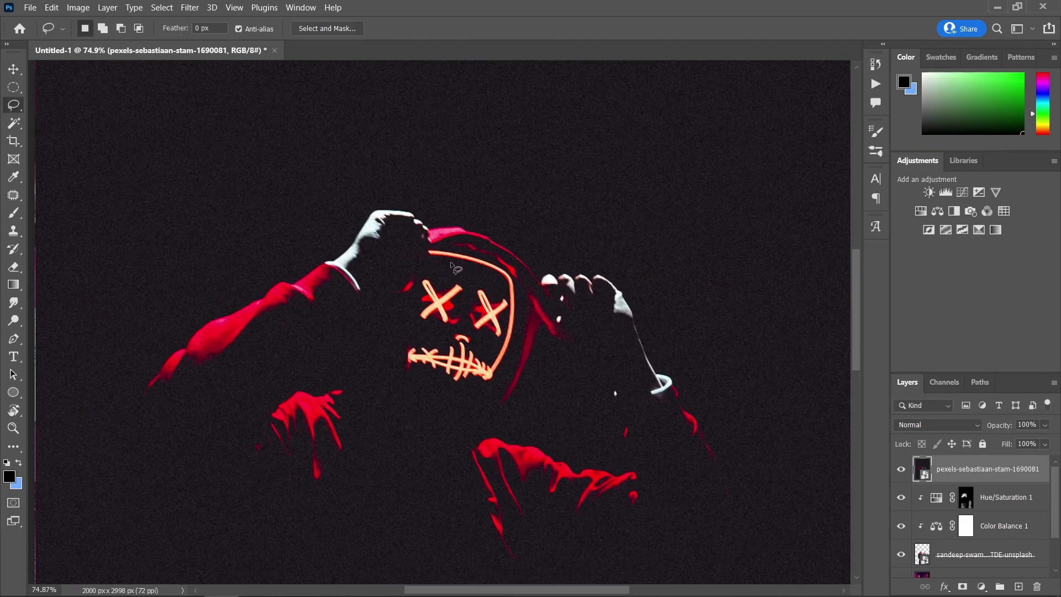
pyautogui.moveTo(438, 241)
pyautogui.mouseDown()
pyautogui.moveTo(385, 322)
pyautogui.moveTo(380, 373)
pyautogui.moveTo(386, 398)
pyautogui.moveTo(409, 416)
pyautogui.moveTo(451, 418)
pyautogui.moveTo(500, 401)
pyautogui.moveTo(530, 357)
pyautogui.moveTo(533, 296)
pyautogui.moveTo(475, 246)
pyautogui.mouseUp()
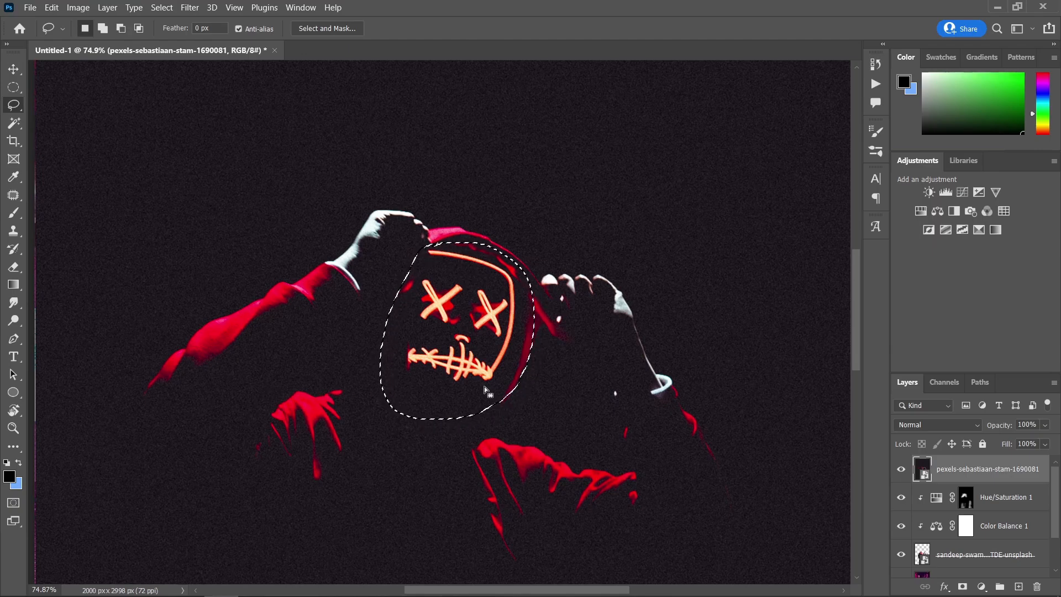
pyautogui.hotkey('ctrl', 'j')
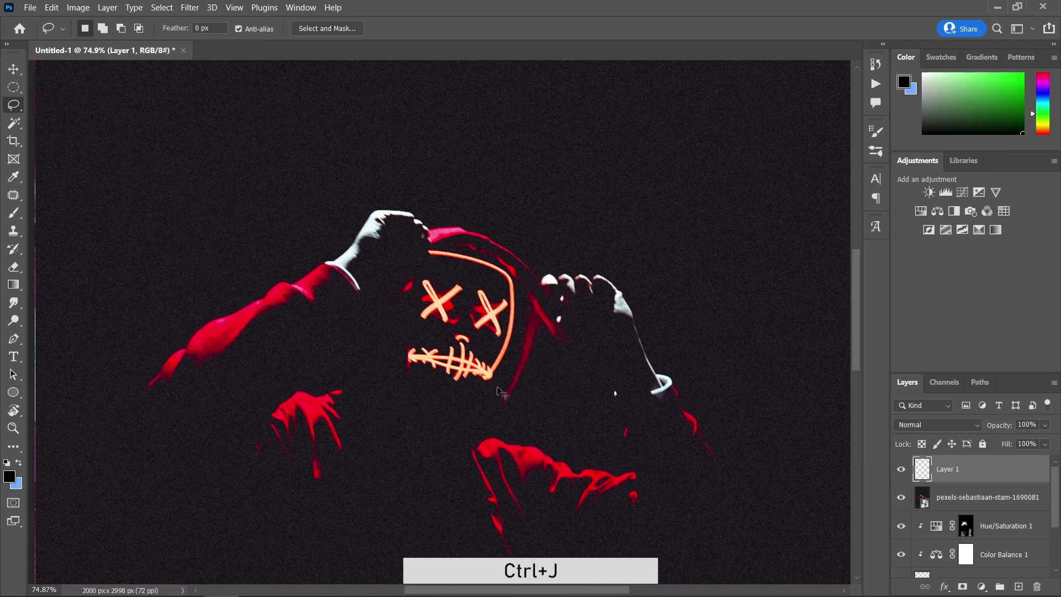
pyautogui.click(976, 504)
pyautogui.press('Delete')
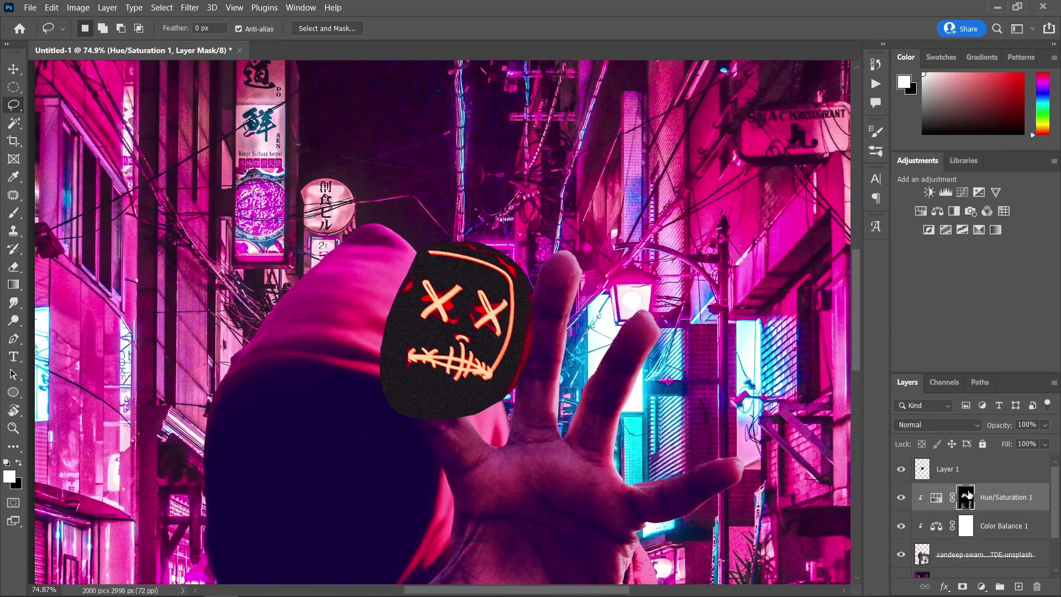
# - Convert the glowing mask layer to a smart object and move it over the dark face opening of the hood
pyautogui.rightClick(965, 469)
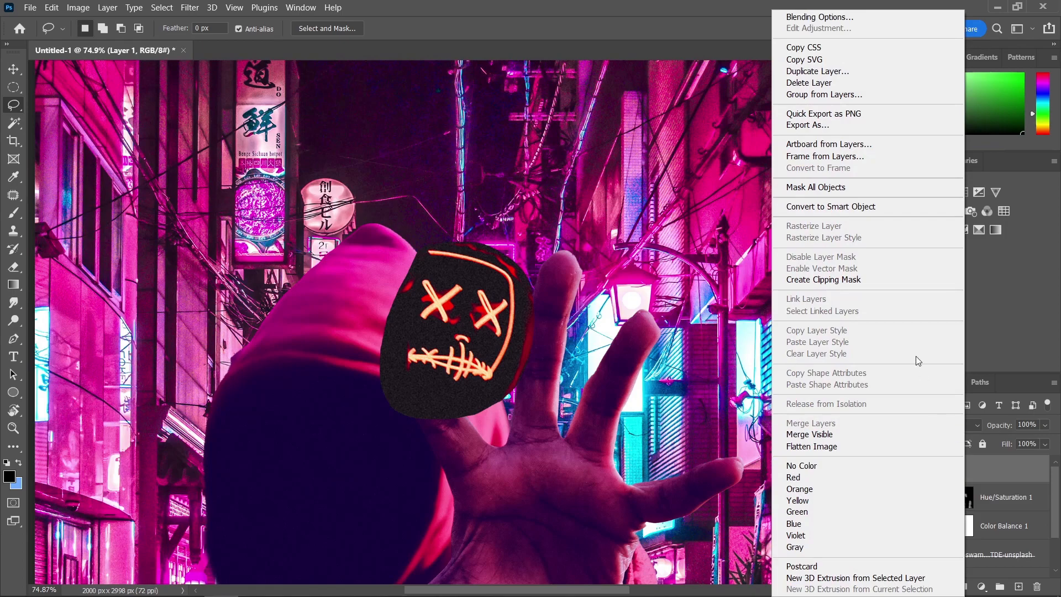
pyautogui.click(856, 207)
pyautogui.scroll(-3, 445, 292)
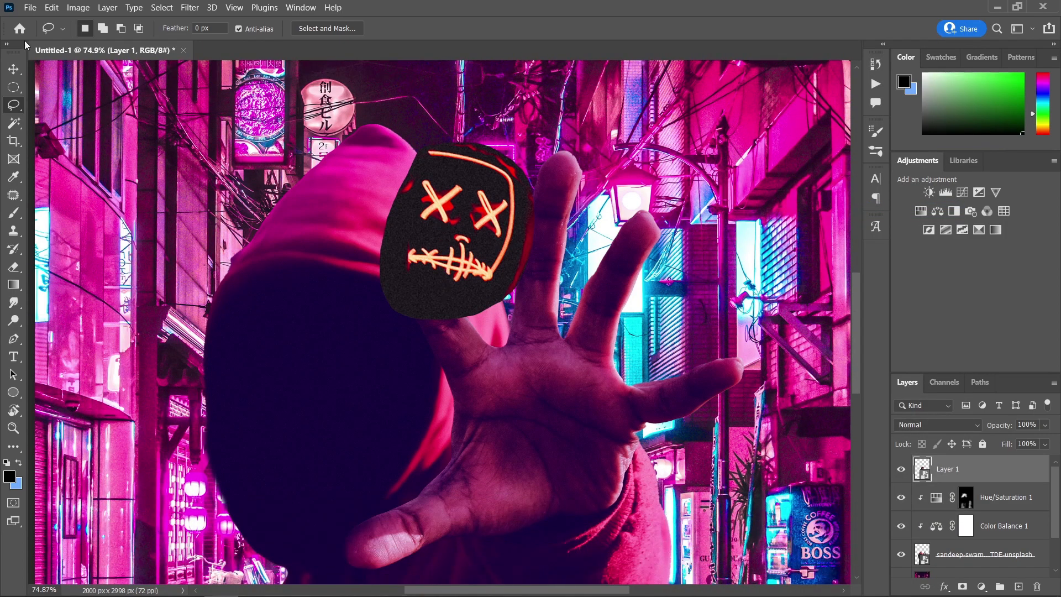
pyautogui.click(14, 69)
pyautogui.moveTo(511, 275); pyautogui.dragTo(399, 419)
# - Flip the glowing mask horizontally, scale it to about 137% and position it inside the hood's face opening
pyautogui.hotkey('ctrl', 't')
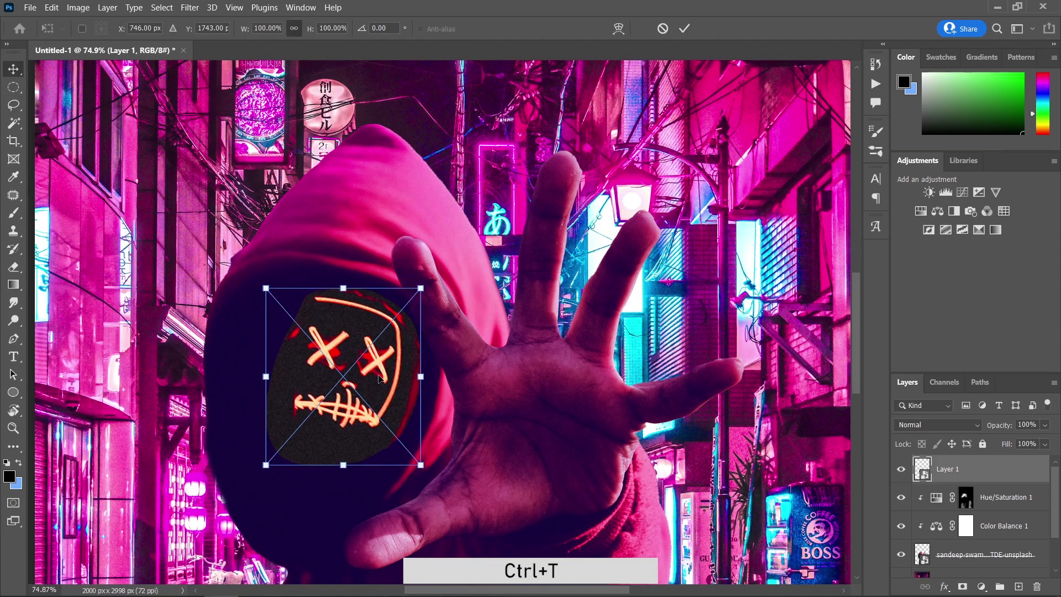
pyautogui.rightClick(379, 378)
pyautogui.click(439, 347)
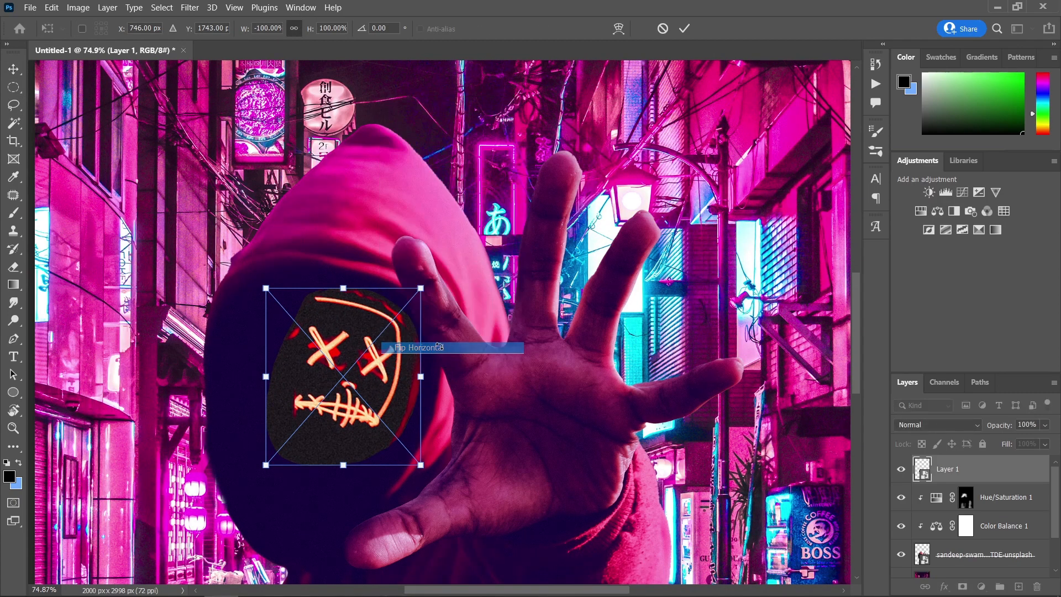
pyautogui.moveTo(421, 288); pyautogui.dragTo(458, 250)
pyautogui.moveTo(339, 329); pyautogui.dragTo(355, 365)
pyautogui.moveTo(424, 284); pyautogui.dragTo(448, 256)
pyautogui.moveTo(347, 329)
pyautogui.mouseDown()
pyautogui.moveTo(334, 356)
pyautogui.moveTo(342, 340)
pyautogui.mouseUp()
pyautogui.scroll(-1, 333, 357)
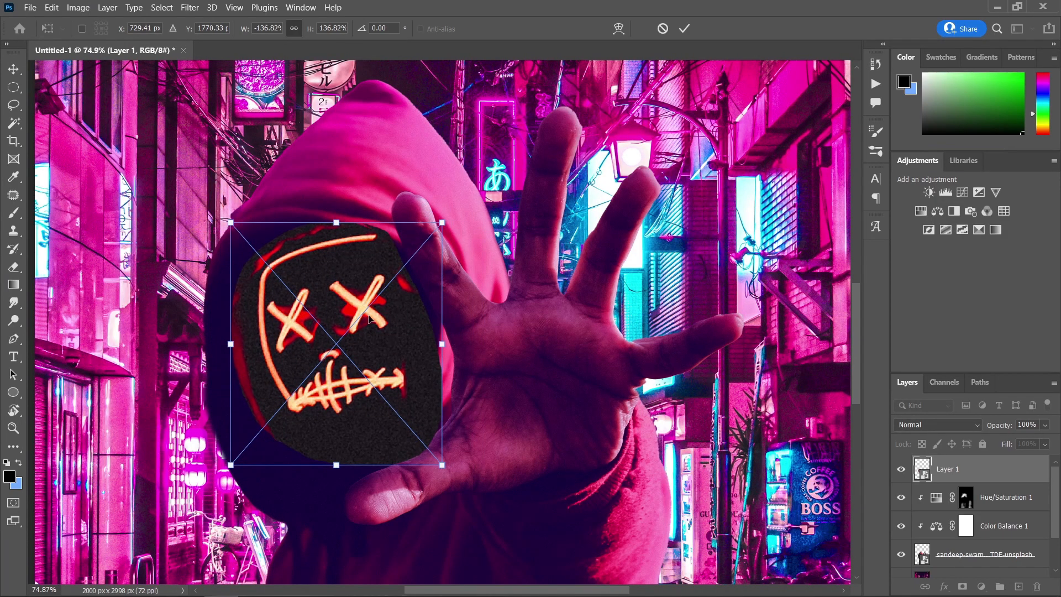
pyautogui.moveTo(370, 319); pyautogui.dragTo(361, 328)
pyautogui.scroll(-1, 329, 390)
pyautogui.scroll(-1, 324, 306)
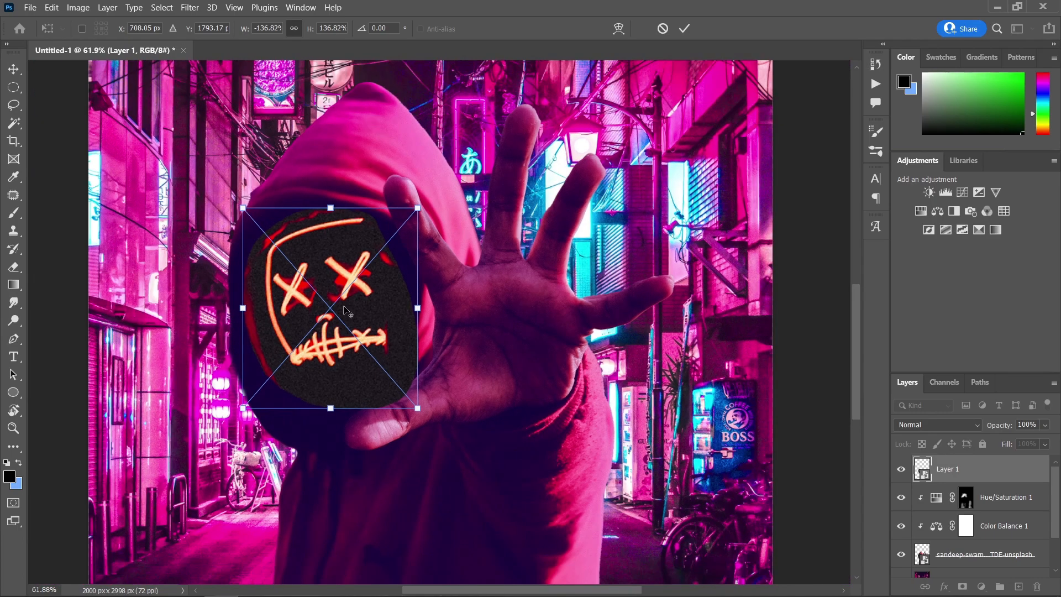
pyautogui.scroll(-1, 357, 317)
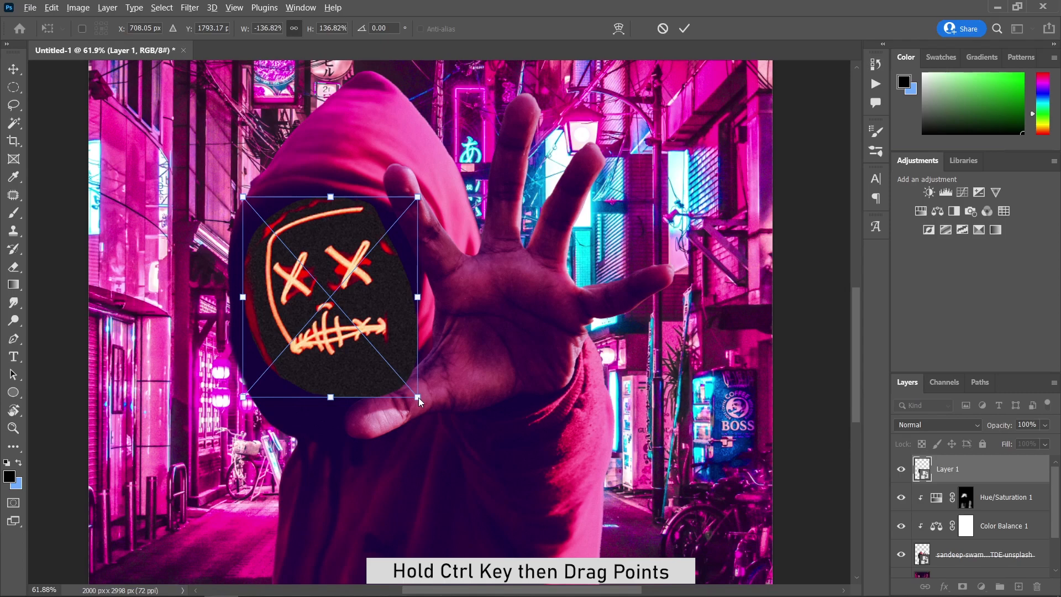
# - Distort the glowing mask's corners individually to match the hooded head's perspective and apply the transform
pyautogui.moveTo(418, 396); pyautogui.dragTo(423, 372)
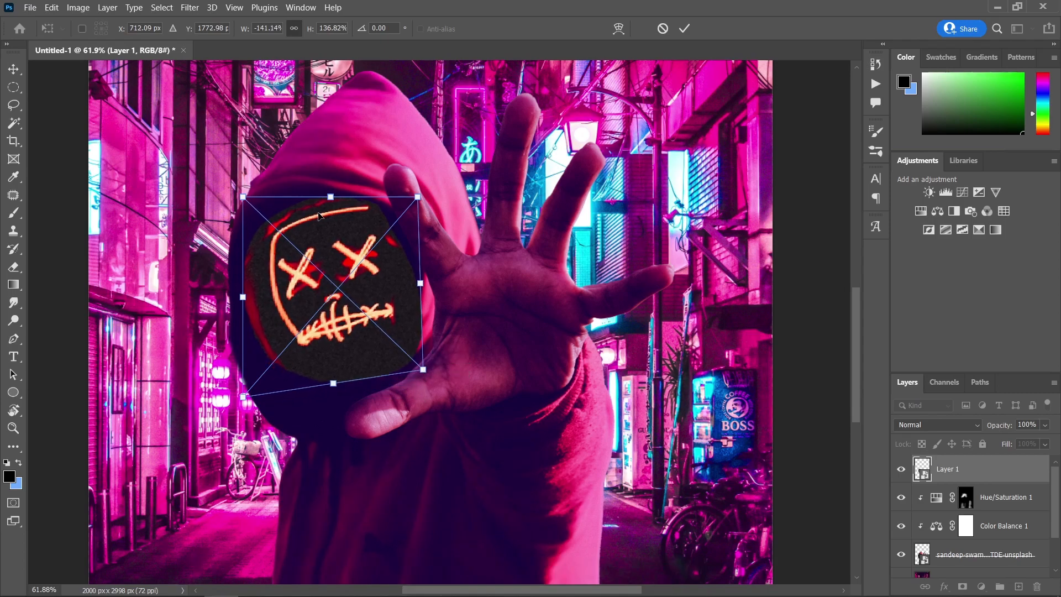
pyautogui.moveTo(244, 197); pyautogui.dragTo(249, 192)
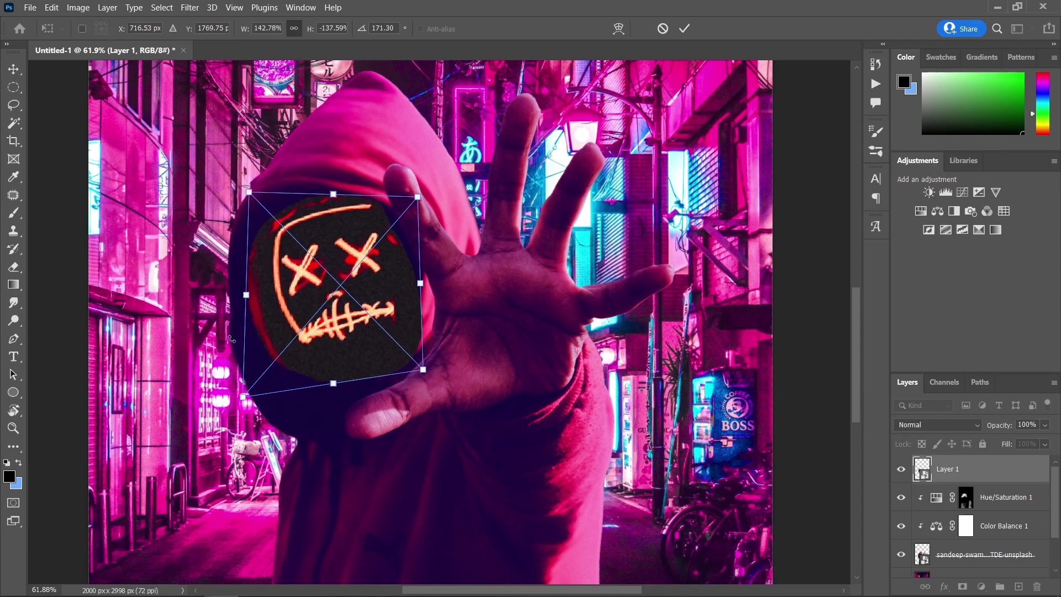
pyautogui.moveTo(244, 397); pyautogui.dragTo(285, 403)
pyautogui.moveTo(418, 197); pyautogui.dragTo(413, 187)
pyautogui.moveTo(424, 370); pyautogui.dragTo(427, 364)
pyautogui.moveTo(249, 193); pyautogui.dragTo(241, 184)
pyautogui.moveTo(285, 404); pyautogui.dragTo(289, 409)
pyautogui.press('Return')
# - Transform the glowing mask again to slightly refine its fit within the hood
pyautogui.scroll(3, 431, 301)
pyautogui.scroll(-9, 453, 304)
pyautogui.scroll(9, 434, 304)
pyautogui.hotkey('ctrl', 't')
pyautogui.moveTo(486, 323); pyautogui.dragTo(482, 319)
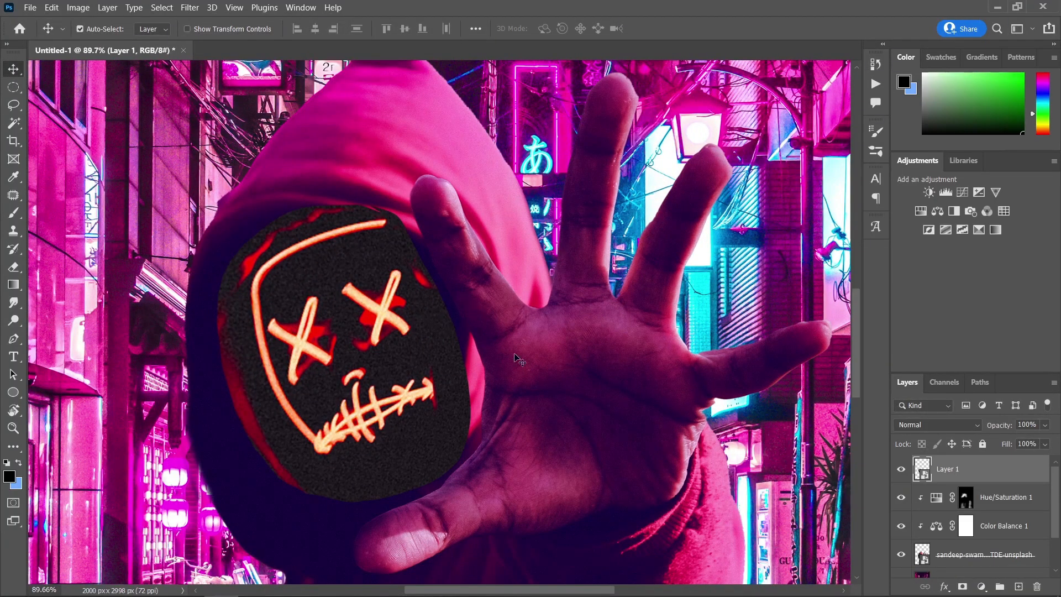
# - Add a layer mask to the glowing mask layer and prepare a small soft black brush with 84% flow
pyautogui.click(962, 587)
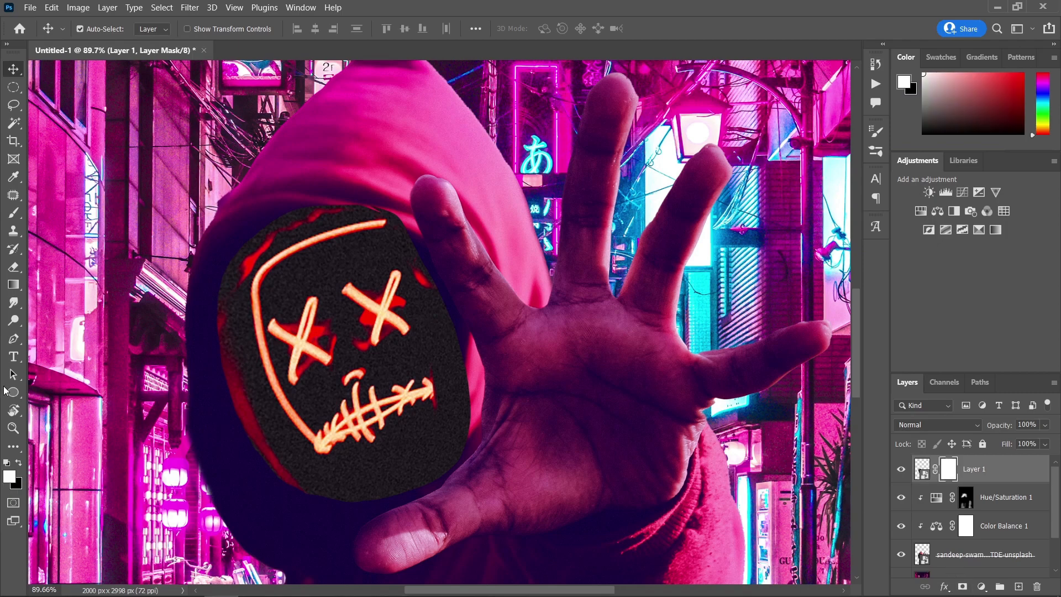
pyautogui.press('b')
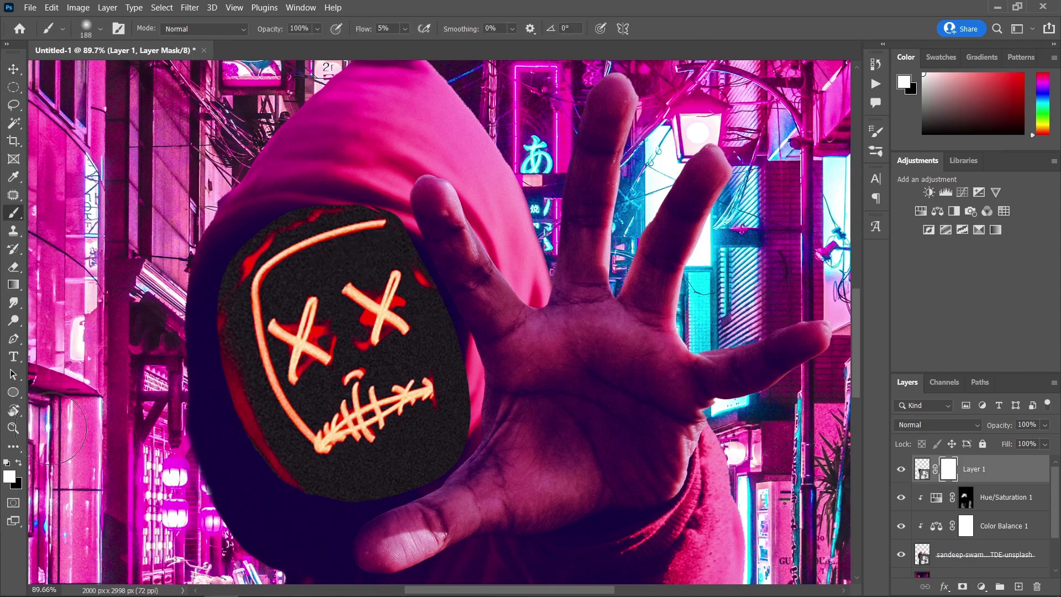
pyautogui.click(19, 463)
pyautogui.moveTo(444, 293); pyautogui.dragTo(425, 297)
pyautogui.scroll(3, 424, 296)
pyautogui.moveTo(421, 184); pyautogui.dragTo(373, 178)
pyautogui.scroll(1, 391, 185)
pyautogui.click(405, 29)
pyautogui.moveTo(405, 44); pyautogui.dragTo(458, 53)
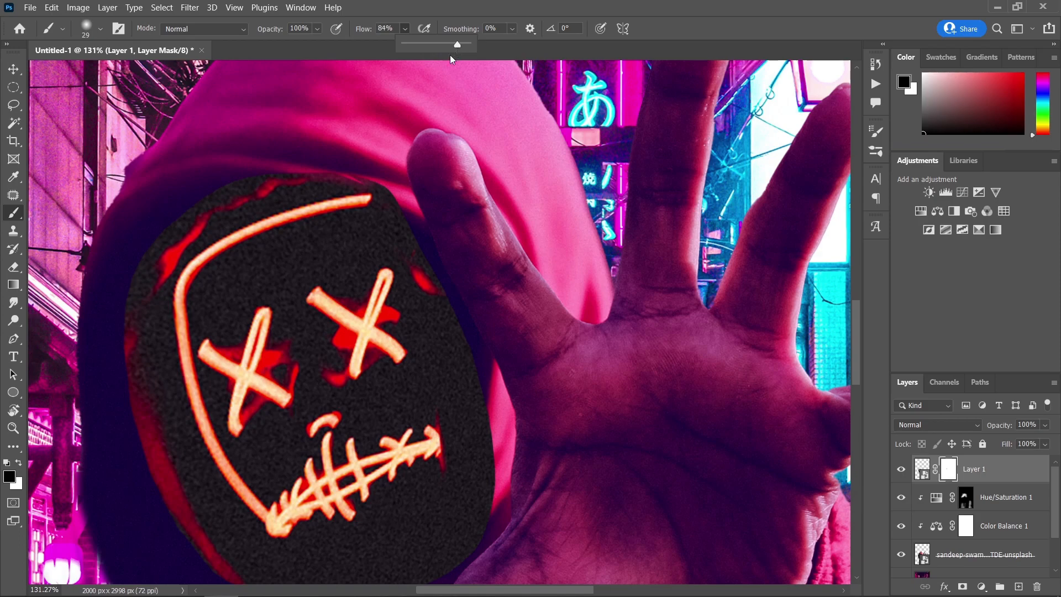
# - Paint black on the layer mask around the glowing mask's outer edges to blend them into the dark hood opening
pyautogui.moveTo(379, 179); pyautogui.dragTo(381, 180)
pyautogui.moveTo(318, 168)
pyautogui.mouseDown()
pyautogui.moveTo(414, 206)
pyautogui.moveTo(354, 191)
pyautogui.mouseUp()
pyautogui.scroll(-1, 287, 108)
pyautogui.moveTo(288, 107); pyautogui.dragTo(326, 114)
pyautogui.moveTo(317, 114)
pyautogui.mouseDown()
pyautogui.moveTo(125, 239)
pyautogui.moveTo(318, 533)
pyautogui.mouseUp()
pyautogui.moveTo(371, 531); pyautogui.dragTo(401, 529)
pyautogui.moveTo(276, 530)
pyautogui.mouseDown()
pyautogui.moveTo(516, 358)
pyautogui.moveTo(445, 225)
pyautogui.mouseUp()
pyautogui.scroll(-8, 411, 369)
pyautogui.scroll(7, 406, 348)
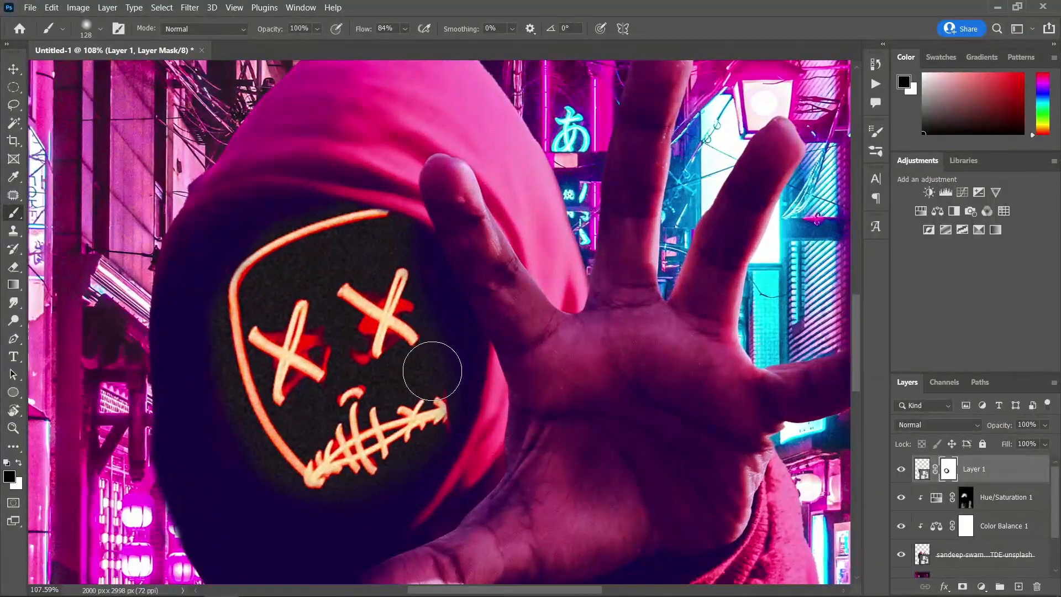
# - Transform the glowing mask artwork, slightly widening it and skewing its lower part towards the hand, and apply the transform
pyautogui.click(14, 69)
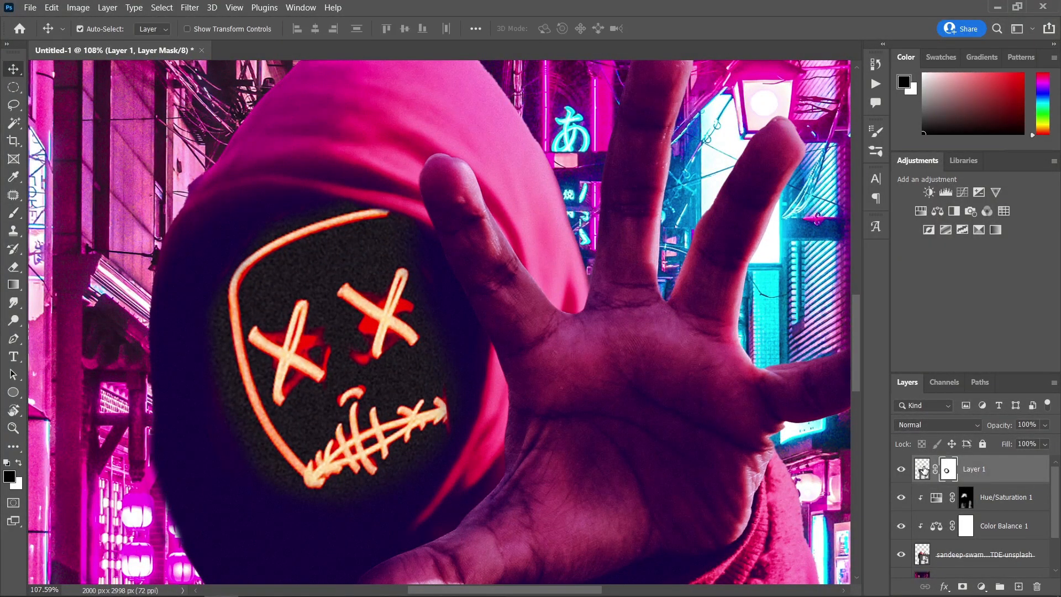
pyautogui.click(923, 470)
pyautogui.hotkey('ctrl', 't')
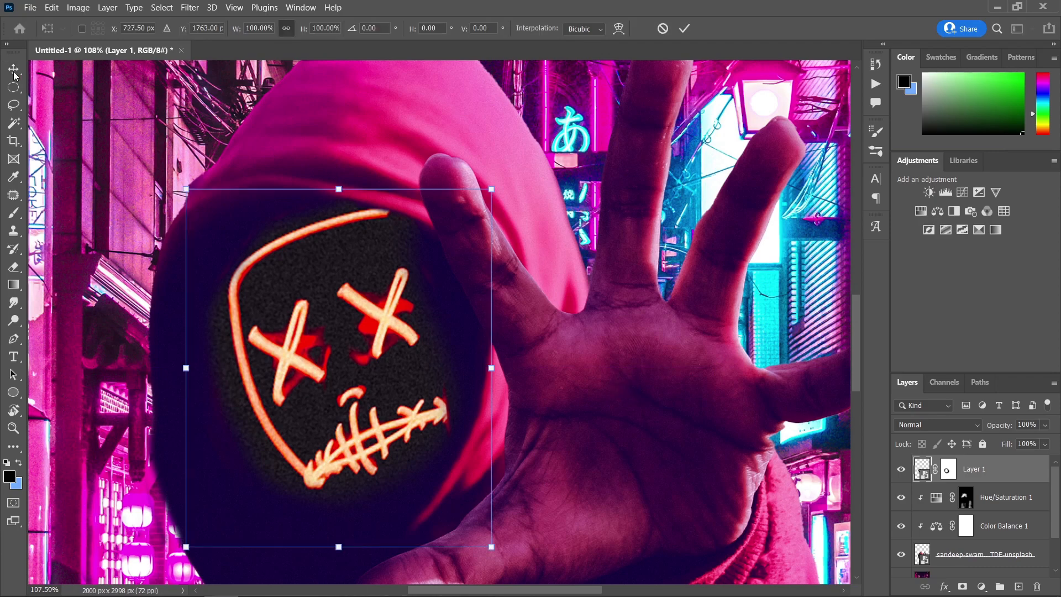
pyautogui.press('Return')
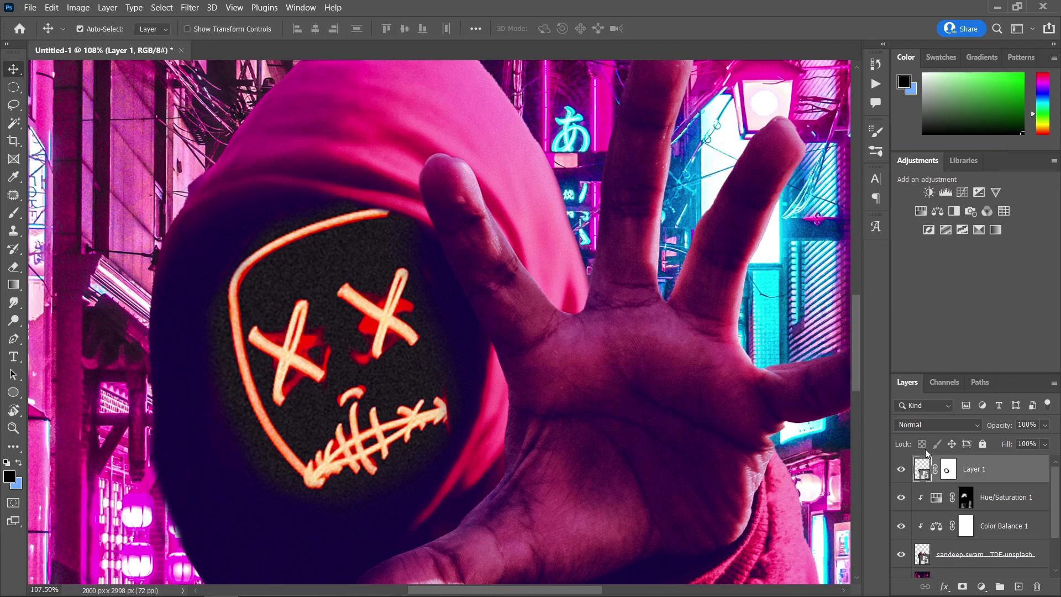
pyautogui.hotkey('ctrl', 't')
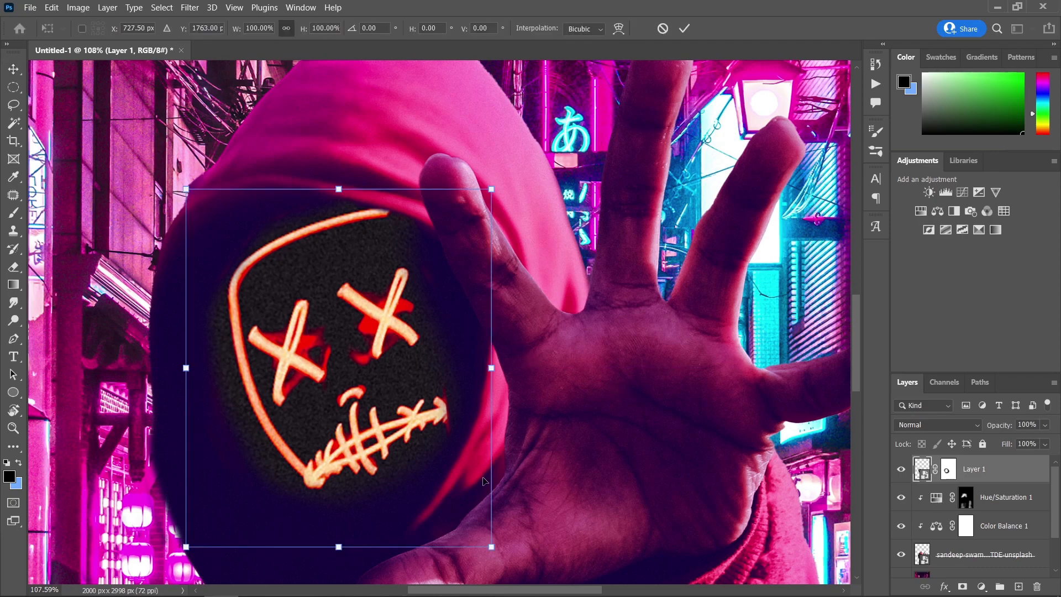
pyautogui.scroll(-1, 483, 481)
pyautogui.moveTo(491, 515); pyautogui.dragTo(498, 514)
pyautogui.moveTo(339, 514); pyautogui.dragTo(355, 514)
pyautogui.press('Return')
pyautogui.scroll(-1, 434, 324)
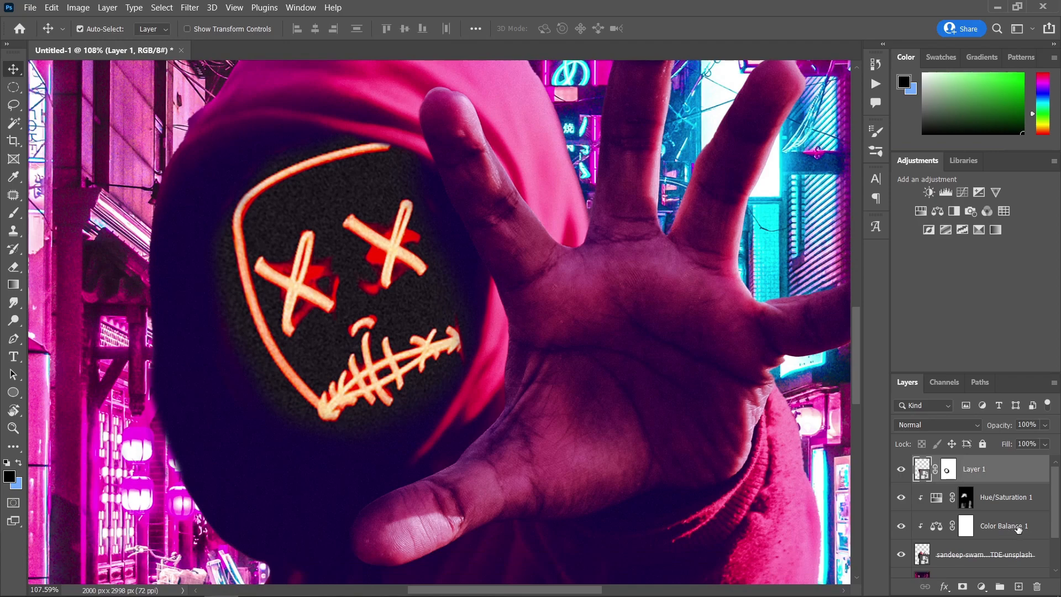
# - Copy the figure's Color Balance adjustment above the glowing mask layer and clip it to that layer
pyautogui.click(1007, 529)
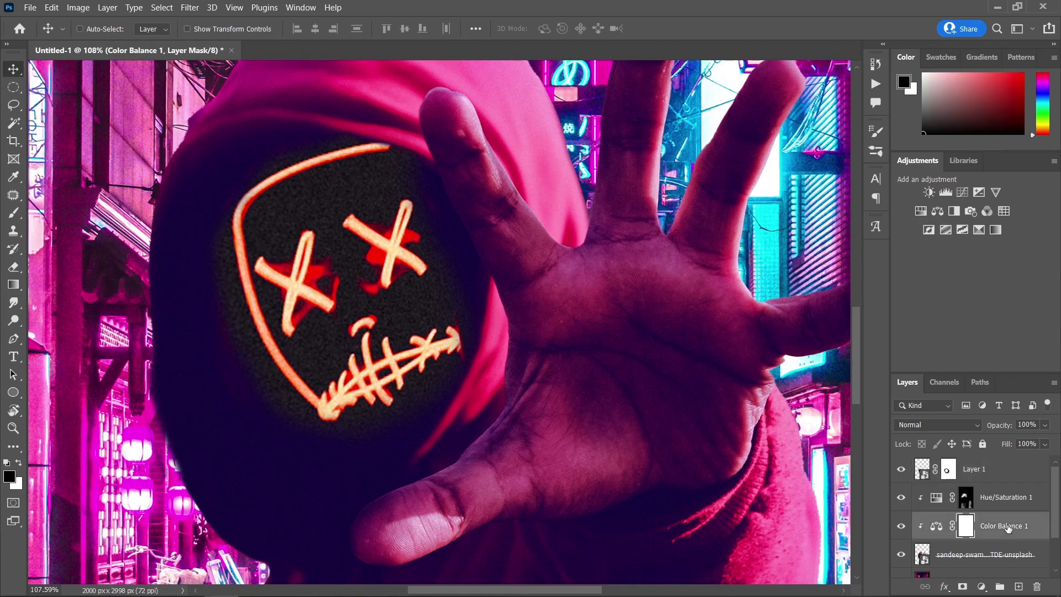
pyautogui.hotkey('ctrl', 'c')
pyautogui.click(992, 470)
pyautogui.hotkey('ctrl', 'v')
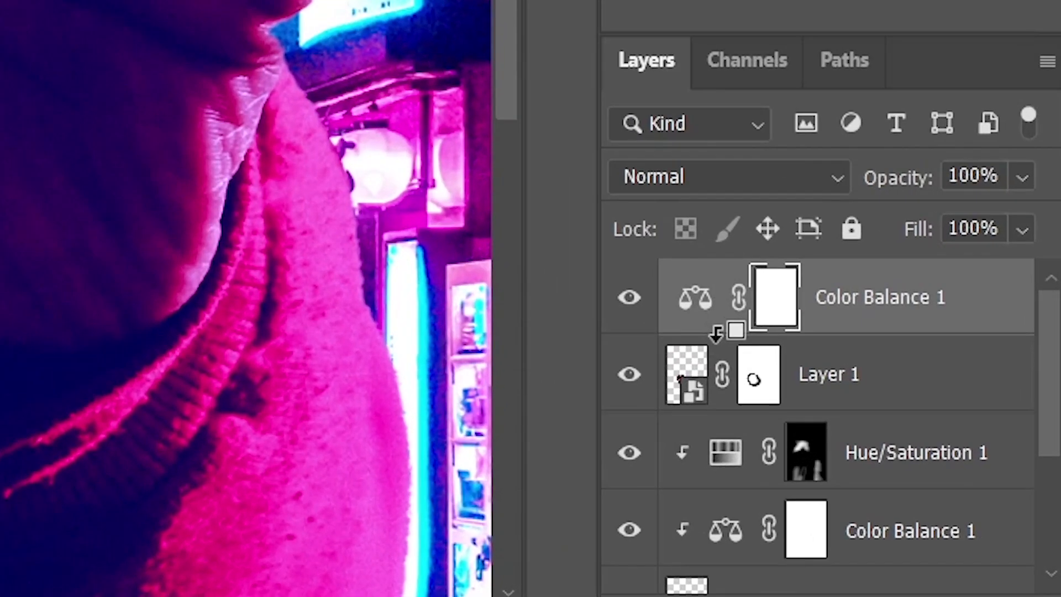
pyautogui.keyDown('alt'); pyautogui.click(933, 482); pyautogui.keyUp('alt')
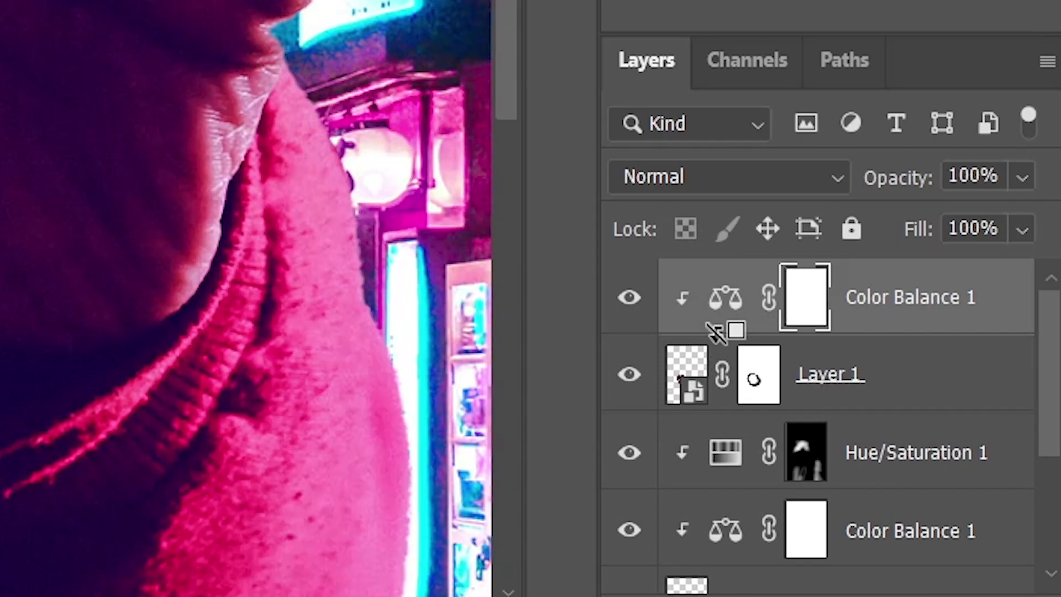
pyautogui.scroll(-8, 352, 262)
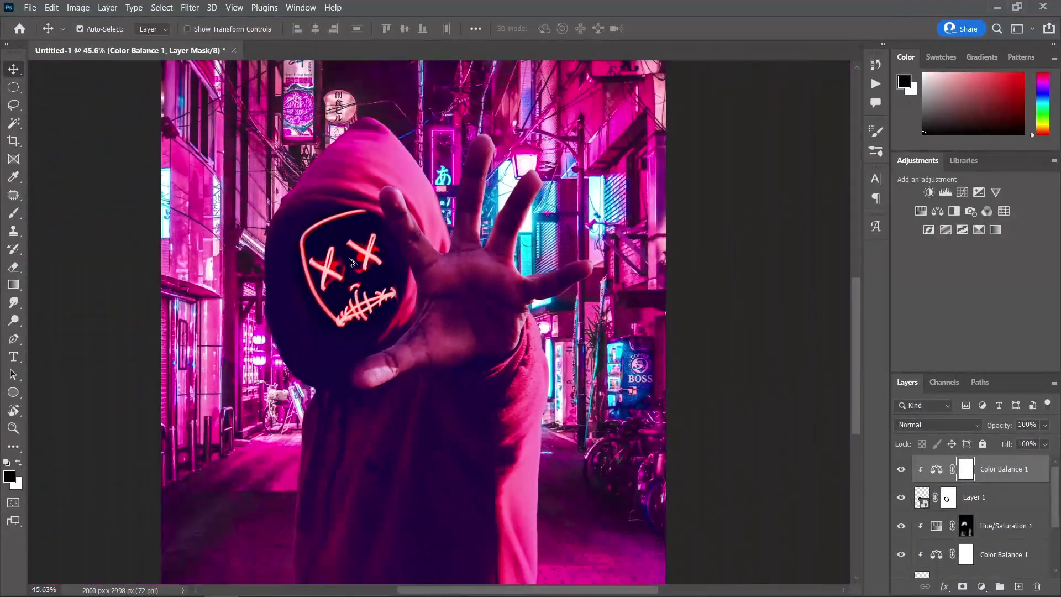
pyautogui.scroll(7, 352, 262)
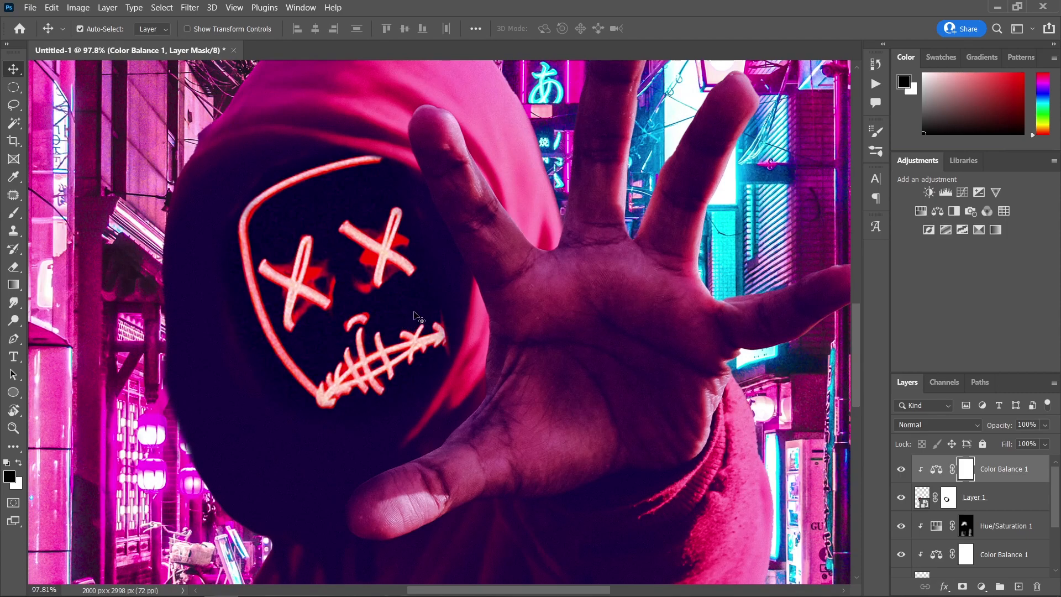
# - Set the shadows of the glowing mask's Color Balance to Cyan-Red -65, Magenta-Green -39 and Yellow-Blue +4
pyautogui.doubleClick(936, 470)
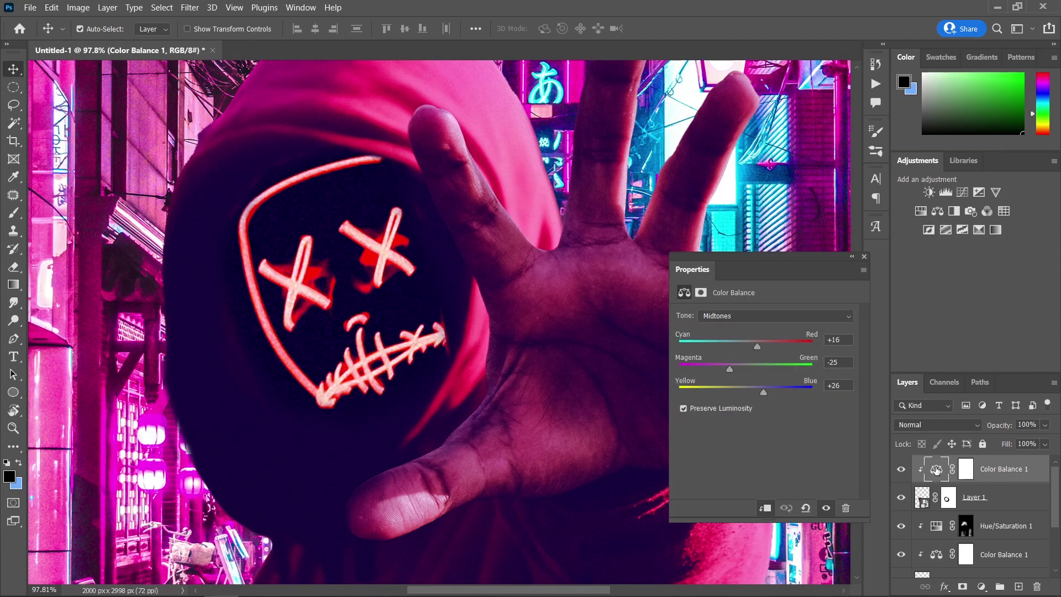
pyautogui.click(753, 316)
pyautogui.click(737, 329)
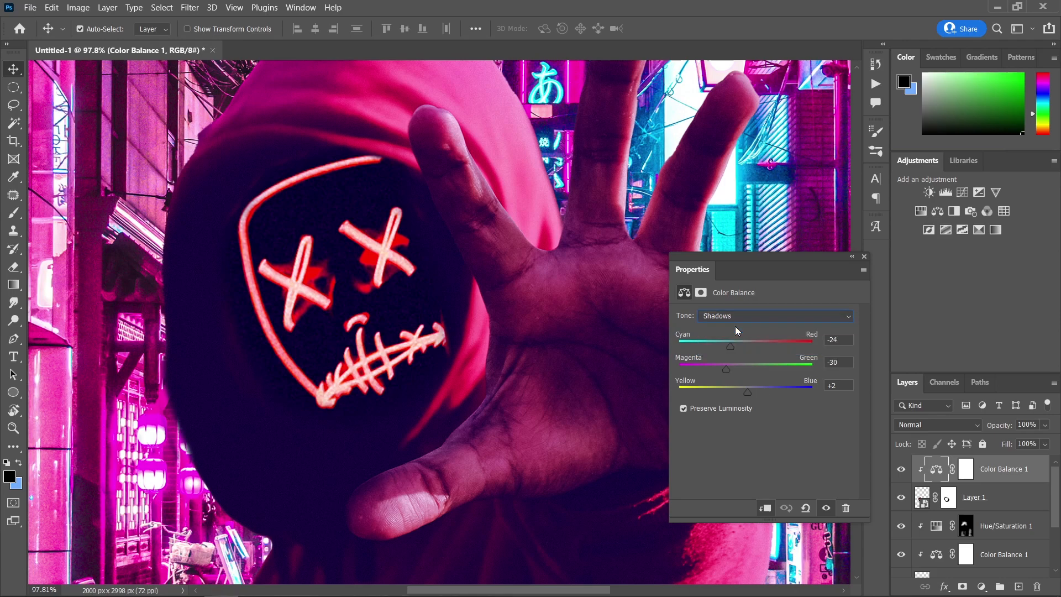
pyautogui.moveTo(730, 346); pyautogui.dragTo(703, 351)
pyautogui.moveTo(744, 392); pyautogui.dragTo(721, 369)
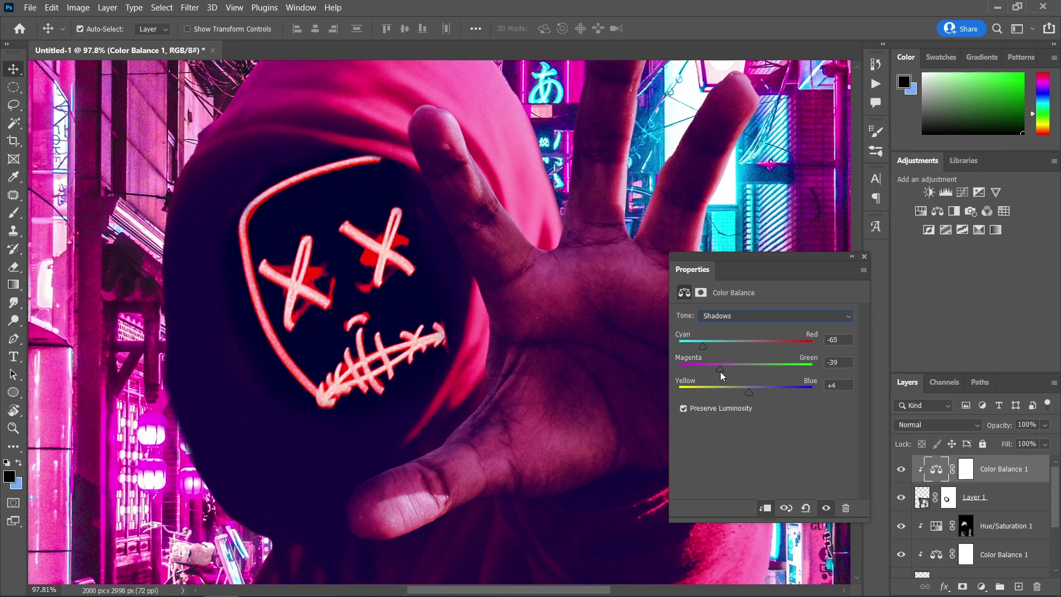
# - Adjust the midtones of the glowing mask's Color Balance, close its settings and check the blend against the whole composition
pyautogui.press('alt')
pyautogui.click(773, 317)
pyautogui.click(727, 337)
pyautogui.moveTo(757, 344); pyautogui.dragTo(706, 369)
pyautogui.click(865, 257)
pyautogui.scroll(-10, 433, 265)
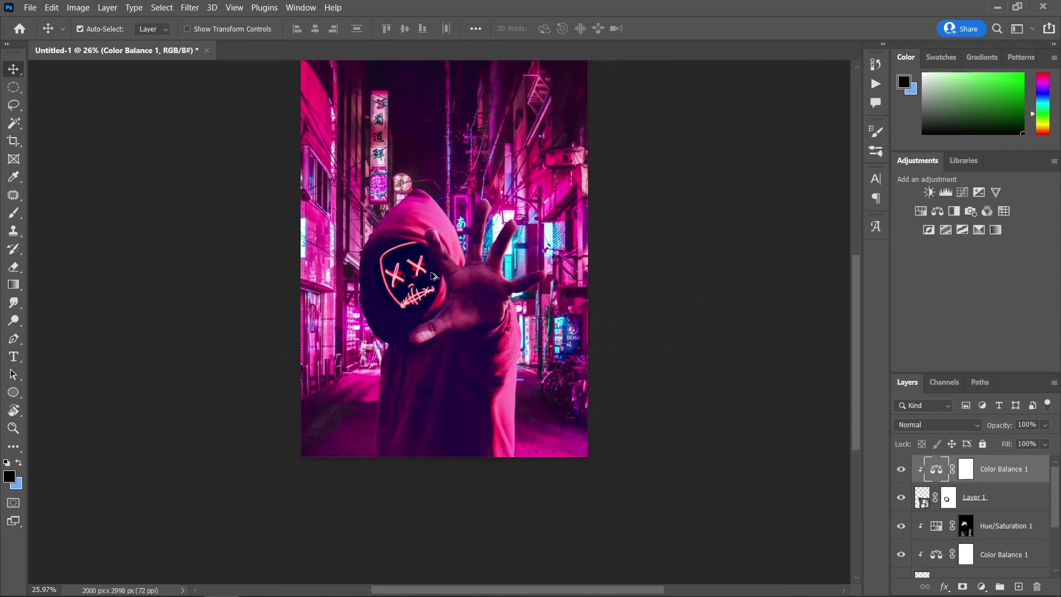
pyautogui.scroll(5, 413, 243)
pyautogui.scroll(5, 416, 245)
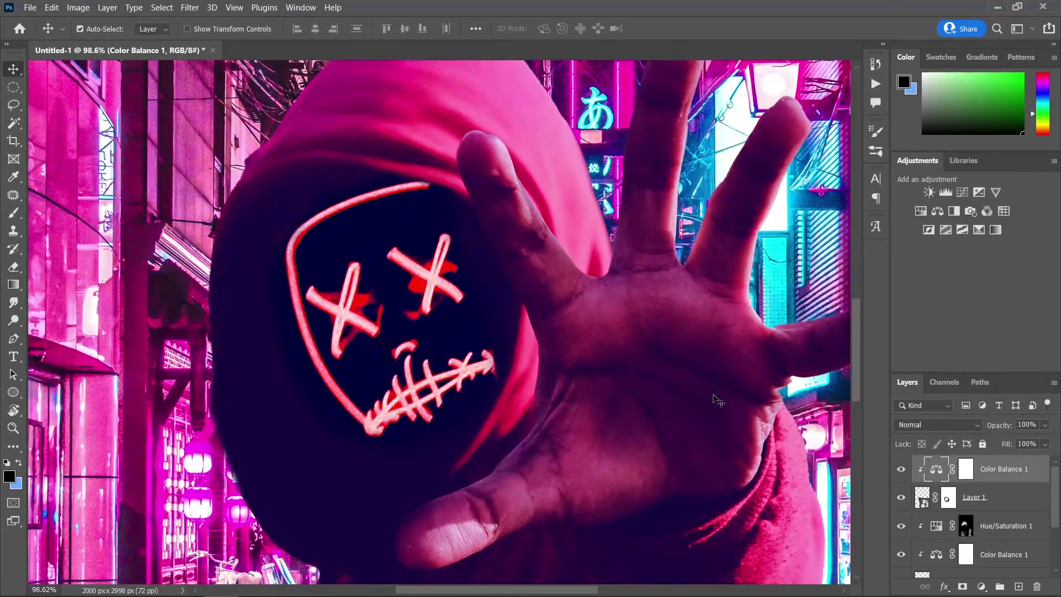
# - Refine the glowing mask's layer mask by touching up its edges with a soft brush, lowering the flow to 29%
pyautogui.click(948, 497)
pyautogui.scroll(2, 332, 302)
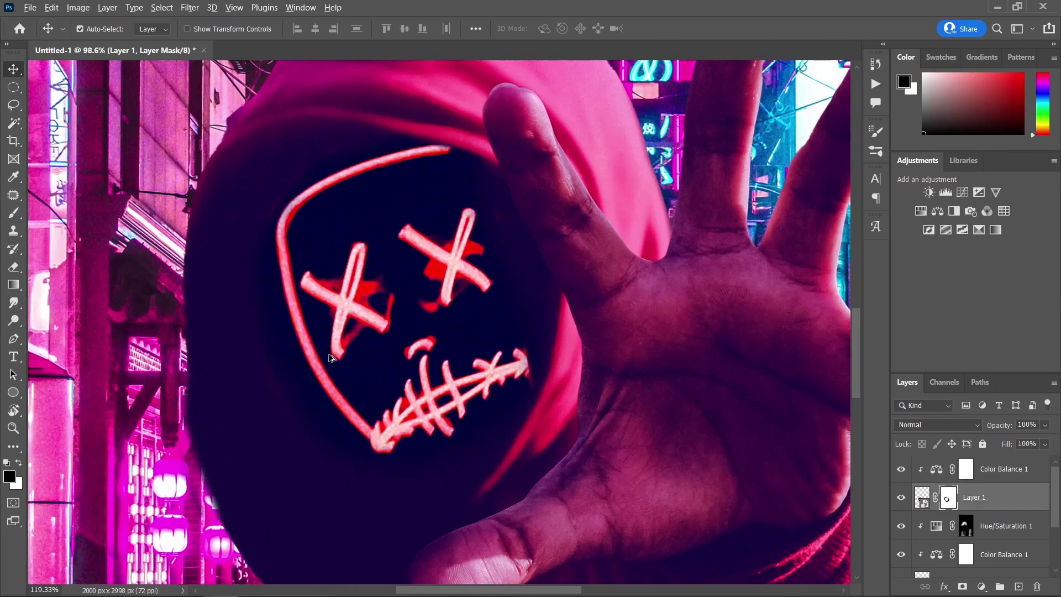
pyautogui.scroll(-1, 293, 387)
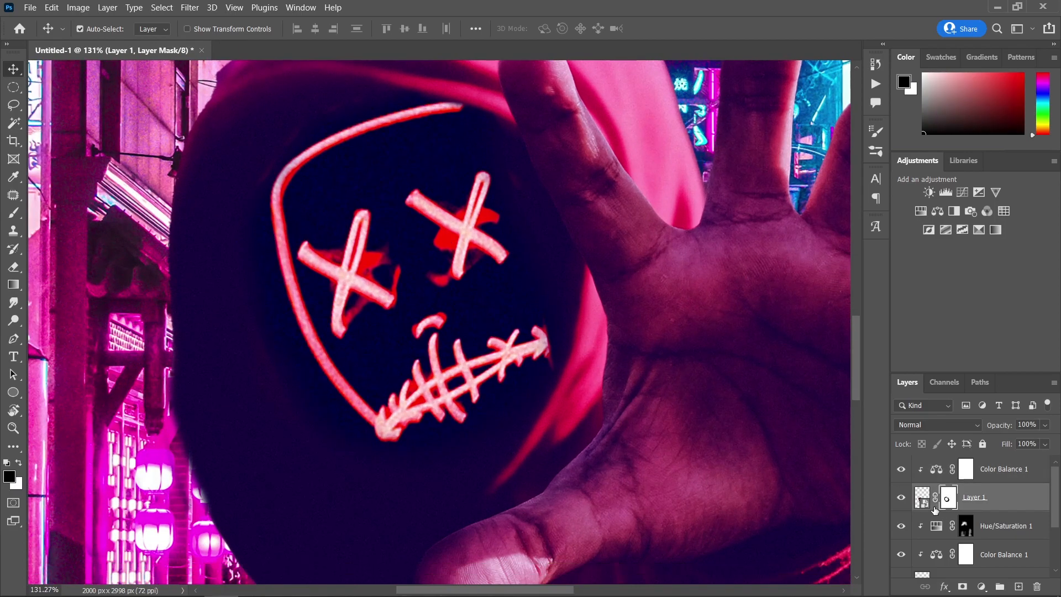
pyautogui.press('b')
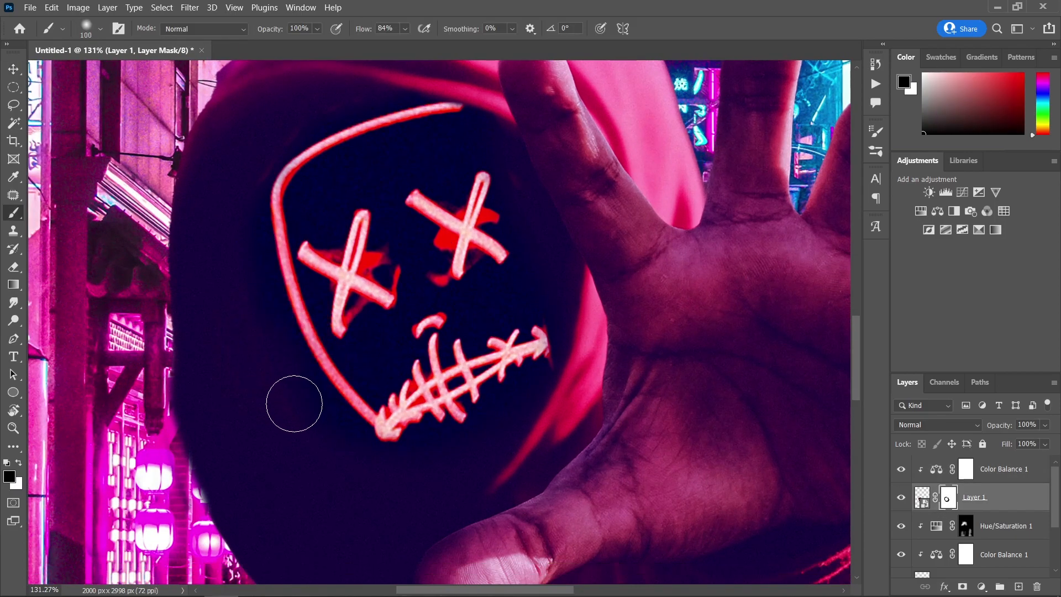
pyautogui.press('x')
pyautogui.moveTo(303, 254); pyautogui.dragTo(282, 258)
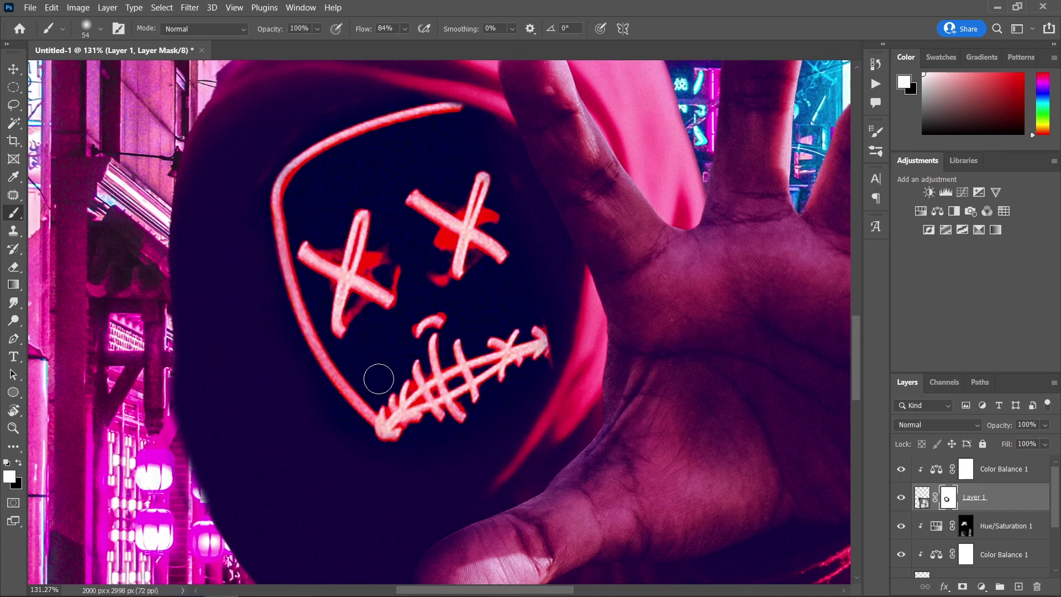
pyautogui.click(20, 465)
pyautogui.click(20, 465)
pyautogui.moveTo(554, 331)
pyautogui.mouseDown()
pyautogui.moveTo(556, 288)
pyautogui.moveTo(569, 352)
pyautogui.moveTo(613, 325)
pyautogui.moveTo(606, 343)
pyautogui.moveTo(580, 353)
pyautogui.moveTo(608, 340)
pyautogui.moveTo(587, 380)
pyautogui.mouseUp()
pyautogui.press('x')
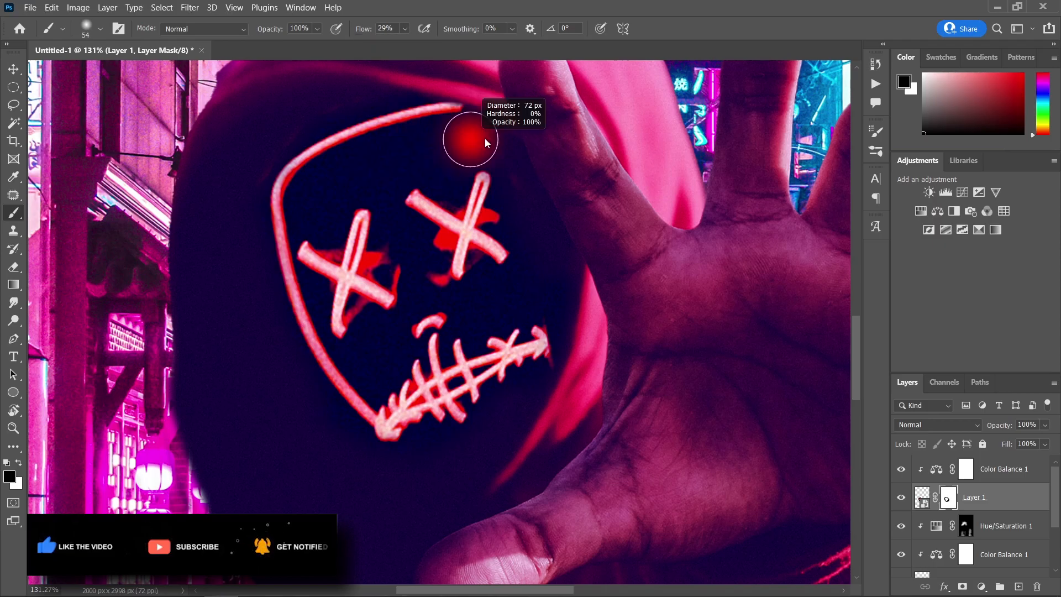
pyautogui.hotkey('ctrl', '0')
pyautogui.press('v')
pyautogui.scroll(1, 532, 406)
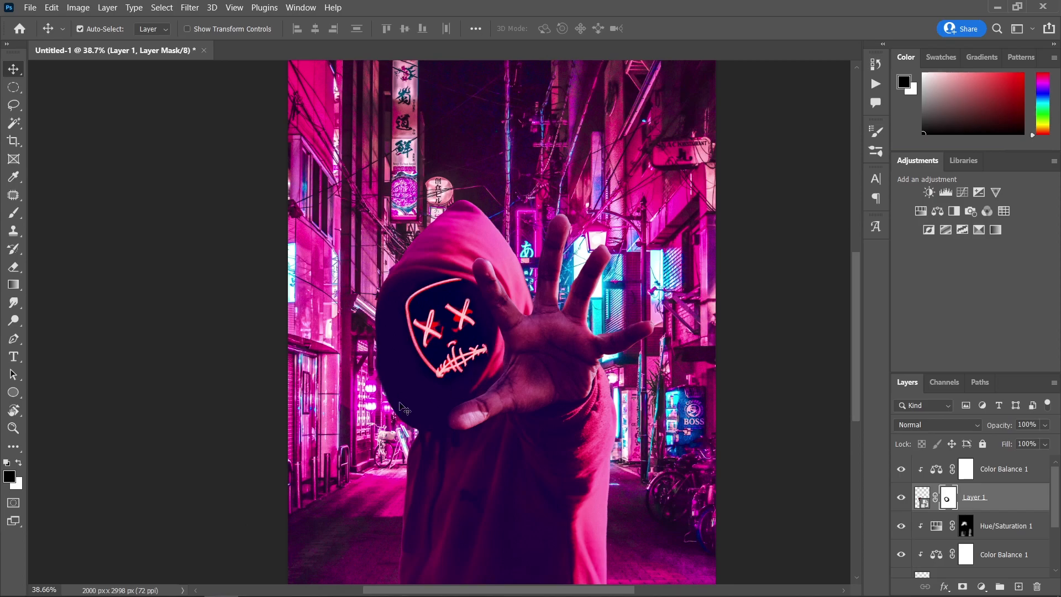
pyautogui.scroll(-1, 474, 421)
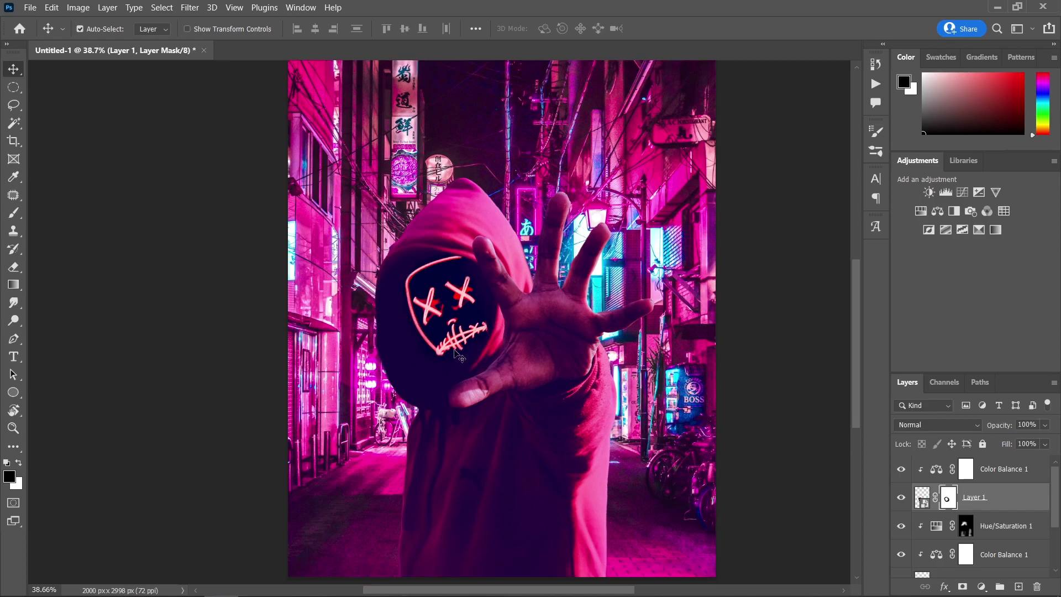
# - Add a second Hue/Saturation adjustment above the existing Hue/Saturation 1 layer and clip it to the hooded figure
pyautogui.click(1005, 529)
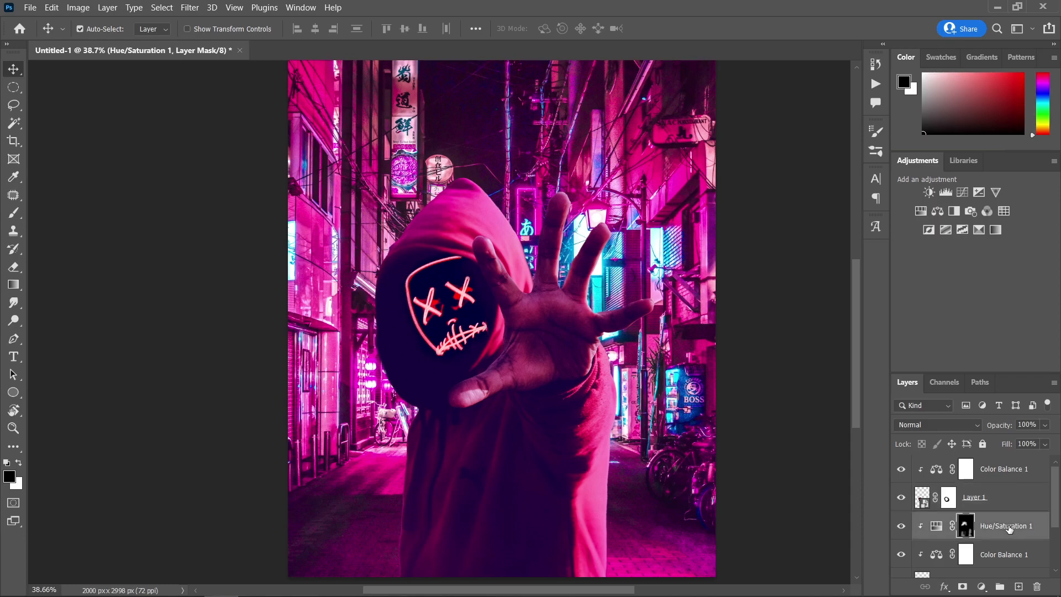
pyautogui.scroll(-1, 997, 505)
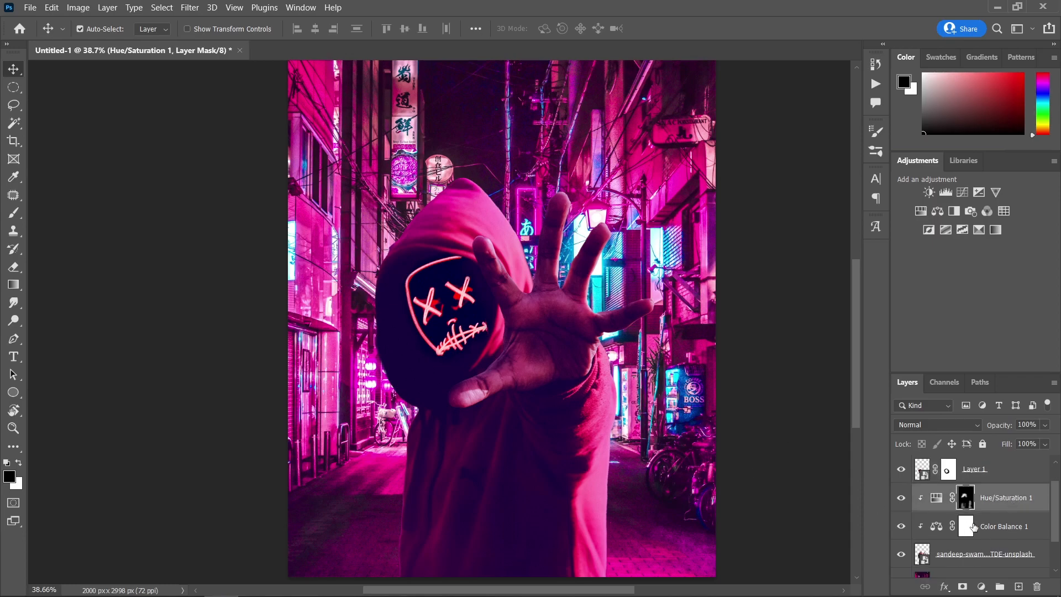
pyautogui.click(983, 586)
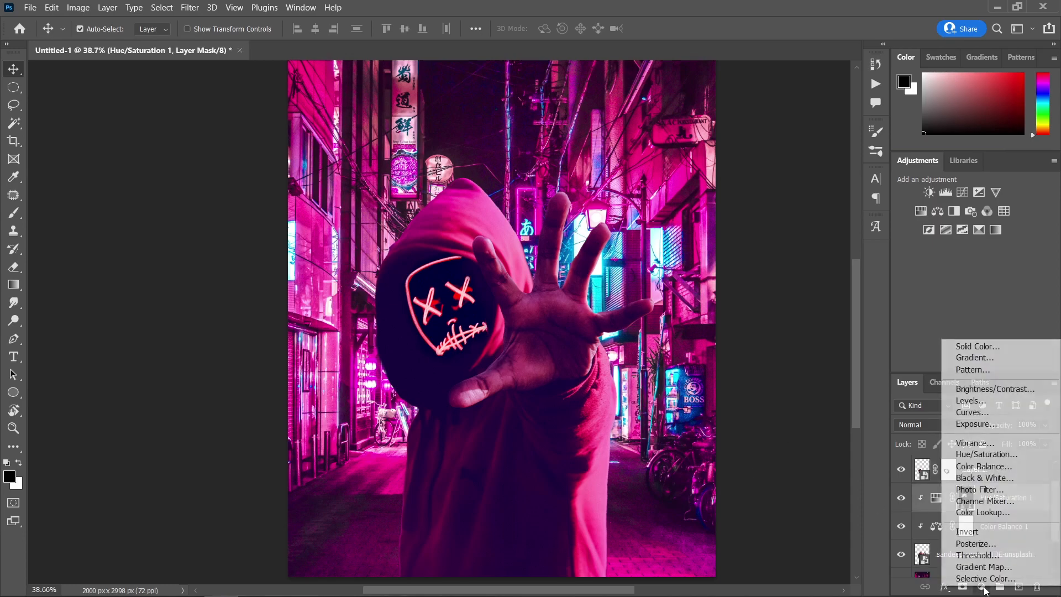
pyautogui.click(988, 456)
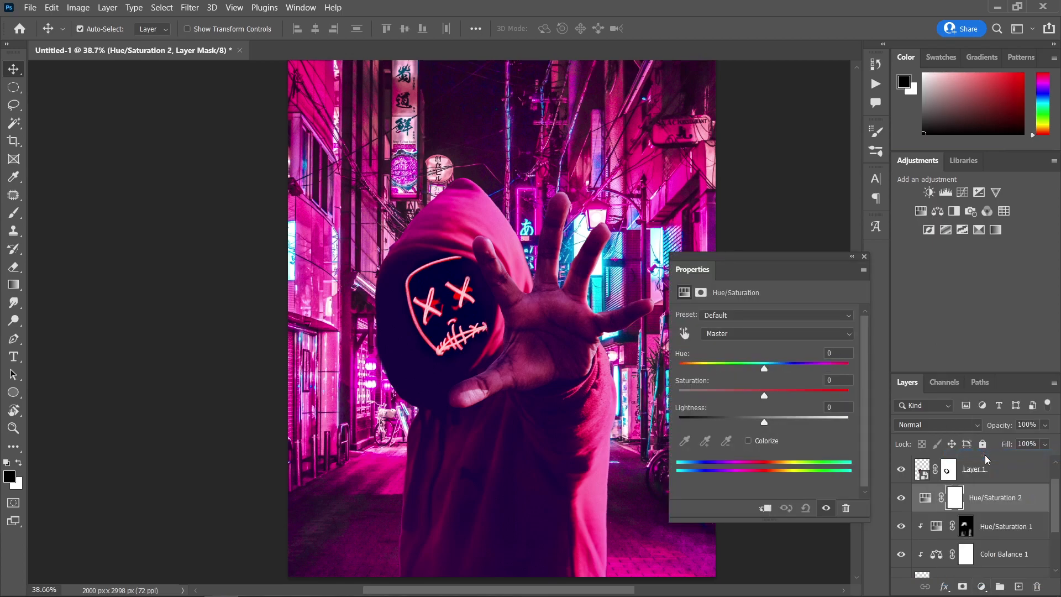
pyautogui.click(765, 507)
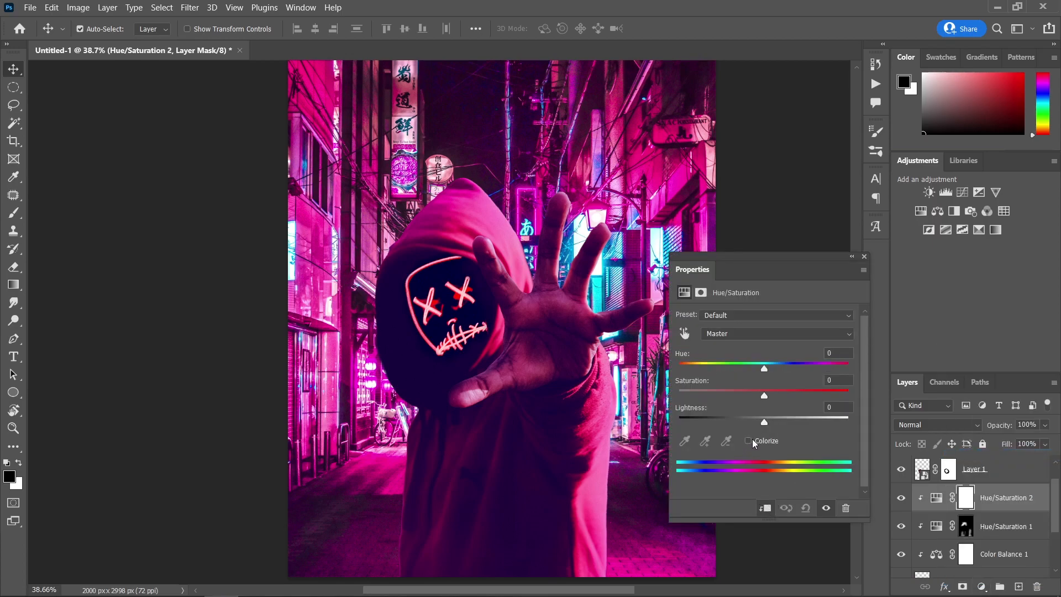
# - Colorize the new Hue/Saturation adjustment with hue 360, saturation 100 and lightness +20
pyautogui.click(752, 439)
pyautogui.moveTo(685, 369); pyautogui.dragTo(878, 378)
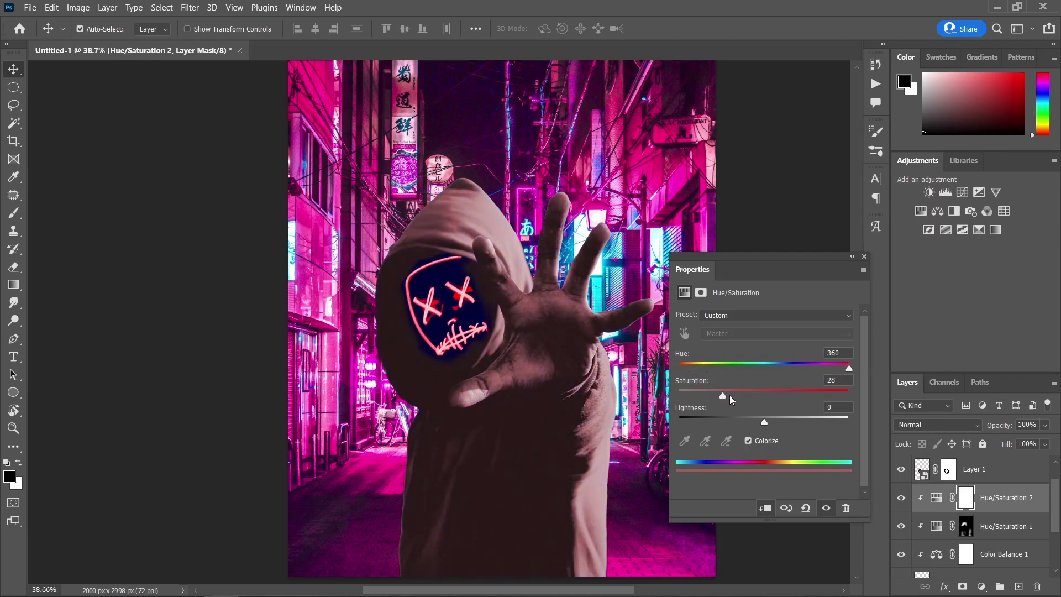
pyautogui.moveTo(728, 398); pyautogui.dragTo(876, 402)
pyautogui.moveTo(767, 421); pyautogui.dragTo(780, 420)
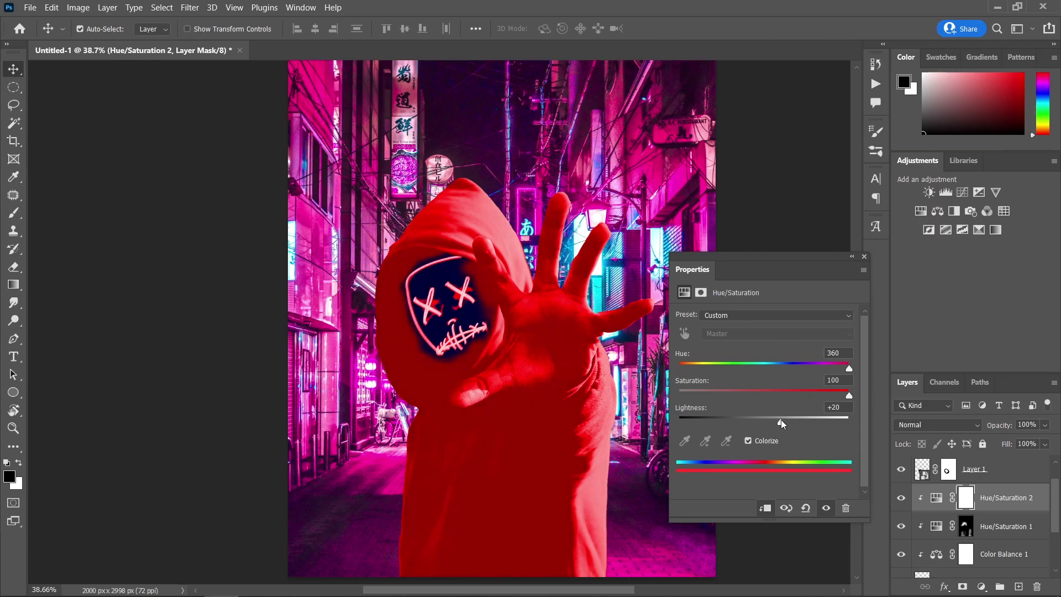
pyautogui.click(865, 257)
# - Invert the Hue/Saturation 2 layer mask to black and set up a white brush with 4% flow
pyautogui.hotkey('ctrl', 'i')
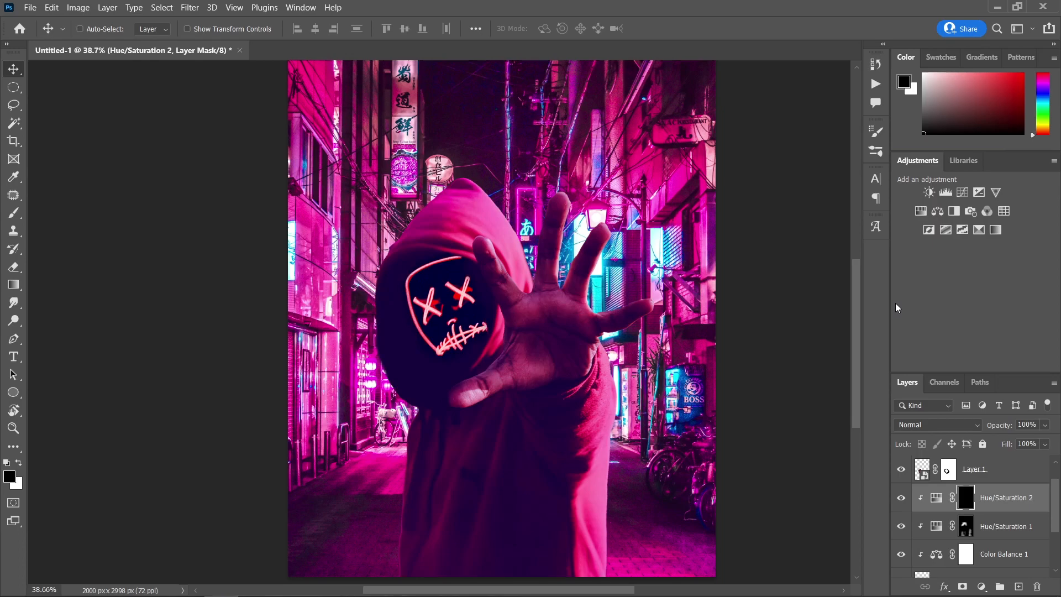
pyautogui.click(12, 214)
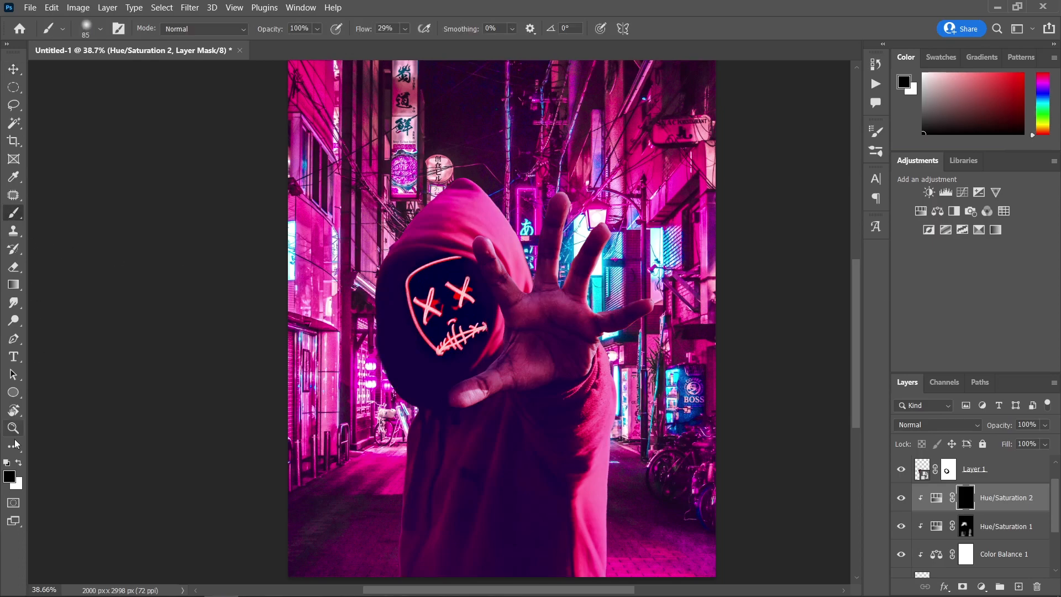
pyautogui.click(18, 463)
pyautogui.scroll(7, 450, 239)
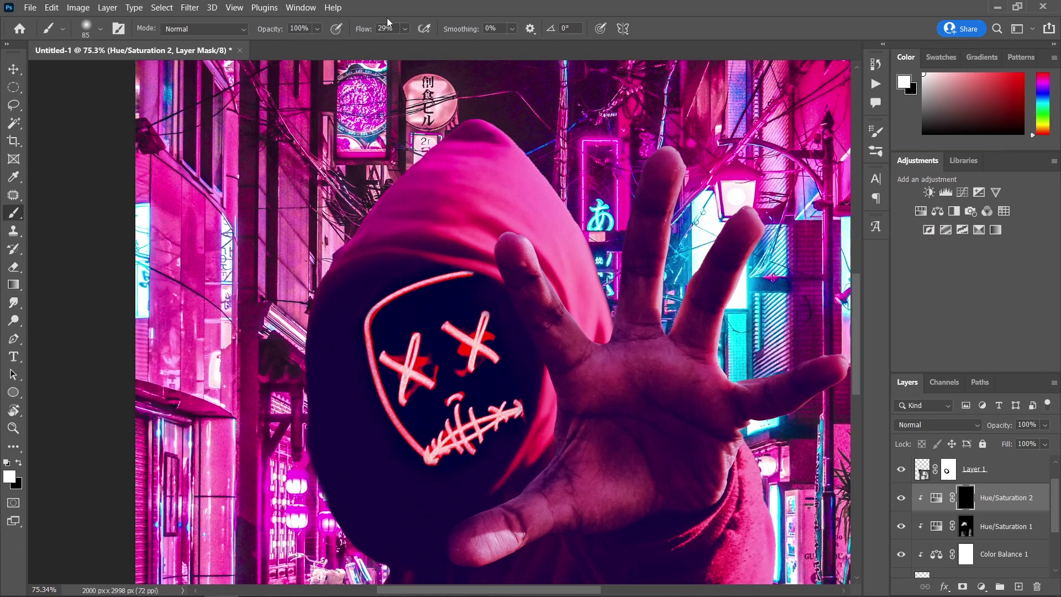
pyautogui.click(404, 29)
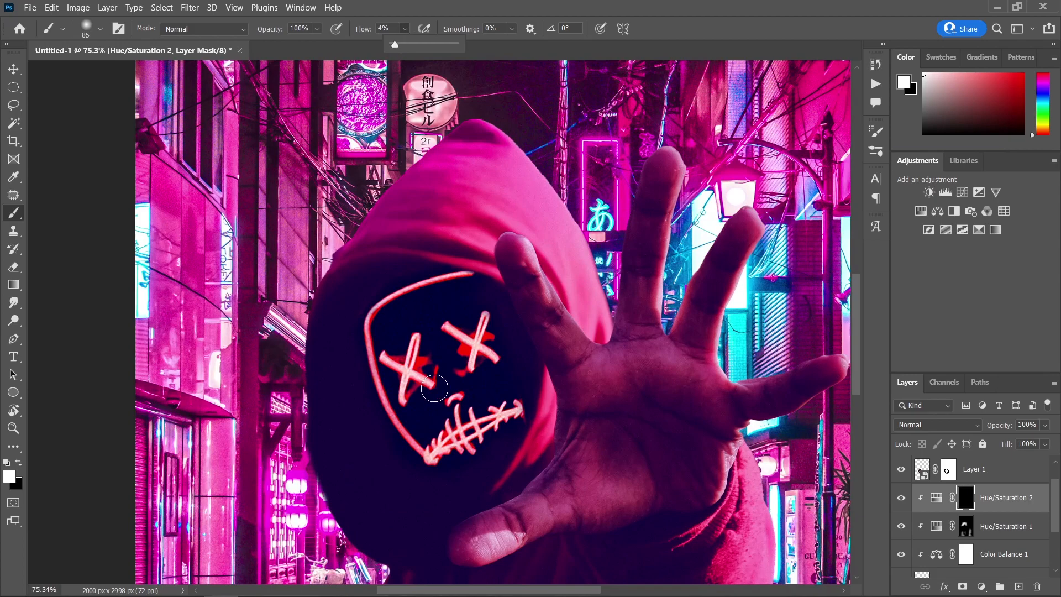
# - Paint a faint red glow on the Hue/Saturation 2 mask over the hood's dark area below and beside the neon mask
pyautogui.scroll(4, 398, 403)
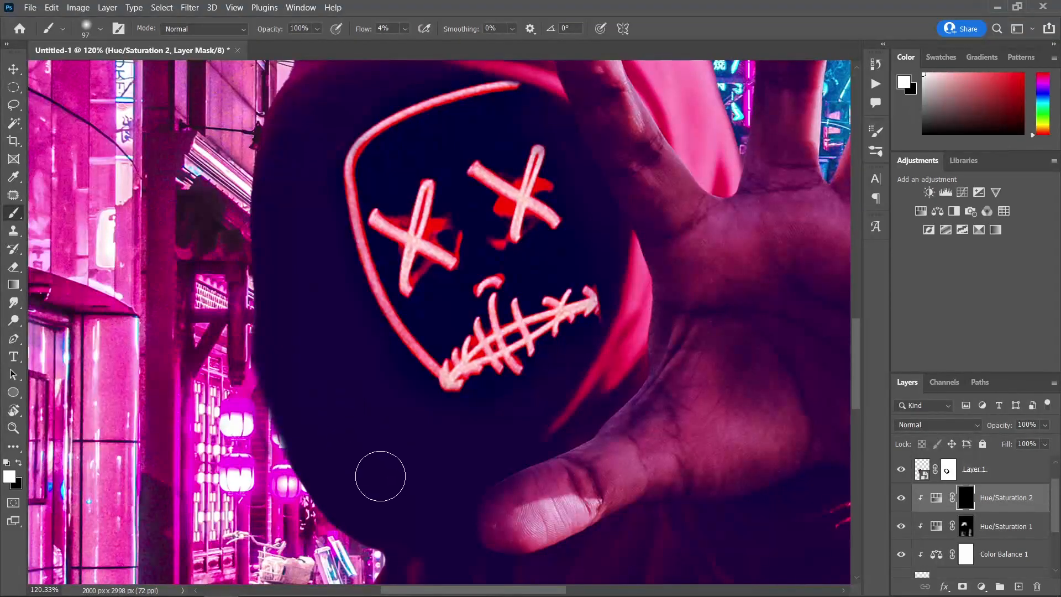
pyautogui.moveTo(353, 462)
pyautogui.mouseDown()
pyautogui.moveTo(375, 469)
pyautogui.moveTo(353, 450)
pyautogui.moveTo(354, 434)
pyautogui.moveTo(418, 455)
pyautogui.moveTo(447, 440)
pyautogui.mouseUp()
pyautogui.keyDown('alt'); pyautogui.rightClick(392, 371); pyautogui.keyUp('alt')
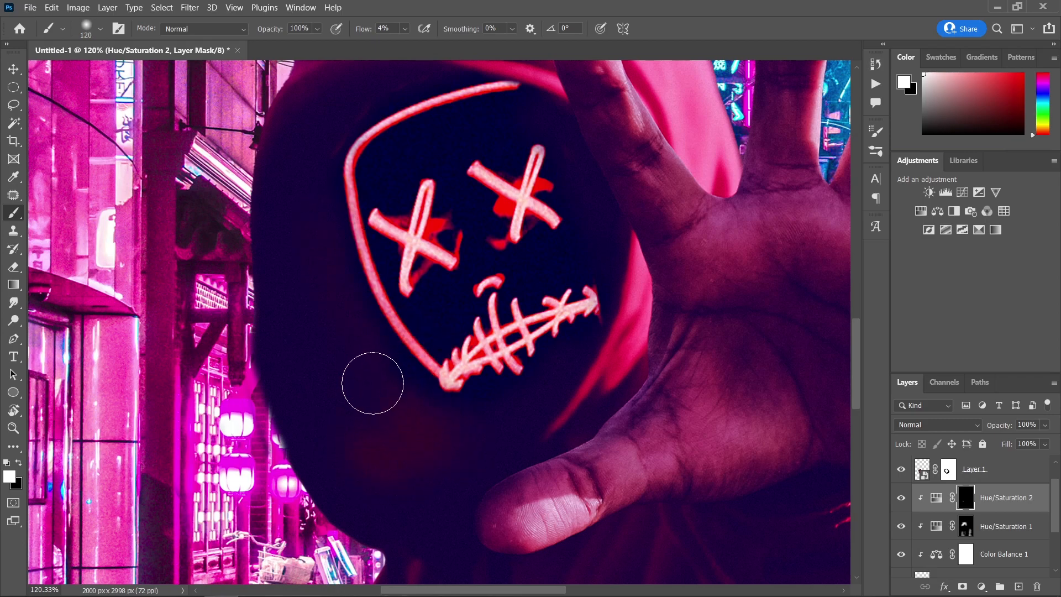
pyautogui.scroll(-2, 447, 482)
pyautogui.scroll(2, 447, 482)
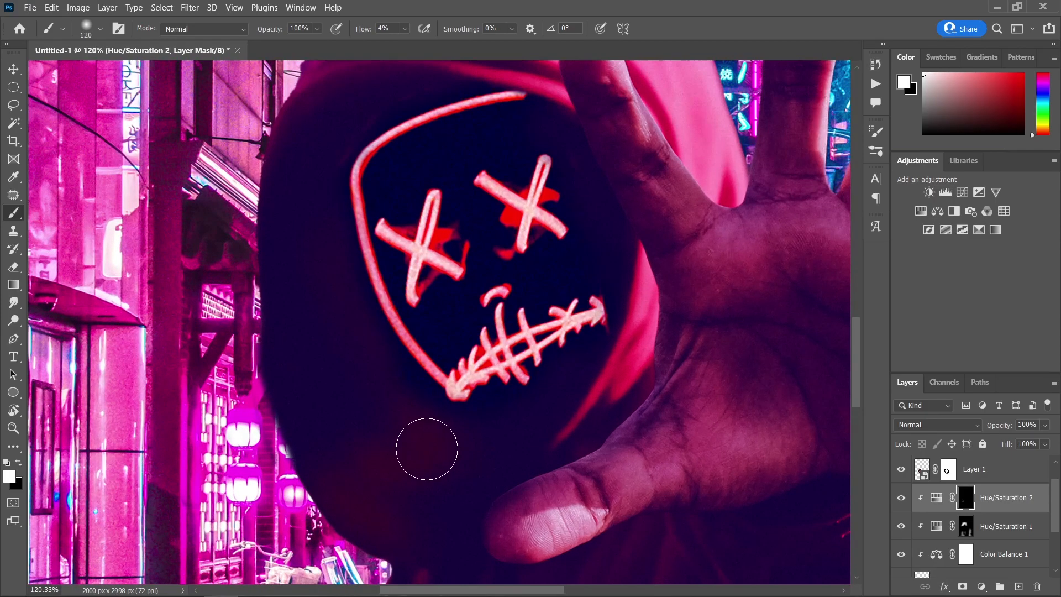
pyautogui.scroll(-3, 448, 464)
pyautogui.scroll(2, 450, 460)
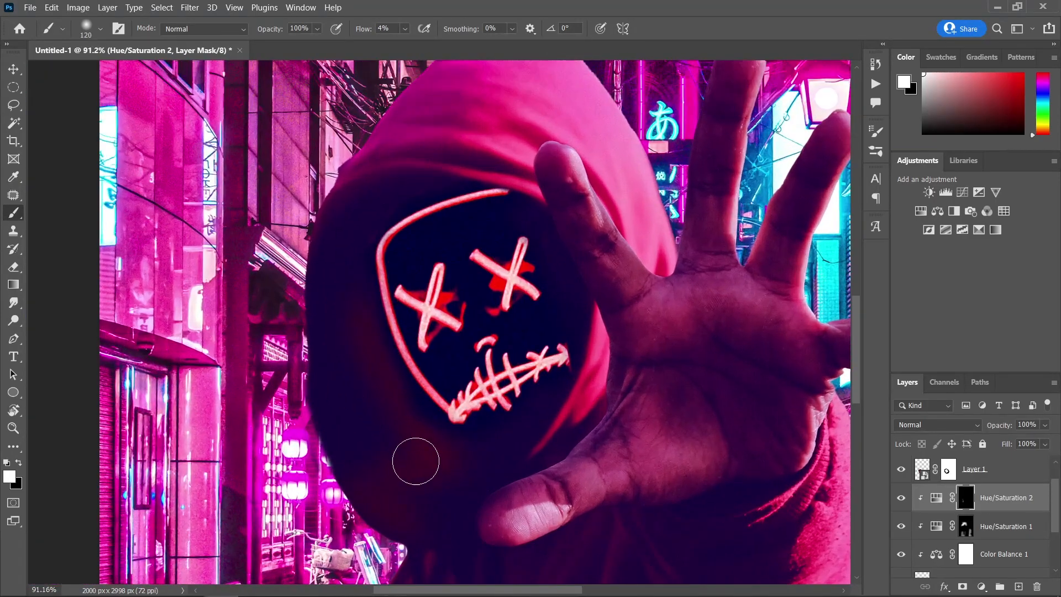
pyautogui.scroll(-2, 455, 498)
pyautogui.scroll(1, 474, 433)
pyautogui.scroll(-2, 474, 432)
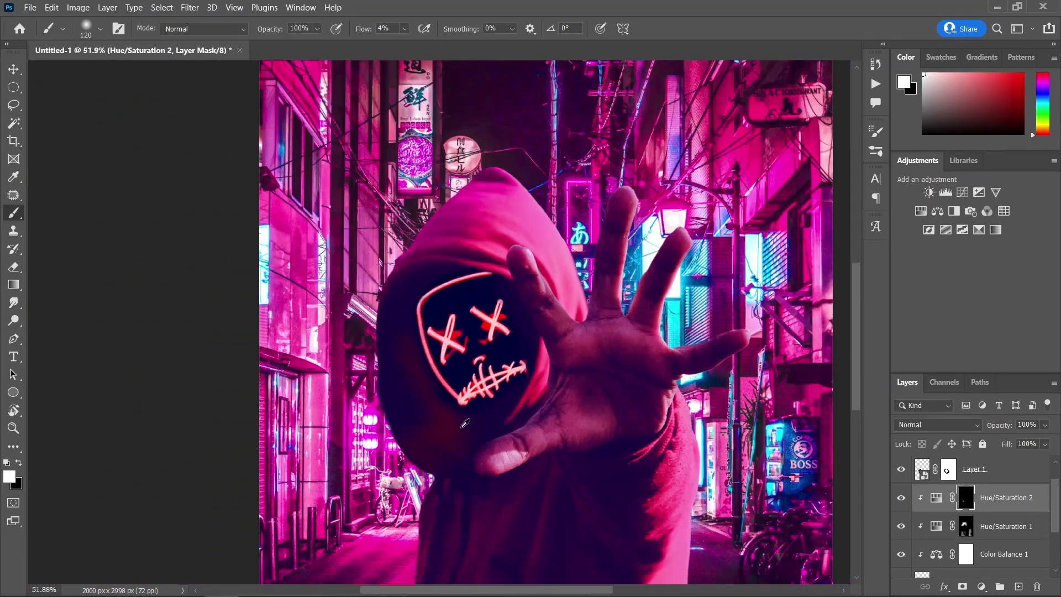
pyautogui.scroll(2, 446, 440)
pyautogui.scroll(-2, 490, 402)
pyautogui.scroll(3, 491, 402)
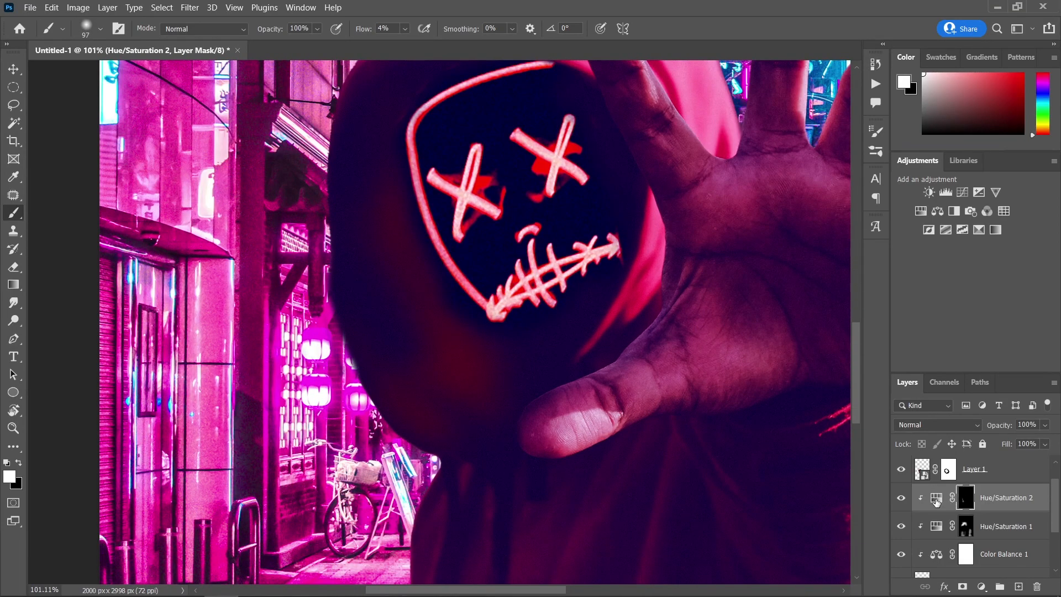
# - Set the Hue/Saturation 2 hue to 341 and paint more glow on its mask around the mask's mouth and nearby hood
pyautogui.doubleClick(936, 498)
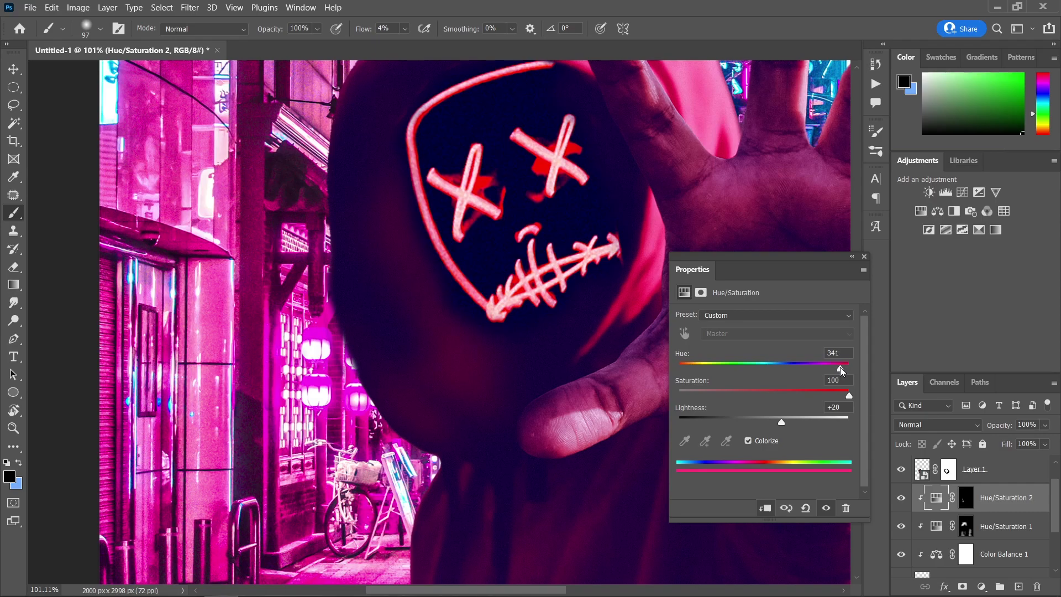
pyautogui.click(864, 256)
pyautogui.scroll(-1, 449, 326)
pyautogui.moveTo(525, 338); pyautogui.dragTo(575, 383)
pyautogui.hotkey('ctrl', '\\')
pyautogui.moveTo(511, 415); pyautogui.dragTo(497, 415)
pyautogui.moveTo(536, 384); pyautogui.dragTo(566, 385)
# - Examine the hood glow up close and in the full composition, comparing it with Hue/Saturation 2 hidden and shown
pyautogui.scroll(-1, 572, 401)
pyautogui.scroll(-5, 539, 400)
pyautogui.scroll(4, 529, 359)
pyautogui.scroll(-1, 537, 331)
pyautogui.scroll(3, 531, 389)
pyautogui.scroll(-3, 558, 381)
pyautogui.scroll(1, 559, 411)
pyautogui.scroll(-1, 608, 398)
pyautogui.scroll(2, 519, 376)
pyautogui.scroll(-2, 515, 370)
pyautogui.scroll(2, 635, 248)
pyautogui.scroll(-2, 658, 213)
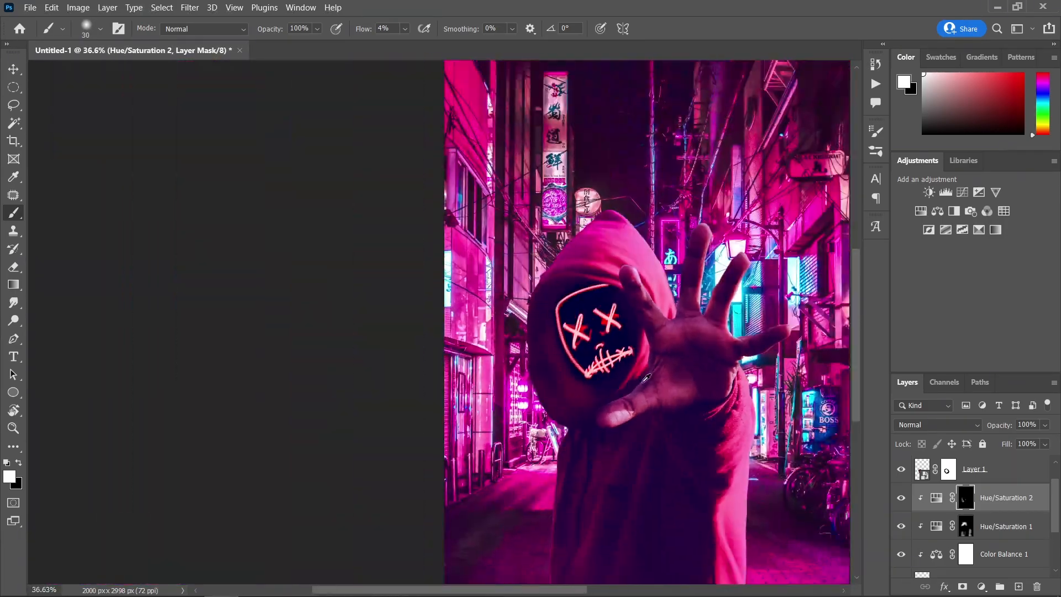
pyautogui.scroll(3, 626, 295)
pyautogui.scroll(-3, 626, 295)
pyautogui.scroll(2, 625, 304)
pyautogui.press('x')
pyautogui.scroll(-2, 625, 306)
pyautogui.press('v')
pyautogui.scroll(-1, 625, 306)
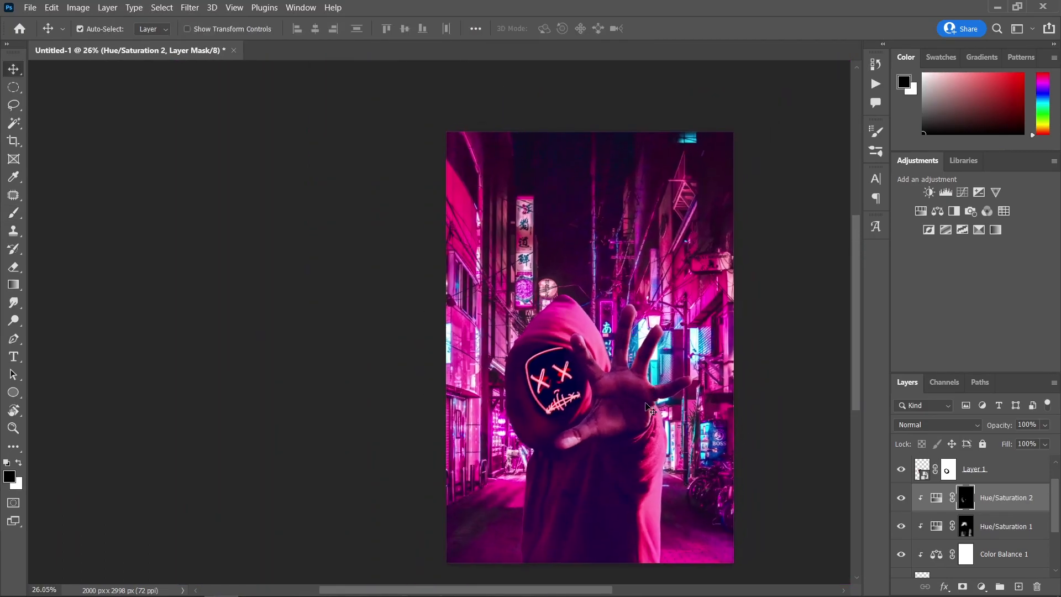
pyautogui.click(901, 498)
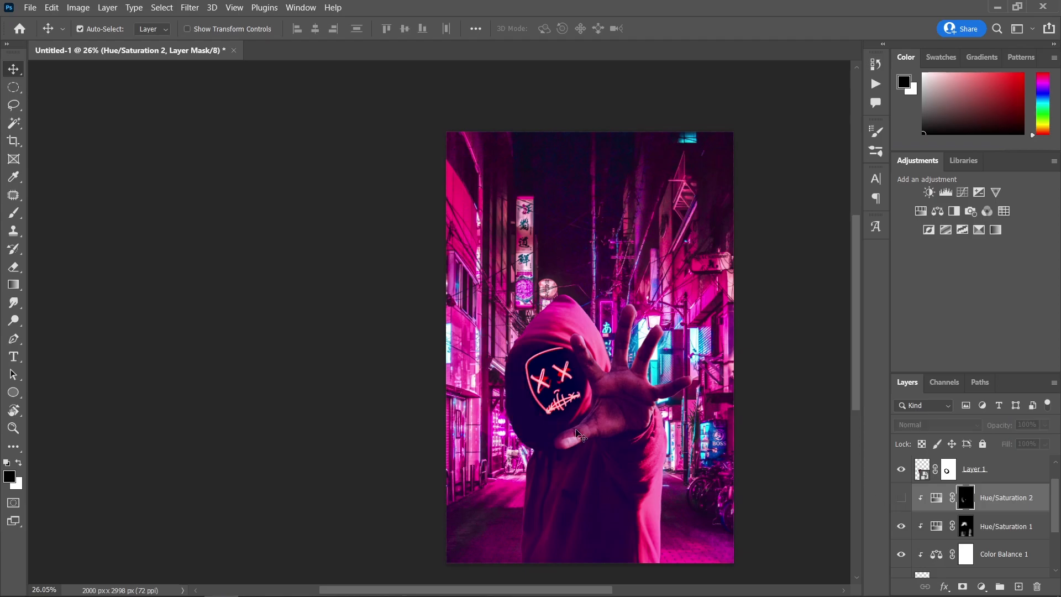
pyautogui.click(901, 498)
pyautogui.scroll(-1, 545, 417)
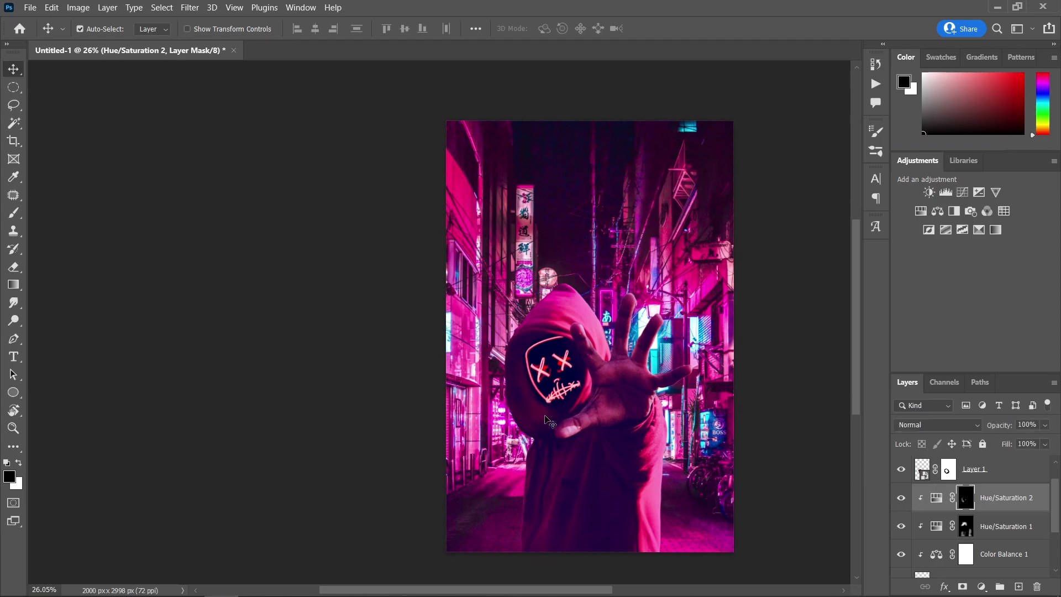
pyautogui.scroll(1, 565, 409)
pyautogui.moveTo(651, 359); pyautogui.dragTo(630, 360)
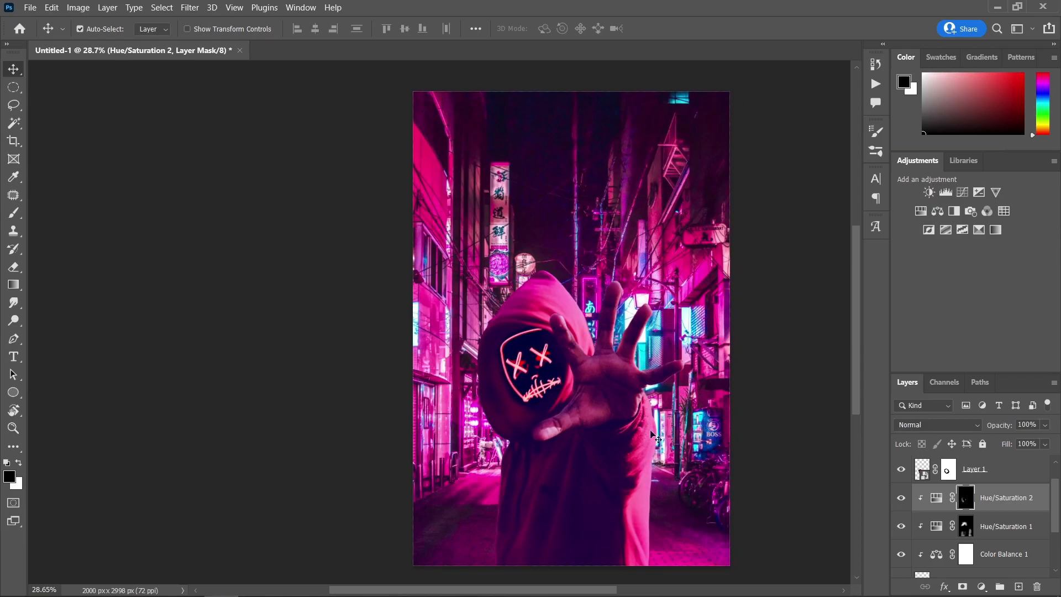
# - Rename the neon street photo layer as Background
pyautogui.scroll(-3, 960, 490)
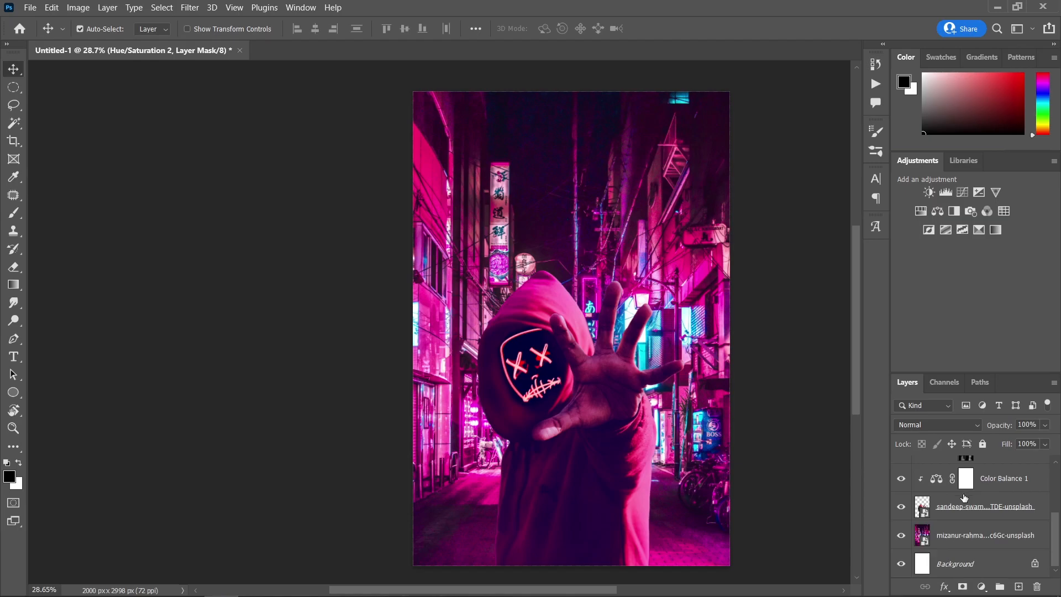
pyautogui.doubleClick(989, 534)
pyautogui.write('Background')
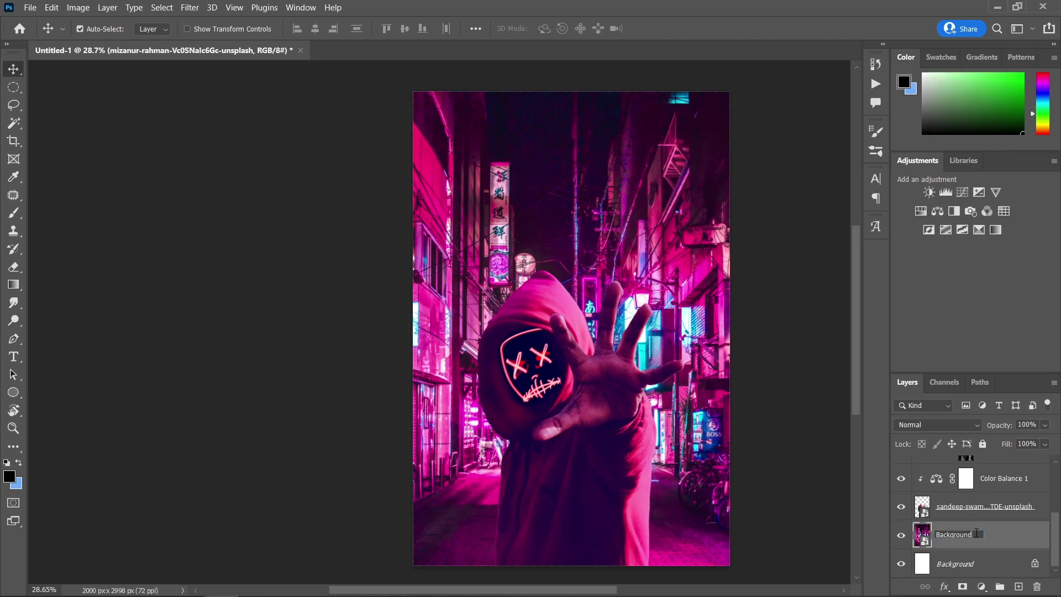
pyautogui.press('Return')
# - Start a Tilt-Shift blur on the street layer, placing its focus center below the image and its upper transition line near the bottom edge
pyautogui.click(190, 7)
pyautogui.moveTo(274, 186)
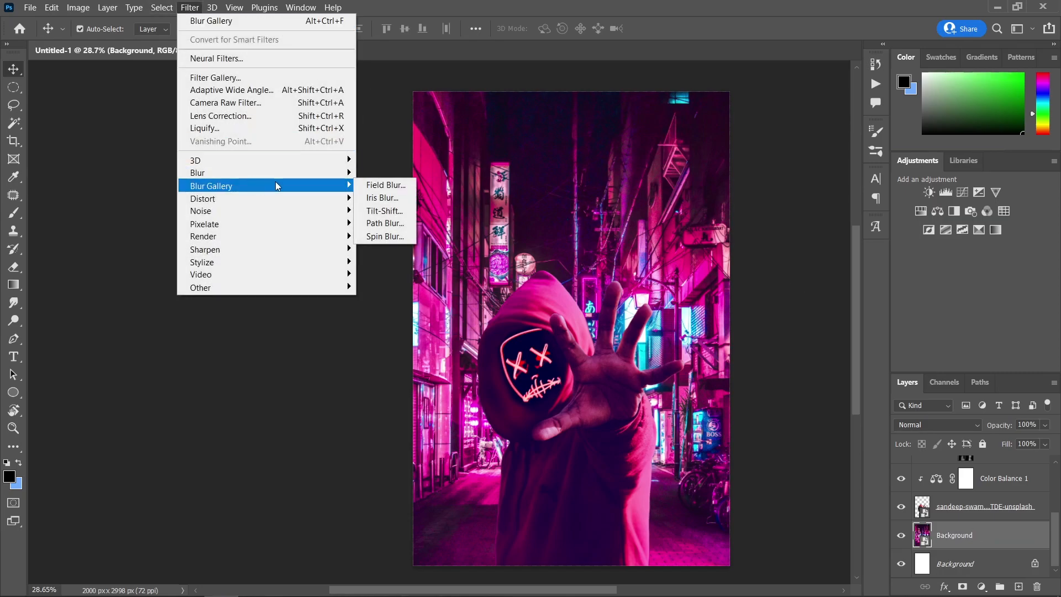
pyautogui.click(385, 211)
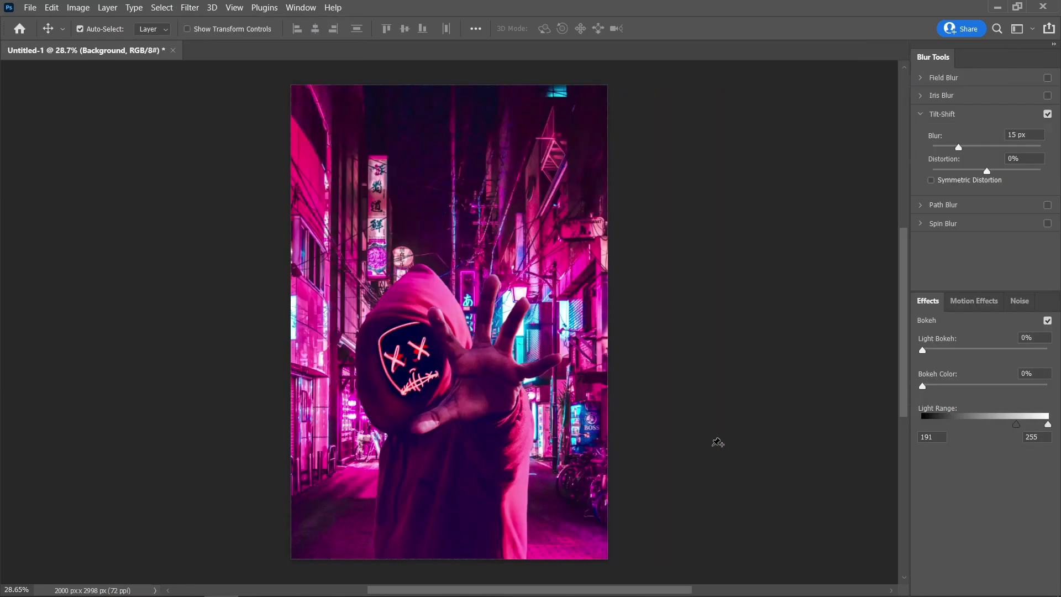
pyautogui.scroll(-5, 717, 442)
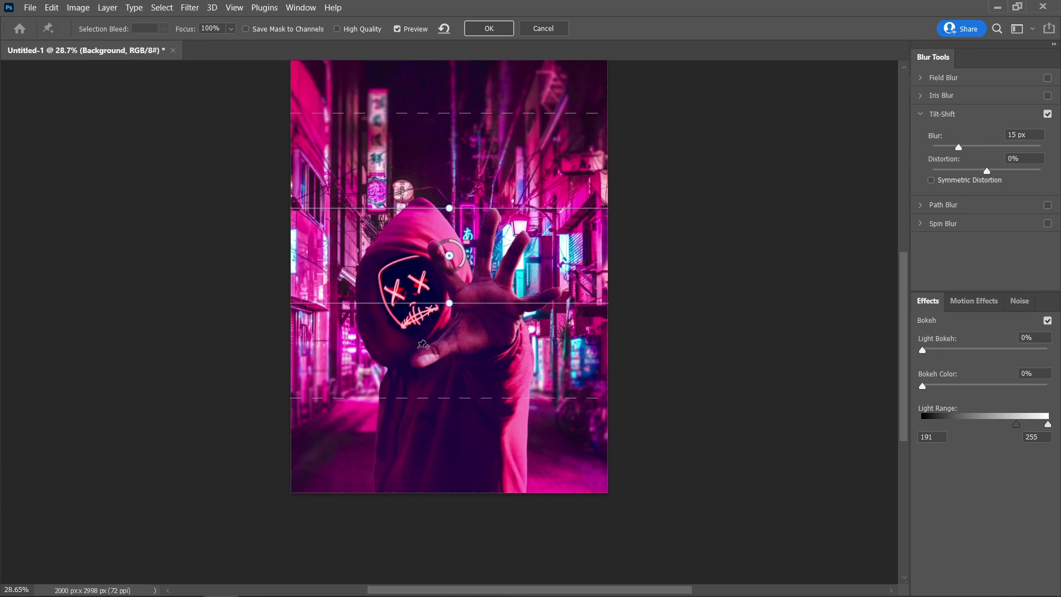
pyautogui.scroll(3, 451, 289)
pyautogui.scroll(2, 451, 289)
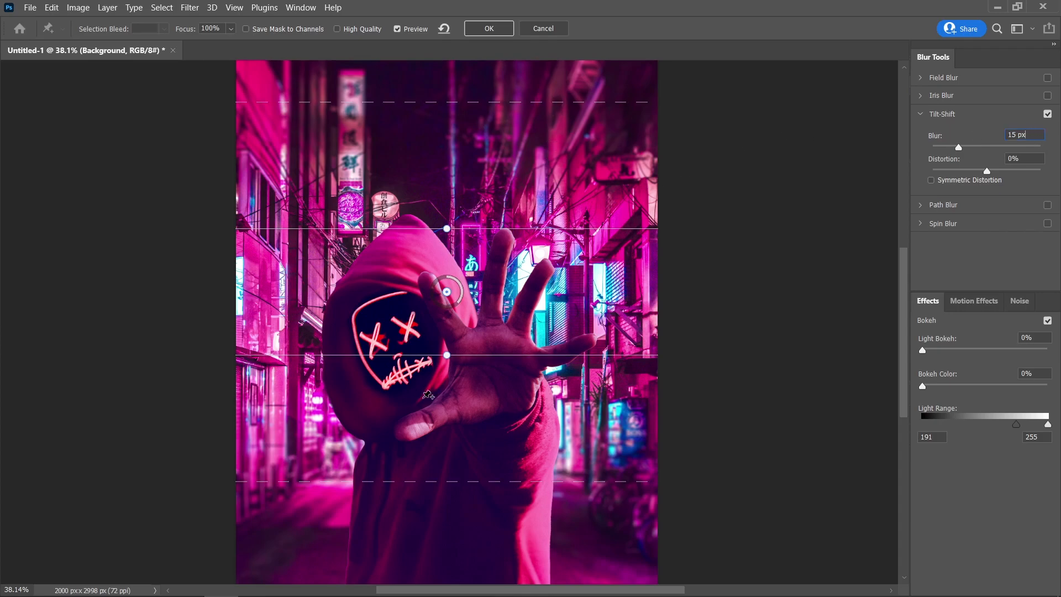
pyautogui.moveTo(449, 294); pyautogui.dragTo(443, 568)
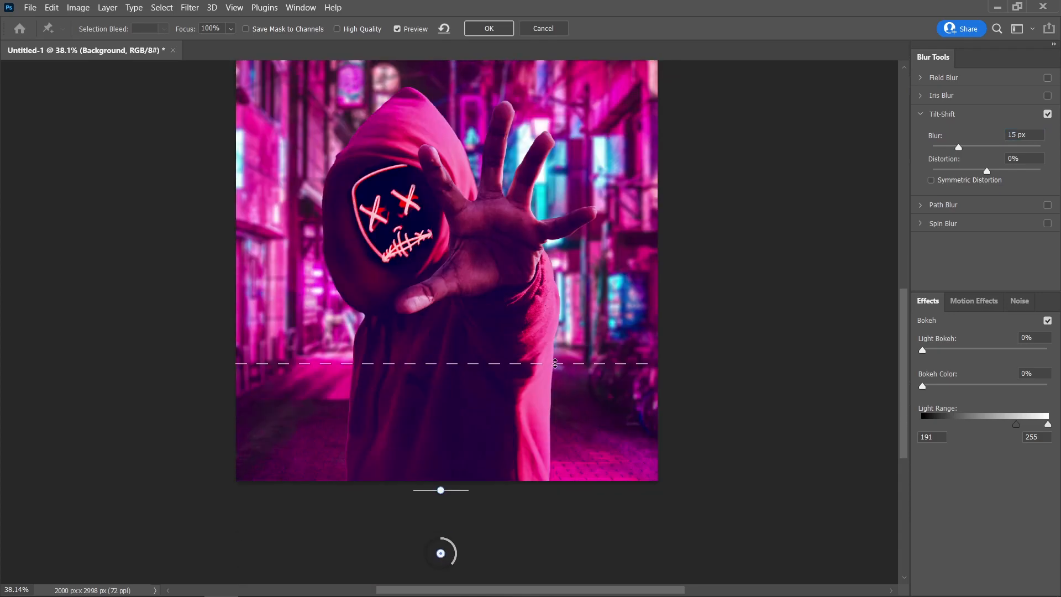
pyautogui.moveTo(554, 364); pyautogui.dragTo(551, 468)
# - Set the street's Tilt-Shift blur to 18 px and apply the filter
pyautogui.moveTo(1032, 129); pyautogui.dragTo(1004, 142)
pyautogui.write('20')
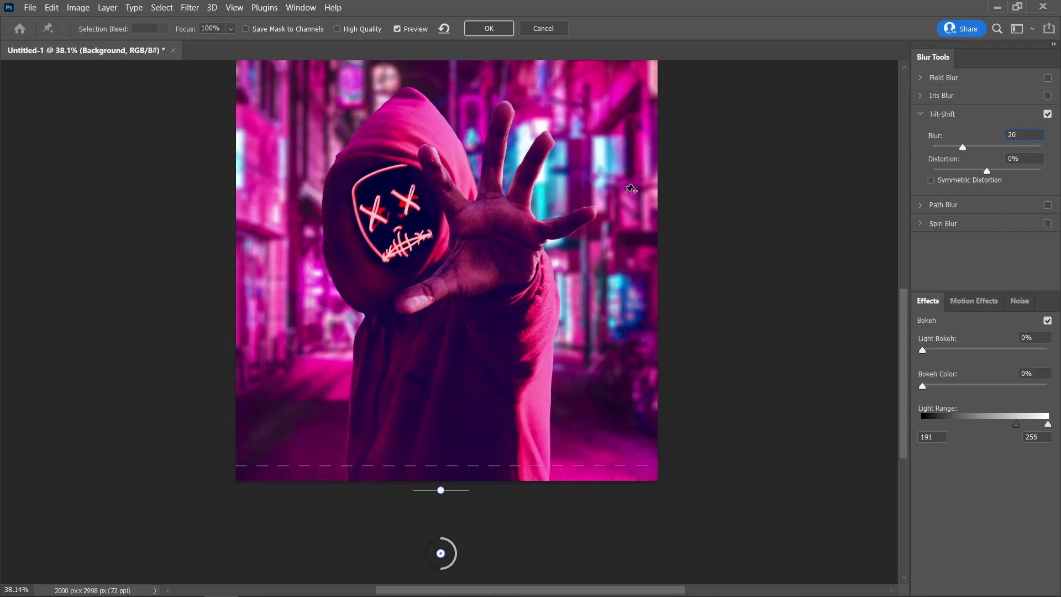
pyautogui.click(937, 135)
pyautogui.write('18')
pyautogui.press('Return')
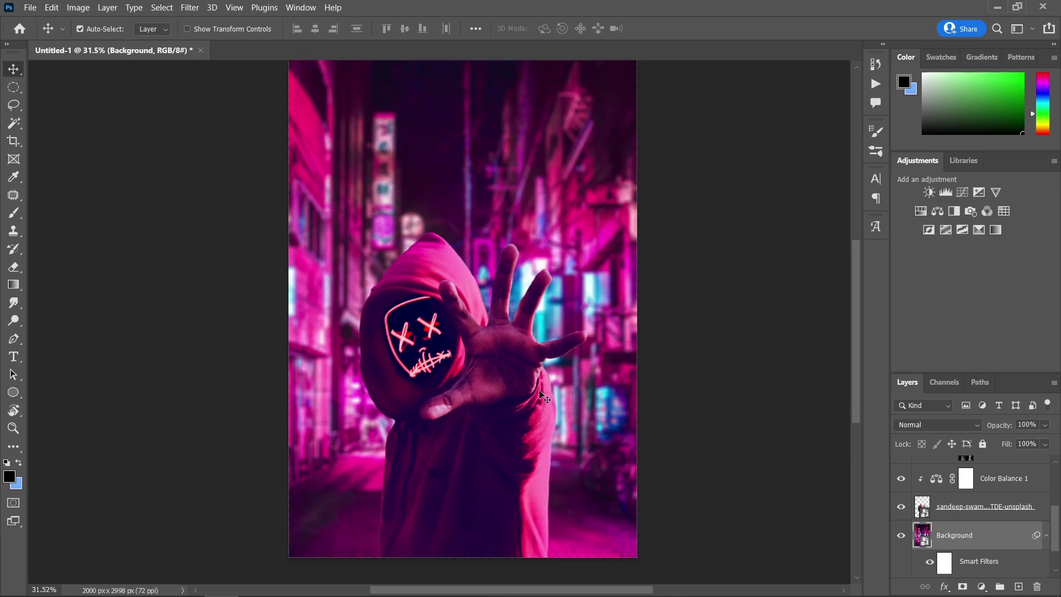
# - Start a Field Blur on the hooded figure layer, move its pin onto the palm and set that pin's blur to 0 px
pyautogui.scroll(-1, 981, 499)
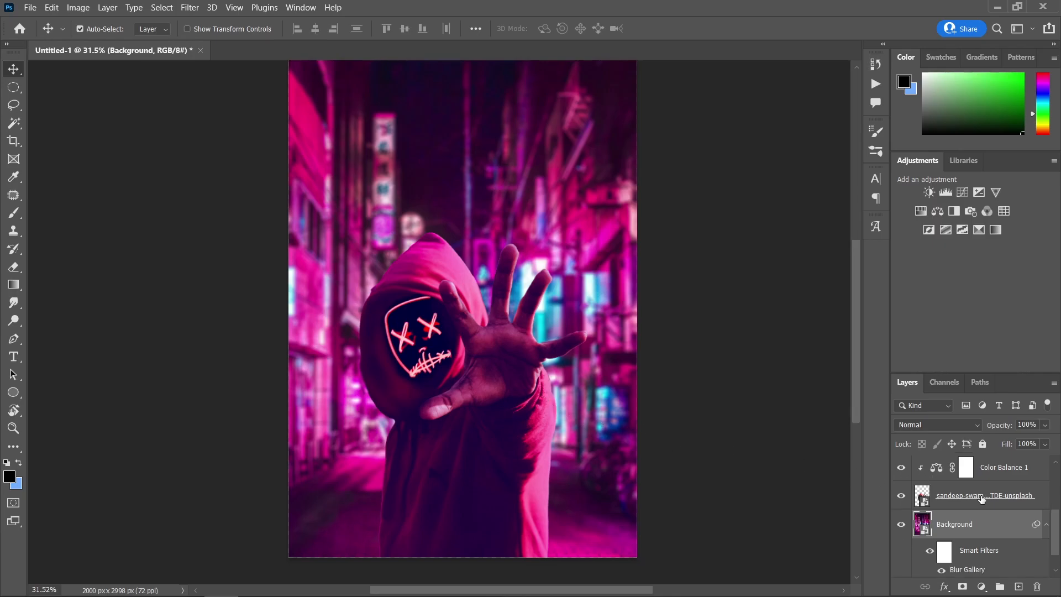
pyautogui.click(981, 497)
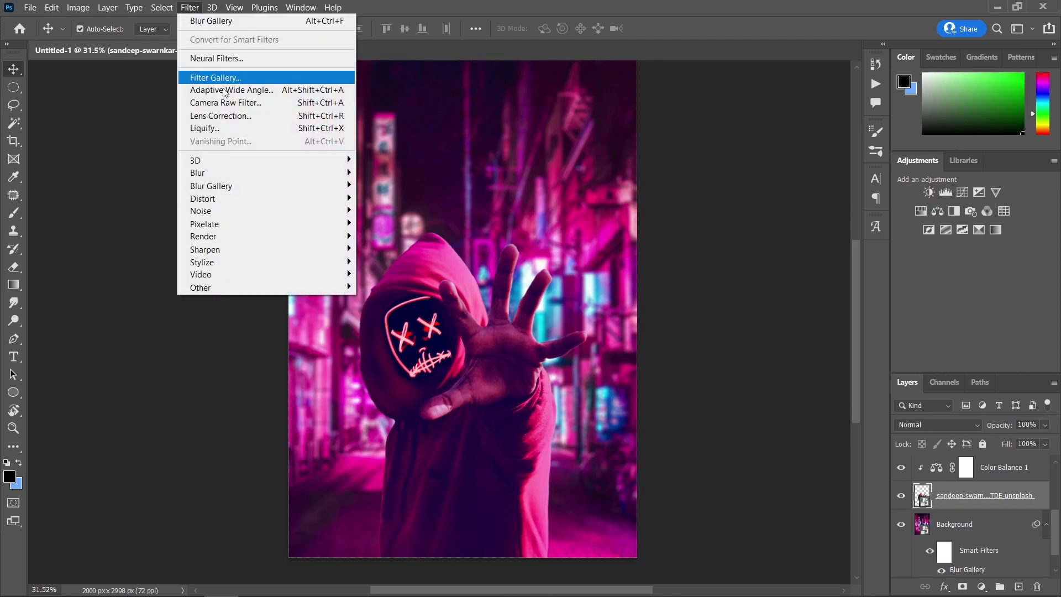
pyautogui.moveTo(256, 182)
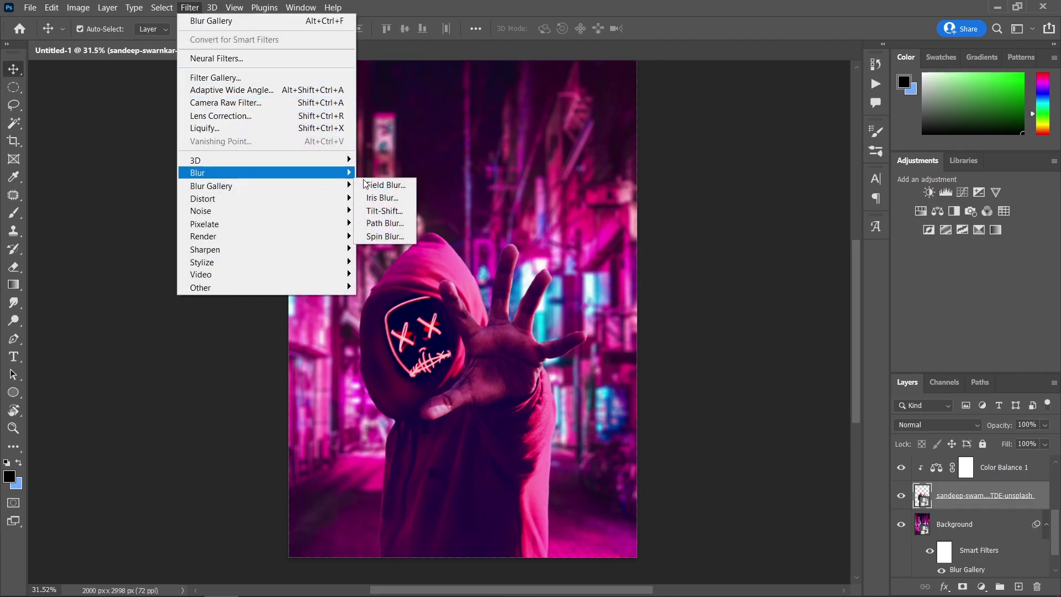
pyautogui.click(385, 184)
pyautogui.scroll(-3, 507, 346)
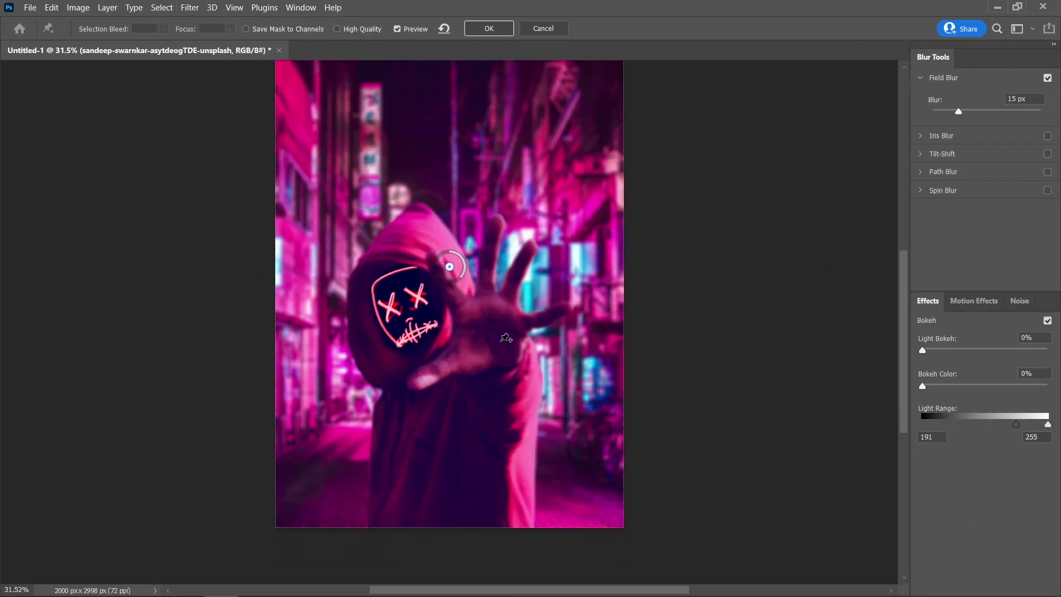
pyautogui.scroll(1, 487, 303)
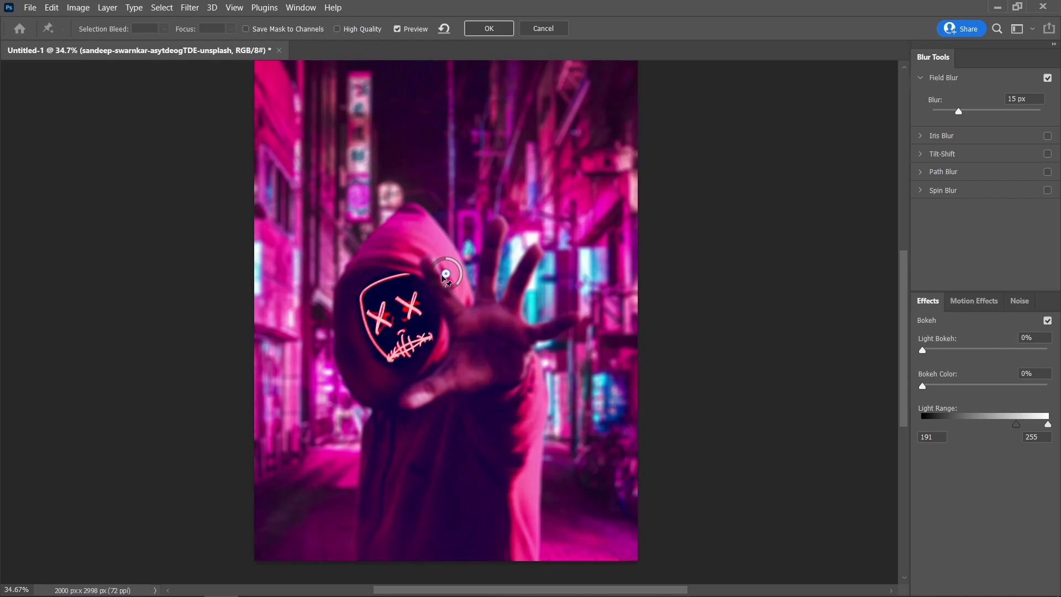
pyautogui.moveTo(446, 272); pyautogui.dragTo(482, 332)
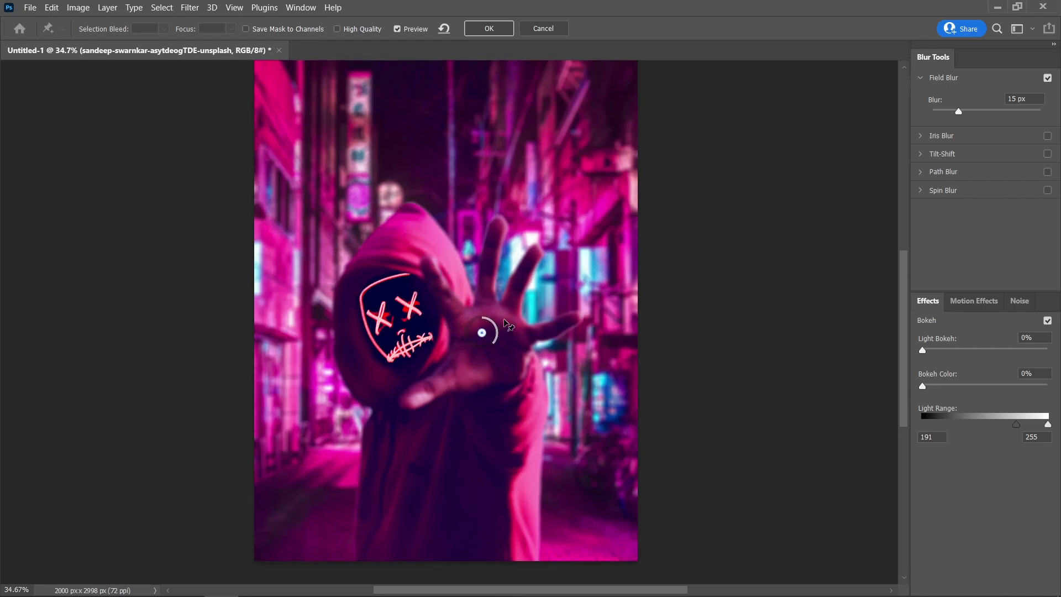
pyautogui.click(1033, 102)
pyautogui.write('0')
pyautogui.press('Return')
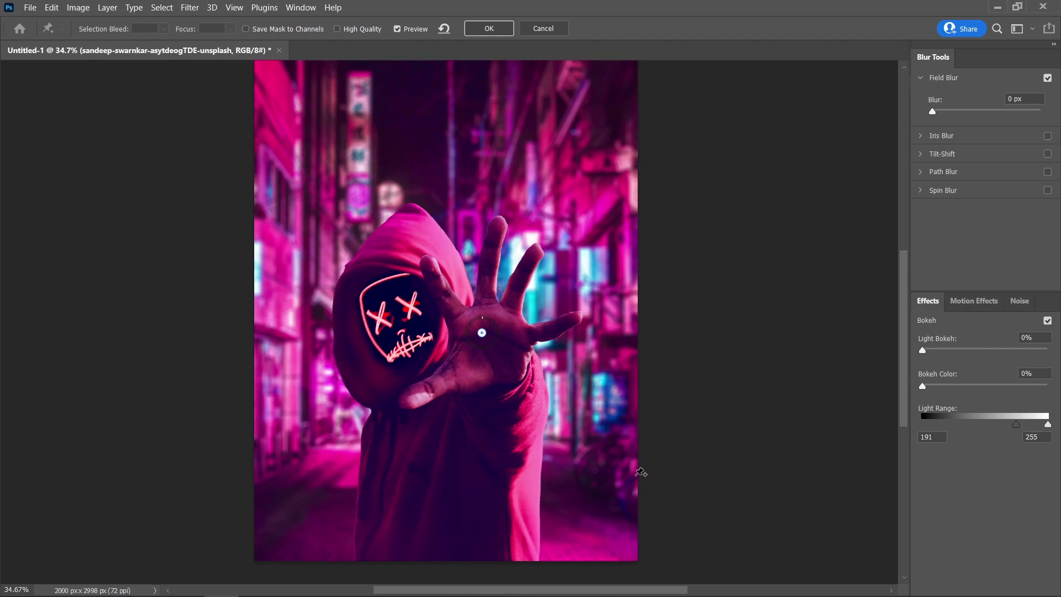
# - Add 15 px Field Blur pins beside the figure at lower right, lower left and upper left, adjust their positions and apply the filter
pyautogui.click(637, 478)
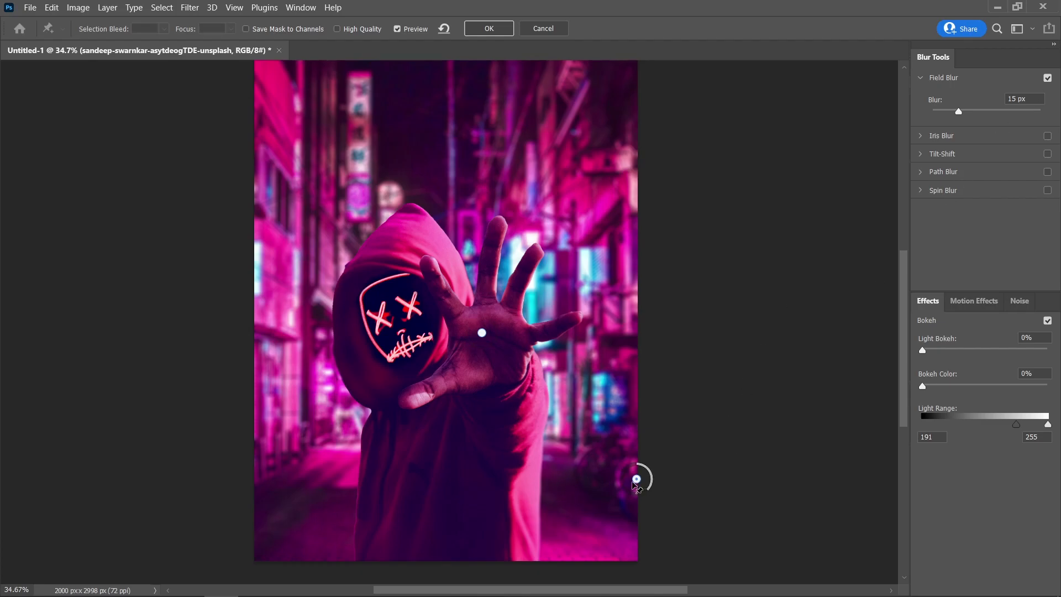
pyautogui.click(264, 461)
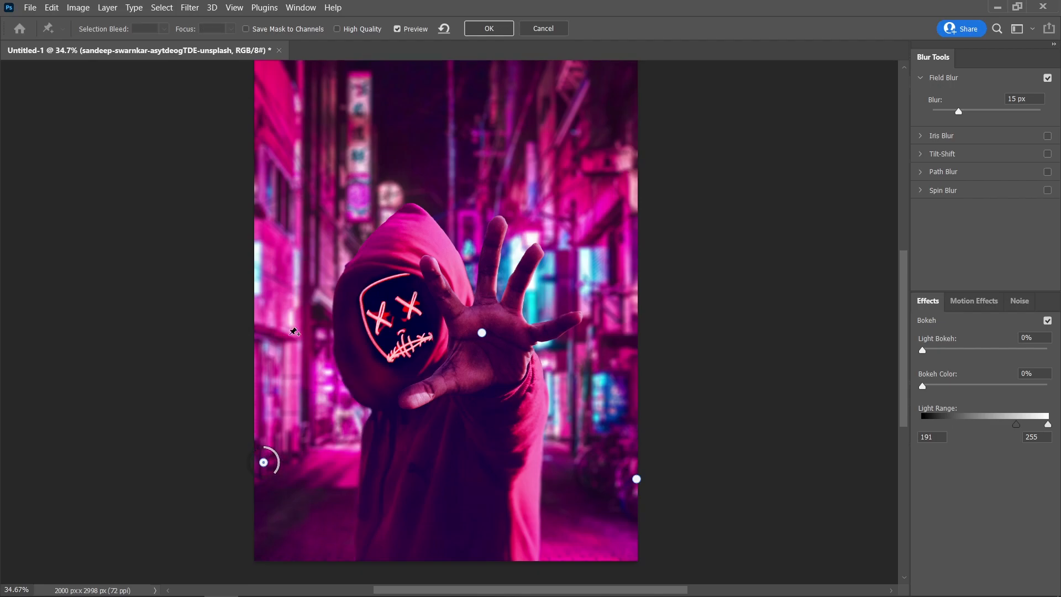
pyautogui.click(275, 193)
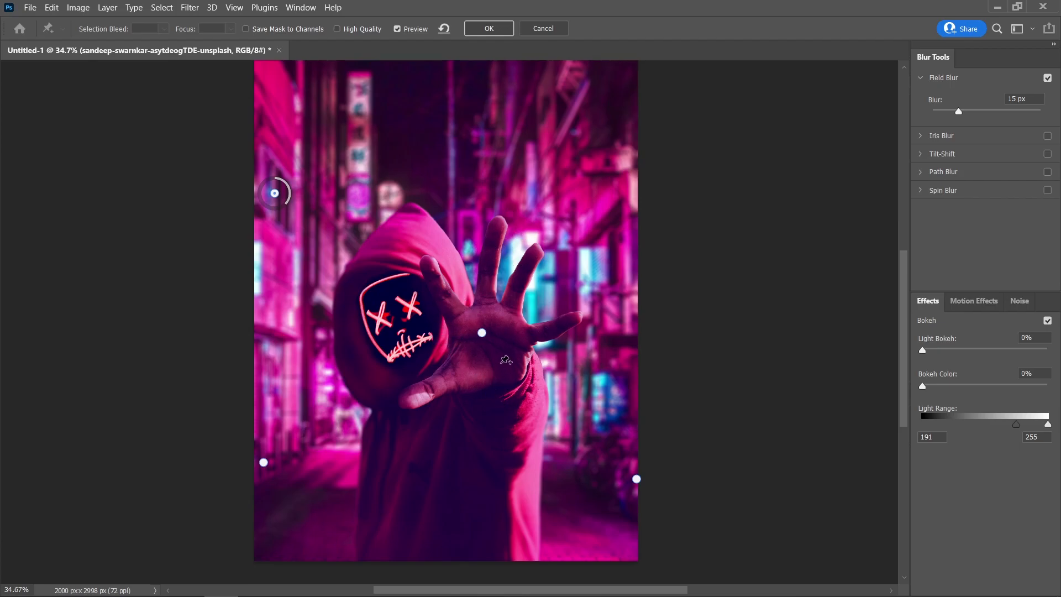
pyautogui.moveTo(275, 193); pyautogui.dragTo(272, 173)
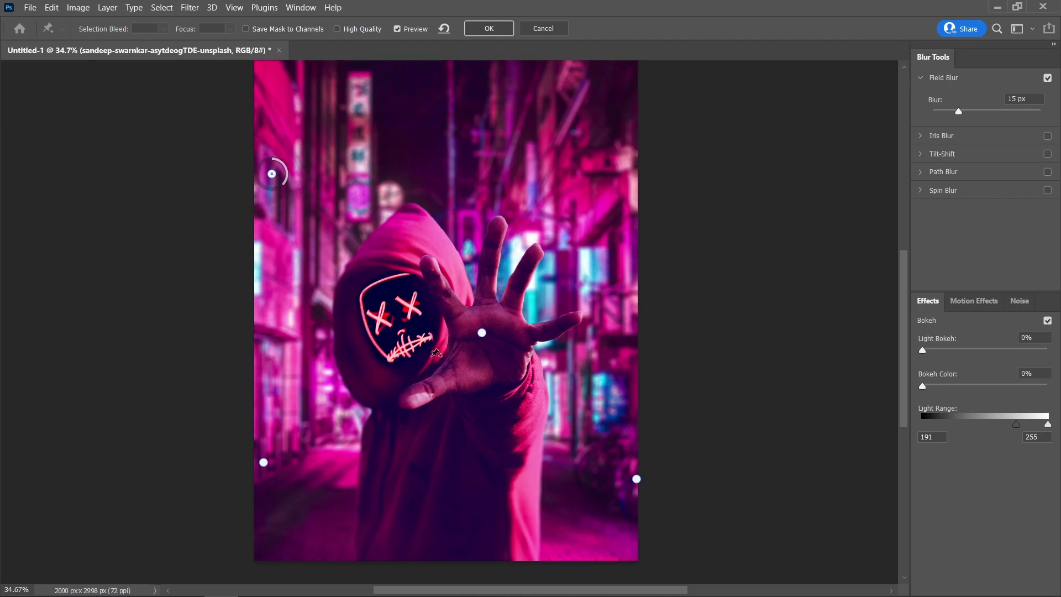
pyautogui.moveTo(636, 480); pyautogui.dragTo(638, 456)
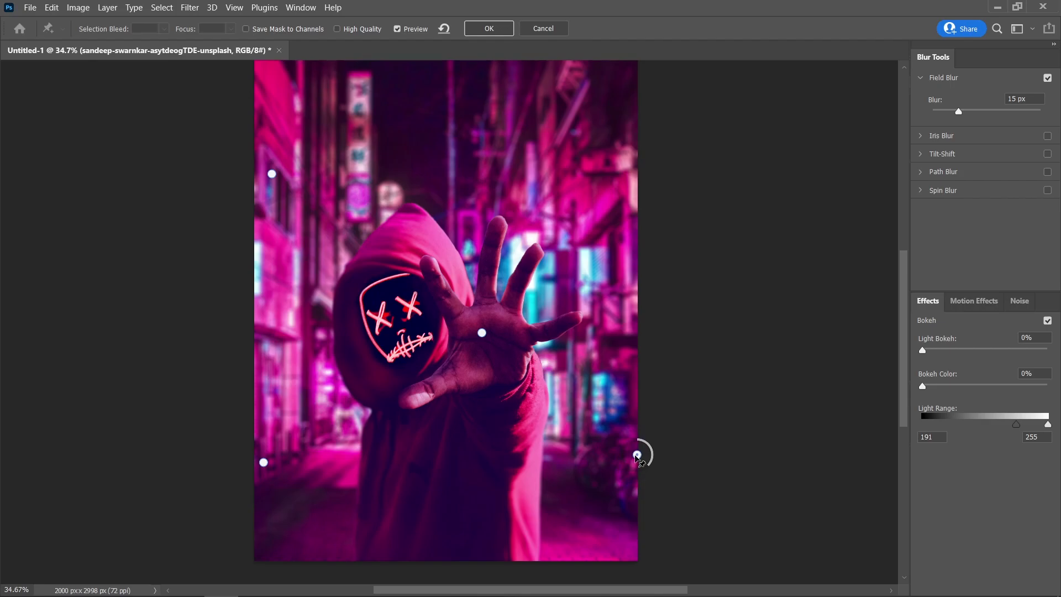
pyautogui.click(493, 29)
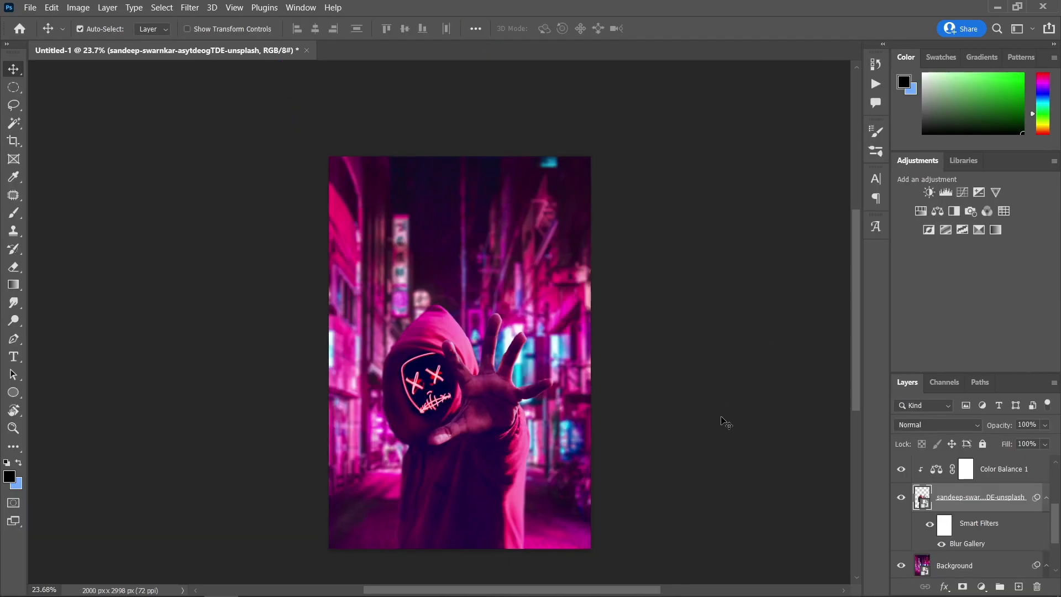
# - Place the light-trails photo above the topmost Color Balance 1 layer, tilted and enlarged to cover the hooded figure
pyautogui.moveTo(1056, 526); pyautogui.dragTo(1055, 471)
pyautogui.click(1015, 468)
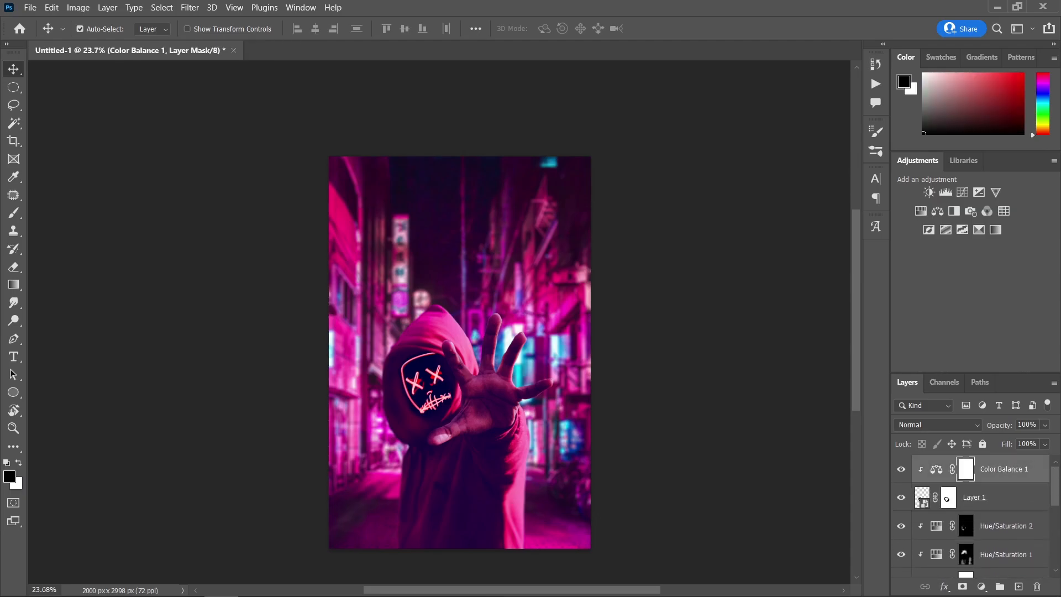
pyautogui.click(114, 581)
pyautogui.click(683, 347)
pyautogui.moveTo(683, 347); pyautogui.dragTo(471, 315)
pyautogui.moveTo(499, 221); pyautogui.dragTo(584, 412)
pyautogui.moveTo(545, 365); pyautogui.dragTo(577, 372)
pyautogui.moveTo(480, 372); pyautogui.dragTo(518, 354)
pyautogui.moveTo(415, 320); pyautogui.dragTo(354, 309)
pyautogui.click(13, 69)
pyautogui.moveTo(452, 406); pyautogui.dragTo(494, 366)
# - Lasso the glowing cyan edge along the light-trails photo's tilted side and copy it to a new layer
pyautogui.press('l')
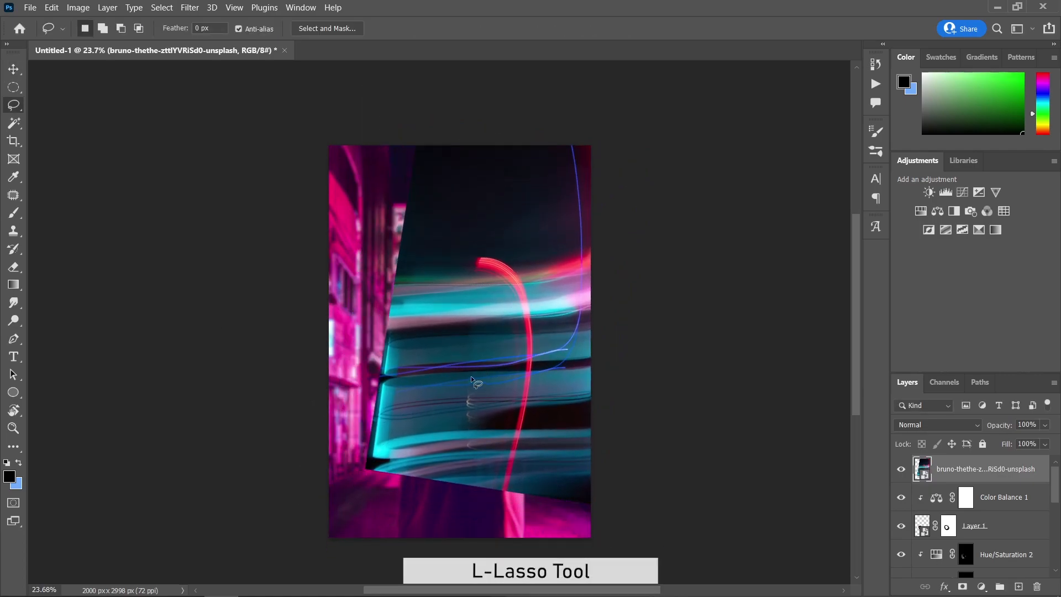
pyautogui.scroll(3, 431, 325)
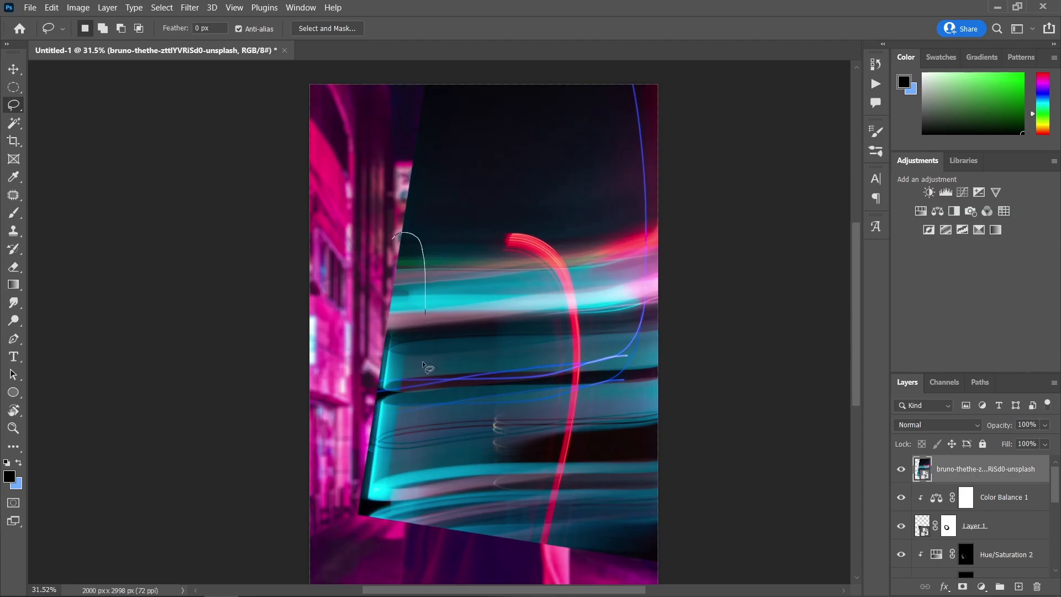
pyautogui.moveTo(336, 527); pyautogui.dragTo(341, 528)
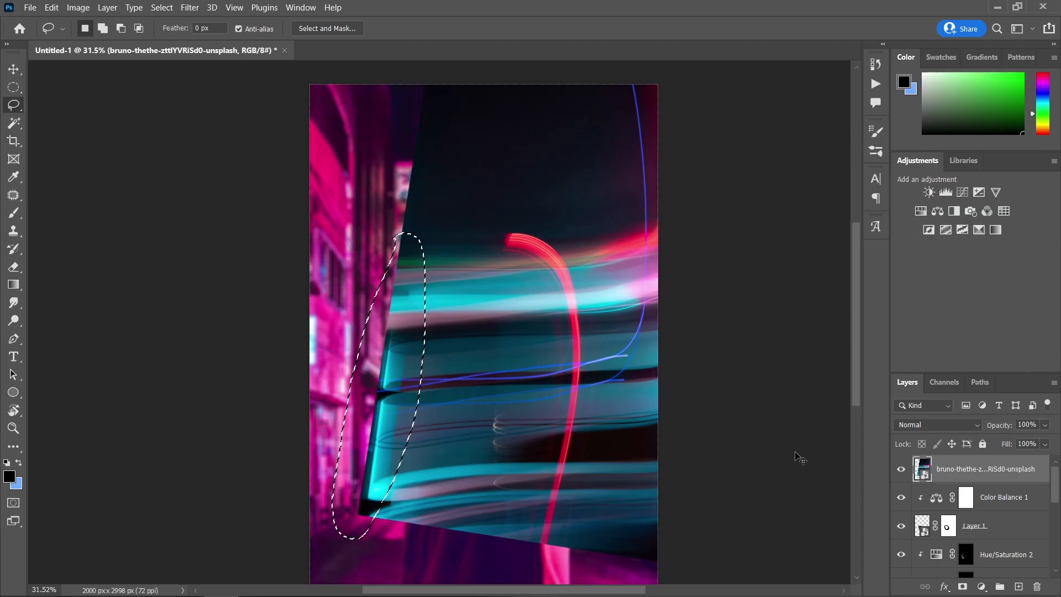
pyautogui.hotkey('ctrl', 'j')
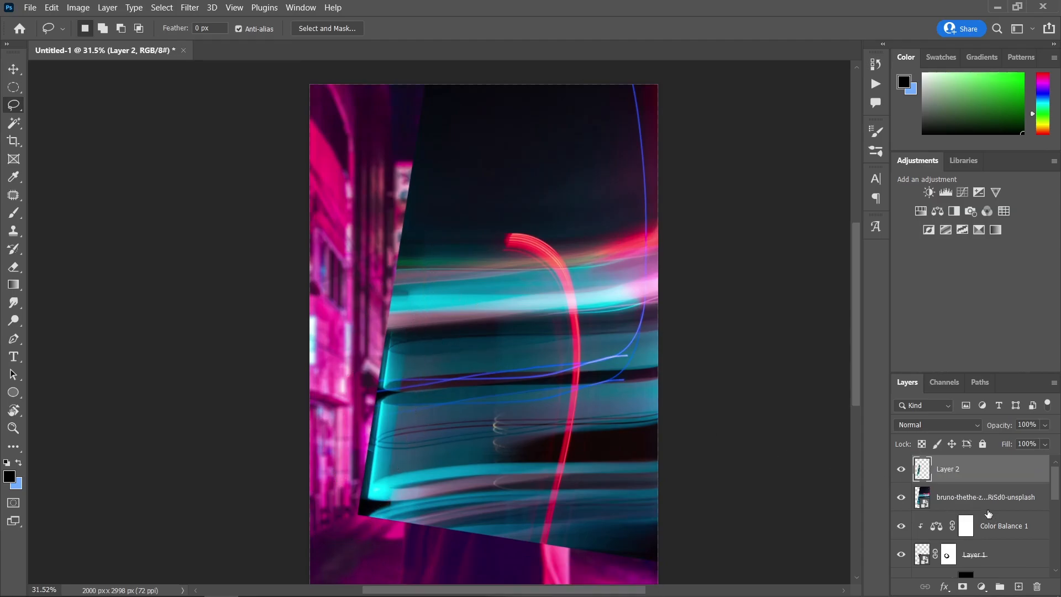
# - Convert the copied cyan streak layer to a smart object and delete the light-trails photo layer
pyautogui.rightClick(963, 471)
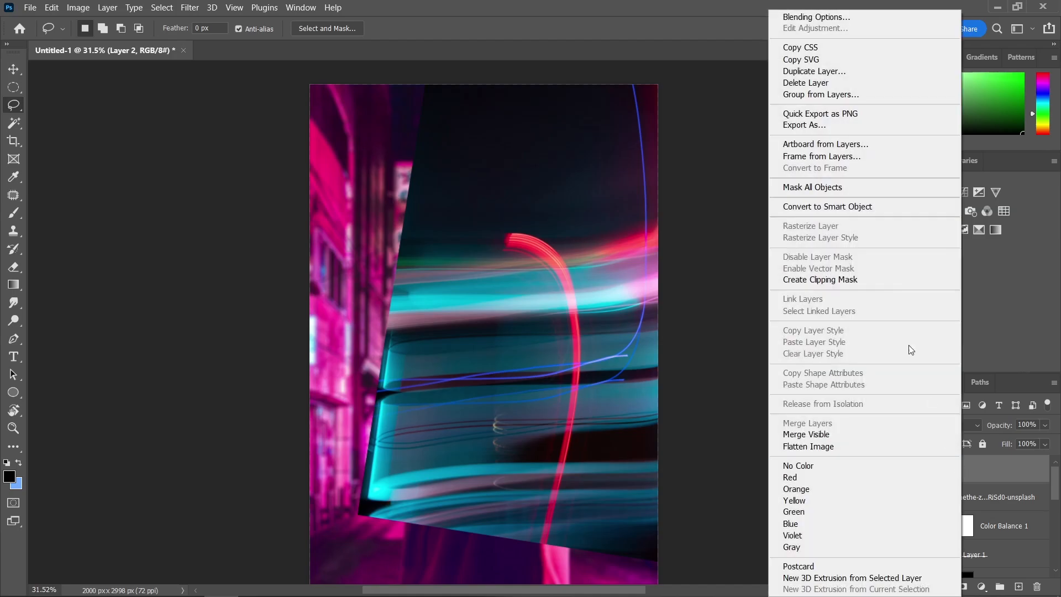
pyautogui.click(857, 209)
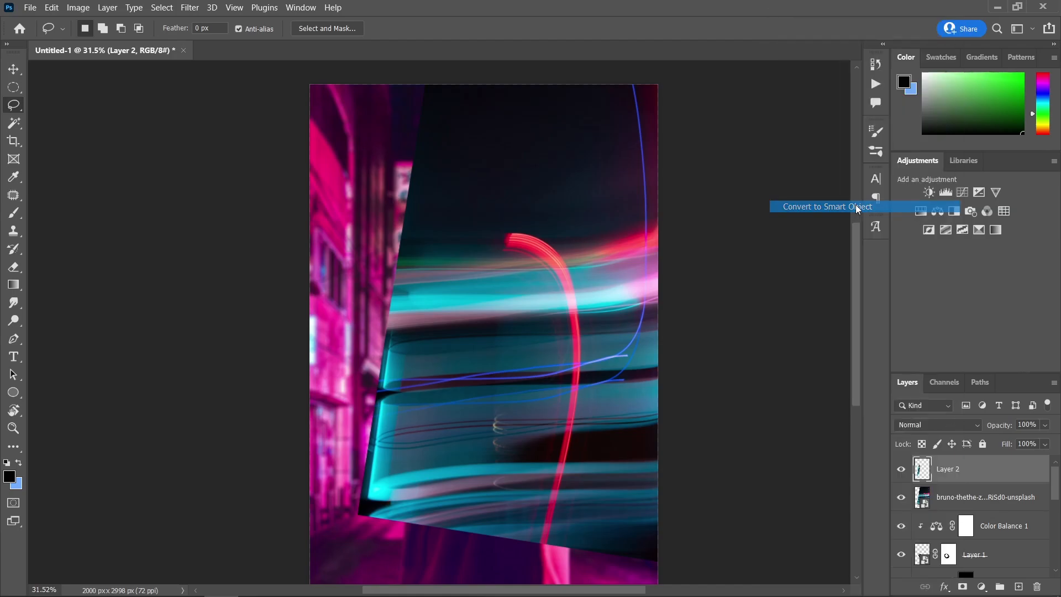
pyautogui.click(965, 499)
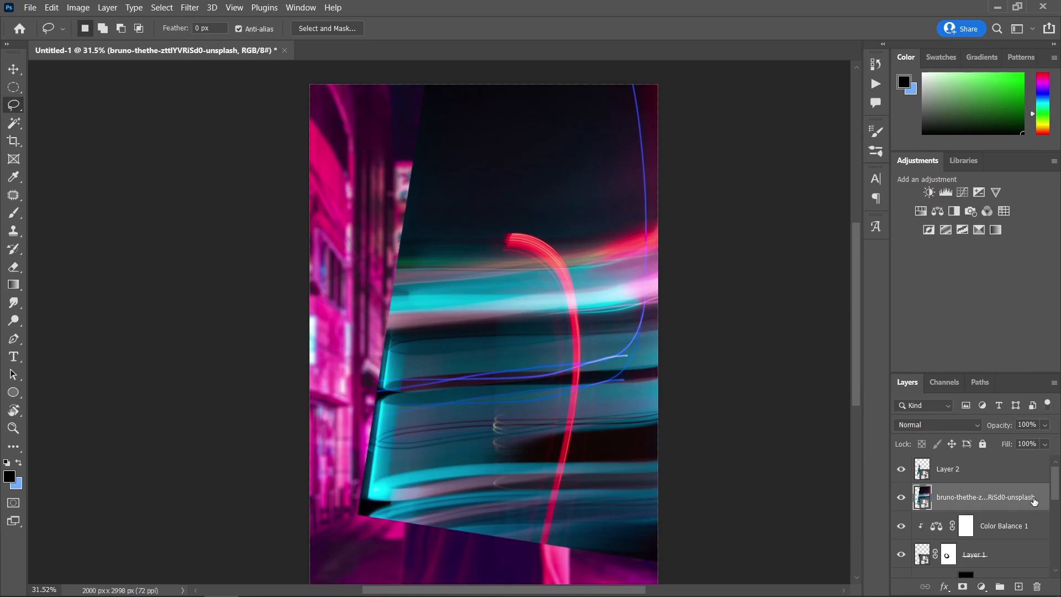
pyautogui.press('Delete')
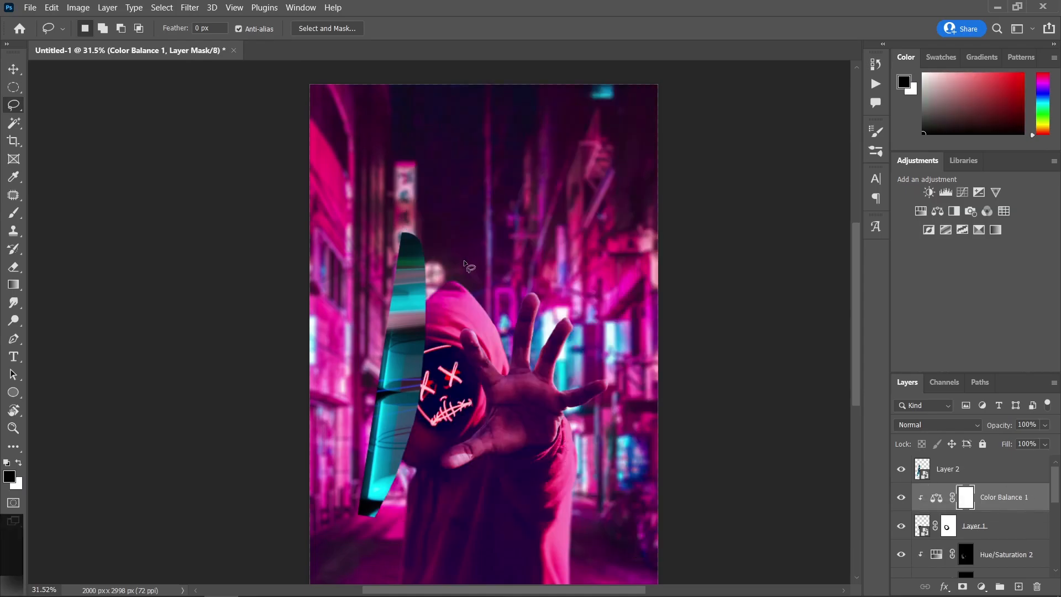
# - Set the cyan streak layer's blend mode to Screen
pyautogui.click(987, 475)
pyautogui.click(942, 423)
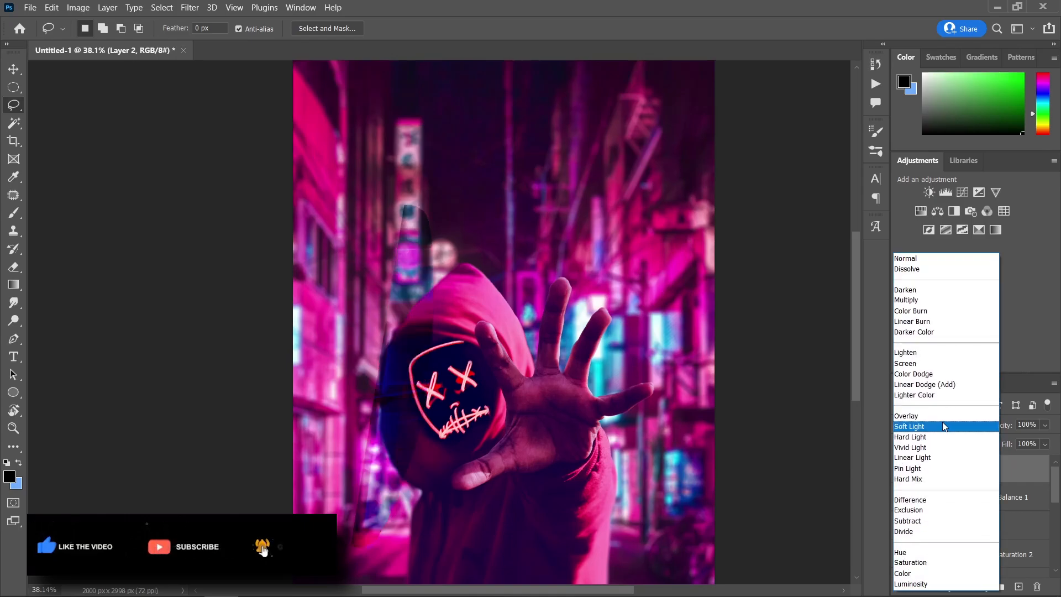
pyautogui.click(912, 364)
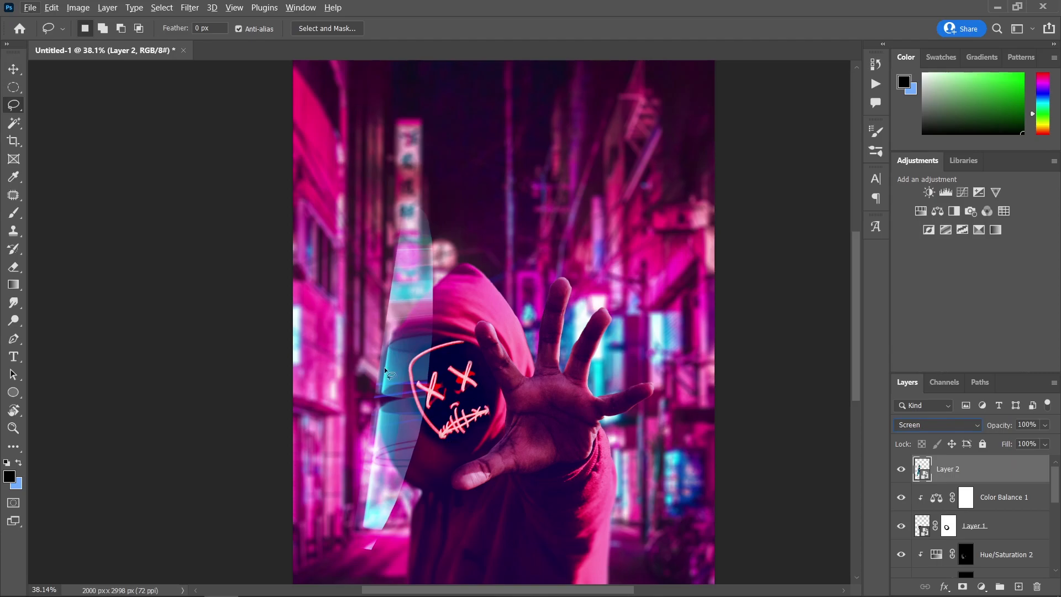
# - Add a mask to the streak layer and hide its inner part with a black brush at 87% flow, leaving a thin cyan edge
pyautogui.click(13, 71)
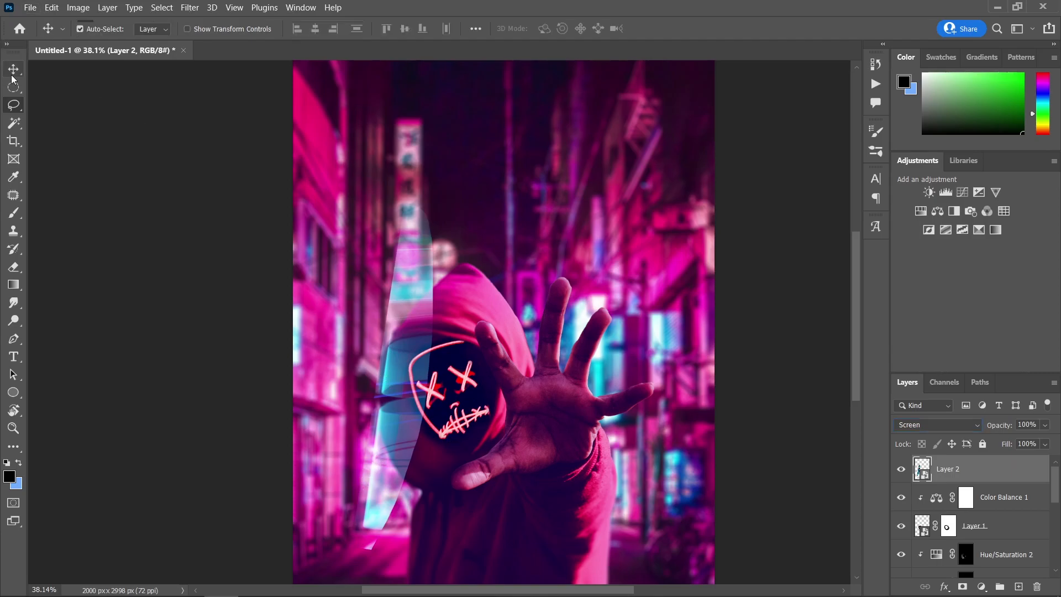
pyautogui.scroll(-2, 436, 311)
pyautogui.scroll(2, 435, 311)
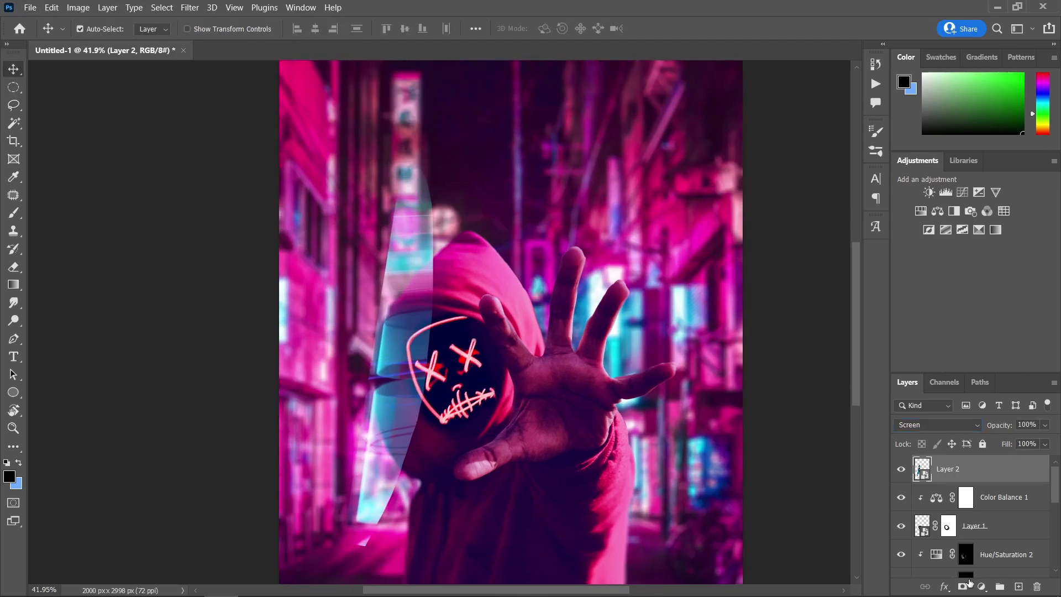
pyautogui.click(964, 584)
pyautogui.press('b')
pyautogui.rightClick(451, 309)
pyautogui.press('Escape')
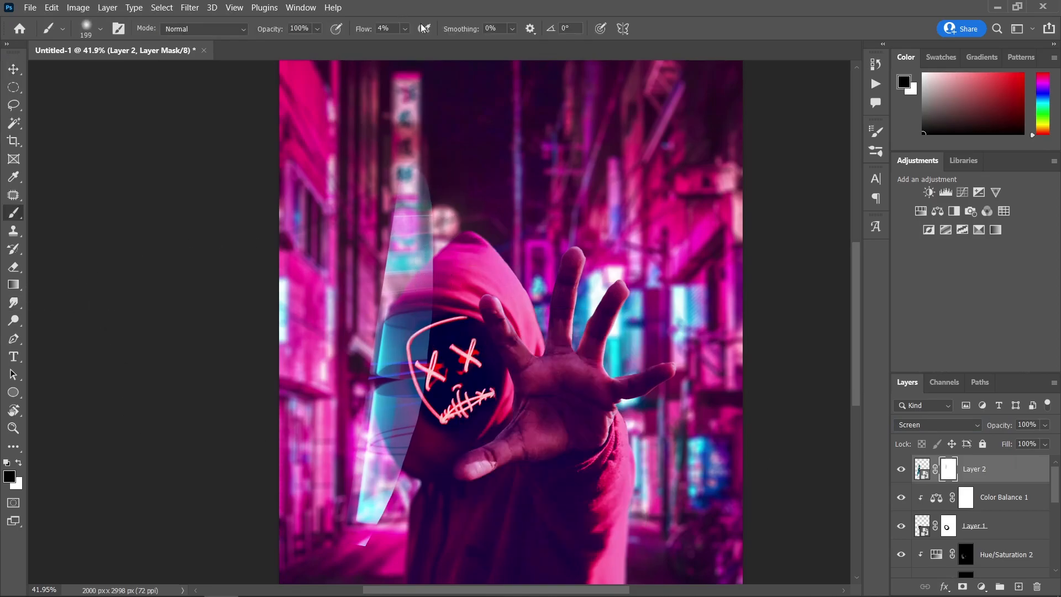
pyautogui.click(405, 28)
pyautogui.moveTo(410, 46); pyautogui.dragTo(465, 50)
pyautogui.moveTo(437, 204)
pyautogui.mouseDown()
pyautogui.moveTo(396, 494)
pyautogui.moveTo(425, 192)
pyautogui.moveTo(394, 545)
pyautogui.moveTo(364, 564)
pyautogui.mouseUp()
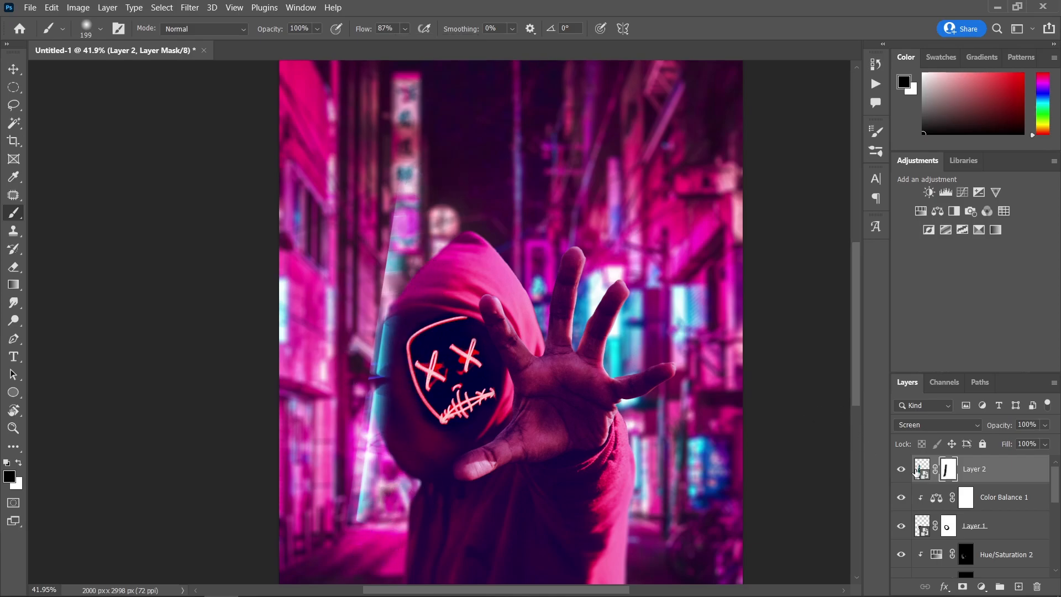
# - Add a Levels adjustment clipped to the streak layer with midtones at 0.34 and the white point at 213
pyautogui.click(982, 586)
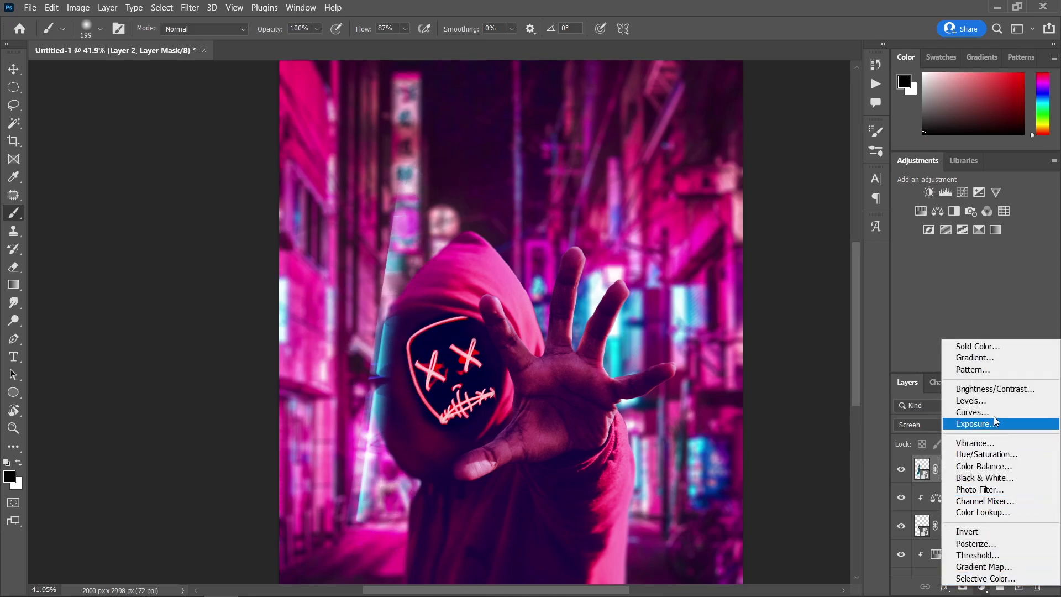
pyautogui.click(990, 402)
pyautogui.click(766, 505)
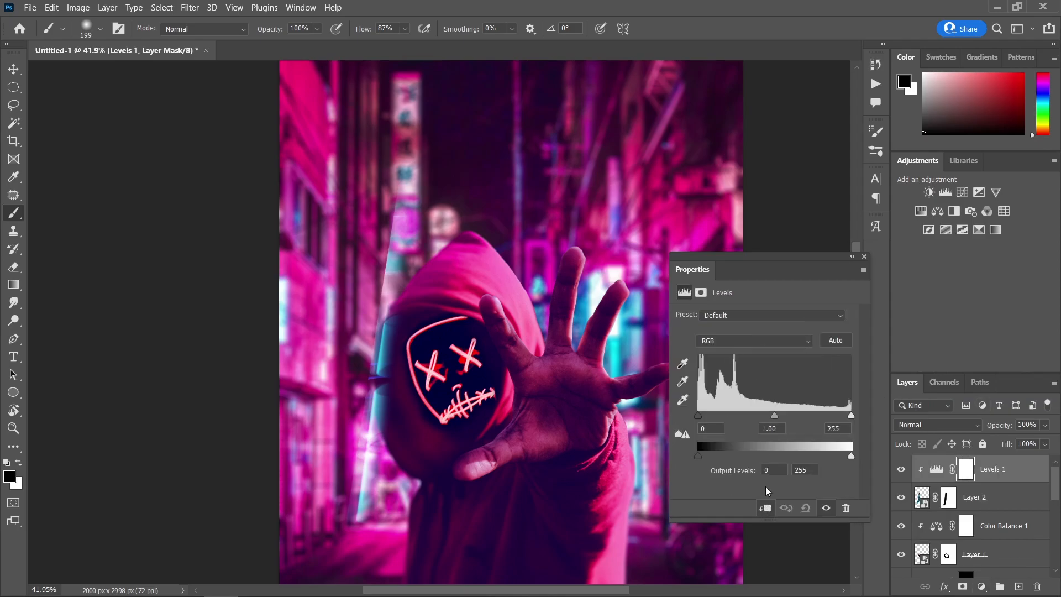
pyautogui.moveTo(788, 420)
pyautogui.mouseDown()
pyautogui.moveTo(844, 419)
pyautogui.moveTo(797, 421)
pyautogui.mouseUp()
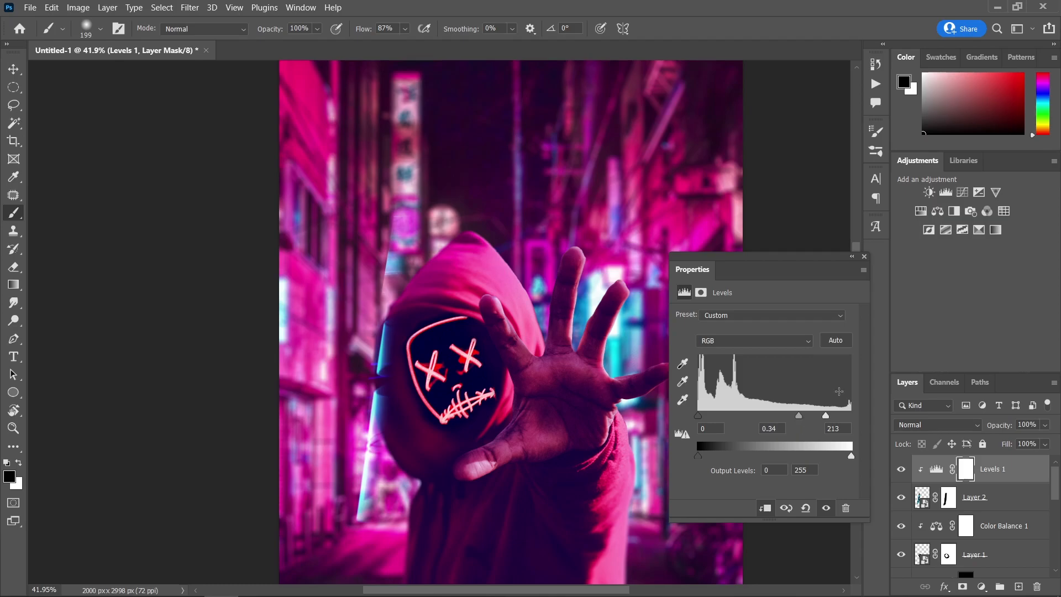
pyautogui.click(864, 257)
# - Paint black on the streak layer's mask to trim the cyan line beside the hood into a narrower beam
pyautogui.click(947, 502)
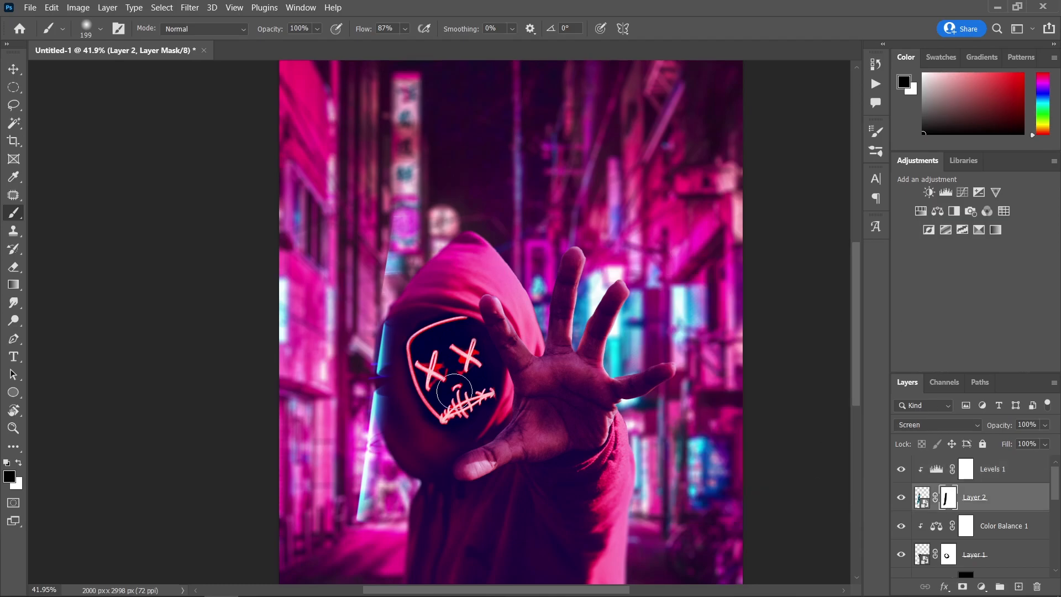
pyautogui.scroll(4, 338, 393)
pyautogui.moveTo(440, 380)
pyautogui.mouseDown()
pyautogui.moveTo(427, 387)
pyautogui.moveTo(432, 370)
pyautogui.mouseUp()
pyautogui.scroll(-1, 427, 387)
pyautogui.moveTo(420, 239); pyautogui.dragTo(388, 511)
pyautogui.moveTo(394, 249); pyautogui.dragTo(386, 388)
pyautogui.hotkey('ctrl', 'z')
pyautogui.scroll(-7, 447, 254)
pyautogui.press('v')
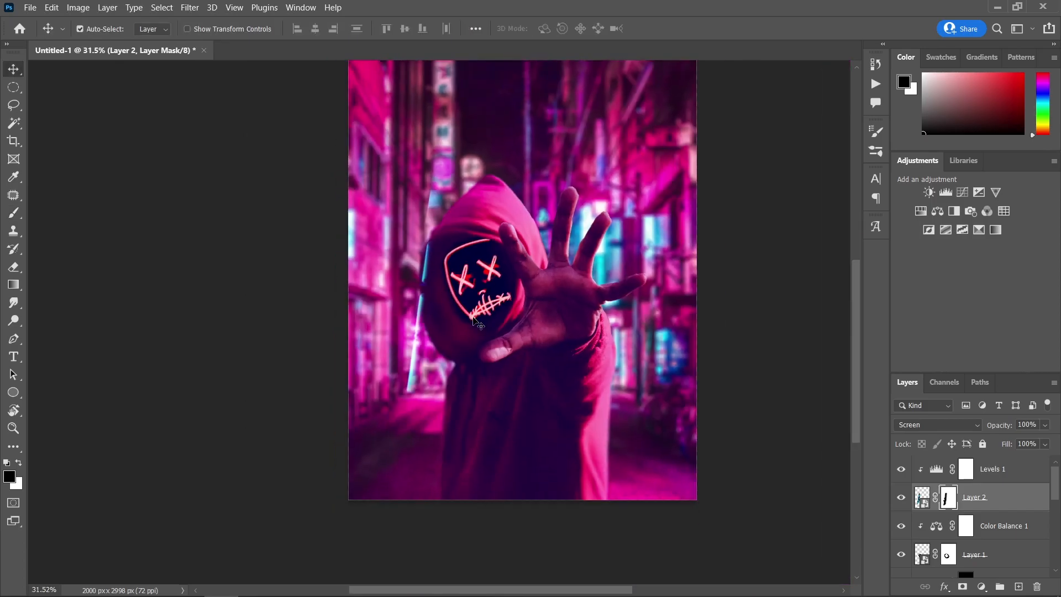
pyautogui.scroll(2, 469, 318)
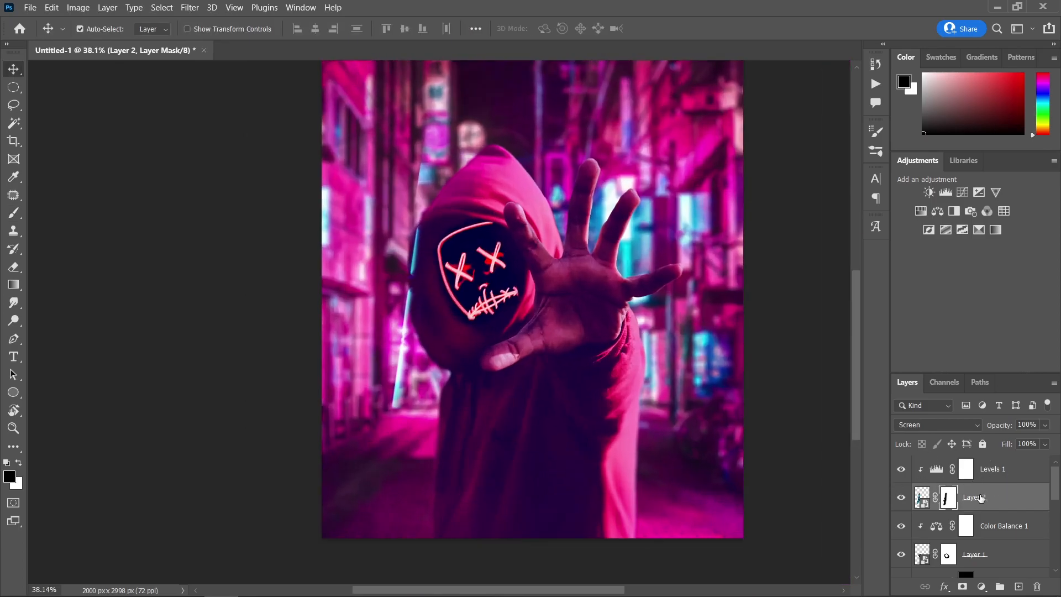
# - Group the streak layer together with its clipped Levels adjustment
pyautogui.click(998, 497)
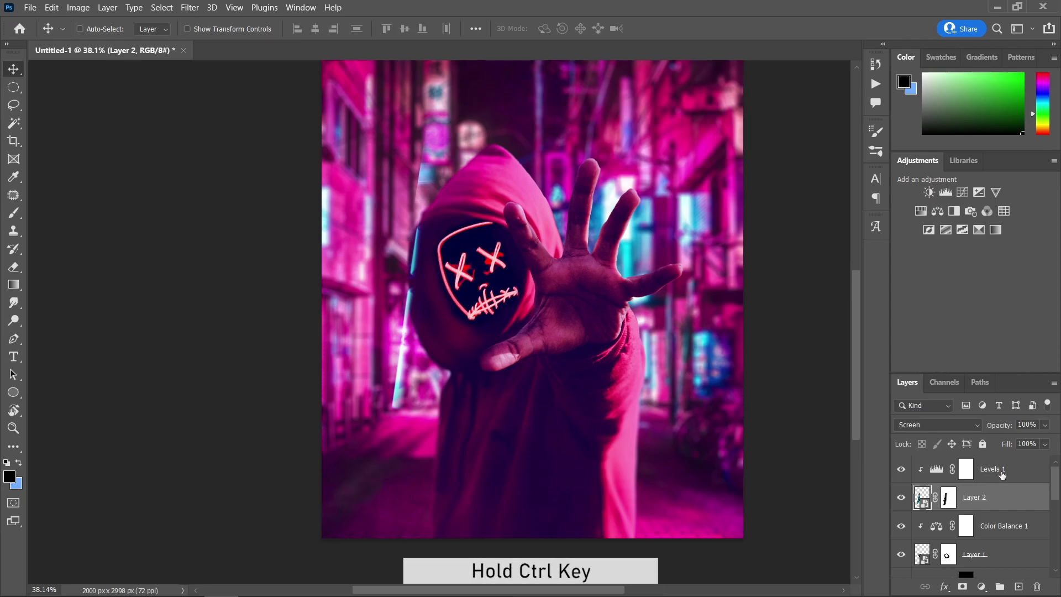
pyautogui.keyDown('ctrl'); pyautogui.click(1012, 471); pyautogui.keyUp('ctrl')
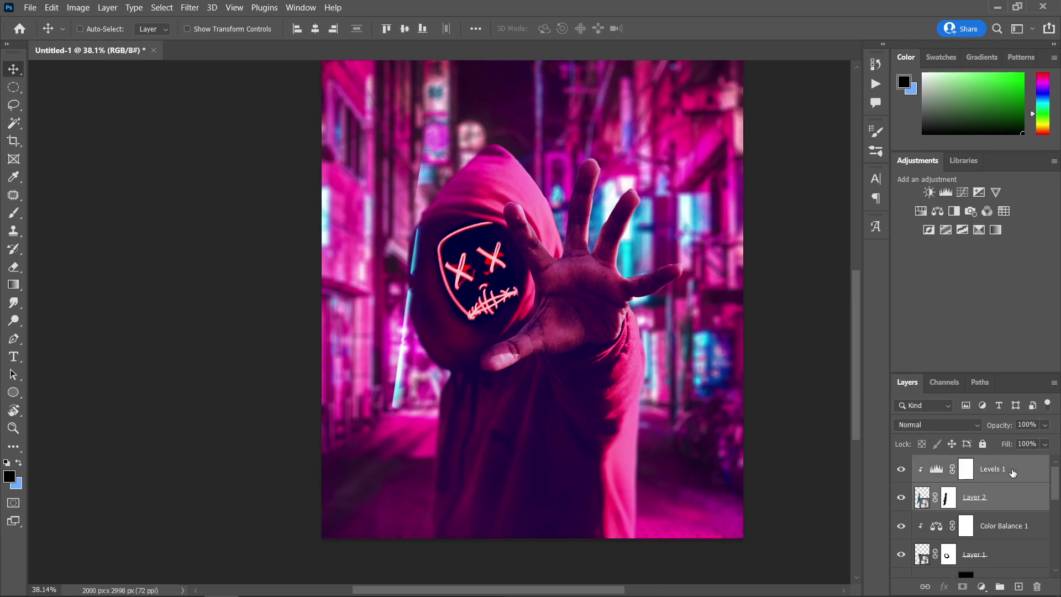
pyautogui.hotkey('ctrl', 'g')
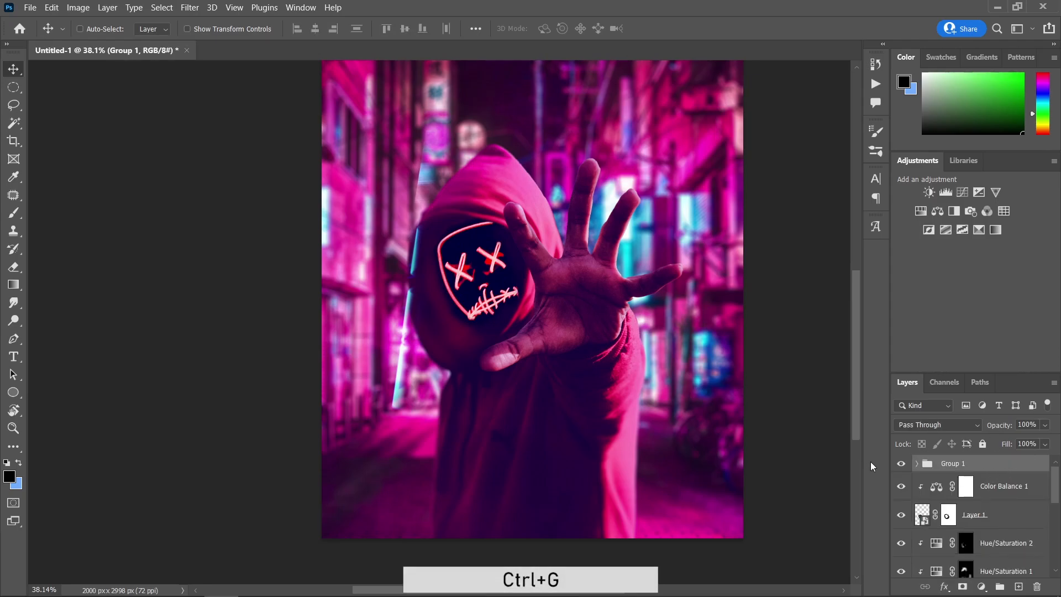
# - Rotate the streak group to about -128° and position it as a beam running from the thumb to the street's lower left
pyautogui.hotkey('ctrl', 't')
pyautogui.moveTo(500, 163); pyautogui.dragTo(301, 312)
pyautogui.moveTo(519, 193); pyautogui.dragTo(445, 371)
pyautogui.moveTo(511, 259); pyautogui.dragTo(534, 283)
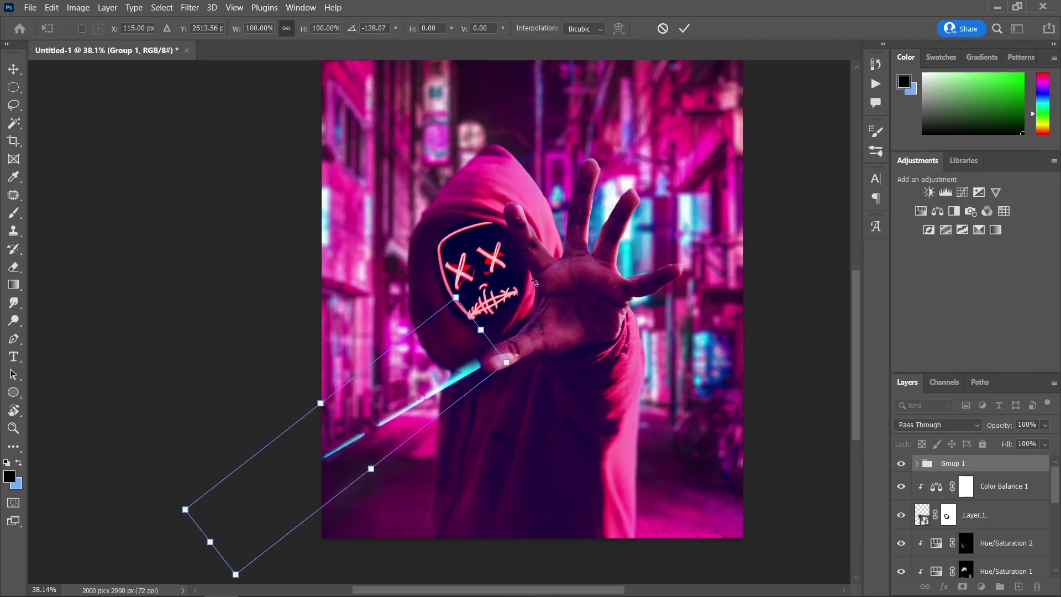
pyautogui.moveTo(472, 369); pyautogui.dragTo(476, 371)
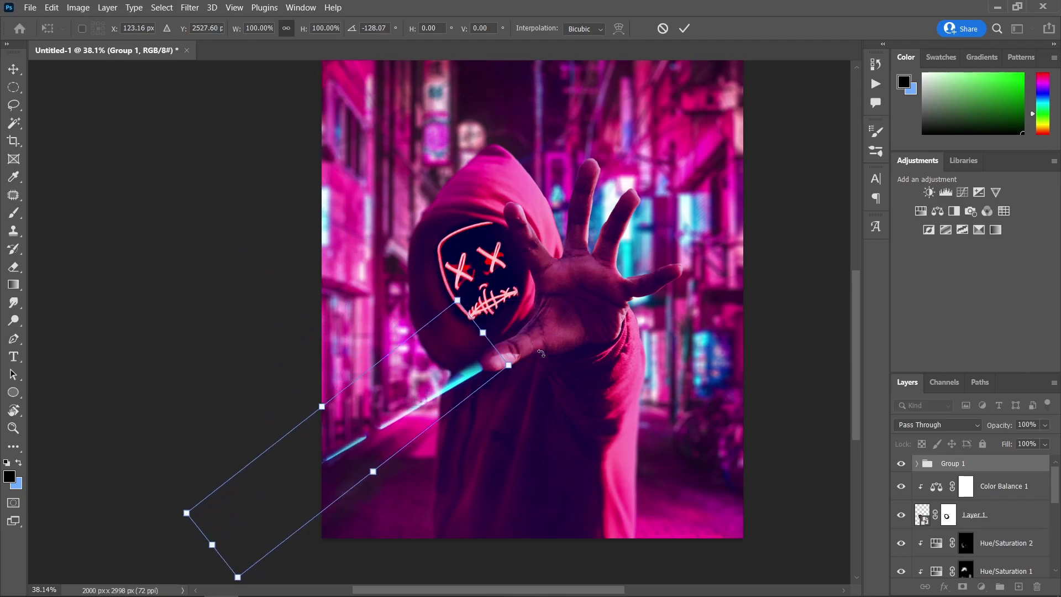
pyautogui.press('Return')
# - Duplicate the light streak group
pyautogui.scroll(-5, 494, 288)
pyautogui.scroll(8, 535, 374)
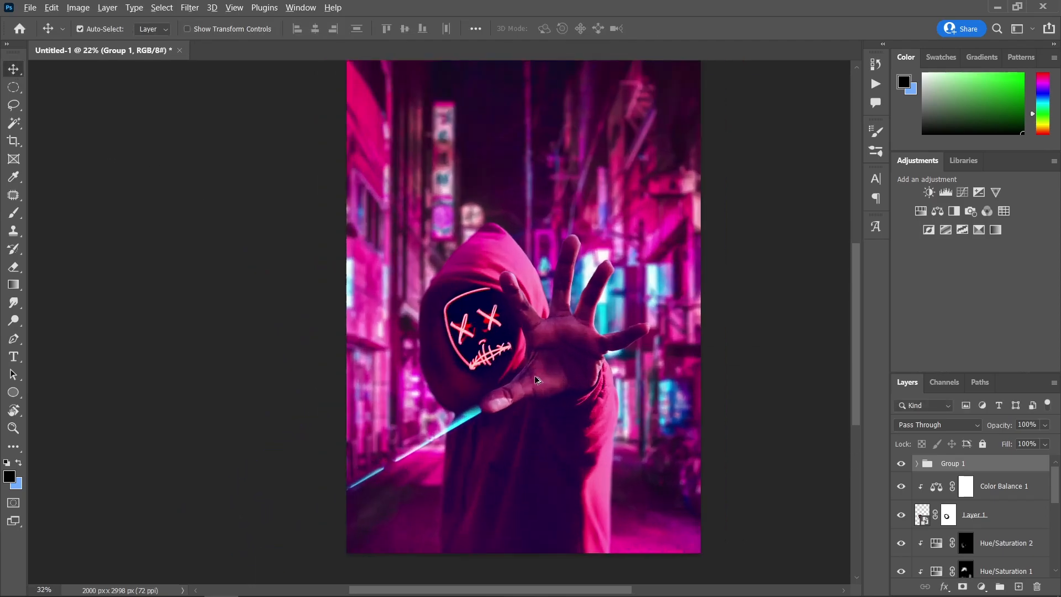
pyautogui.hotkey('ctrl', 'j')
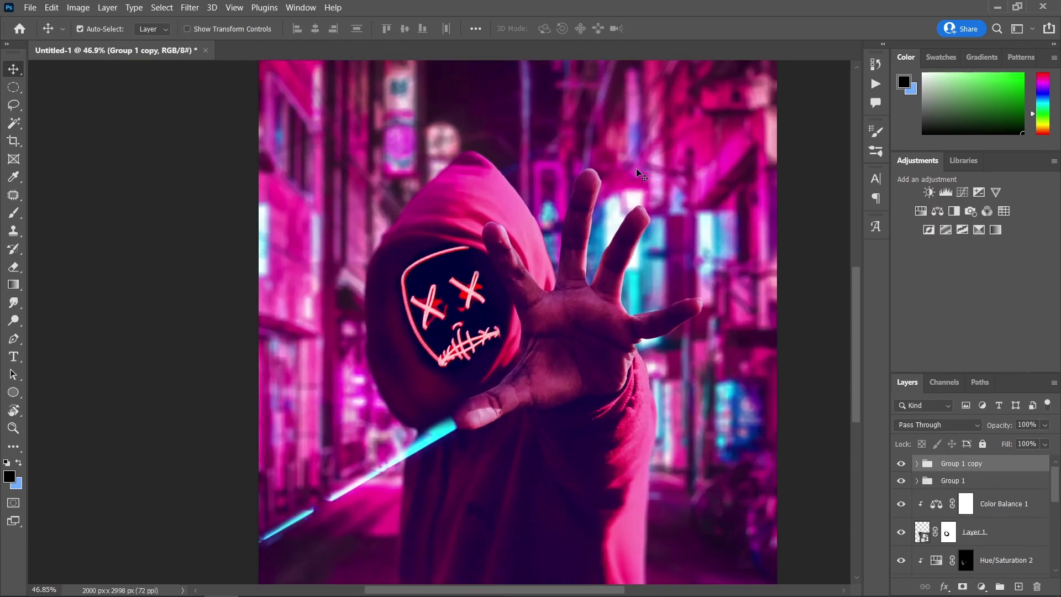
pyautogui.scroll(2, 644, 210)
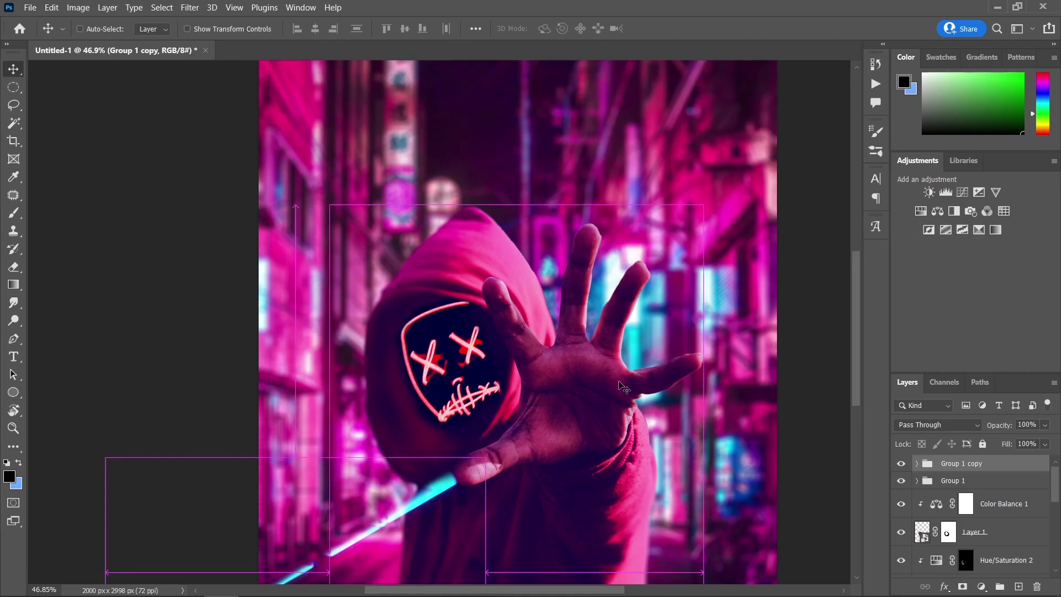
# - Rotate the duplicated streak group and position it as a beam running from the little finger to the street's right edge
pyautogui.hotkey('ctrl', 't')
pyautogui.moveTo(422, 495); pyautogui.dragTo(650, 292)
pyautogui.moveTo(675, 189); pyautogui.dragTo(431, 517)
pyautogui.moveTo(428, 427); pyautogui.dragTo(746, 301)
pyautogui.press('Return')
pyautogui.scroll(-5, 486, 442)
pyautogui.scroll(6, 744, 331)
pyautogui.hotkey('ctrl', 't')
pyautogui.moveTo(580, 331); pyautogui.dragTo(599, 354)
pyautogui.press('Return')
# - Duplicate the little-finger beam group, then rotate and move the copy so its beam shoots upward from the ring fingertip
pyautogui.hotkey('ctrl', 'j')
pyautogui.hotkey('ctrl', 't')
pyautogui.moveTo(614, 475); pyautogui.dragTo(712, 504)
pyautogui.moveTo(671, 422); pyautogui.dragTo(515, 242)
pyautogui.scroll(3, 604, 255)
pyautogui.moveTo(603, 255); pyautogui.dragTo(606, 254)
pyautogui.press('Return')
# - Duplicate the ring-finger beam group, then rotate and fit the copy as a nearly vertical beam rising from the middle fingertip
pyautogui.hotkey('ctrl', 'j')
pyautogui.hotkey('ctrl', 't')
pyautogui.moveTo(571, 318); pyautogui.dragTo(514, 263)
pyautogui.moveTo(657, 277); pyautogui.dragTo(645, 207)
pyautogui.moveTo(516, 293); pyautogui.dragTo(431, 283)
pyautogui.moveTo(566, 126); pyautogui.dragTo(587, 147)
pyautogui.rightClick(532, 241)
pyautogui.click(565, 511)
pyautogui.moveTo(657, 310); pyautogui.dragTo(643, 350)
pyautogui.moveTo(445, 374)
pyautogui.mouseDown()
pyautogui.moveTo(429, 355)
pyautogui.moveTo(438, 374)
pyautogui.mouseUp()
pyautogui.moveTo(652, 309); pyautogui.dragTo(649, 322)
pyautogui.press('Return')
# - Paint black on the streak layer's mask in the middle-finger group to trim the edges of its beam
pyautogui.scroll(-5, 442, 293)
pyautogui.scroll(5, 372, 276)
pyautogui.click(917, 463)
pyautogui.click(959, 514)
pyautogui.press('b')
pyautogui.moveTo(347, 187); pyautogui.dragTo(355, 115)
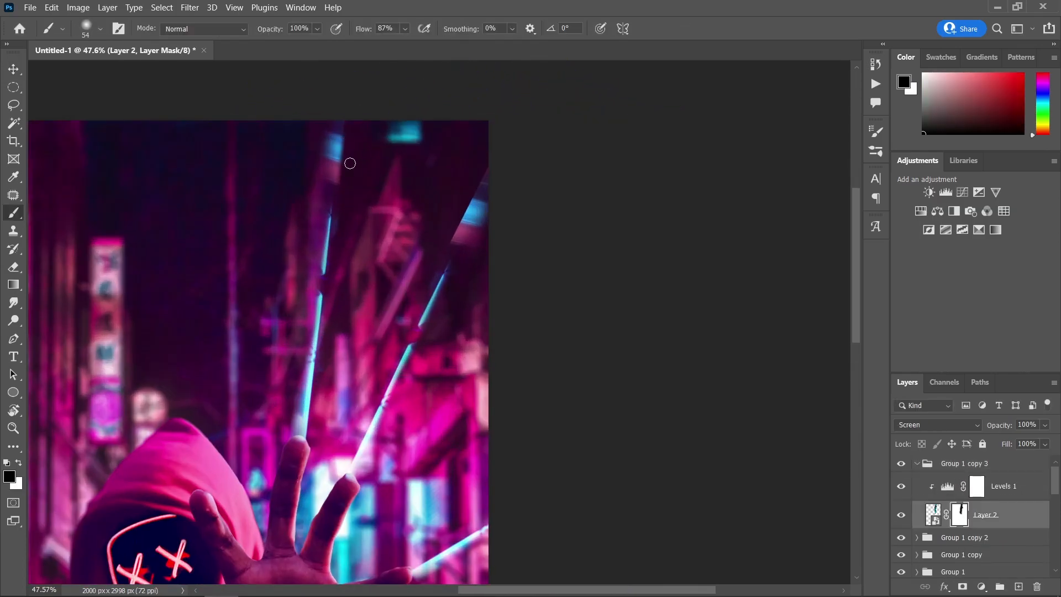
pyautogui.moveTo(323, 271); pyautogui.dragTo(332, 133)
pyautogui.scroll(-5, 401, 209)
pyautogui.scroll(5, 423, 212)
pyautogui.press('v')
# - Paint black on the streak layer's mask in the ring-finger group to clean up the beam's edge
pyautogui.click(959, 563)
pyautogui.press('b')
pyautogui.moveTo(452, 272); pyautogui.dragTo(446, 253)
pyautogui.scroll(-6, 470, 342)
pyautogui.scroll(4, 372, 322)
pyautogui.press('v')
# - Duplicate the middle-finger beam group, then rotate and position the copy as a beam from the index fingertip toward the image's upper left
pyautogui.click(917, 464)
pyautogui.click(964, 464)
pyautogui.hotkey('ctrl', 'j')
pyautogui.hotkey('ctrl', 't')
pyautogui.moveTo(398, 318); pyautogui.dragTo(310, 360)
pyautogui.moveTo(375, 149); pyautogui.dragTo(309, 137)
pyautogui.moveTo(284, 164); pyautogui.dragTo(274, 113)
pyautogui.moveTo(330, 325); pyautogui.dragTo(296, 316)
pyautogui.moveTo(265, 105); pyautogui.dragTo(243, 106)
pyautogui.moveTo(274, 358); pyautogui.dragTo(273, 350)
pyautogui.press('Return')
# - Fine-tune the angle and position of the index-finger beam to meet the fingertip, and collapse its group
pyautogui.scroll(-5, 354, 283)
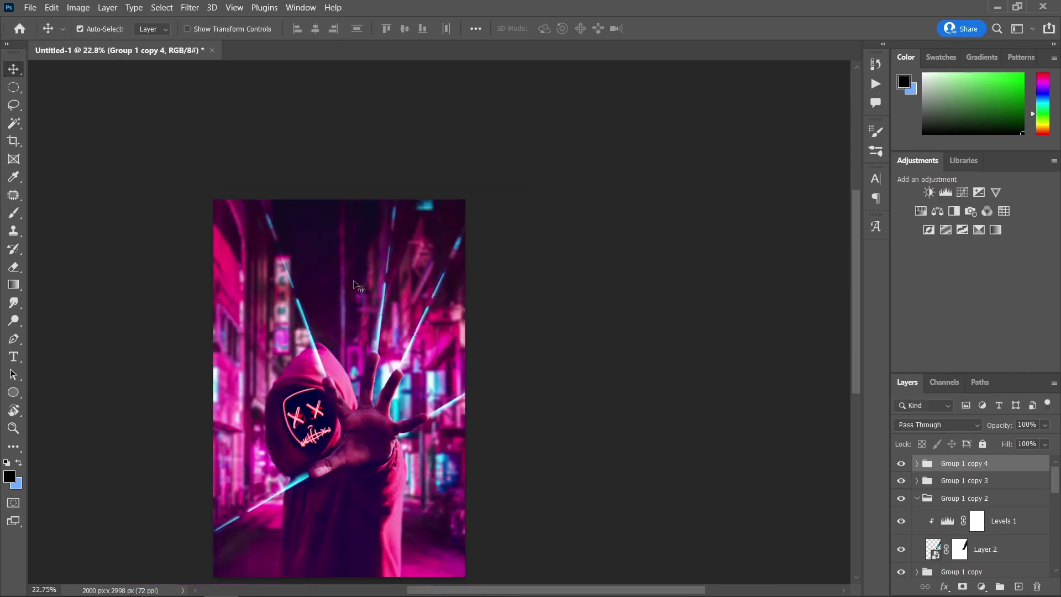
pyautogui.scroll(-3, 356, 276)
pyautogui.scroll(2, 326, 227)
pyautogui.scroll(-5, 340, 233)
pyautogui.scroll(6, 272, 210)
pyautogui.hotkey('ctrl', 't')
pyautogui.moveTo(261, 143); pyautogui.dragTo(241, 116)
pyautogui.press('Return')
pyautogui.scroll(4, 351, 395)
pyautogui.moveTo(360, 382); pyautogui.dragTo(366, 385)
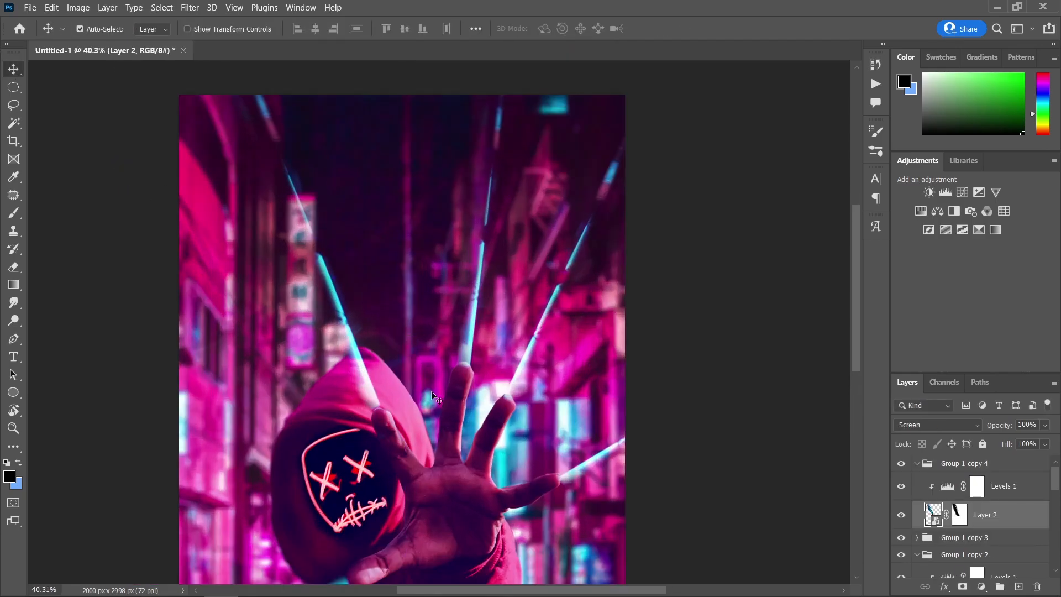
pyautogui.scroll(-5, 496, 389)
pyautogui.click(917, 464)
pyautogui.click(938, 465)
pyautogui.click(768, 414)
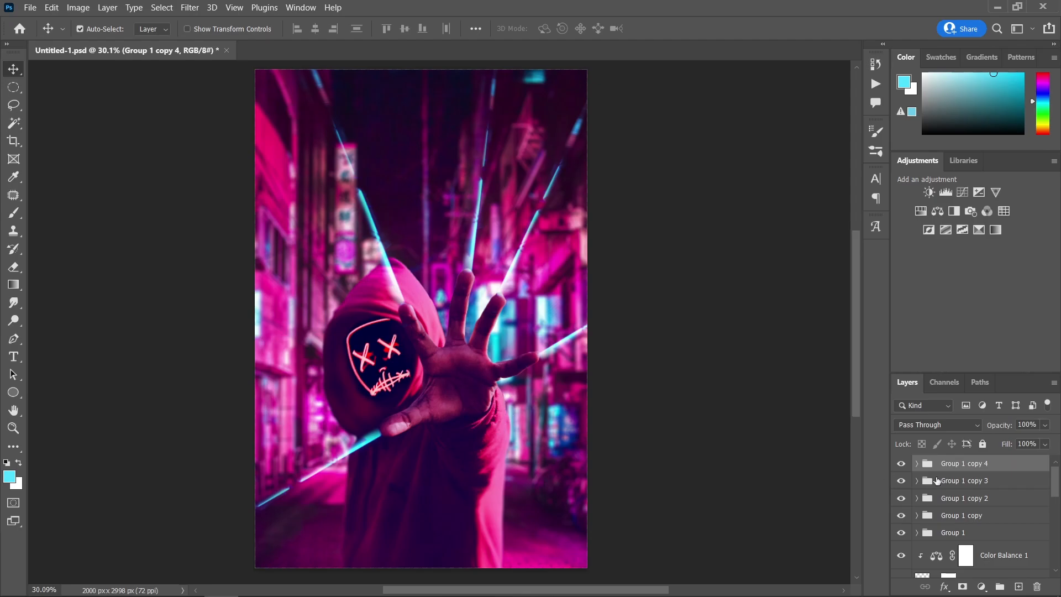
# - Place pexels-francesco-ungaro-998641.jpg above the beam groups and enlarge it to 60.27% over the figure and hand
pyautogui.click(117, 584)
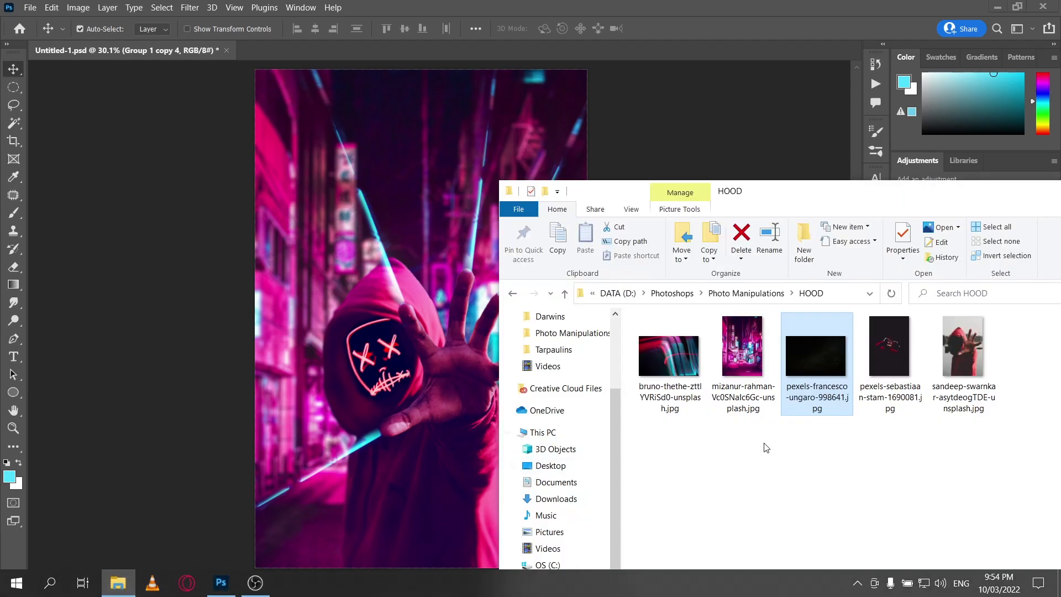
pyautogui.moveTo(796, 410); pyautogui.dragTo(383, 348)
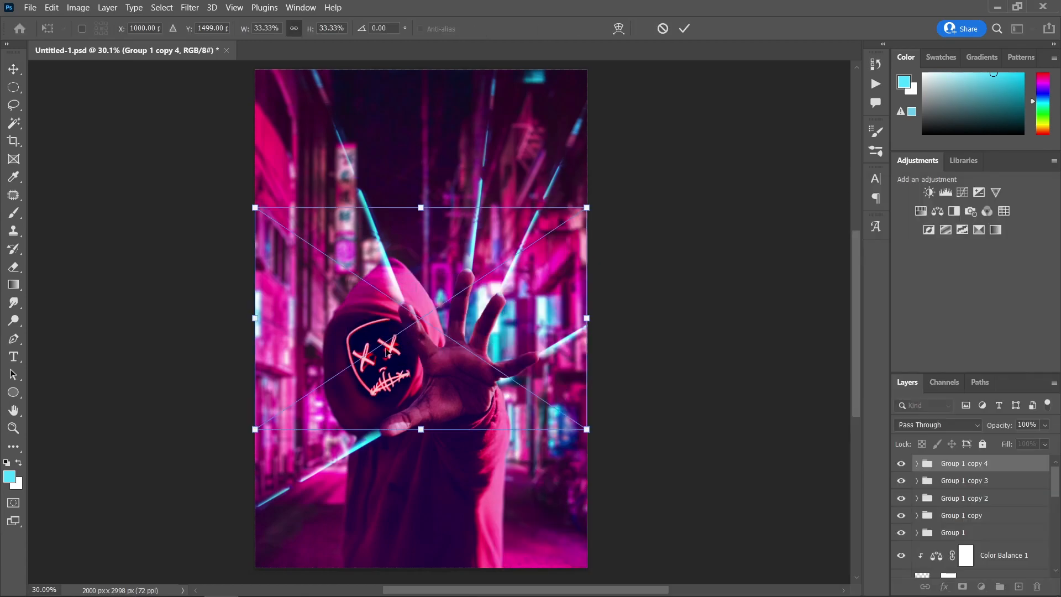
pyautogui.moveTo(262, 319); pyautogui.dragTo(21, 320)
pyautogui.moveTo(545, 356); pyautogui.dragTo(499, 384)
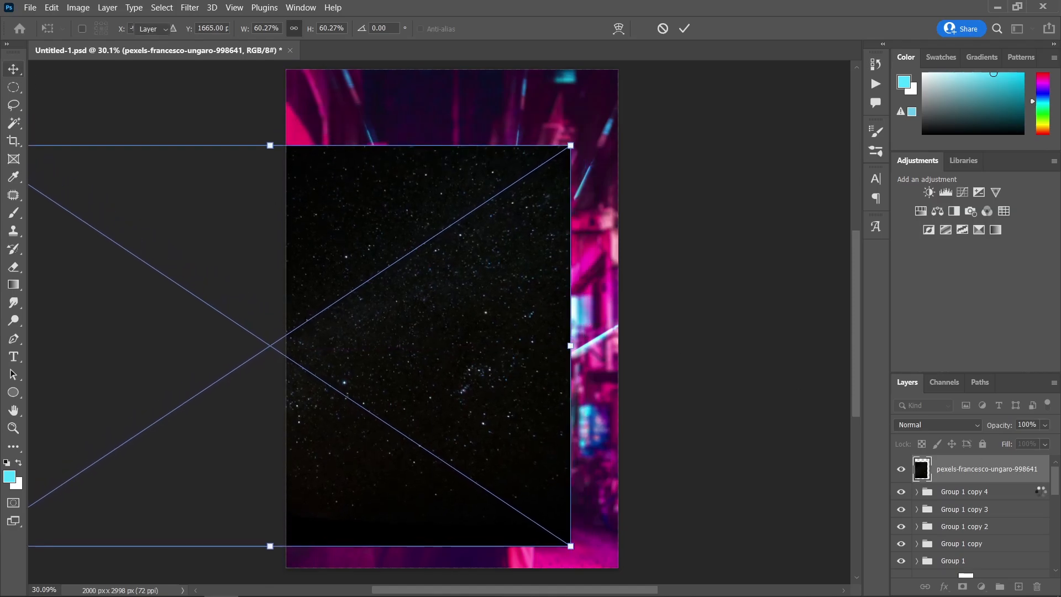
pyautogui.press('Return')
# - Set the starry image's blend mode to Screen and shift it slightly up over the hand
pyautogui.click(946, 425)
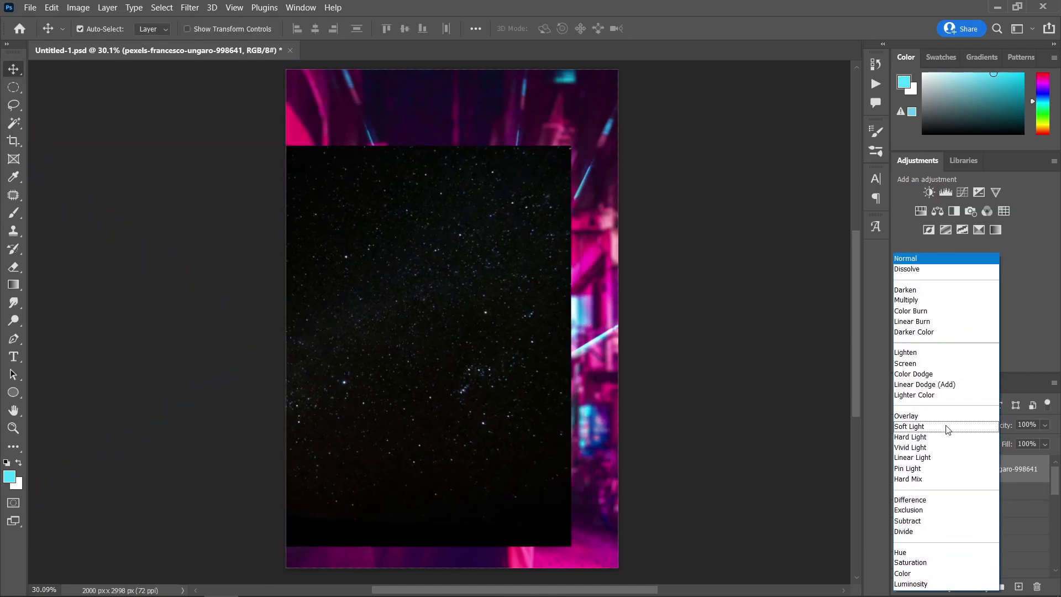
pyautogui.click(915, 362)
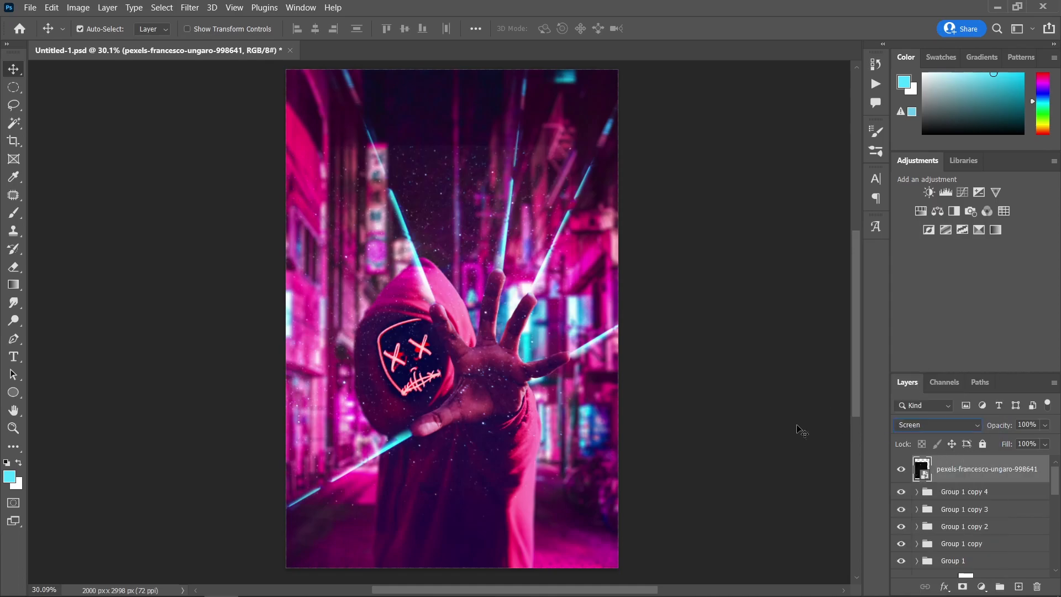
pyautogui.moveTo(458, 406); pyautogui.dragTo(474, 388)
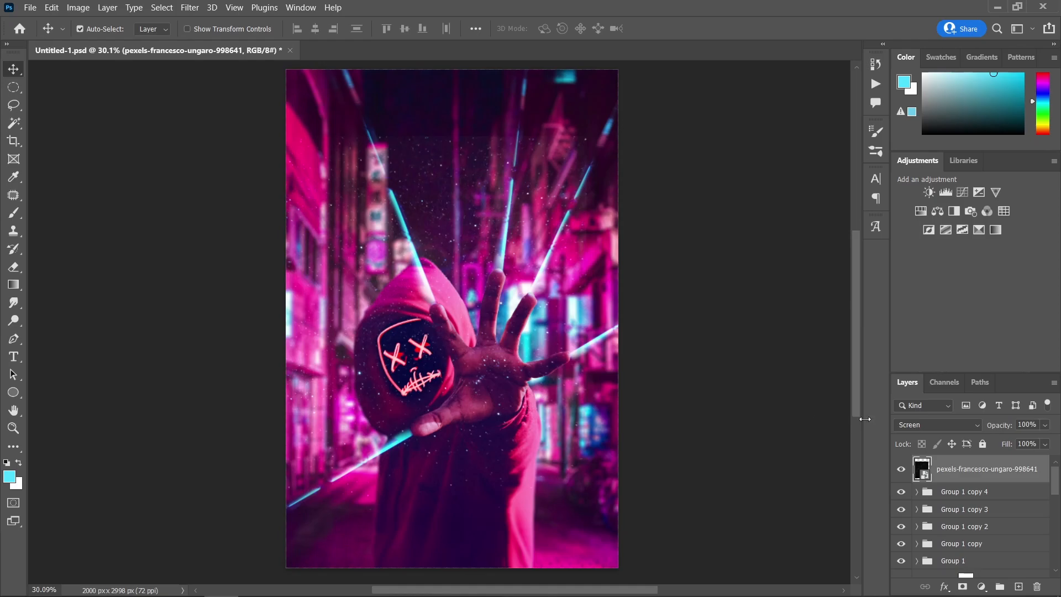
# - Clip a Levels adjustment to the starry layer with midtones at 0.56 and the white input at 148
pyautogui.click(983, 585)
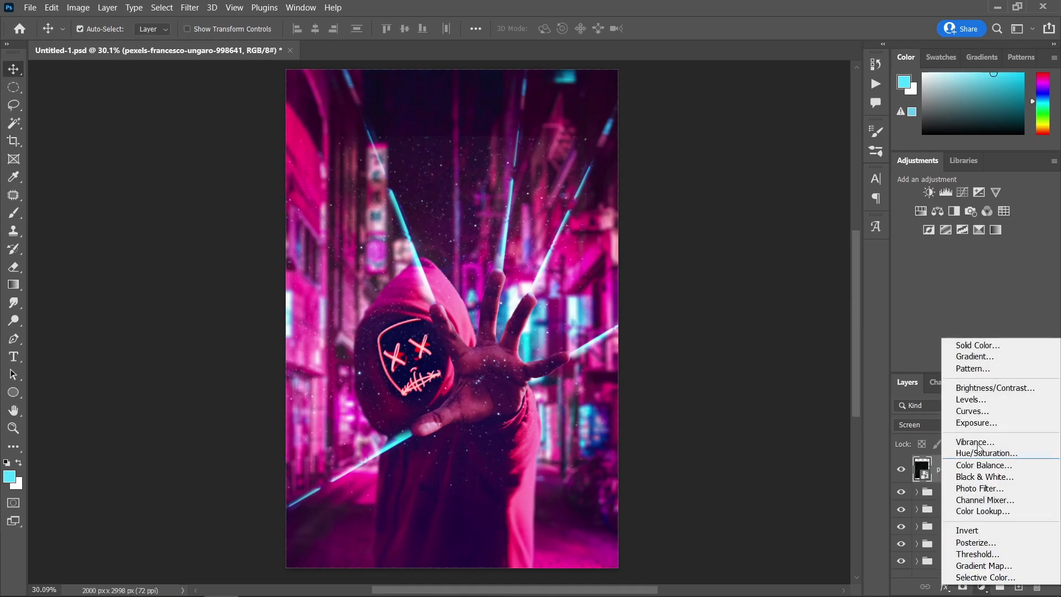
pyautogui.click(981, 400)
pyautogui.click(766, 508)
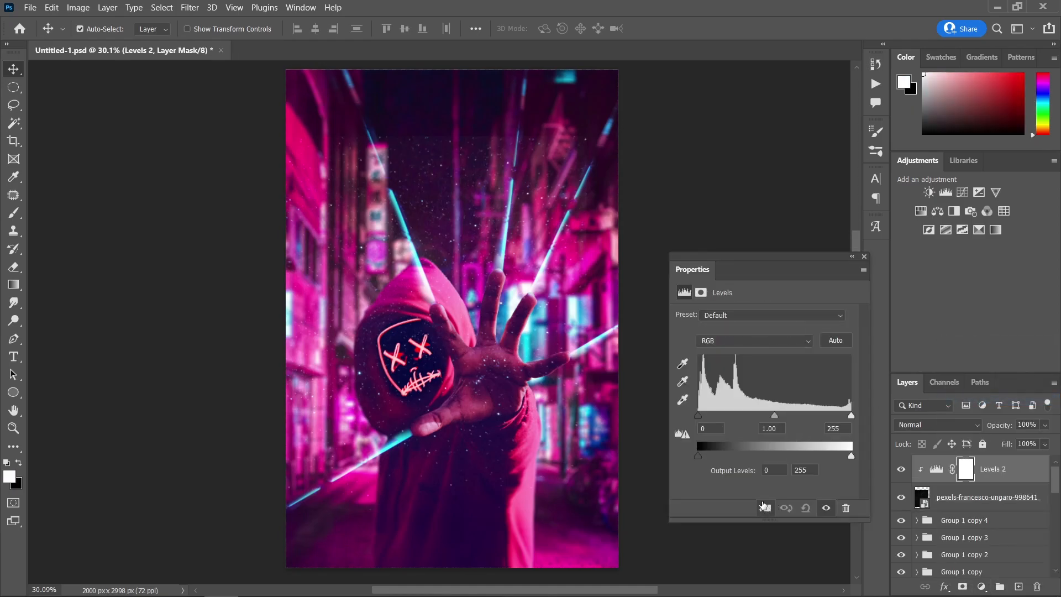
pyautogui.moveTo(774, 414); pyautogui.dragTo(833, 416)
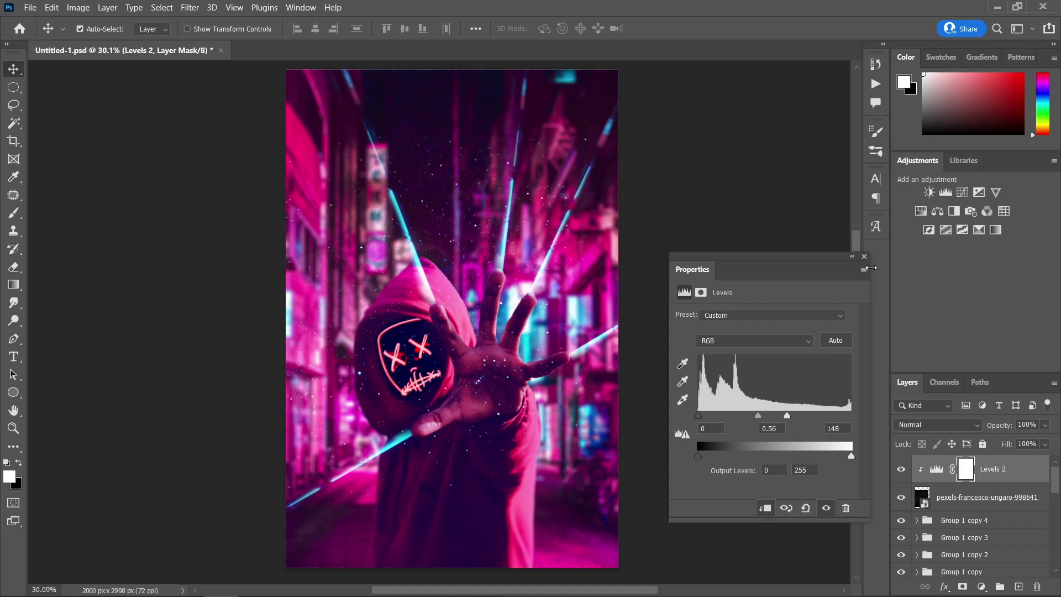
pyautogui.click(864, 256)
# - Add a mask to the starry layer and invert it to hide the stars, ready for brushing
pyautogui.scroll(2, 542, 382)
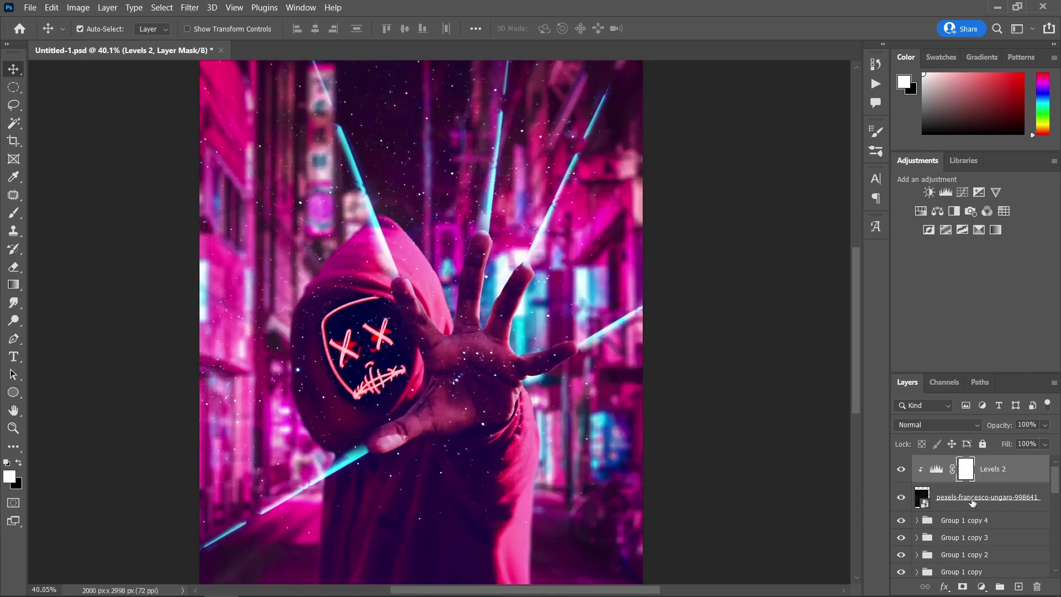
pyautogui.click(968, 502)
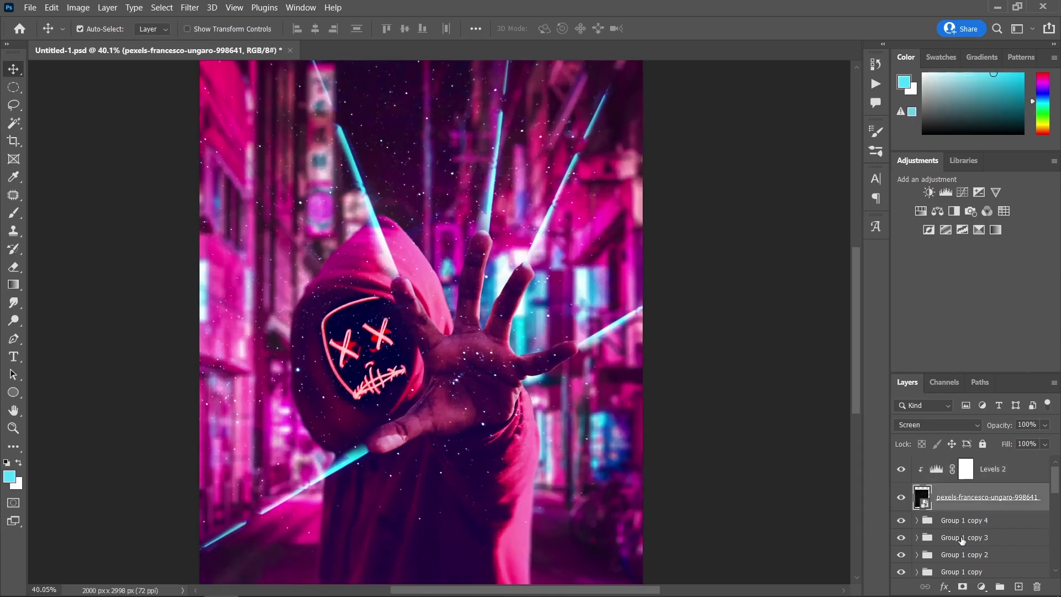
pyautogui.click(963, 586)
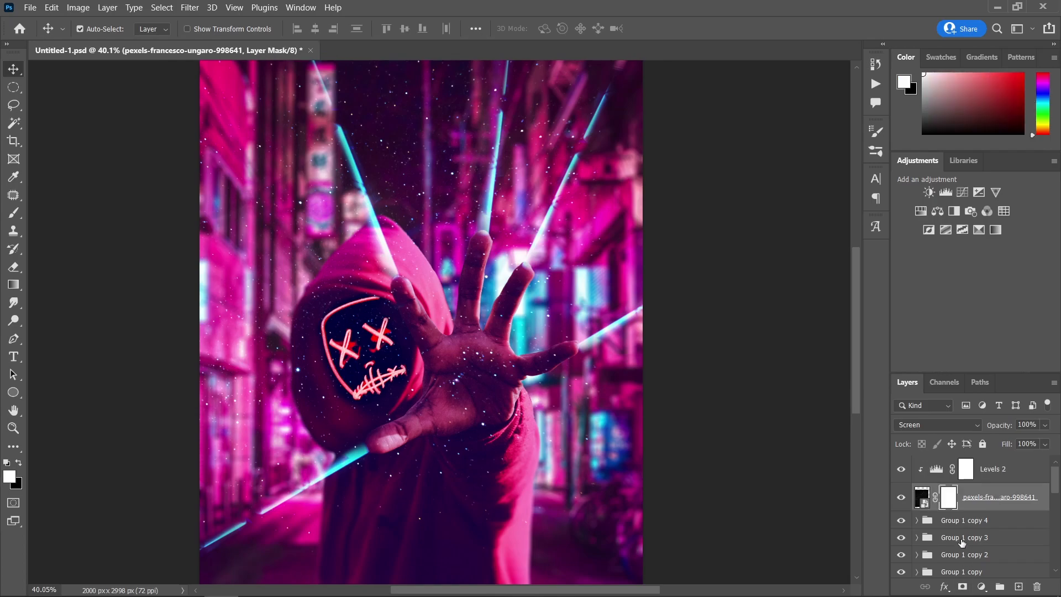
pyautogui.hotkey('ctrl', 'i')
pyautogui.click(14, 213)
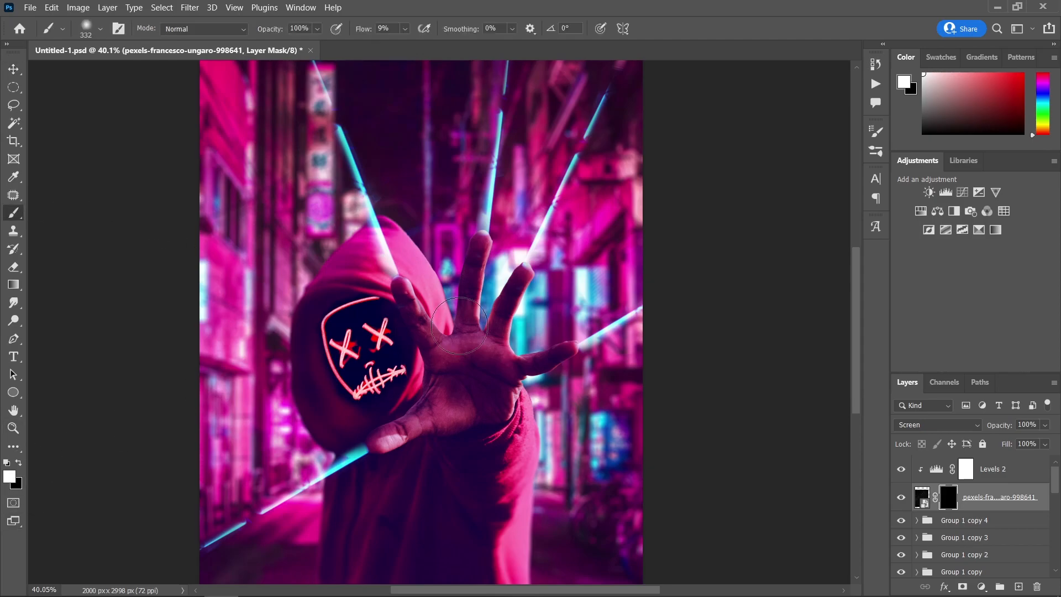
# - Set the brush flow to 100% and paint white on the starry layer's mask to reveal stars over the palm
pyautogui.scroll(1, 467, 310)
pyautogui.click(405, 28)
pyautogui.moveTo(407, 44); pyautogui.dragTo(612, 68)
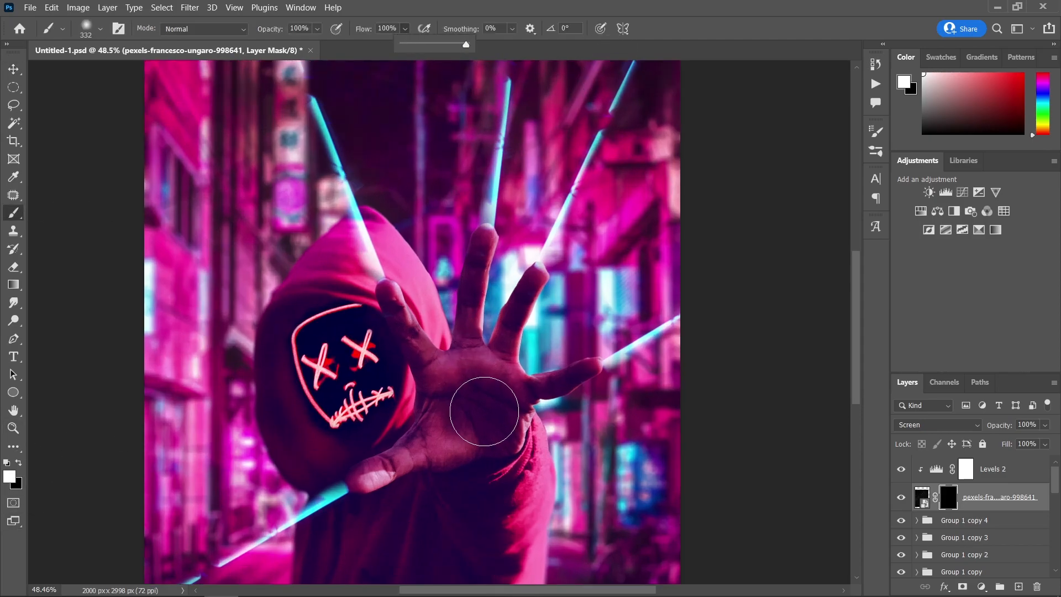
pyautogui.scroll(-1, 473, 398)
pyautogui.scroll(1, 494, 390)
pyautogui.moveTo(490, 386); pyautogui.dragTo(515, 386)
pyautogui.moveTo(451, 347)
pyautogui.mouseDown()
pyautogui.moveTo(465, 405)
pyautogui.moveTo(471, 348)
pyautogui.moveTo(460, 403)
pyautogui.moveTo(515, 400)
pyautogui.moveTo(474, 346)
pyautogui.moveTo(486, 426)
pyautogui.moveTo(440, 372)
pyautogui.moveTo(458, 326)
pyautogui.mouseUp()
pyautogui.scroll(-2, 577, 431)
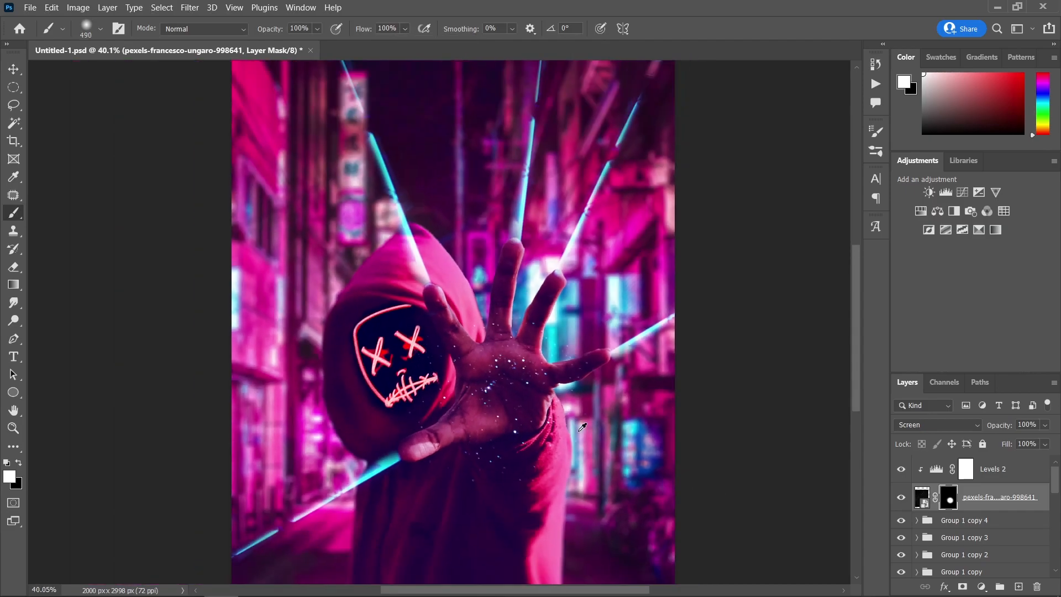
pyautogui.scroll(1, 579, 431)
pyautogui.scroll(1, 572, 421)
pyautogui.moveTo(530, 387)
pyautogui.mouseDown()
pyautogui.moveTo(489, 359)
pyautogui.moveTo(524, 370)
pyautogui.mouseUp()
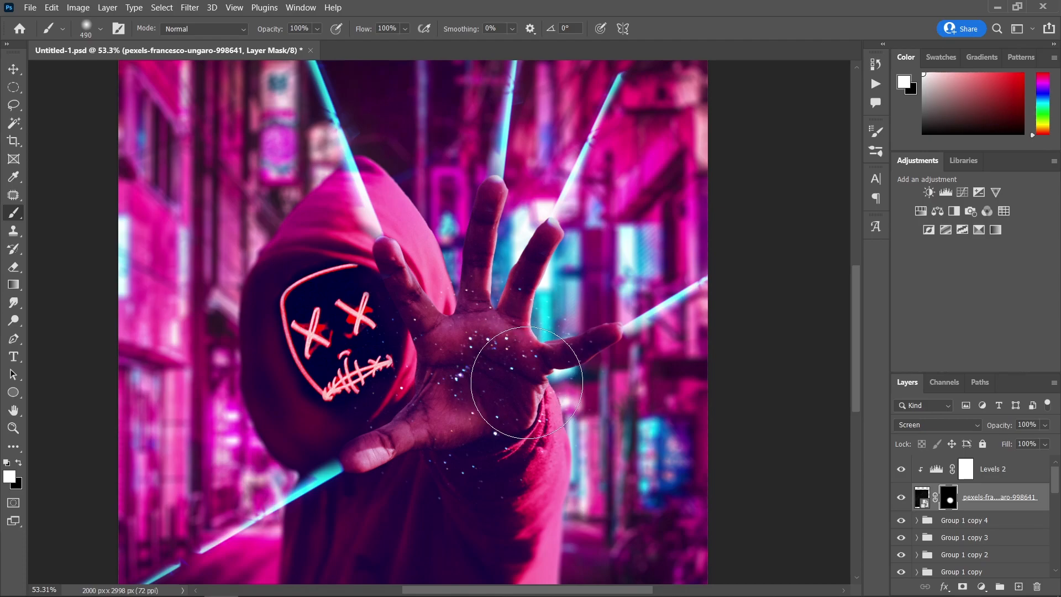
# - Duplicate the starry layer with its Levels adjustment and scale the copy to 60.85% over the palm's centre
pyautogui.click(1006, 474)
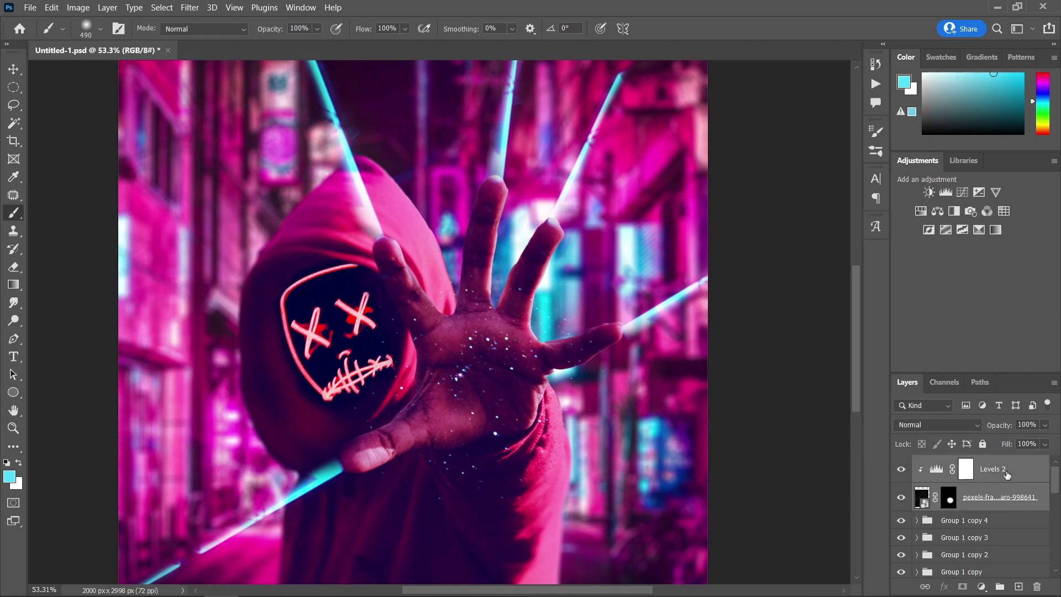
pyautogui.hotkey('ctrl', 'j')
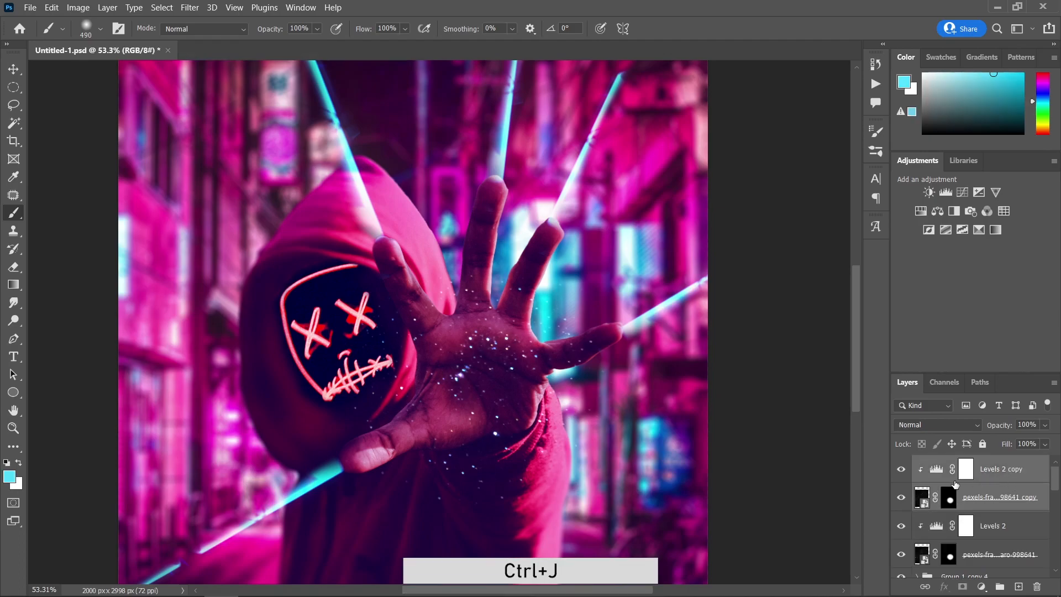
pyautogui.hotkey('ctrl', 't')
pyautogui.moveTo(651, 297); pyautogui.dragTo(504, 327)
pyautogui.moveTo(419, 336); pyautogui.dragTo(498, 352)
pyautogui.click(14, 69)
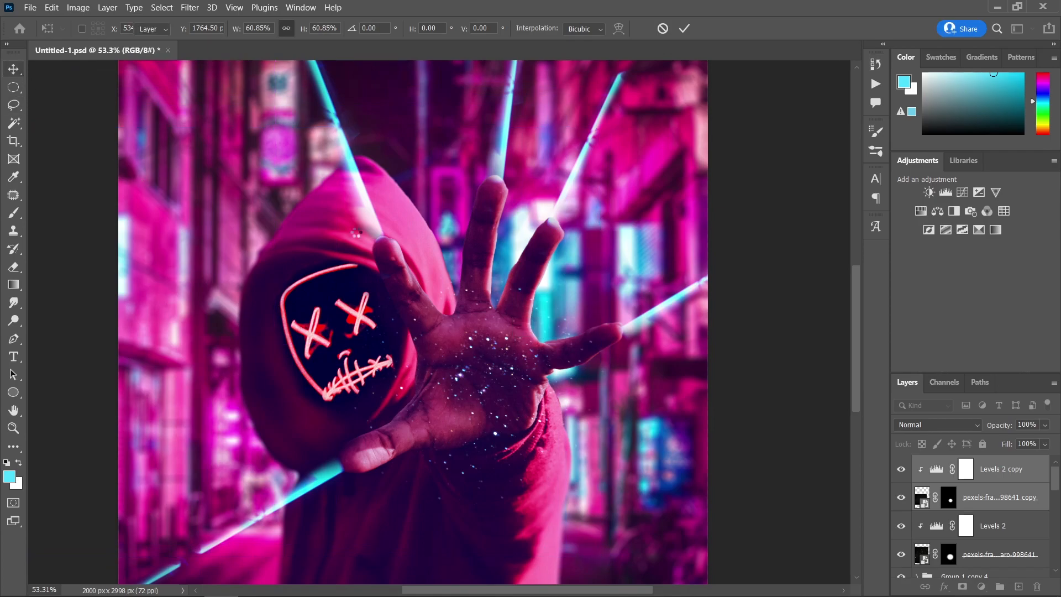
# - Set the duplicated Levels adjustment's midtones to 1.23 and white input to 114 to brighten the palm's stars
pyautogui.doubleClick(942, 470)
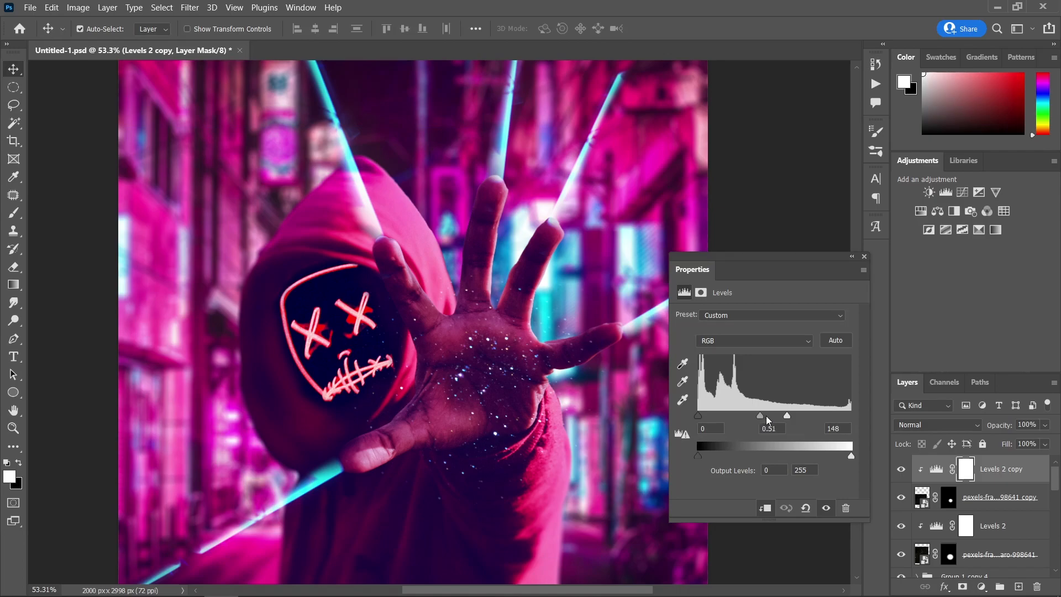
pyautogui.moveTo(753, 419); pyautogui.dragTo(739, 420)
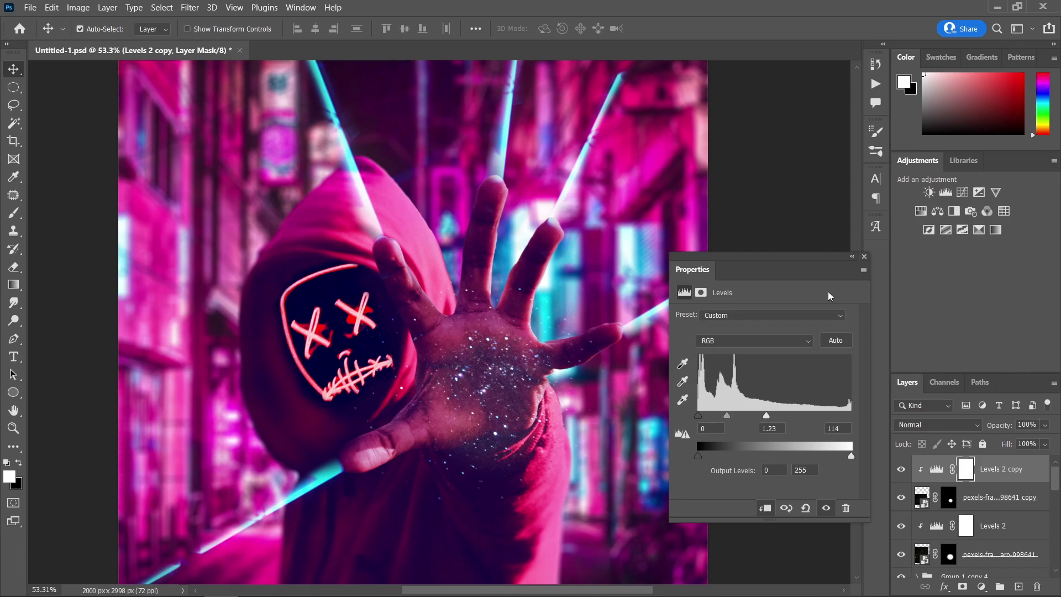
pyautogui.click(864, 256)
pyautogui.scroll(-1, 437, 326)
pyautogui.scroll(2, 437, 326)
pyautogui.scroll(-2, 437, 326)
pyautogui.scroll(2, 436, 326)
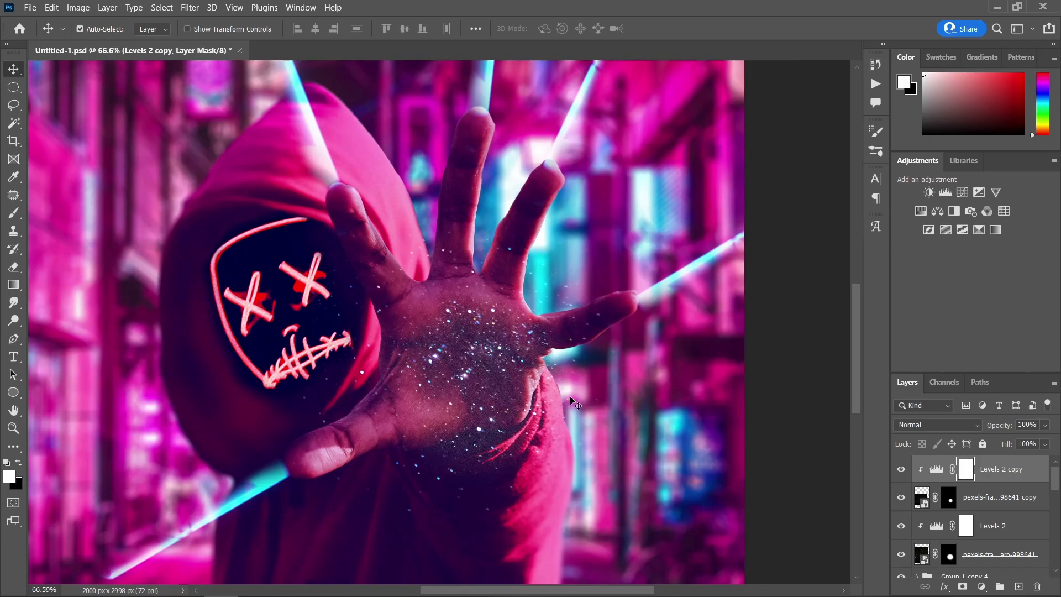
# - On a new layer, paint a white dot at the centre of the palm with a 52 px Hard Round brush
pyautogui.click(1019, 587)
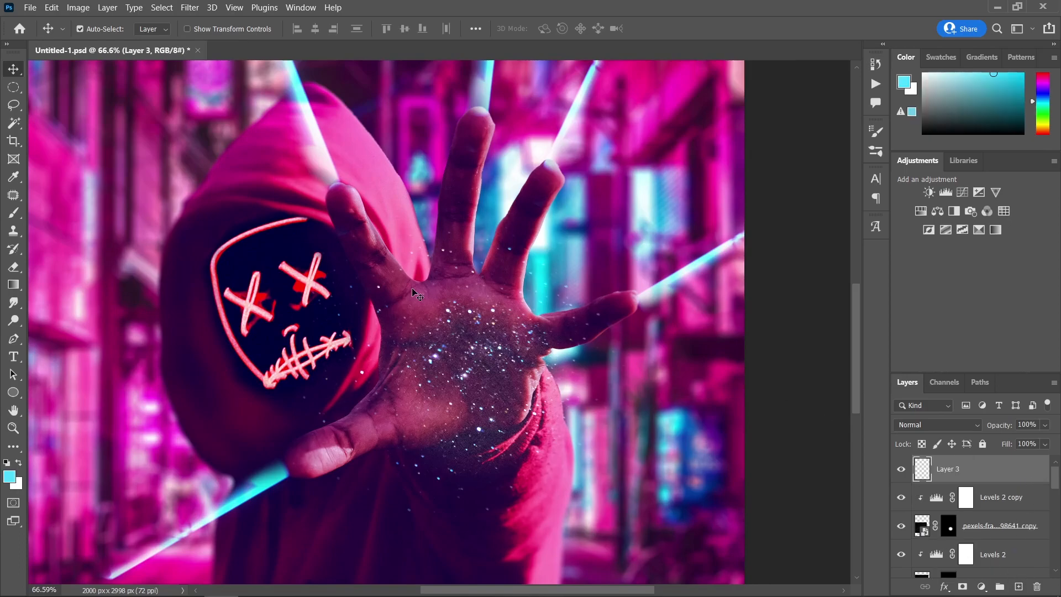
pyautogui.click(7, 214)
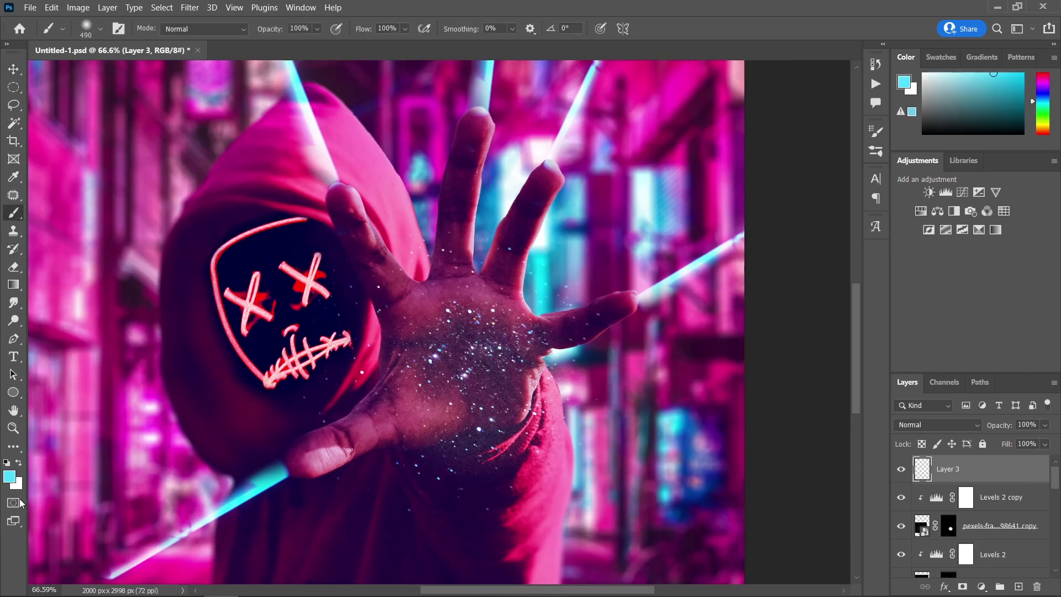
pyautogui.click(22, 467)
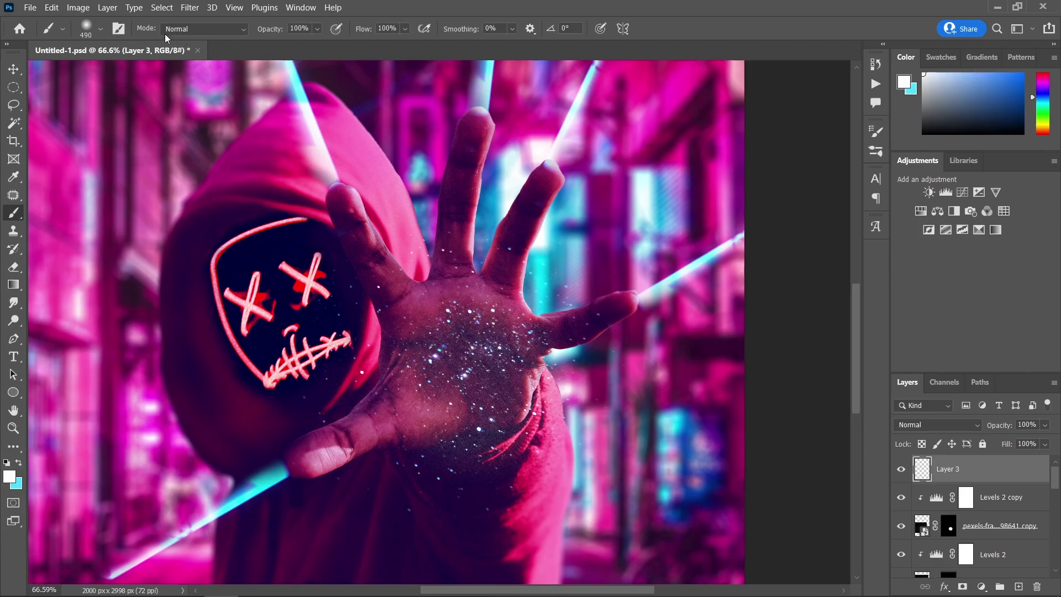
pyautogui.click(102, 30)
pyautogui.click(85, 242)
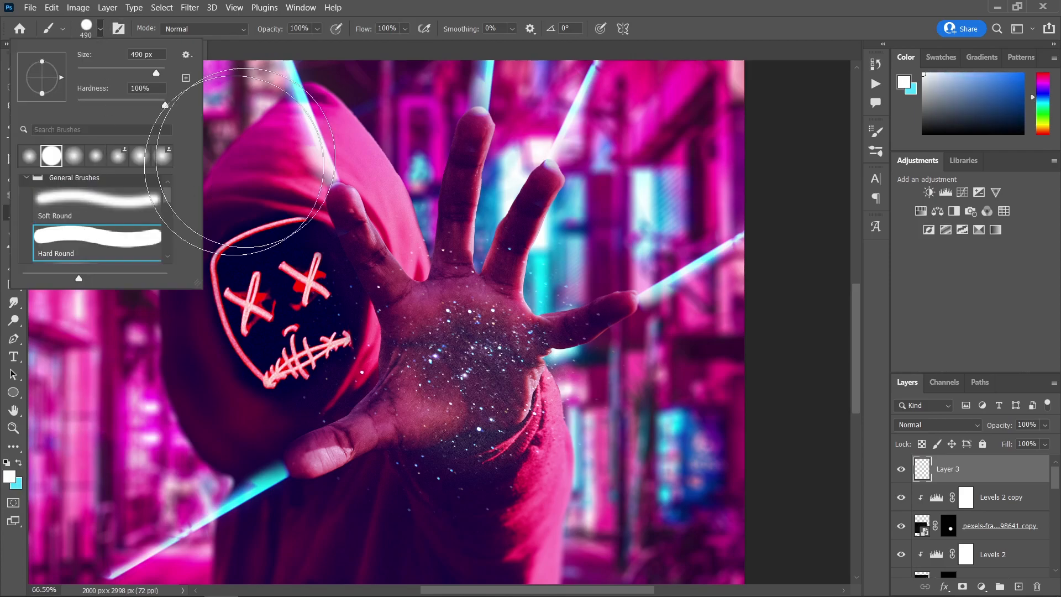
pyautogui.moveTo(542, 366); pyautogui.dragTo(436, 378)
pyautogui.scroll(5, 436, 375)
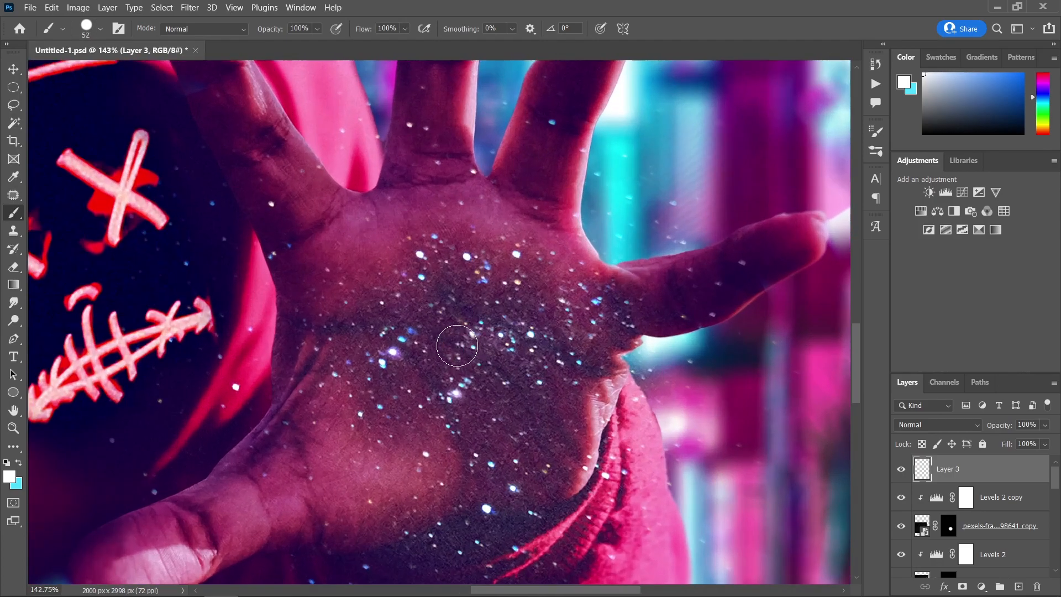
pyautogui.click(456, 343)
pyautogui.scroll(-6, 519, 334)
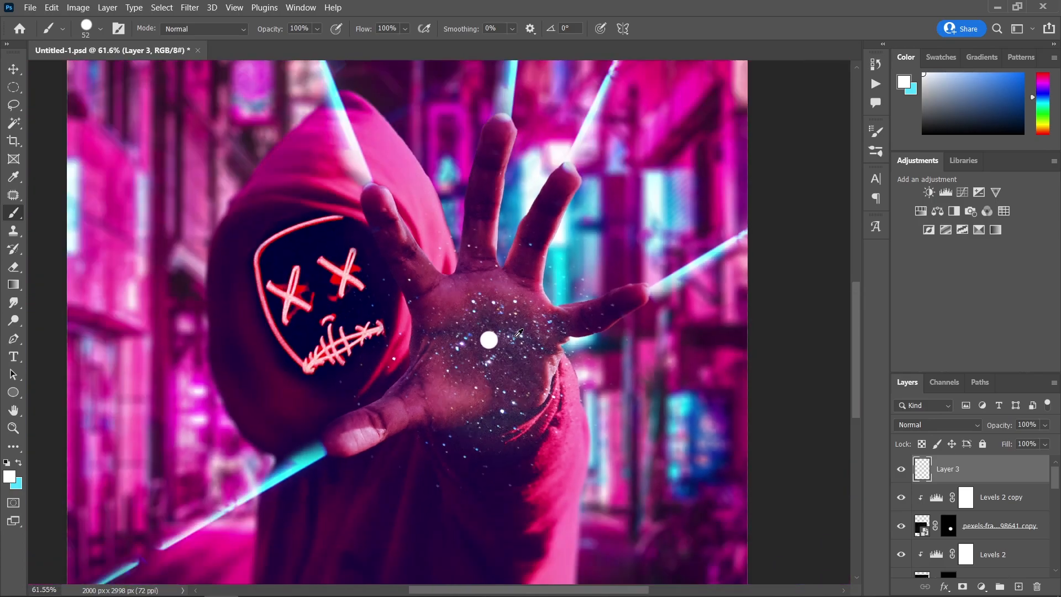
pyautogui.scroll(7, 526, 335)
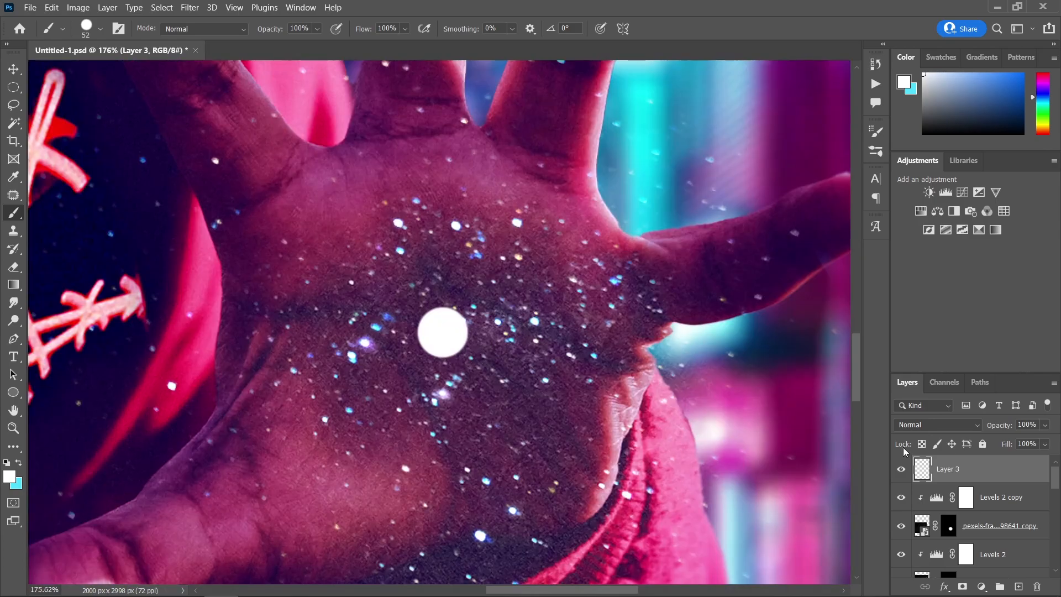
# - Add a new layer beneath the white dot's layer and set the foreground colour to cyan #4cdfff
pyautogui.click(1019, 587)
pyautogui.moveTo(972, 474)
pyautogui.mouseDown()
pyautogui.moveTo(964, 507)
pyautogui.moveTo(955, 480)
pyautogui.mouseUp()
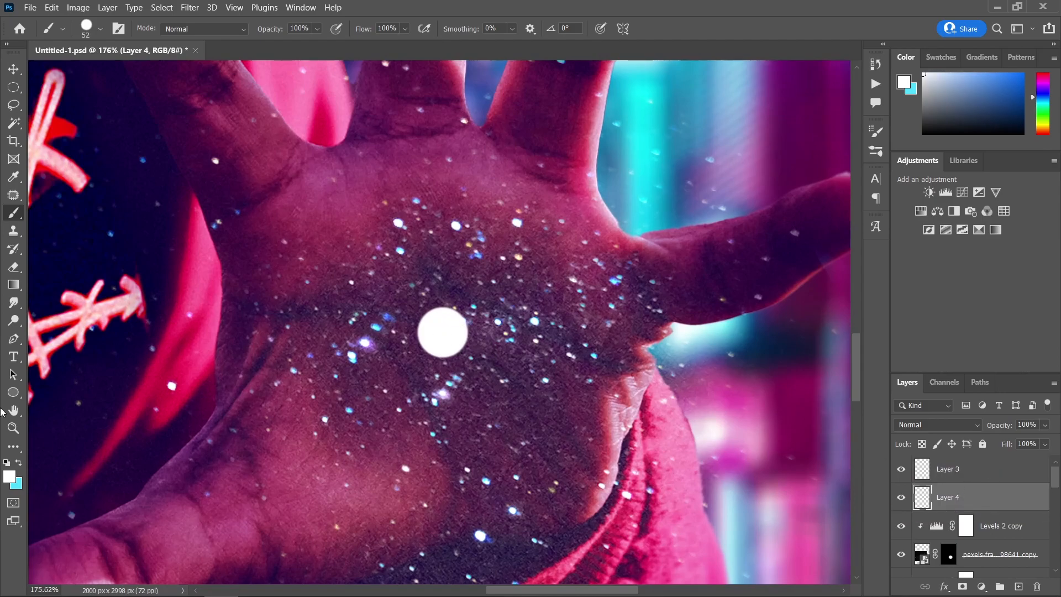
pyautogui.click(20, 464)
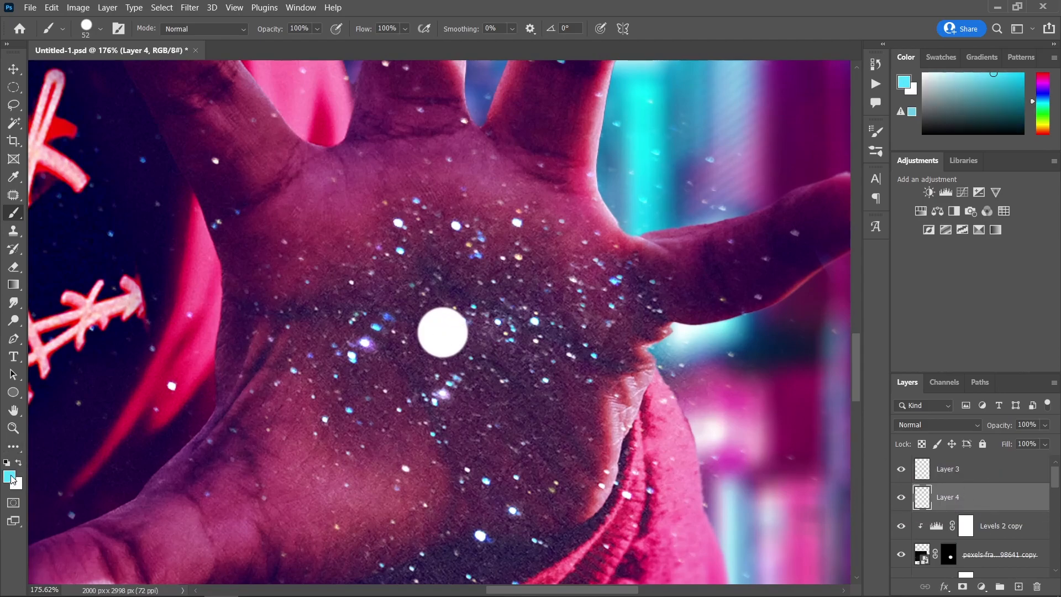
pyautogui.click(10, 476)
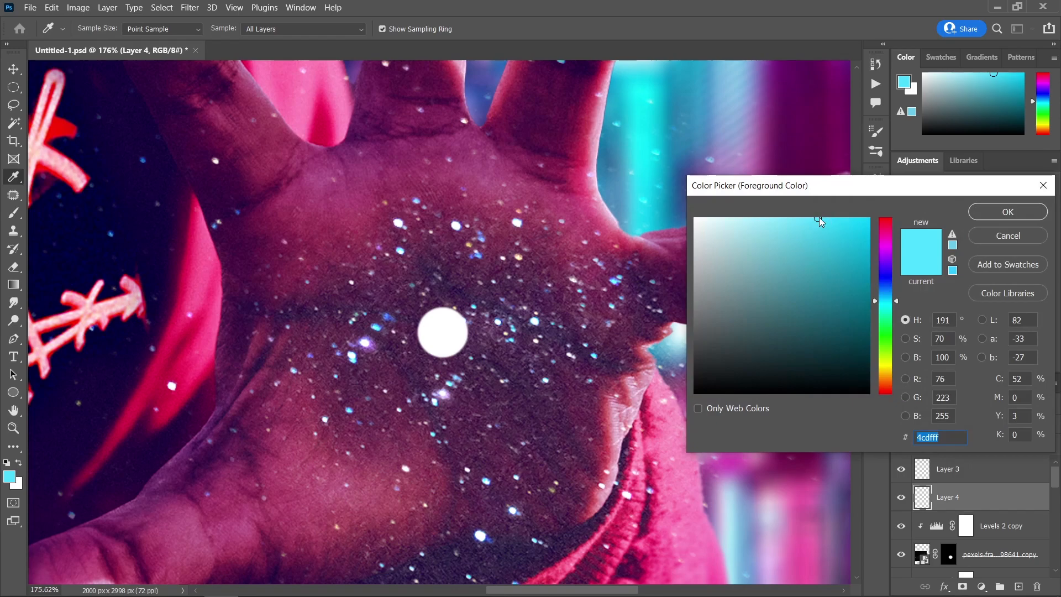
pyautogui.click(1008, 212)
pyautogui.press('b')
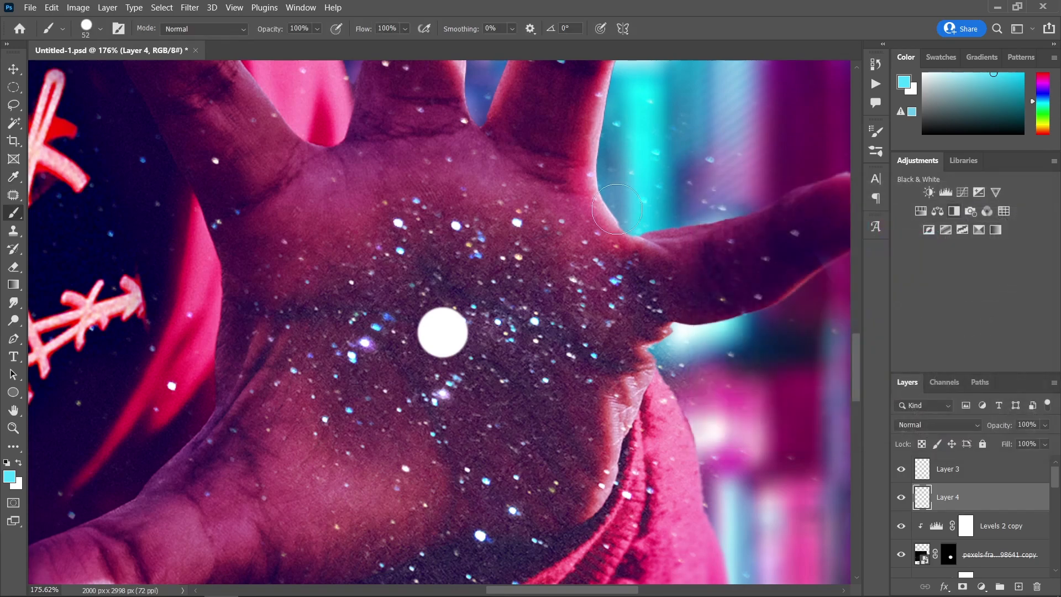
# - Paint a soft cyan glow around the white dot with a 127 px Soft Round brush at 50% flow
pyautogui.click(99, 29)
pyautogui.click(100, 206)
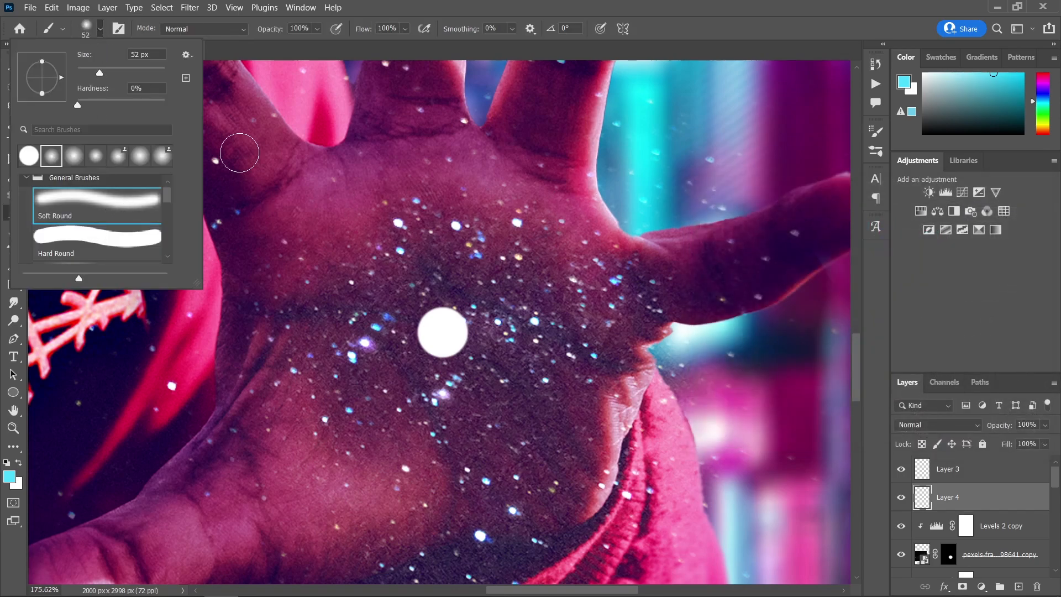
pyautogui.click(406, 29)
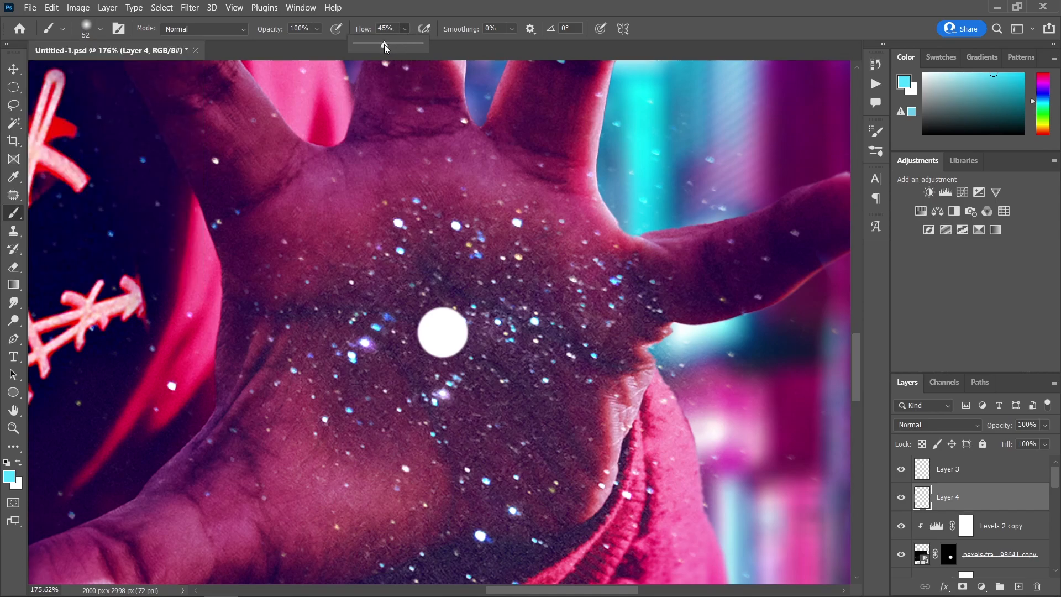
pyautogui.moveTo(387, 45); pyautogui.dragTo(387, 46)
pyautogui.moveTo(446, 327); pyautogui.dragTo(488, 327)
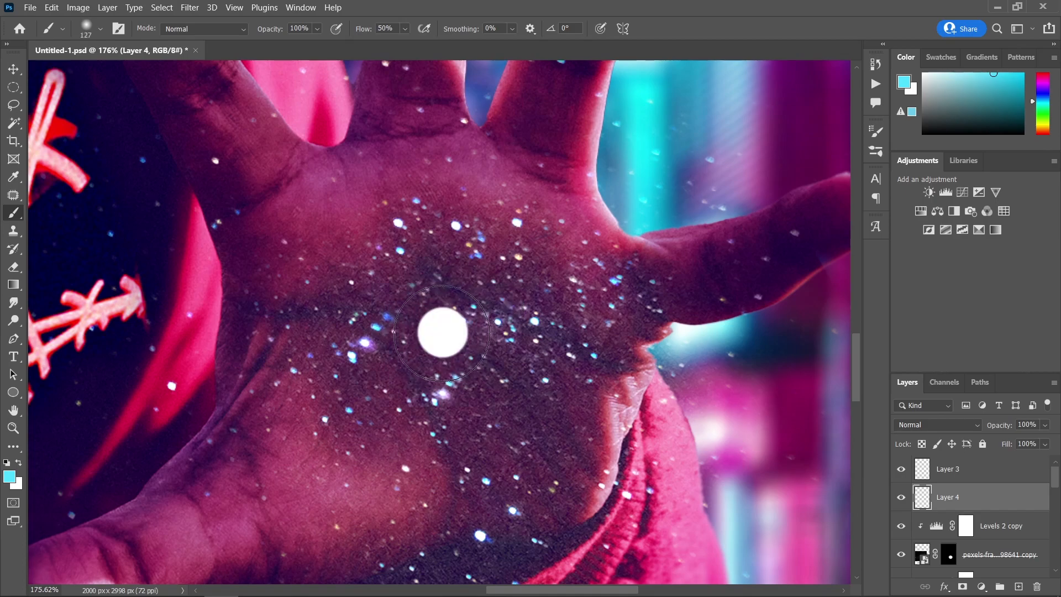
pyautogui.scroll(-6, 504, 320)
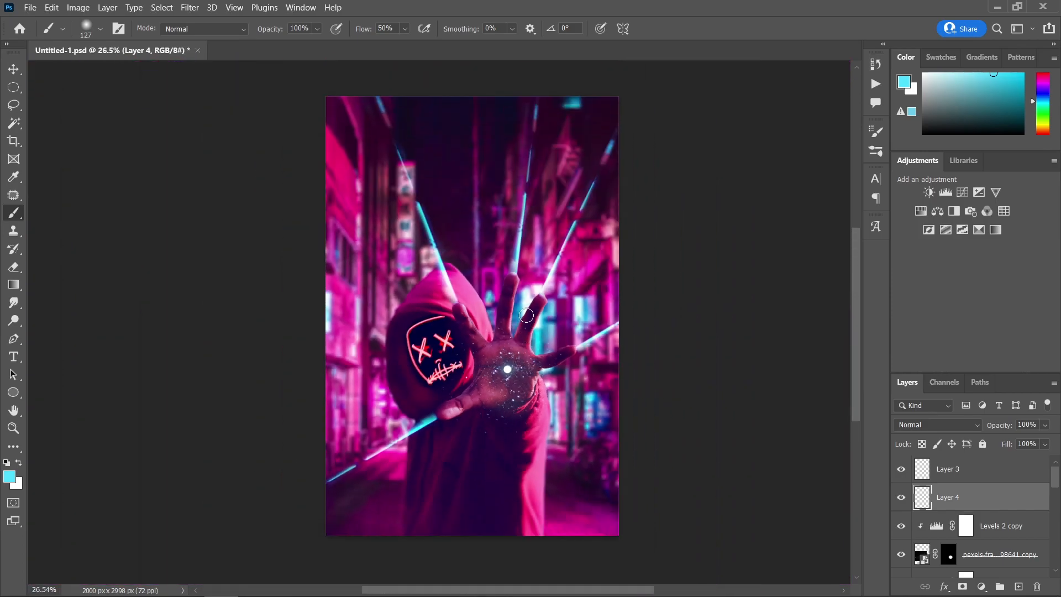
pyautogui.scroll(3, 518, 365)
pyautogui.scroll(-3, 515, 376)
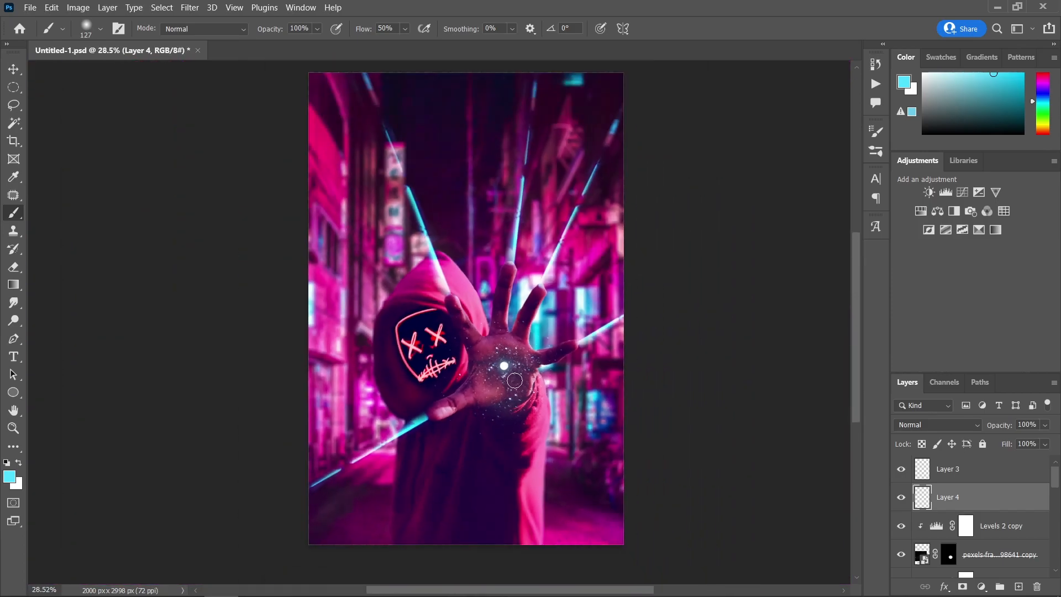
pyautogui.scroll(5, 515, 374)
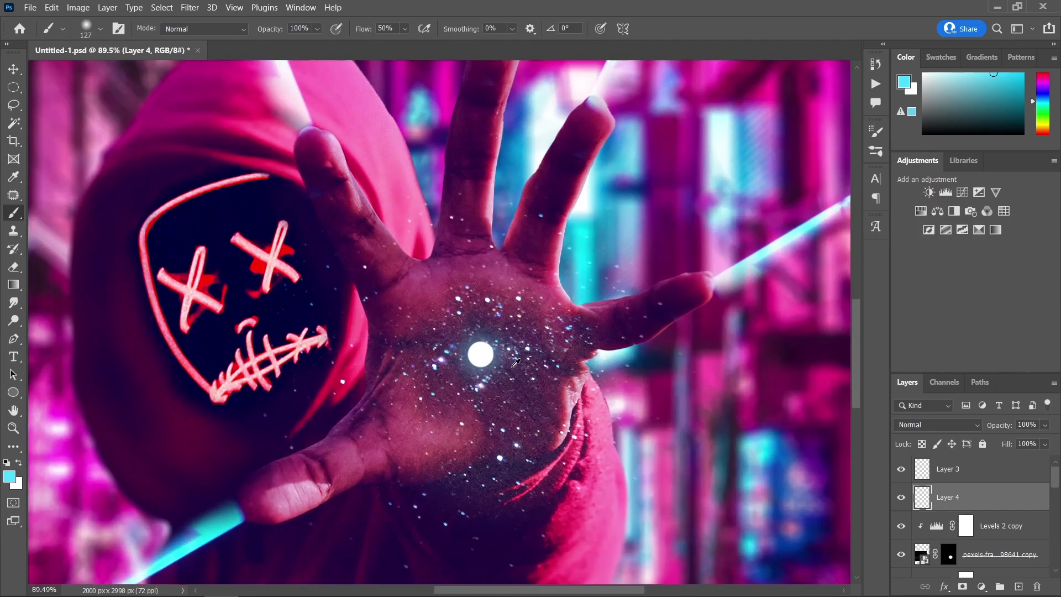
pyautogui.scroll(1, 538, 325)
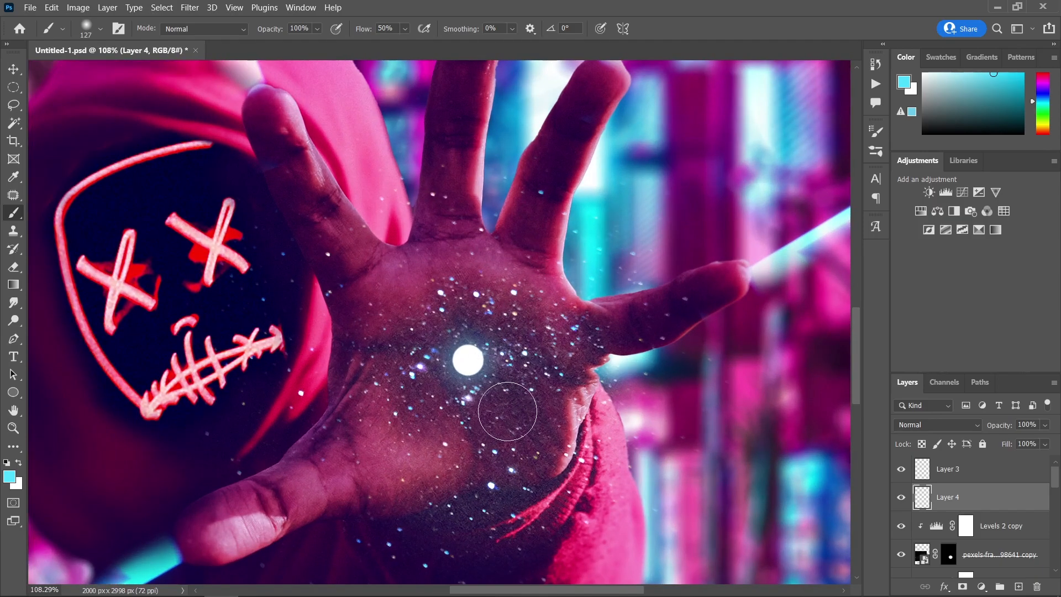
# - Add a Hue/Saturation adjustment above Hue/Saturation 2 and clip it to the figure's layer
pyautogui.scroll(-6, 1017, 535)
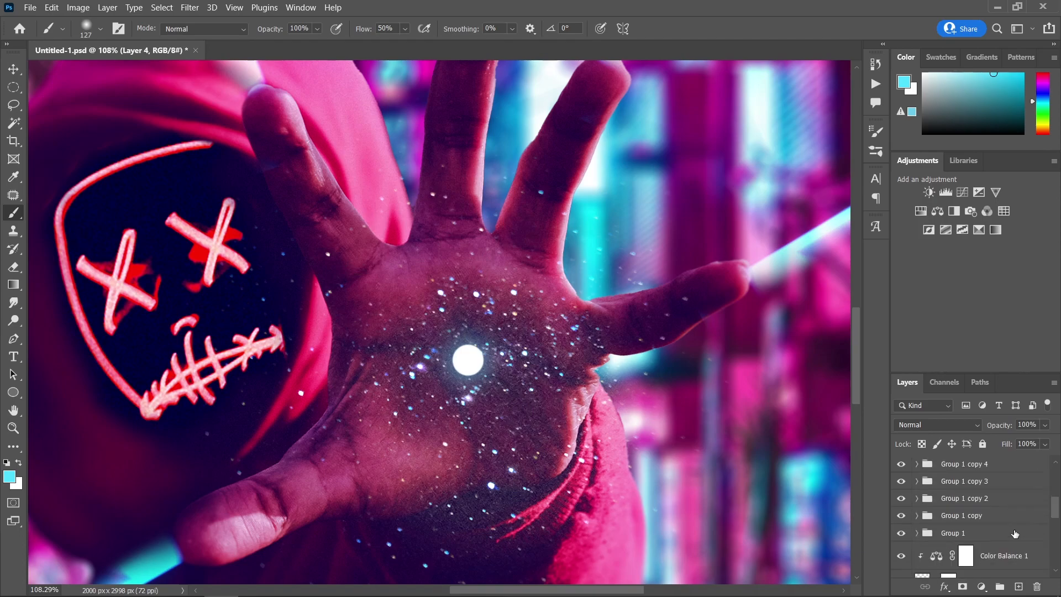
pyautogui.click(998, 557)
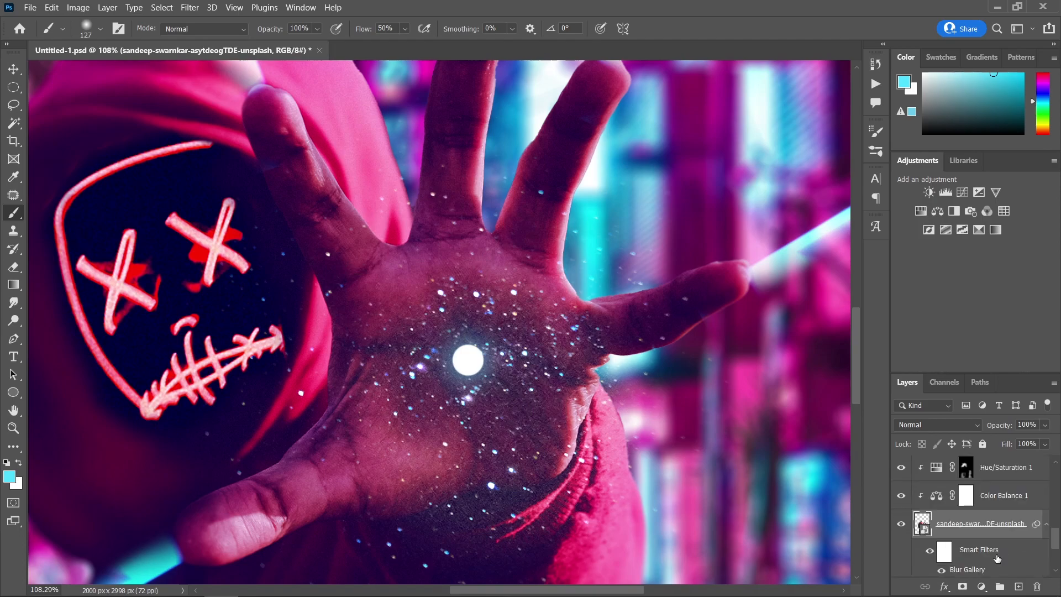
pyautogui.scroll(1, 997, 557)
pyautogui.click(1001, 500)
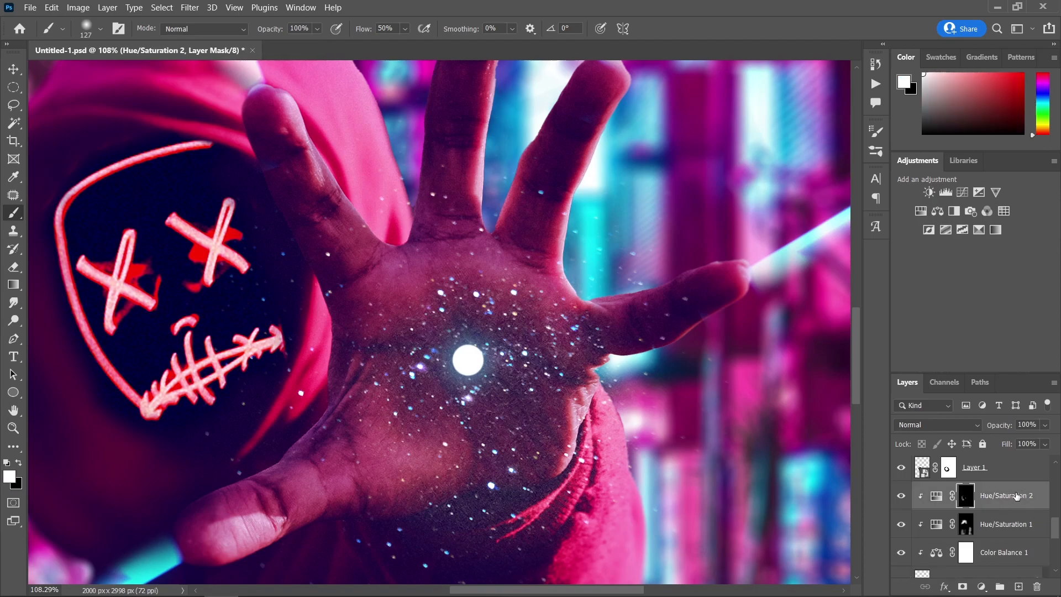
pyautogui.click(983, 586)
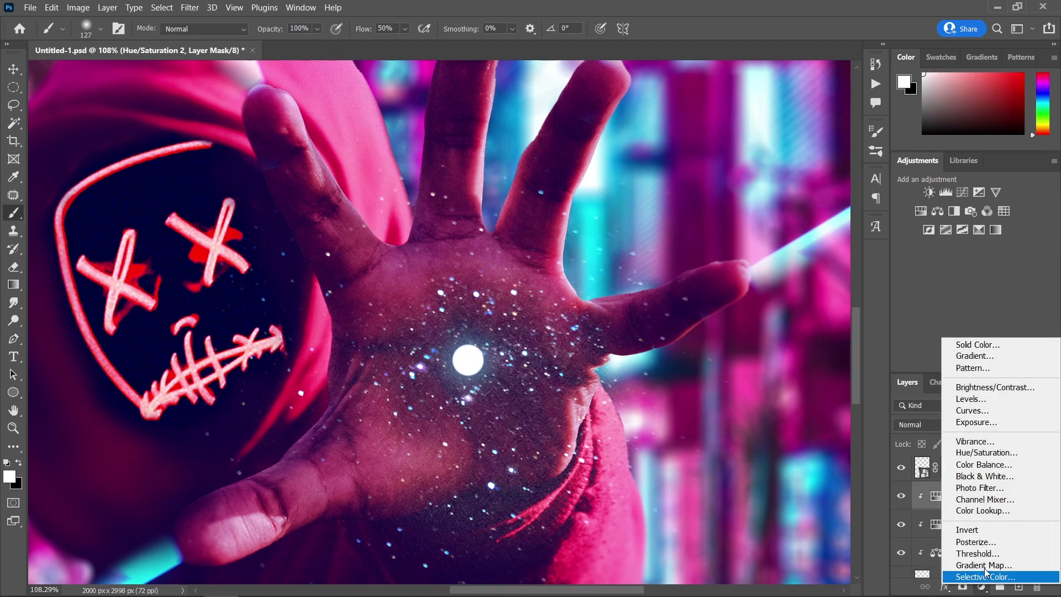
pyautogui.click(975, 458)
pyautogui.click(765, 508)
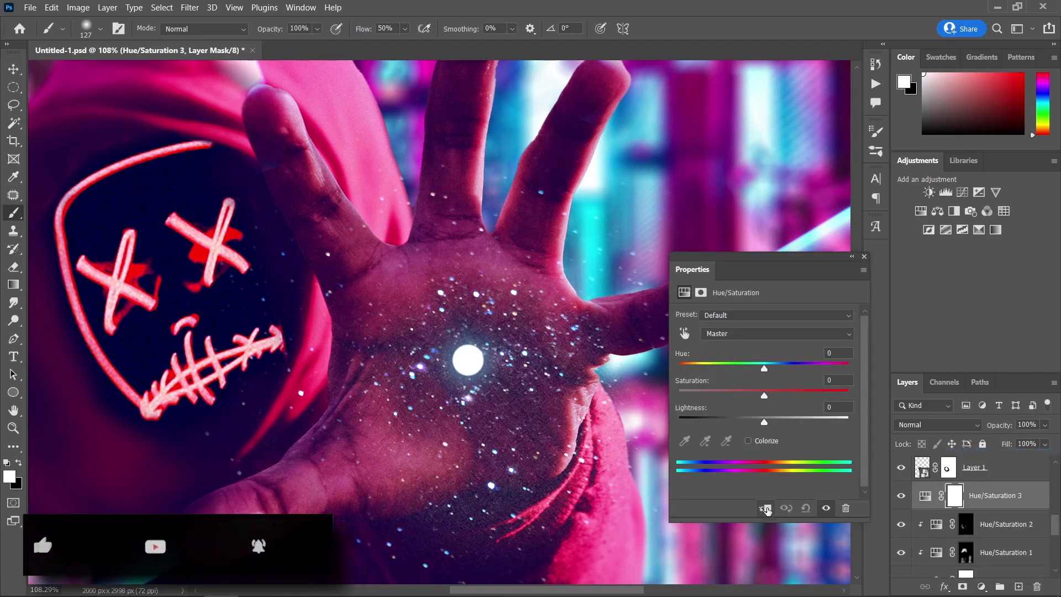
# - Colorize the new adjustment with hue 193, saturation 100 and a raised lightness, and invert its mask to black
pyautogui.click(749, 441)
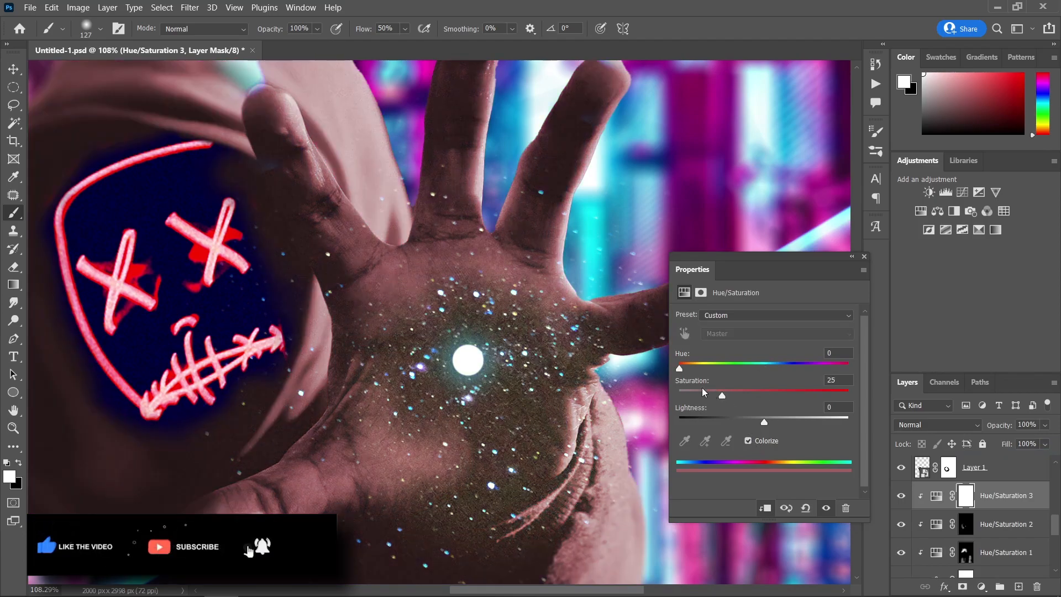
pyautogui.moveTo(722, 395); pyautogui.dragTo(849, 396)
pyautogui.moveTo(679, 368); pyautogui.dragTo(773, 377)
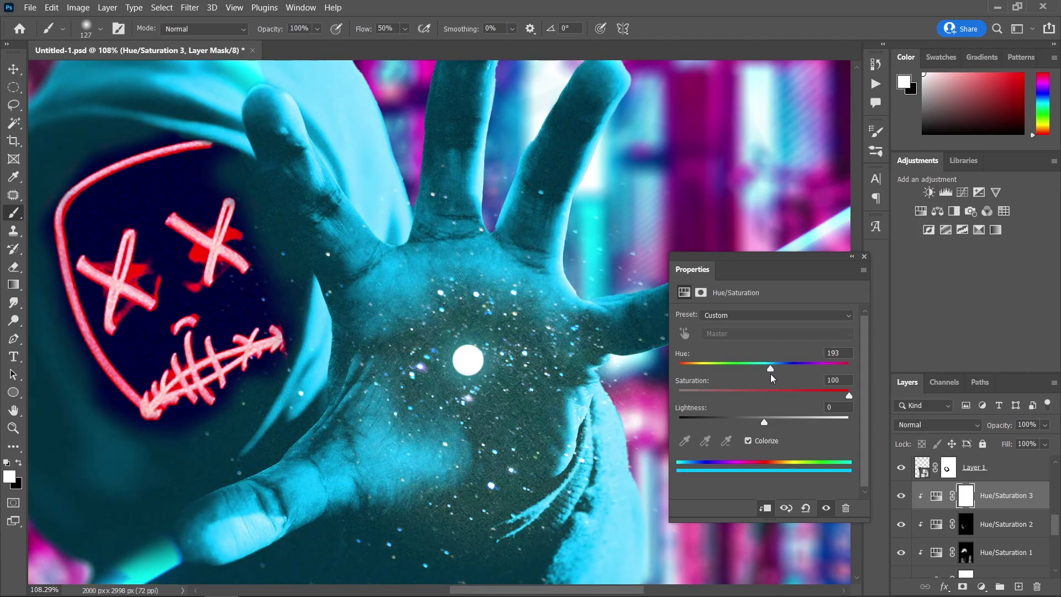
pyautogui.moveTo(766, 424); pyautogui.dragTo(796, 422)
pyautogui.click(864, 257)
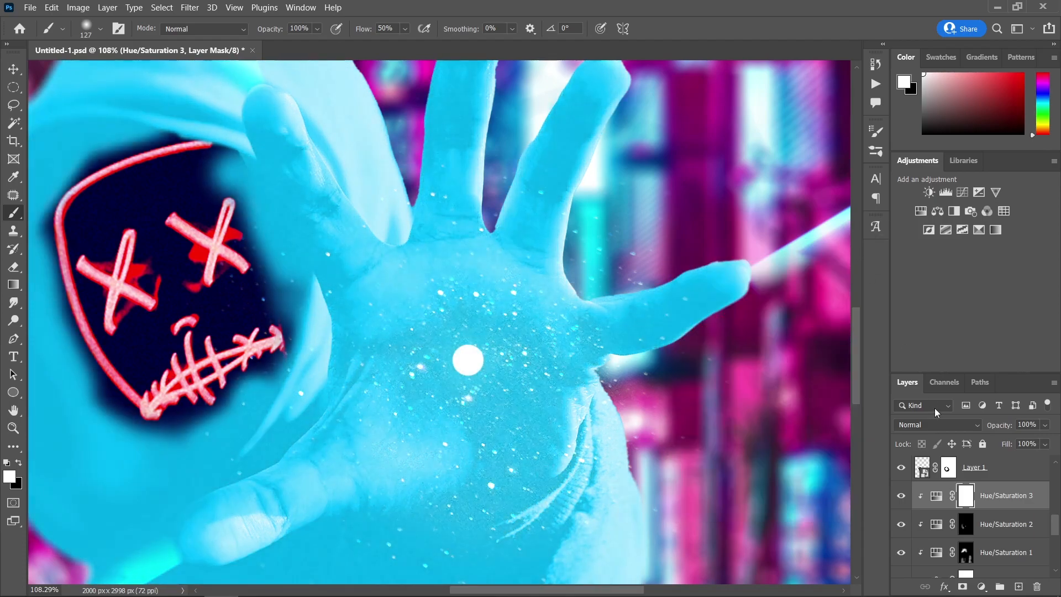
pyautogui.hotkey('ctrl', 'i')
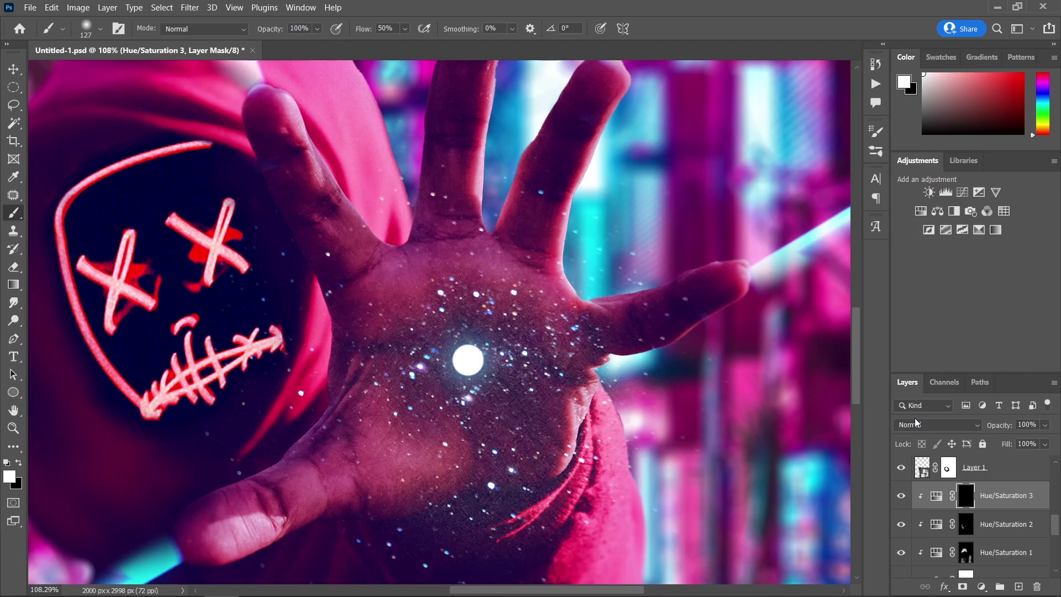
# - Set the brush flow to 15% and paint white on the Hue/Saturation 3 mask to tint the palm around the dot cyan
pyautogui.click(100, 29)
pyautogui.scroll(-3, 499, 398)
pyautogui.moveTo(465, 346); pyautogui.dragTo(503, 345)
pyautogui.moveTo(396, 44); pyautogui.dragTo(391, 45)
pyautogui.scroll(3, 461, 352)
pyautogui.moveTo(461, 351); pyautogui.dragTo(453, 357)
pyautogui.moveTo(385, 410)
pyautogui.mouseDown()
pyautogui.moveTo(411, 421)
pyautogui.moveTo(400, 432)
pyautogui.moveTo(512, 435)
pyautogui.moveTo(521, 414)
pyautogui.mouseUp()
pyautogui.hotkey('ctrl', 'z')
pyautogui.moveTo(459, 344); pyautogui.dragTo(501, 347)
pyautogui.moveTo(464, 242)
pyautogui.mouseDown()
pyautogui.moveTo(473, 238)
pyautogui.moveTo(423, 265)
pyautogui.moveTo(369, 247)
pyautogui.mouseUp()
pyautogui.moveTo(491, 322)
pyautogui.mouseDown()
pyautogui.moveTo(410, 433)
pyautogui.moveTo(385, 429)
pyautogui.moveTo(448, 441)
pyautogui.moveTo(350, 426)
pyautogui.mouseUp()
pyautogui.scroll(-3, 514, 369)
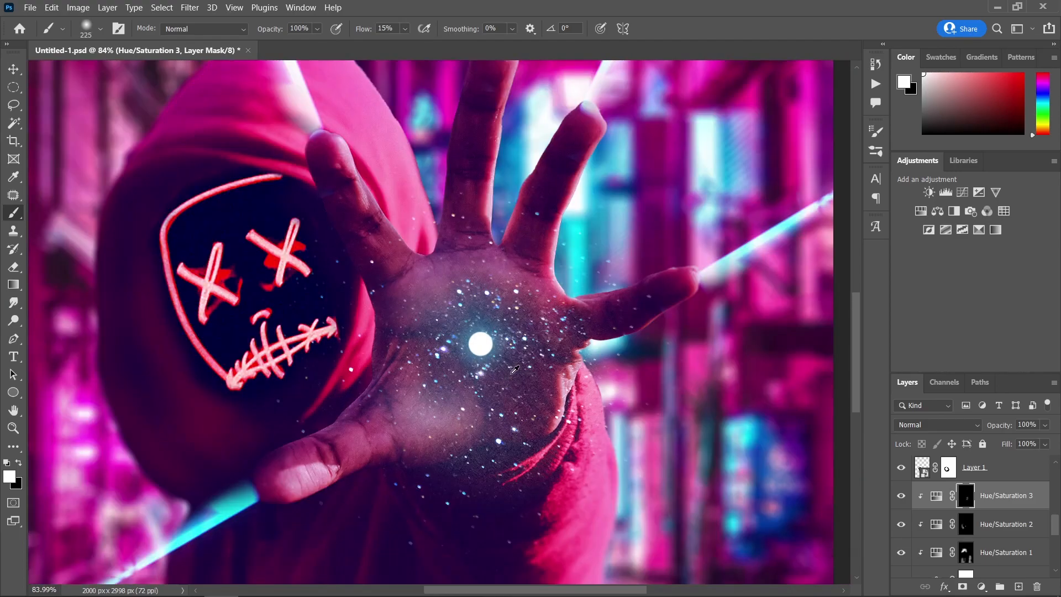
# - Spread the cyan tint further across the palm on the same mask with a 259 px soft brush
pyautogui.scroll(-2, 514, 369)
pyautogui.scroll(4, 514, 369)
pyautogui.moveTo(565, 338); pyautogui.dragTo(592, 344)
pyautogui.scroll(-4, 597, 354)
pyautogui.scroll(2, 601, 371)
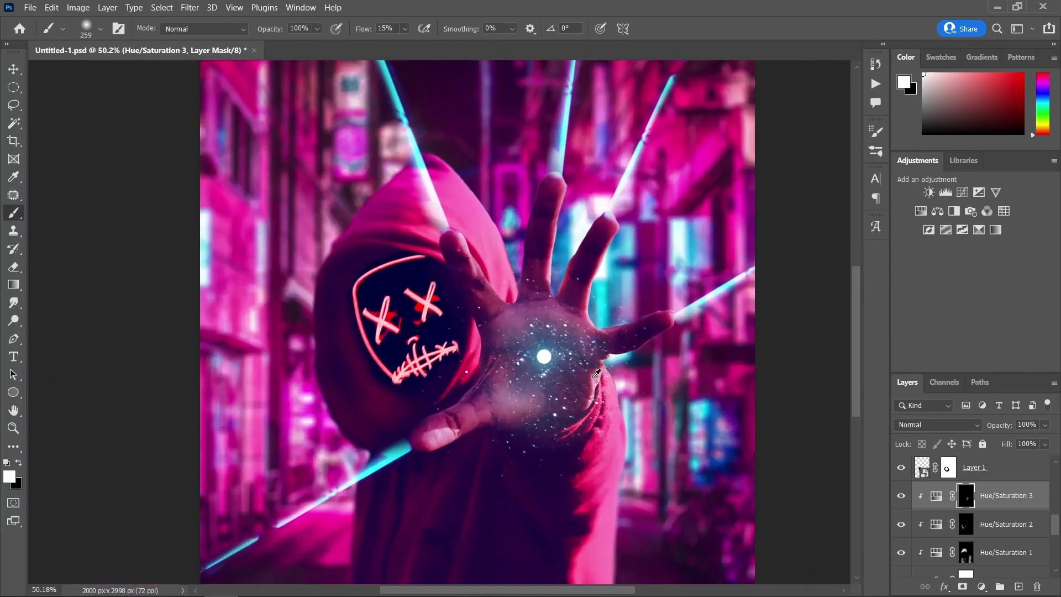
pyautogui.scroll(3, 601, 371)
pyautogui.scroll(-3, 532, 352)
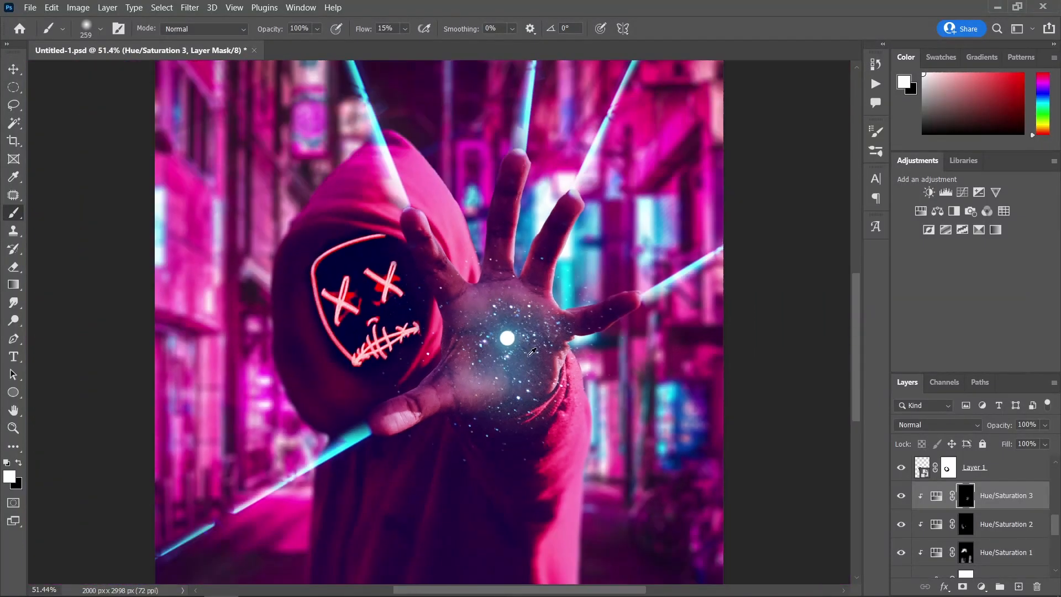
pyautogui.scroll(-1, 532, 352)
pyautogui.scroll(3, 528, 340)
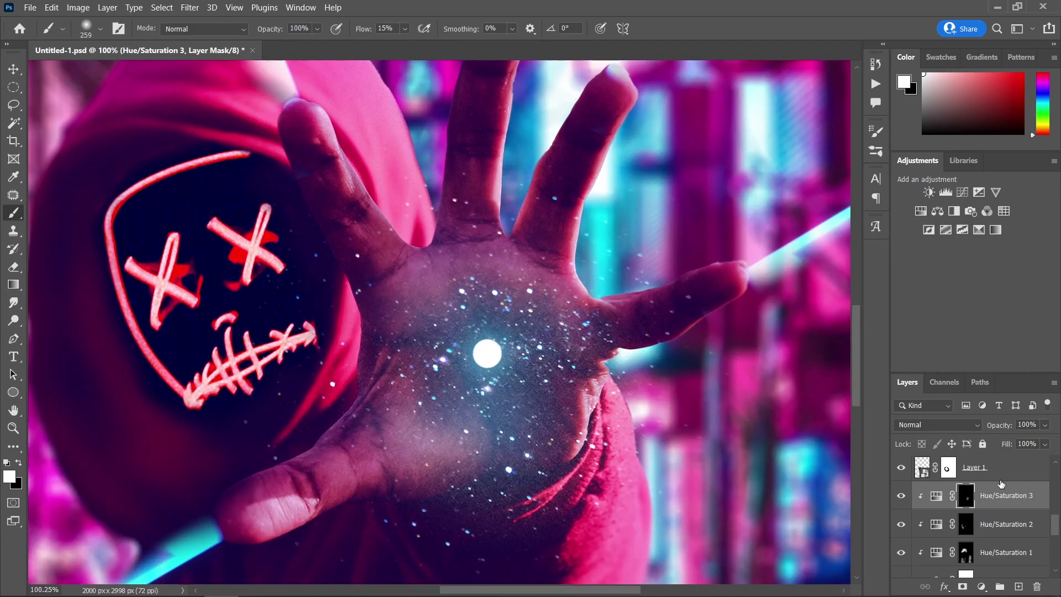
# - Add a clipped Brightness/Contrast adjustment above Hue/Saturation 3 with brightness 150, and invert its mask to black
pyautogui.click(983, 587)
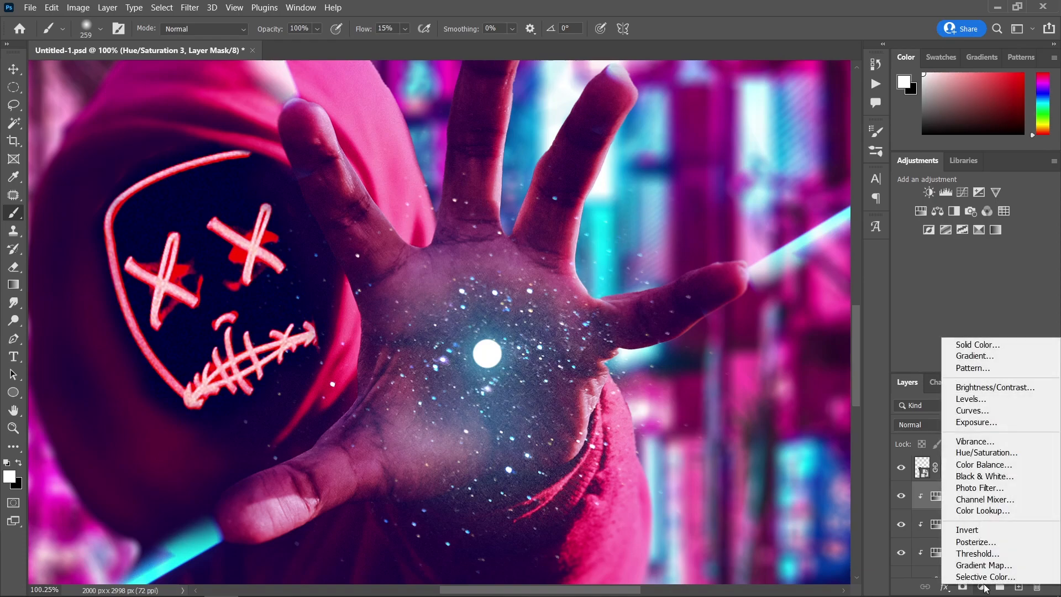
pyautogui.click(989, 387)
pyautogui.click(765, 508)
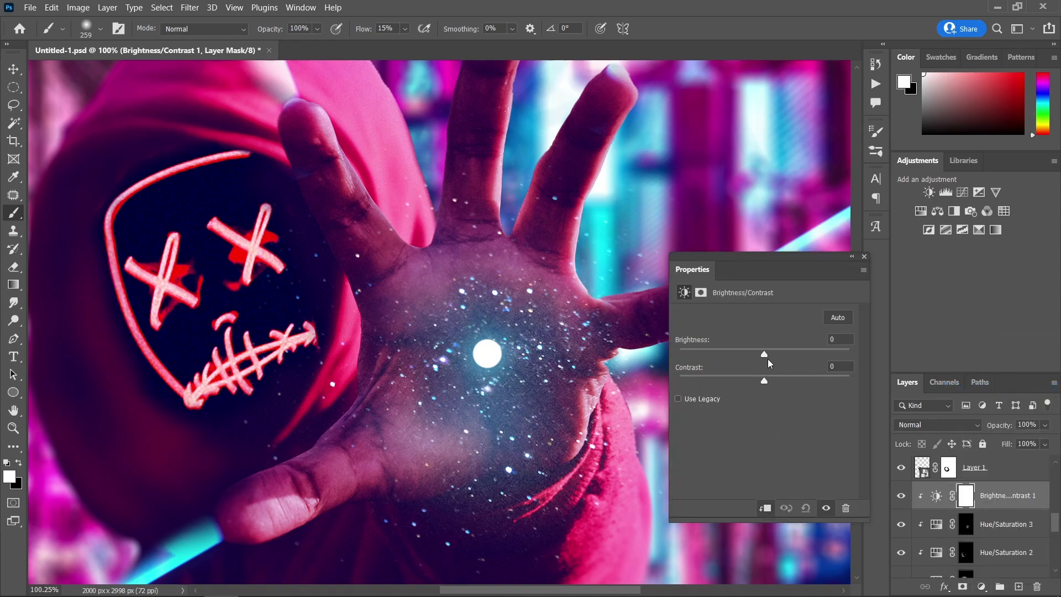
pyautogui.moveTo(765, 353); pyautogui.dragTo(908, 366)
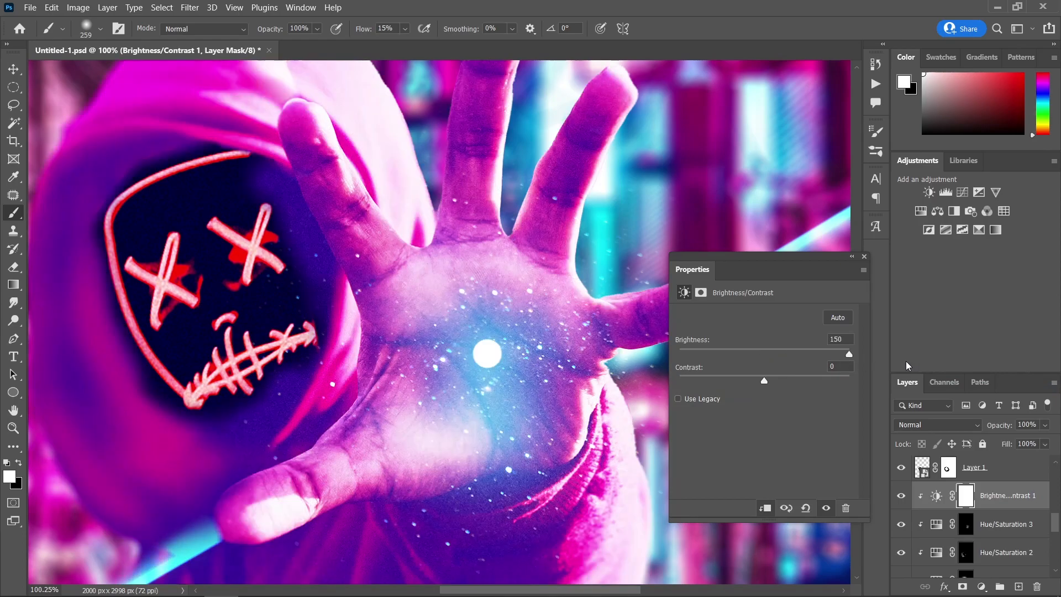
pyautogui.click(865, 257)
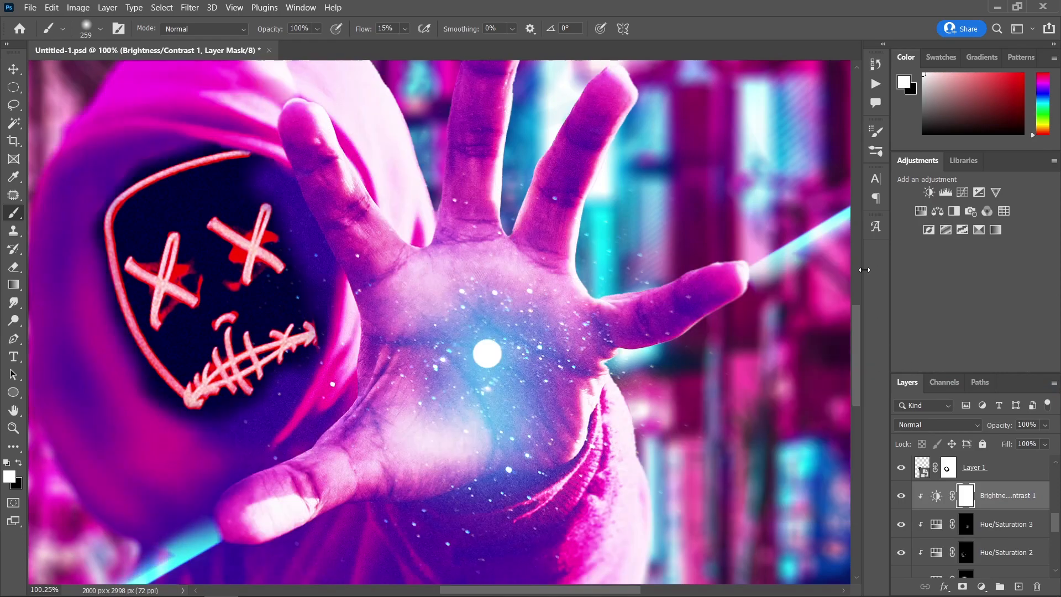
pyautogui.hotkey('ctrl', 'i')
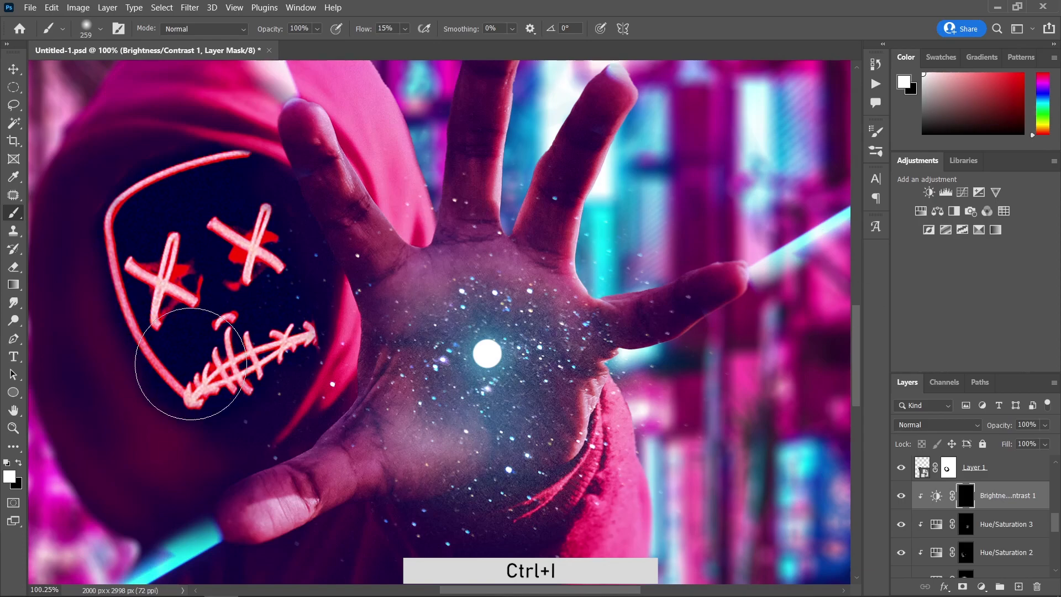
# - Set the brush flow to 10% and paint white on the Brightness/Contrast mask with a 369 px brush to brighten the palm
pyautogui.scroll(2, 495, 349)
pyautogui.moveTo(494, 350); pyautogui.dragTo(458, 349)
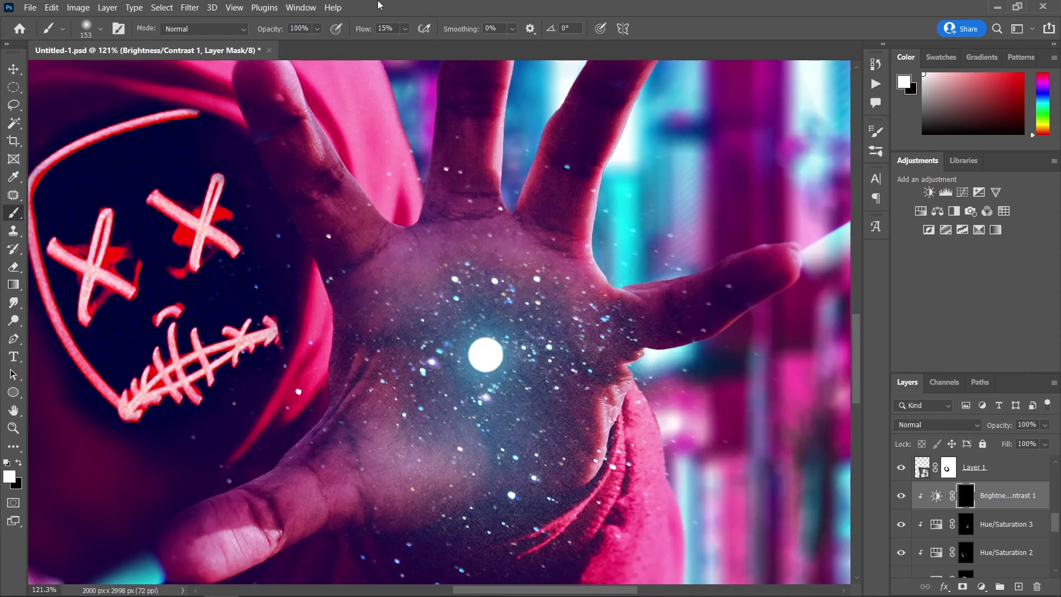
pyautogui.click(407, 30)
pyautogui.moveTo(407, 43); pyautogui.dragTo(405, 42)
pyautogui.moveTo(444, 305); pyautogui.dragTo(532, 323)
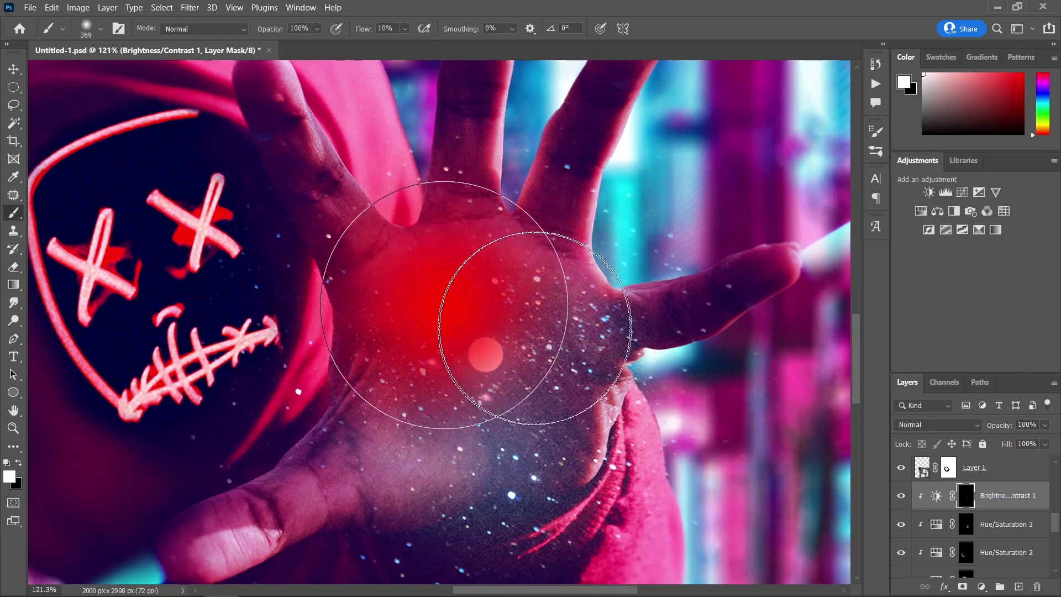
pyautogui.scroll(-8, 608, 381)
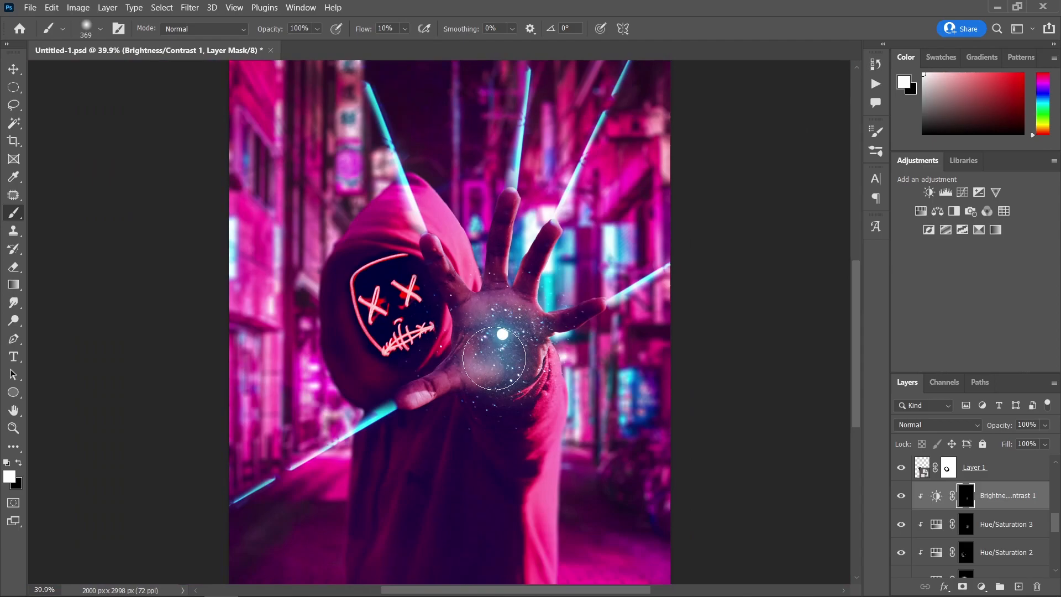
pyautogui.scroll(1, 609, 381)
pyautogui.scroll(-5, 608, 381)
pyautogui.scroll(5, 608, 381)
pyautogui.scroll(-8, 608, 381)
pyautogui.scroll(8, 609, 382)
pyautogui.scroll(2, 608, 381)
pyautogui.scroll(-5, 547, 387)
pyautogui.scroll(2, 545, 392)
pyautogui.scroll(1, 544, 393)
pyautogui.scroll(5, 535, 396)
# - Brighten the palm crease on the mask side of the hand using a smaller soft brush of about 70 px
pyautogui.moveTo(526, 400); pyautogui.dragTo(456, 396)
pyautogui.scroll(6, 505, 407)
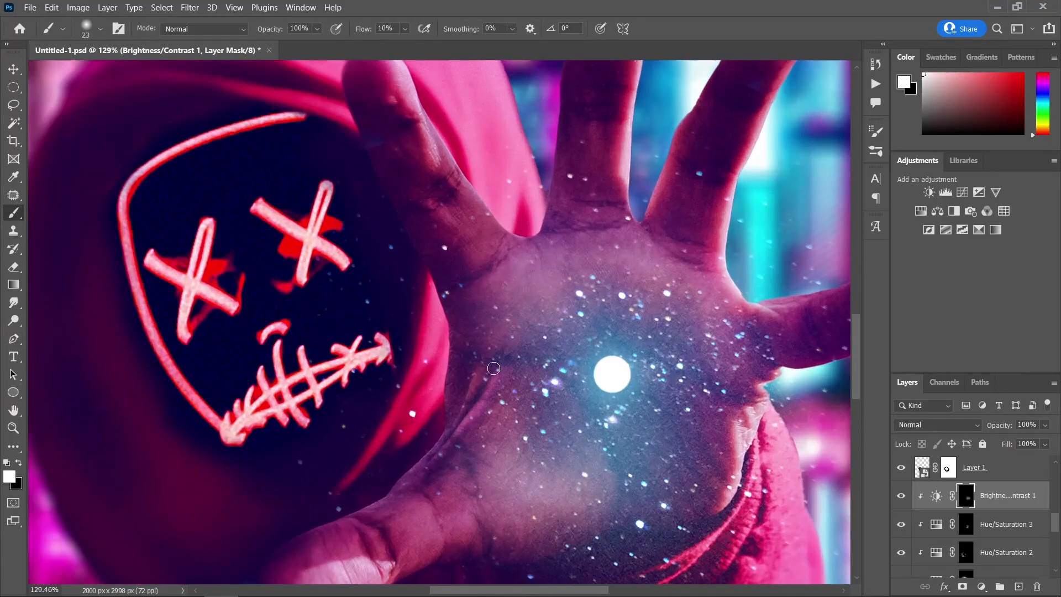
pyautogui.moveTo(515, 372); pyautogui.dragTo(539, 373)
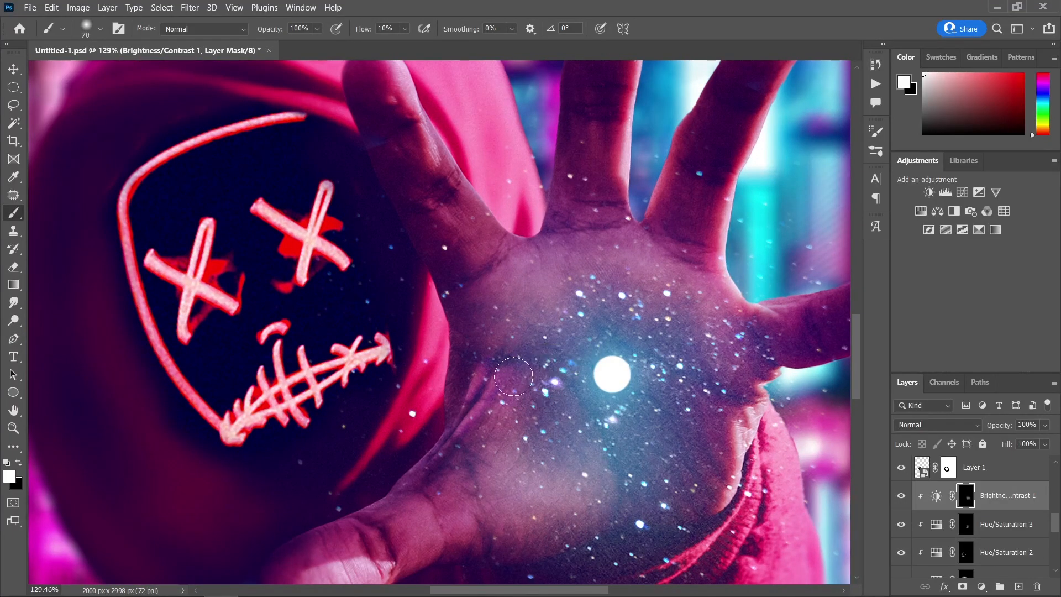
pyautogui.scroll(-6, 619, 414)
pyautogui.scroll(5, 619, 413)
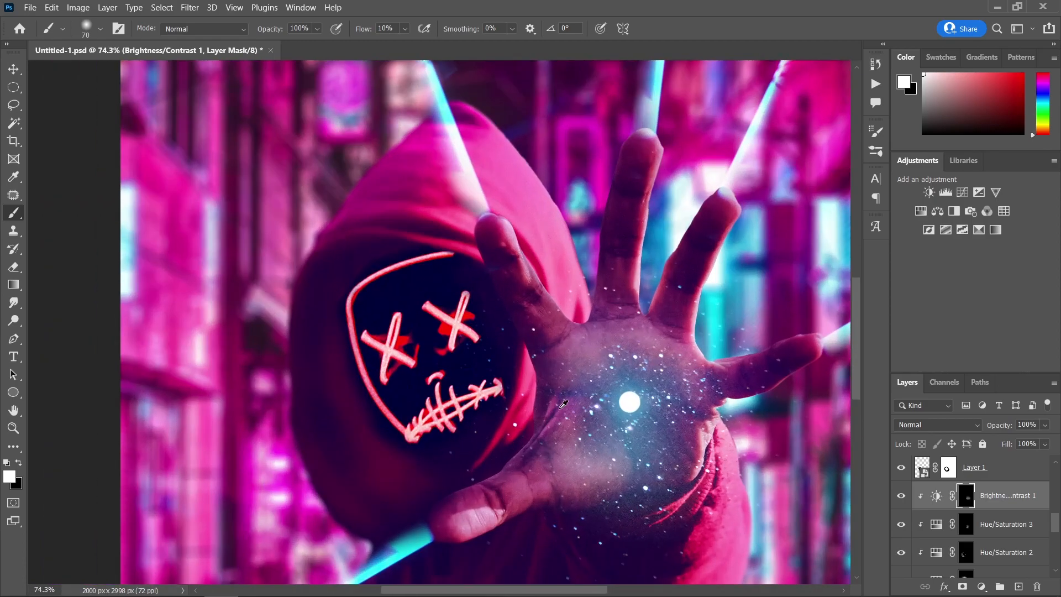
# - Paint white on the Hue/Saturation 3 mask along the palm crease nearest the masked face with a 49 px soft brush
pyautogui.press('x')
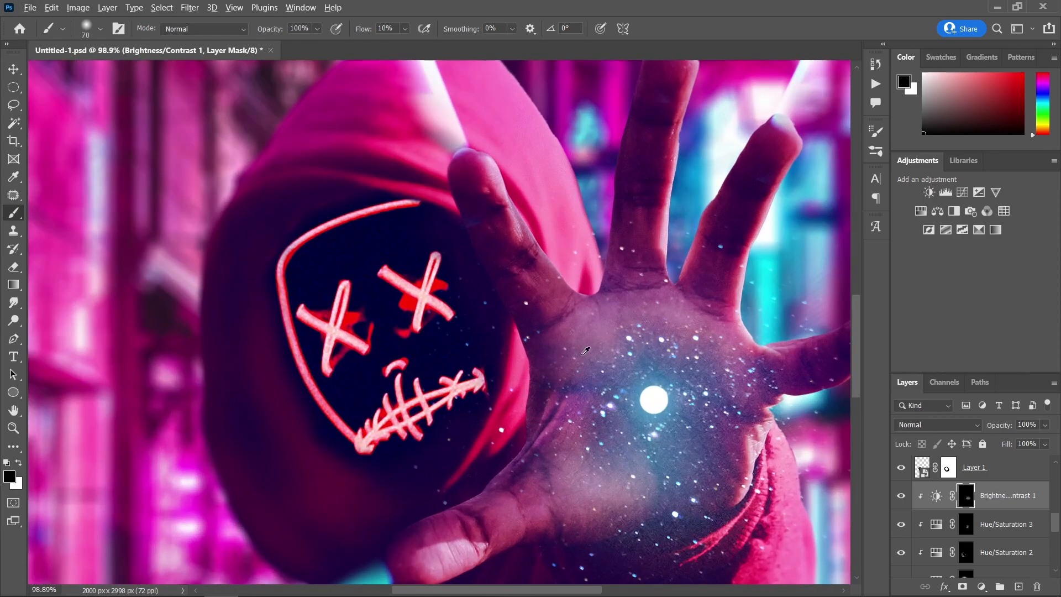
pyautogui.scroll(-6, 537, 401)
pyautogui.scroll(6, 600, 354)
pyautogui.moveTo(571, 446); pyautogui.dragTo(593, 446)
pyautogui.scroll(-2, 666, 418)
pyautogui.scroll(3, 670, 429)
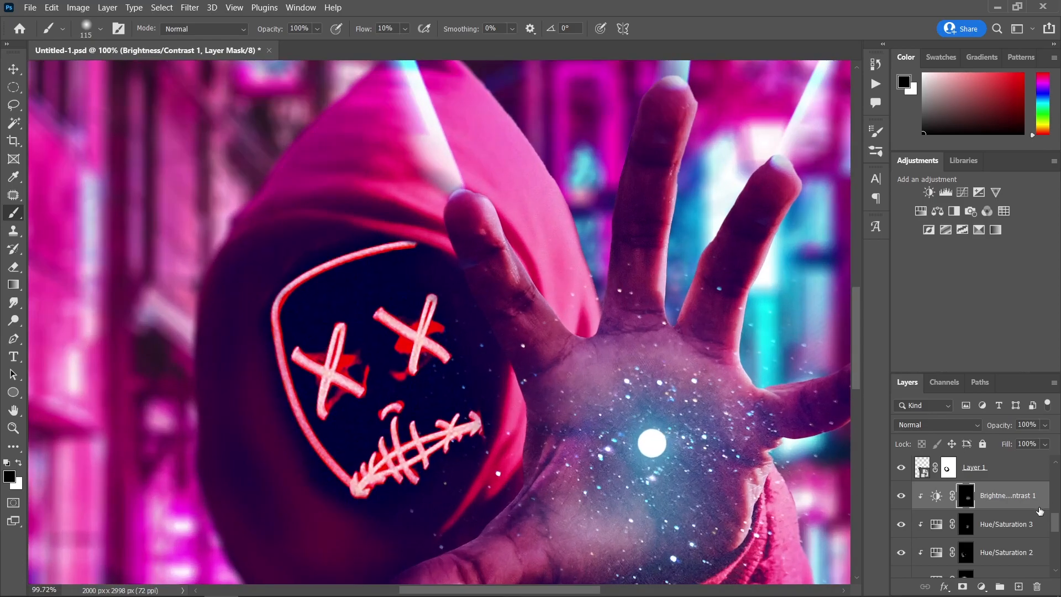
pyautogui.click(965, 524)
pyautogui.scroll(2, 608, 486)
pyautogui.press('x')
pyautogui.moveTo(538, 436); pyautogui.dragTo(508, 436)
pyautogui.moveTo(522, 445)
pyautogui.mouseDown()
pyautogui.moveTo(539, 418)
pyautogui.moveTo(488, 472)
pyautogui.mouseUp()
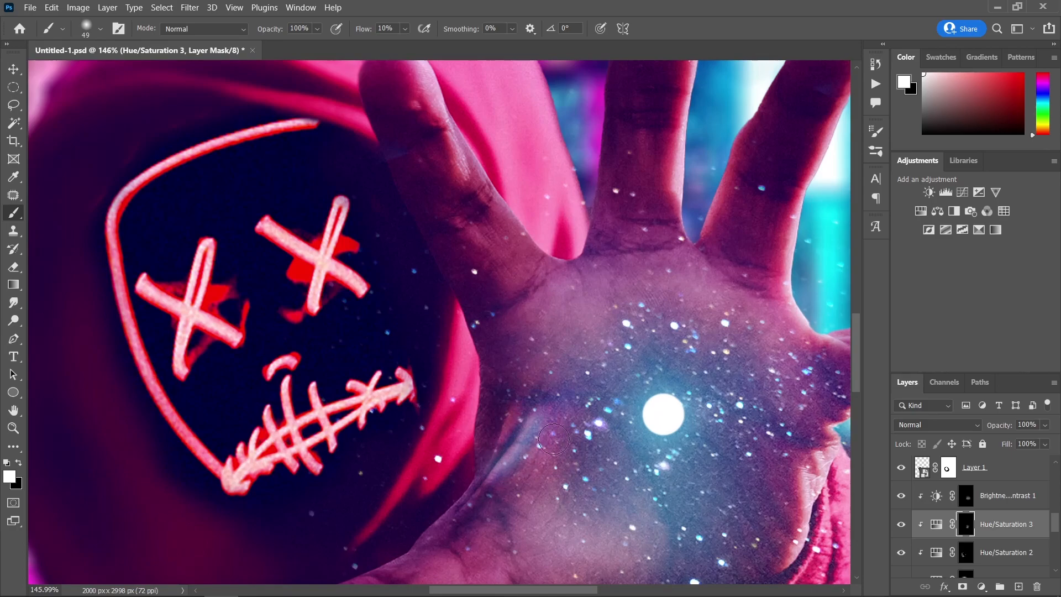
pyautogui.click(405, 28)
pyautogui.moveTo(531, 434)
pyautogui.mouseDown()
pyautogui.moveTo(512, 463)
pyautogui.moveTo(524, 425)
pyautogui.moveTo(596, 433)
pyautogui.moveTo(565, 424)
pyautogui.mouseUp()
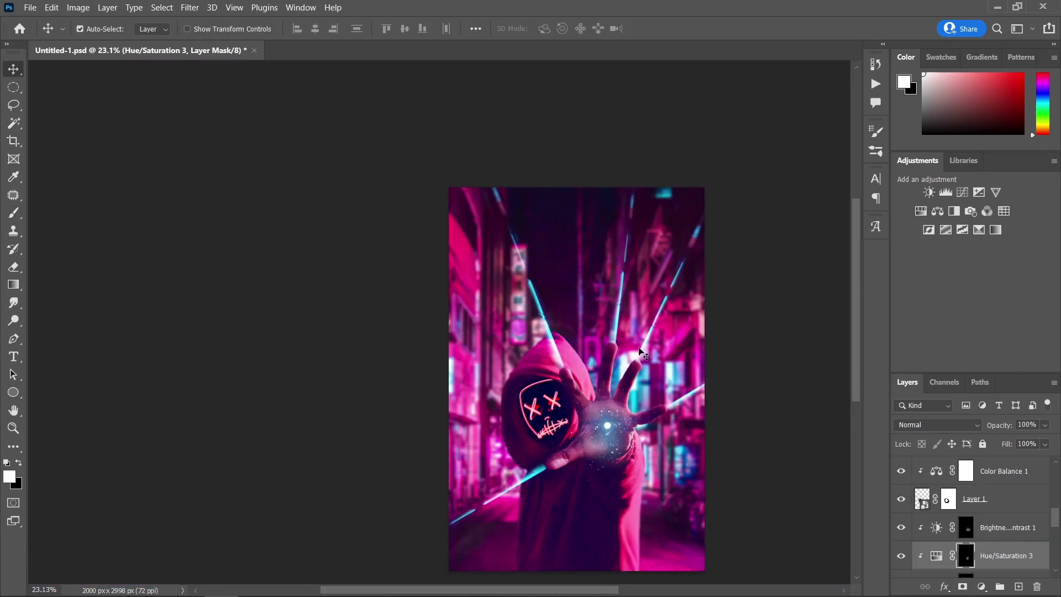
# - Create a new layer directly above Background and add the text "TOXIC" on it, just above the figure's hood
pyautogui.scroll(-3, 1038, 529)
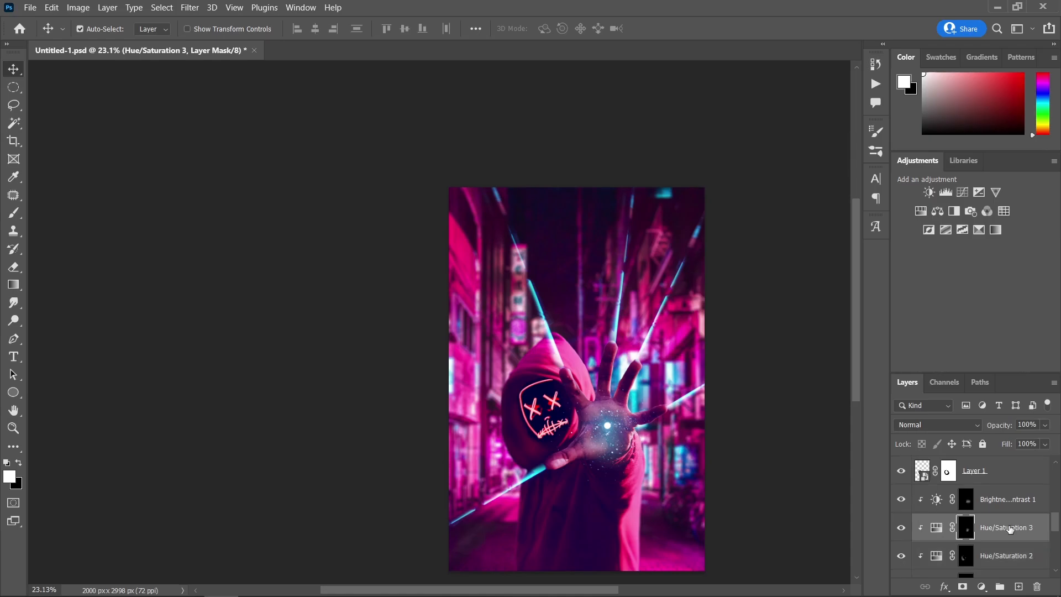
pyautogui.scroll(-1, 978, 530)
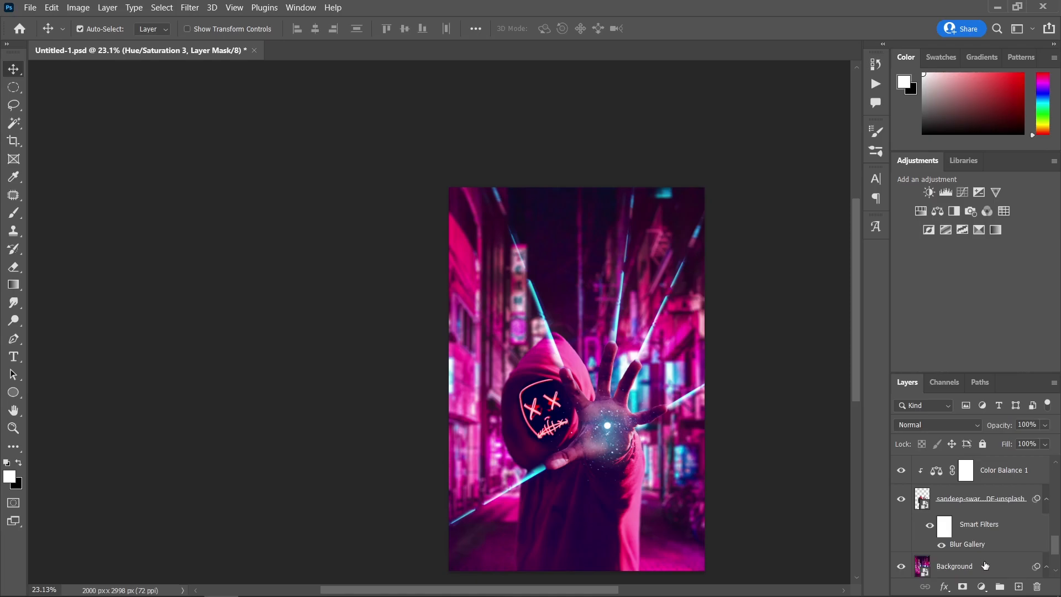
pyautogui.click(977, 563)
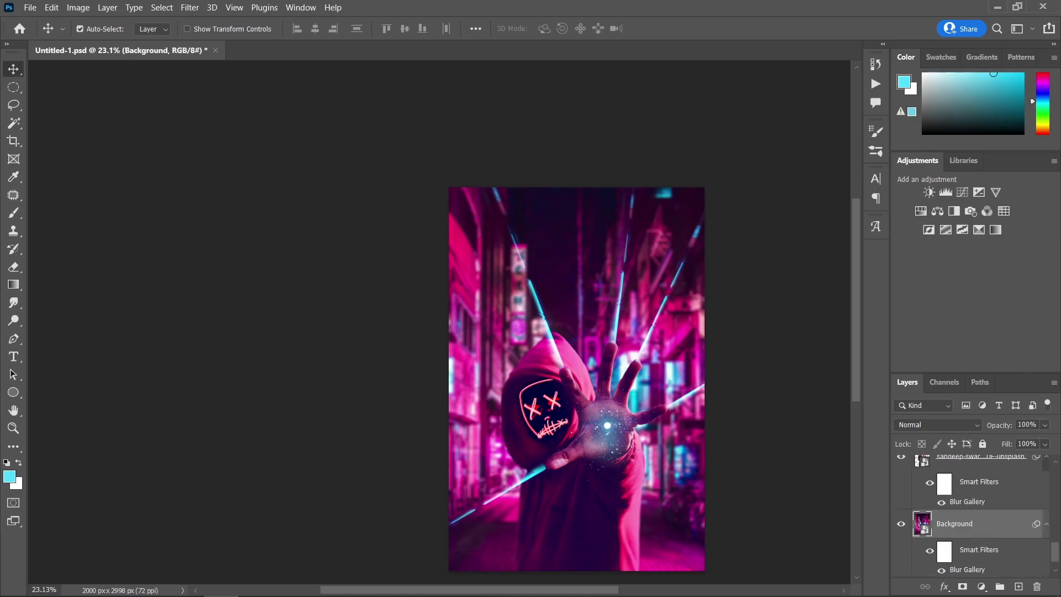
pyautogui.click(1018, 586)
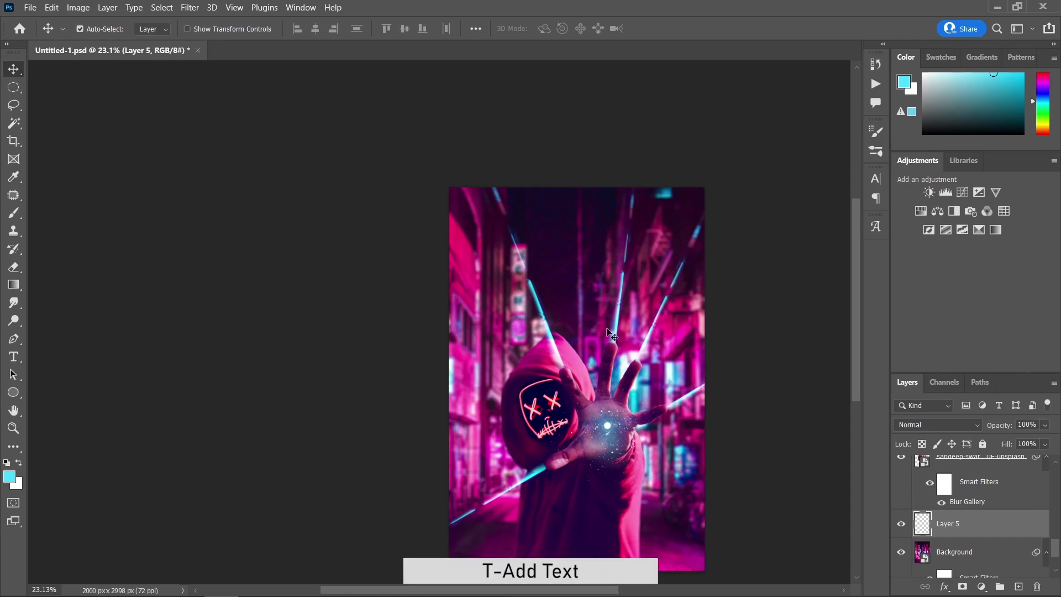
pyautogui.press('t')
pyautogui.scroll(1, 587, 321)
pyautogui.click(573, 329)
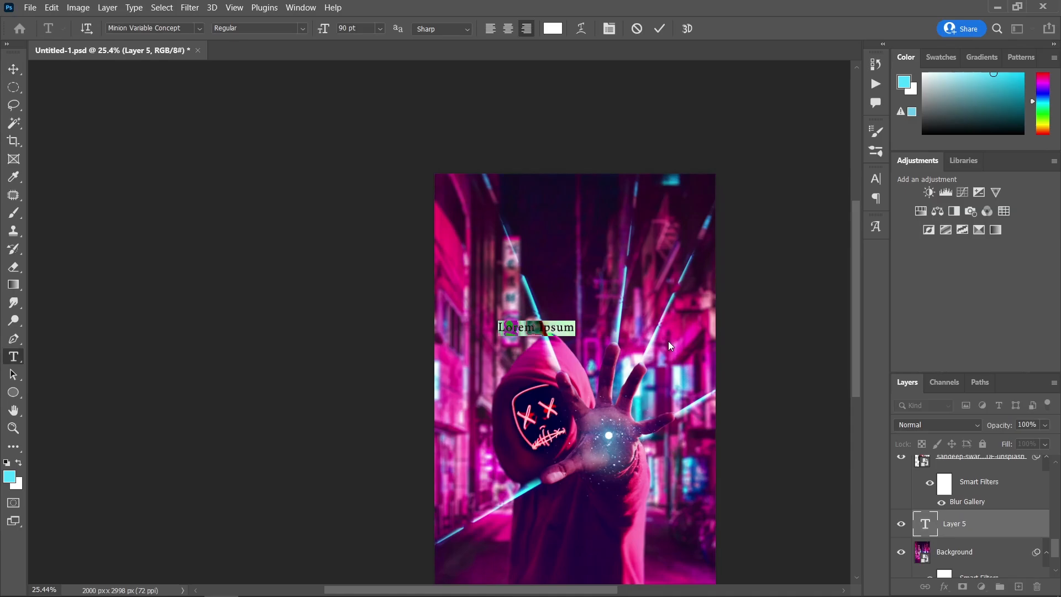
pyautogui.write('TOXIC')
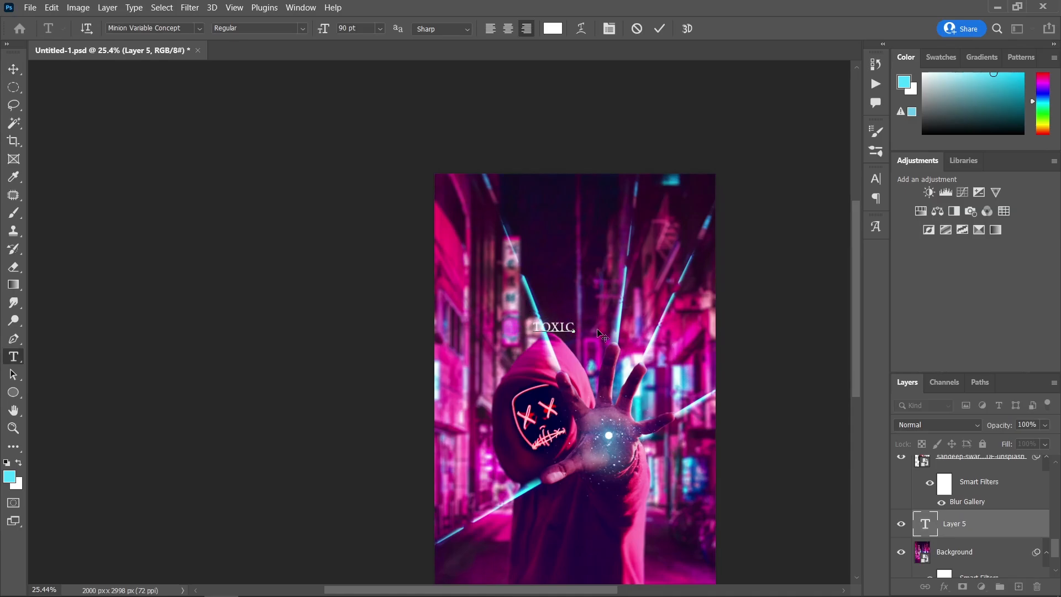
# - Set the TOXIC text to the Impact Regular font at 500 pt
pyautogui.hotkey('ctrl', 'a')
pyautogui.click(200, 28)
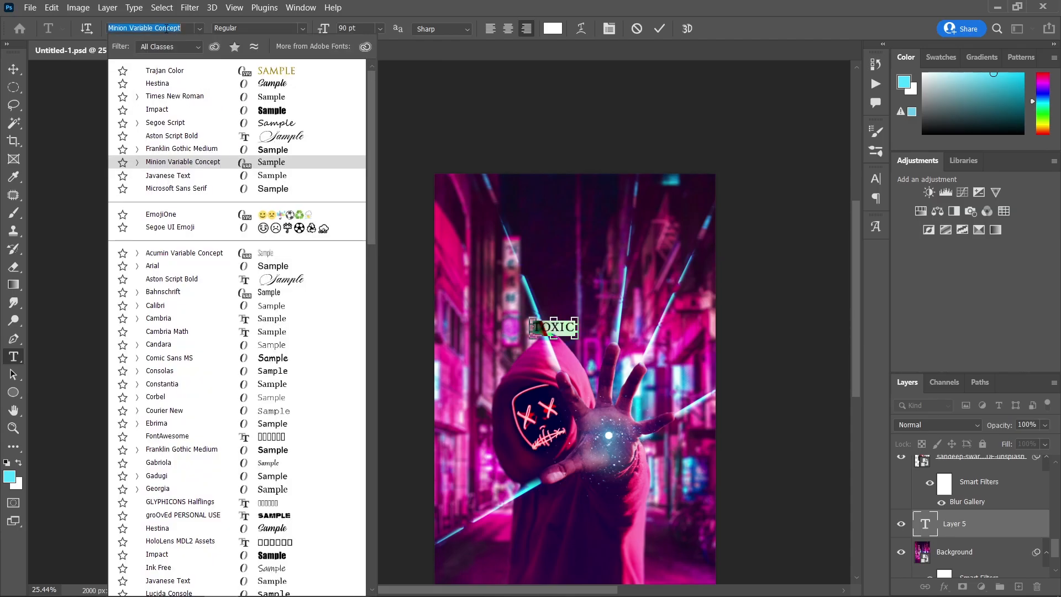
pyautogui.write('impact')
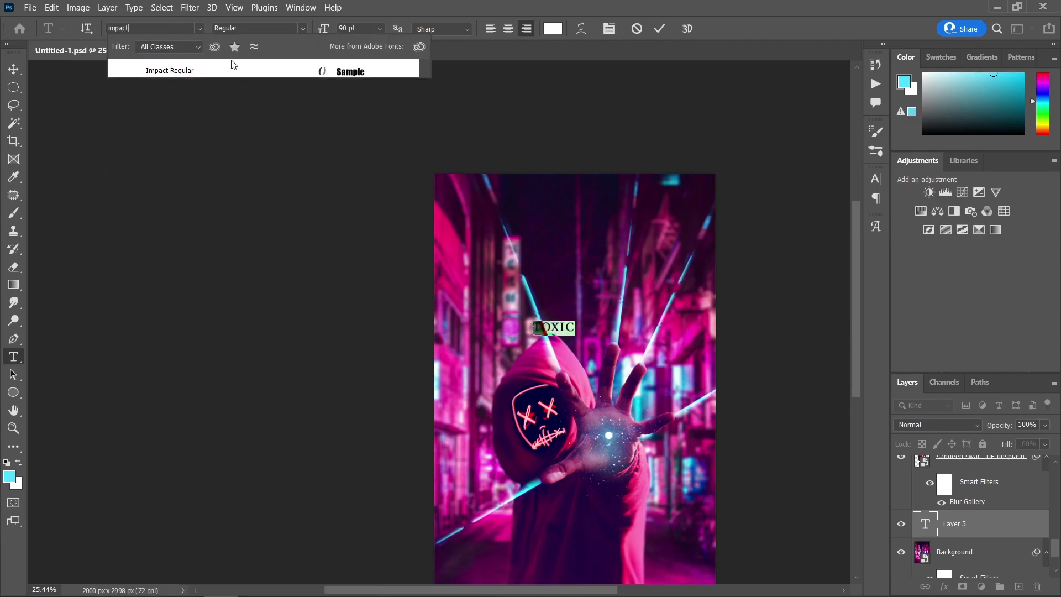
pyautogui.click(238, 70)
pyautogui.click(352, 28)
pyautogui.write('200')
pyautogui.press('Return')
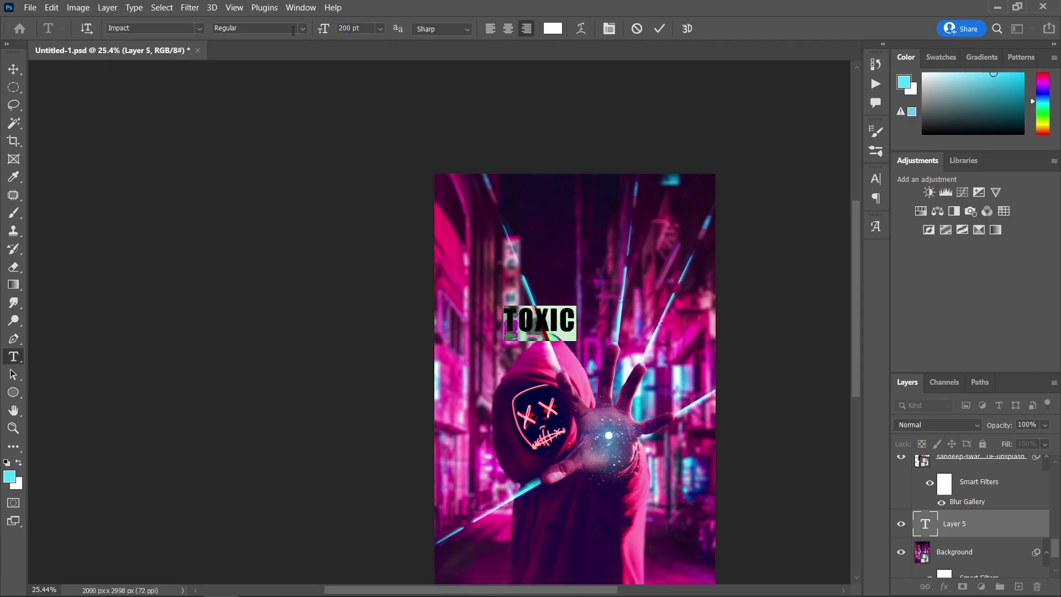
pyautogui.click(364, 29)
pyautogui.write('500')
pyautogui.press('Return')
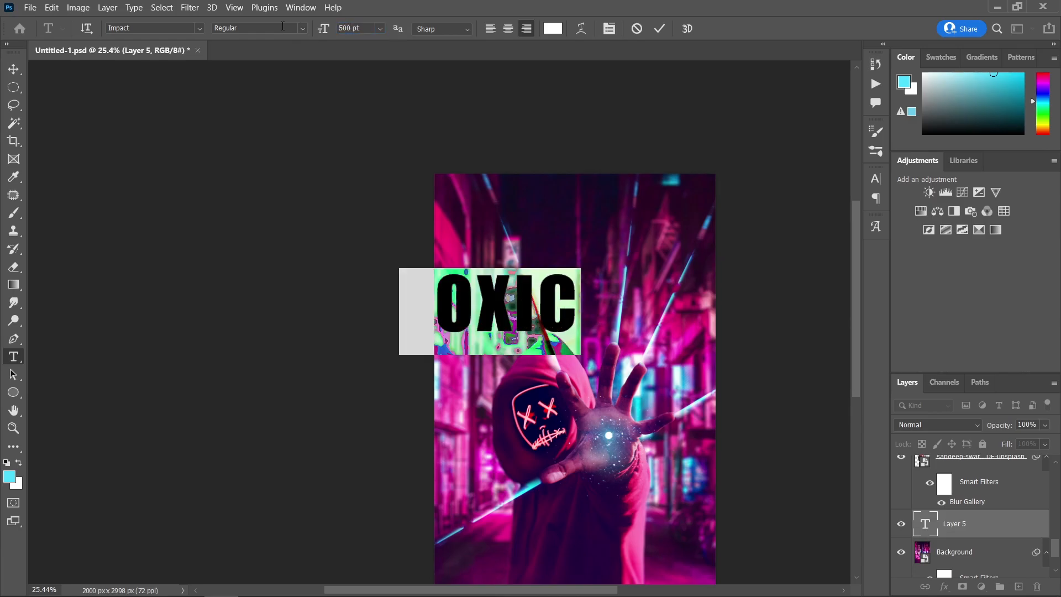
# - Move the TOXIC text behind the hood and fingertips, centre it horizontally on the whole canvas, and clear the selection
pyautogui.click(13, 67)
pyautogui.moveTo(555, 321); pyautogui.dragTo(637, 335)
pyautogui.scroll(-2, 640, 338)
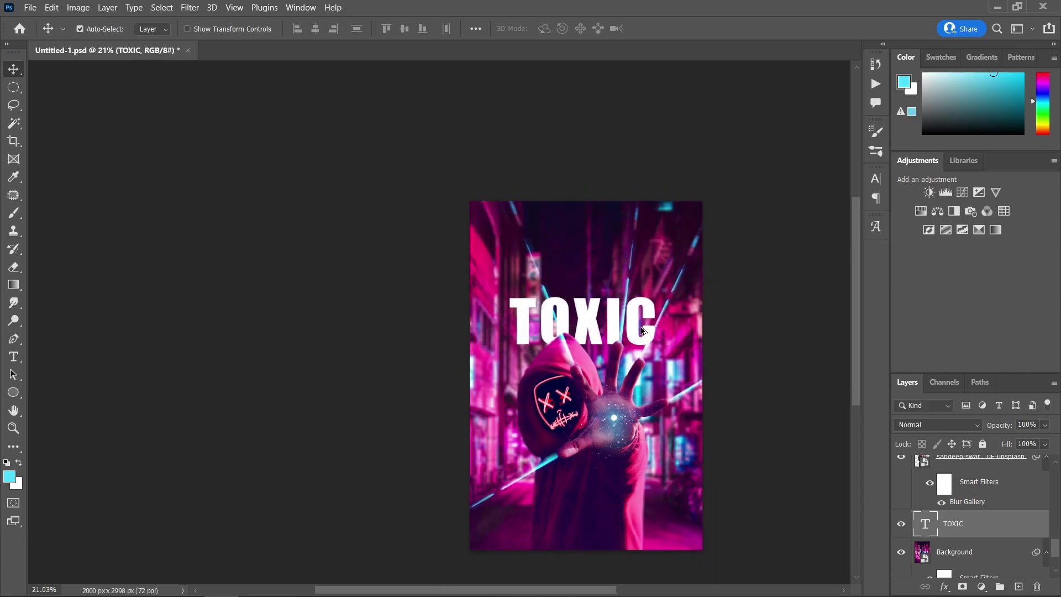
pyautogui.scroll(4, 641, 325)
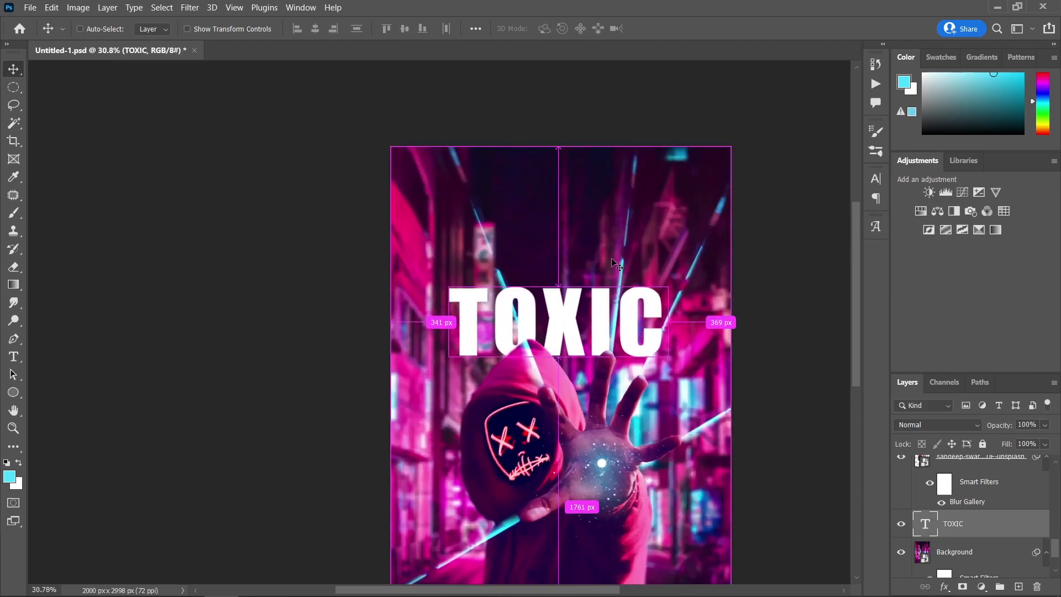
pyautogui.hotkey('ctrl', 'a')
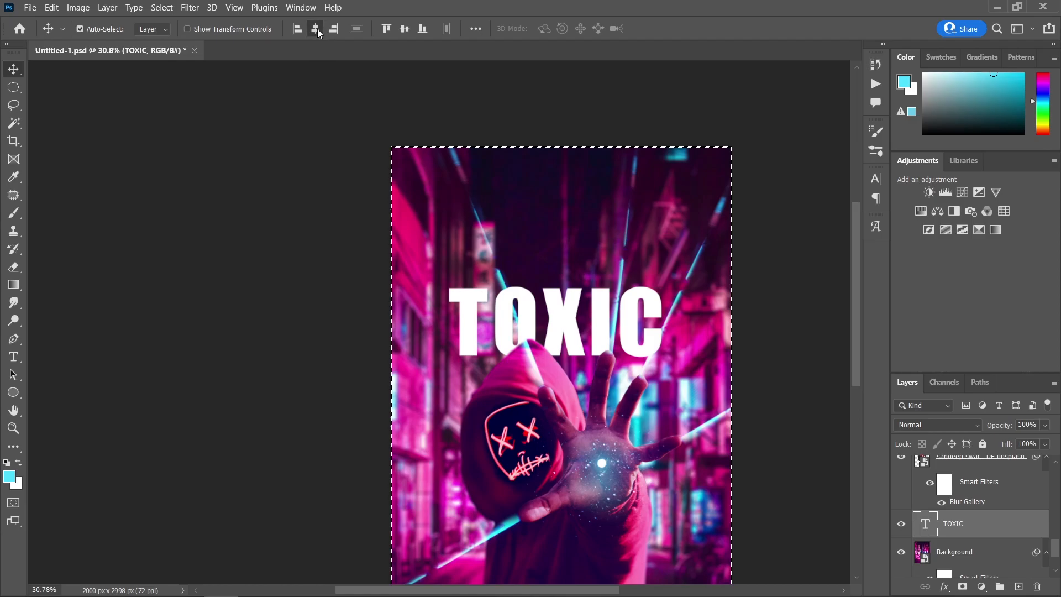
pyautogui.click(315, 29)
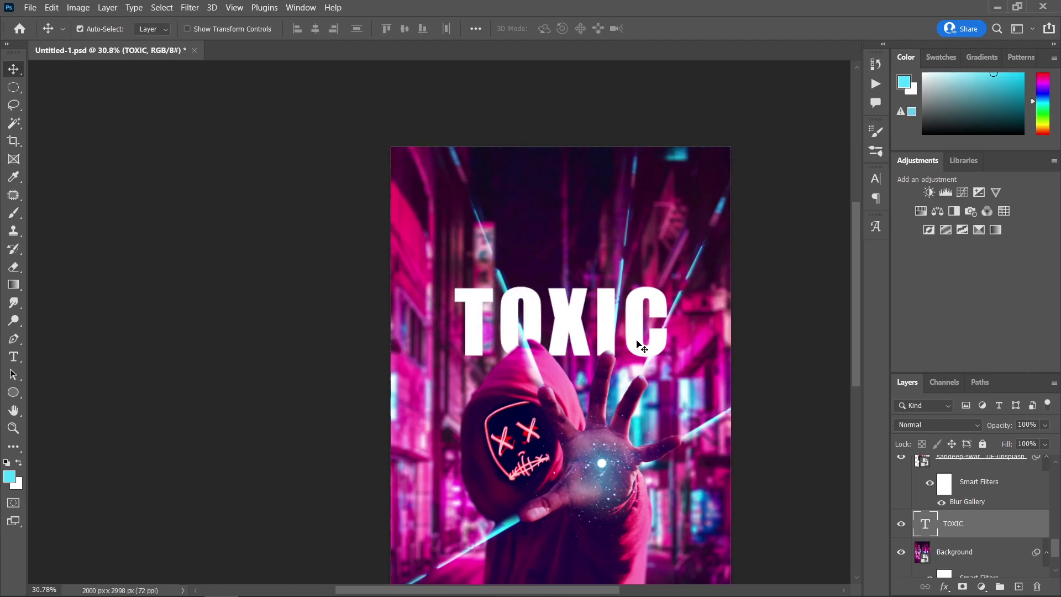
pyautogui.hotkey('ctrl', 'd')
# - Add a 20 px outside Stroke effect to the TOXIC text layer and show its settings
pyautogui.scroll(-2, 698, 323)
pyautogui.scroll(2, 701, 325)
pyautogui.scroll(1, 631, 307)
pyautogui.click(944, 588)
pyautogui.click(981, 455)
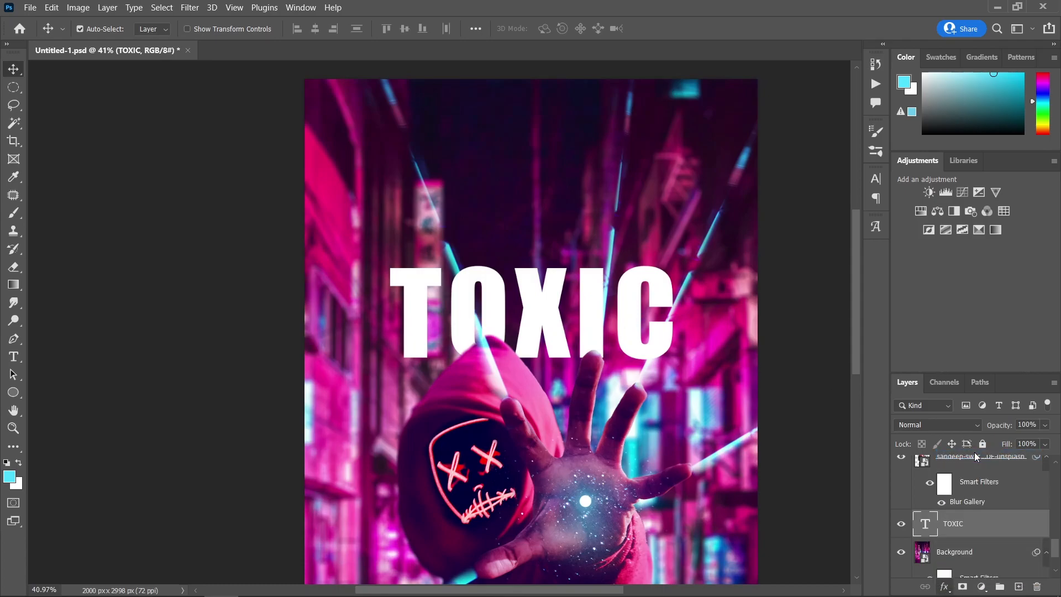
pyautogui.moveTo(615, 163); pyautogui.dragTo(923, 184)
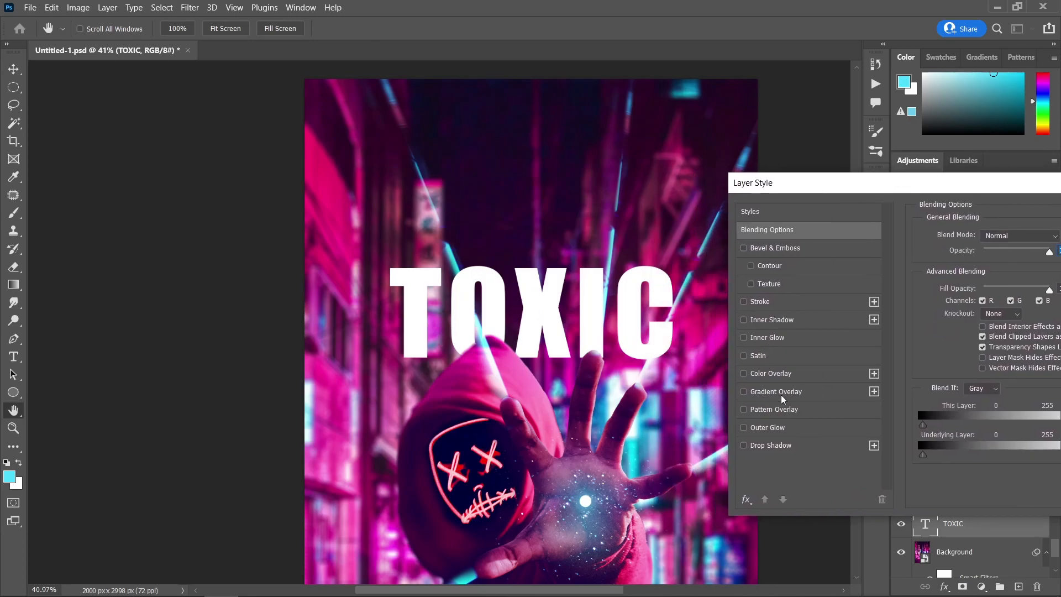
pyautogui.click(744, 302)
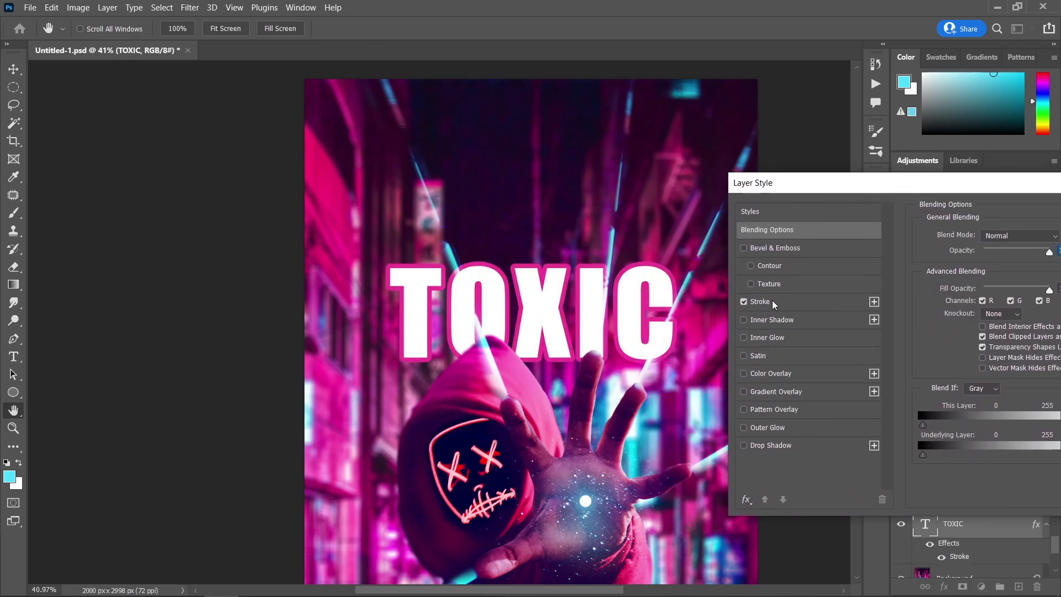
pyautogui.click(771, 300)
pyautogui.moveTo(989, 190); pyautogui.dragTo(978, 203)
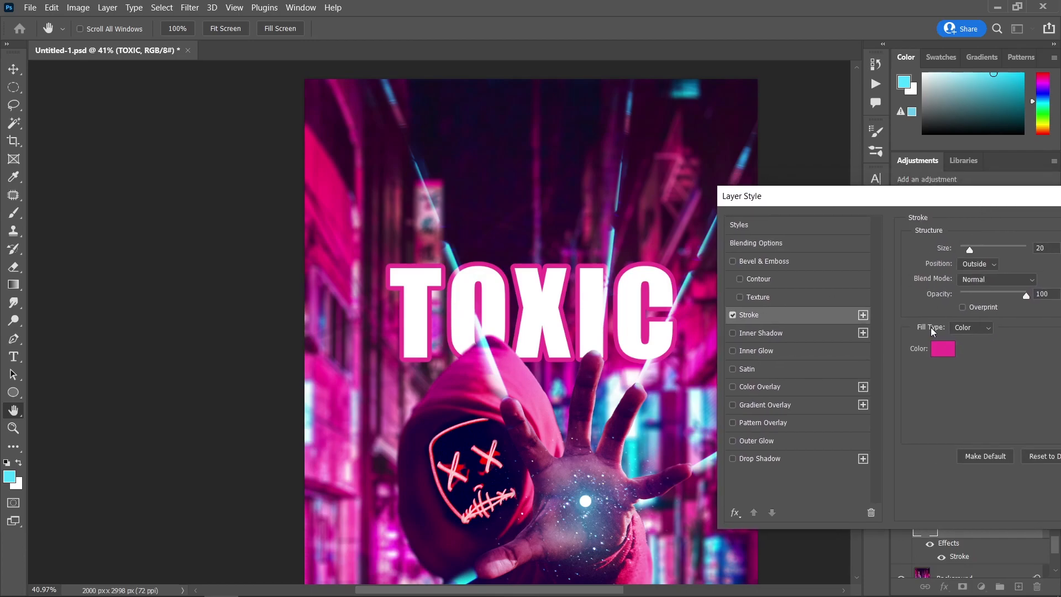
# - Change the TOXIC stroke colour to white (ffffff) and apply the layer style
pyautogui.click(941, 352)
pyautogui.click(701, 223)
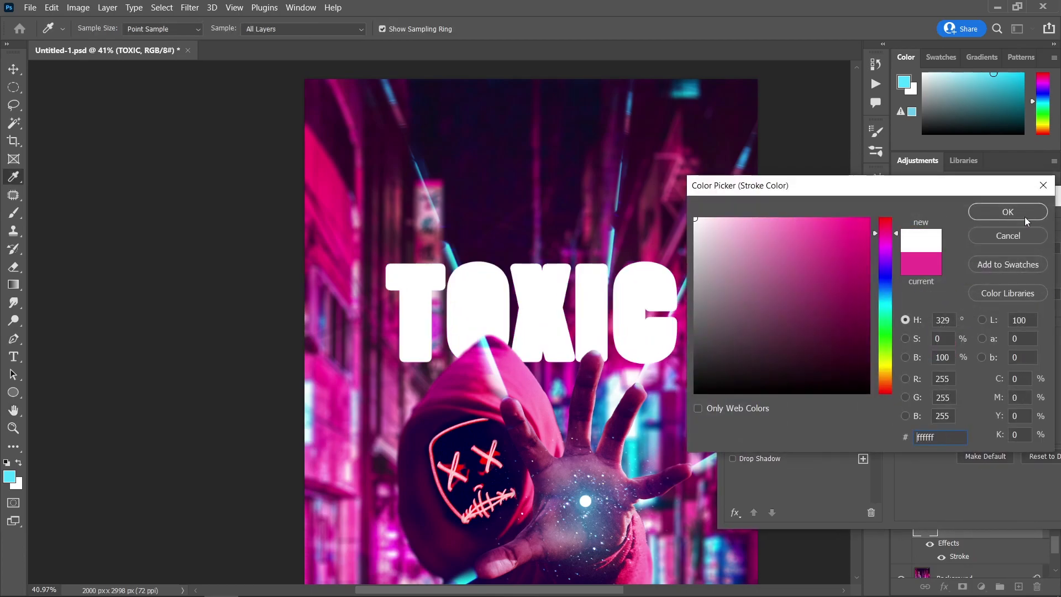
pyautogui.click(1015, 213)
pyautogui.moveTo(983, 197); pyautogui.dragTo(891, 192)
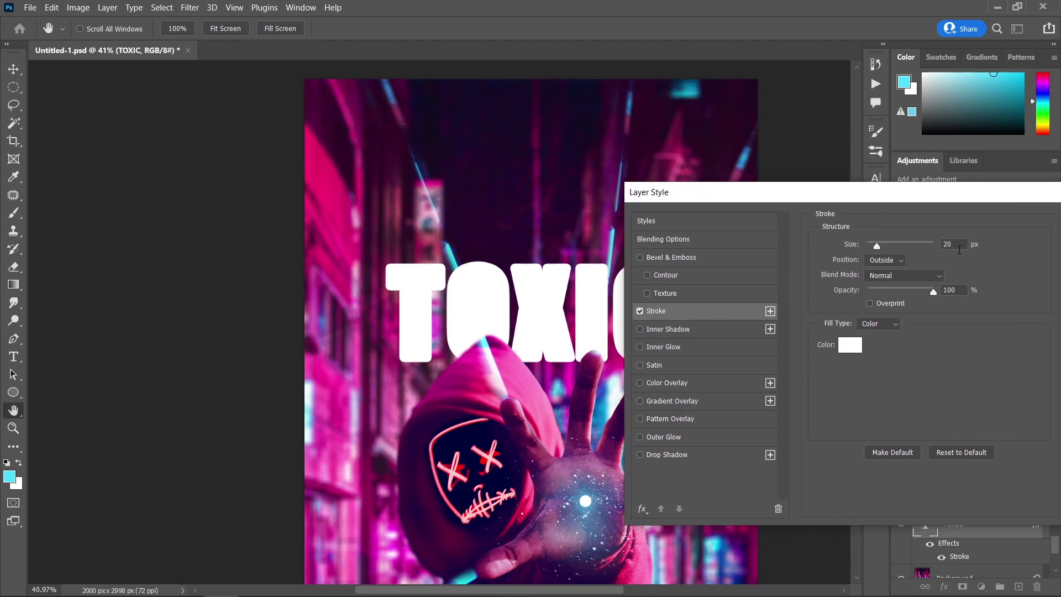
pyautogui.moveTo(969, 193); pyautogui.dragTo(780, 227)
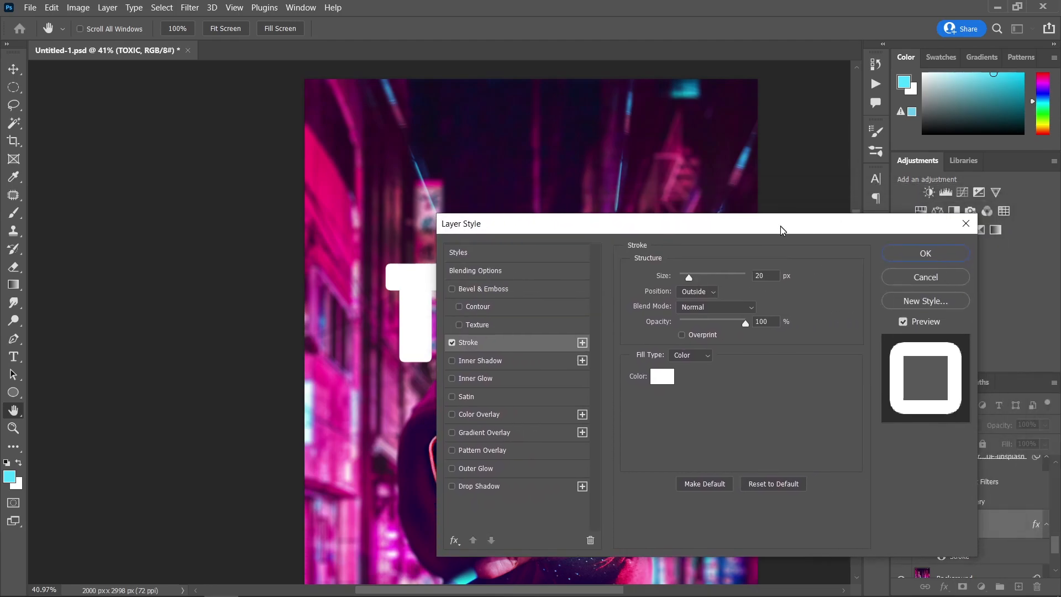
pyautogui.click(934, 254)
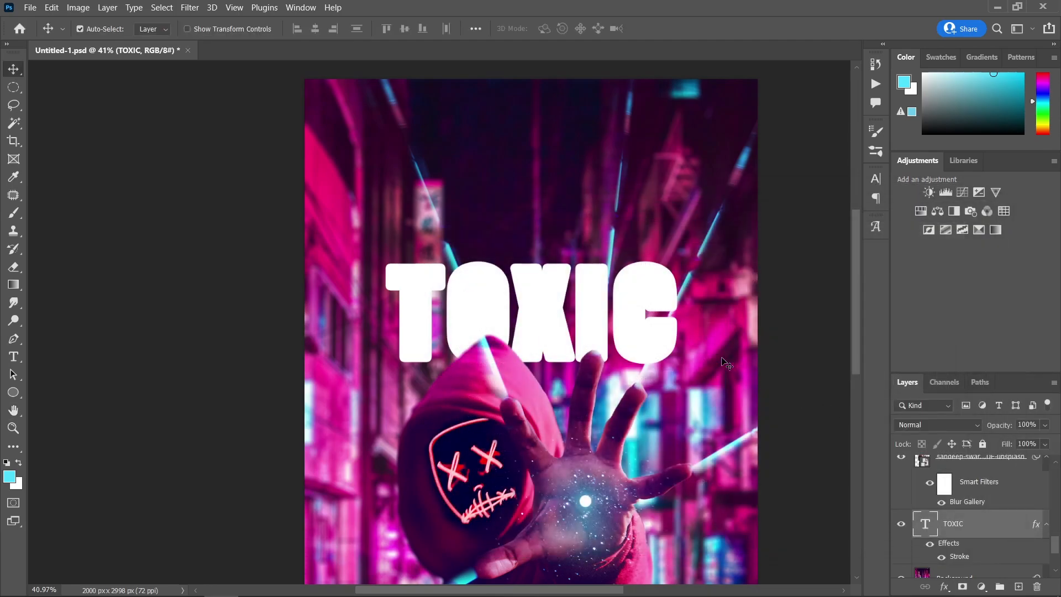
# - Add a black Color Overlay effect to the TOXIC text layer and apply it
pyautogui.doubleClick(955, 544)
pyautogui.moveTo(647, 226); pyautogui.dragTo(1019, 251)
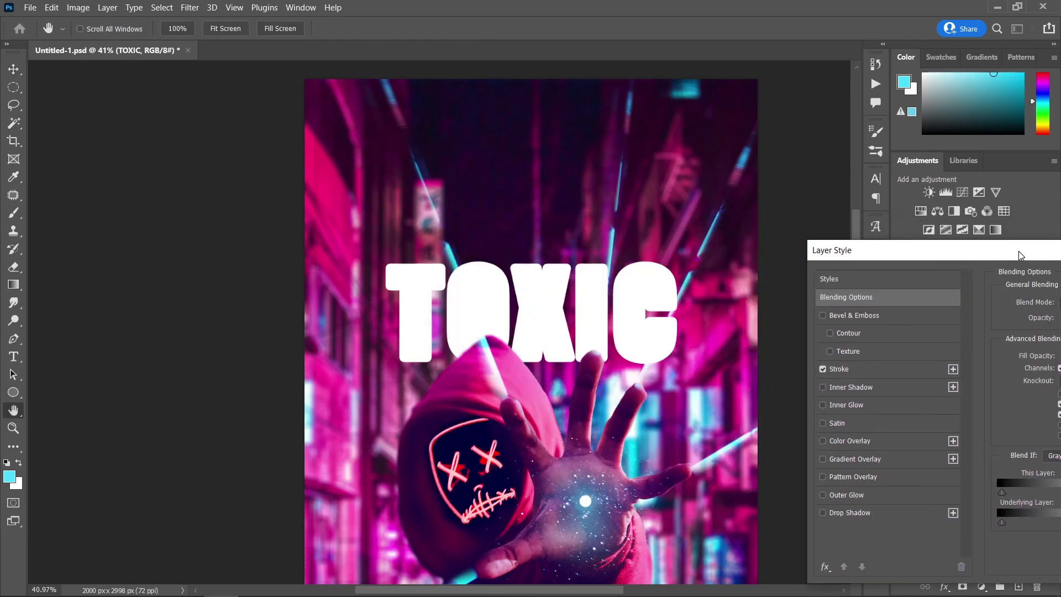
pyautogui.click(824, 440)
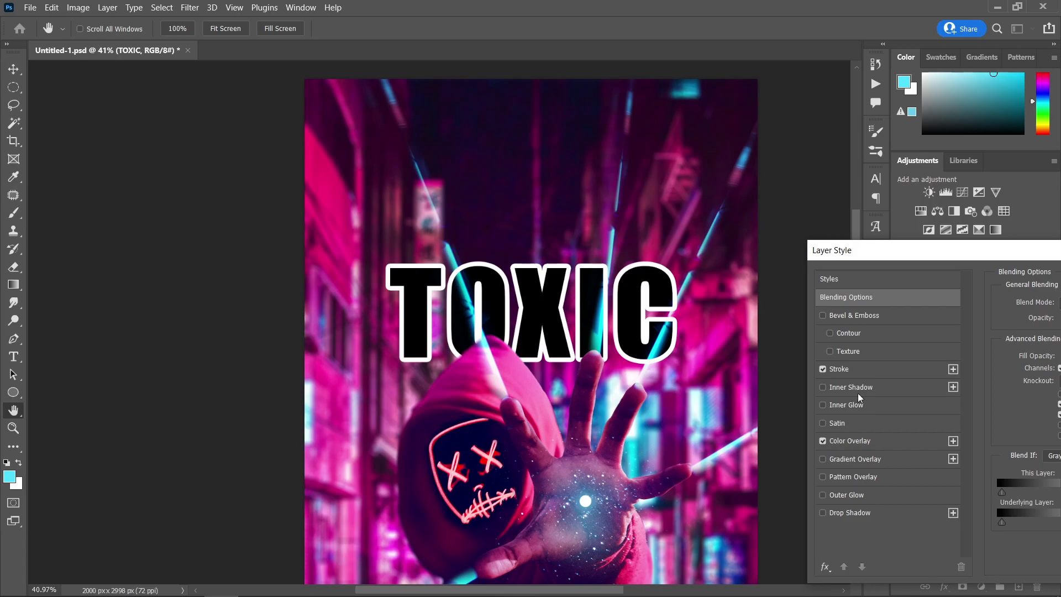
pyautogui.moveTo(961, 253); pyautogui.dragTo(730, 285)
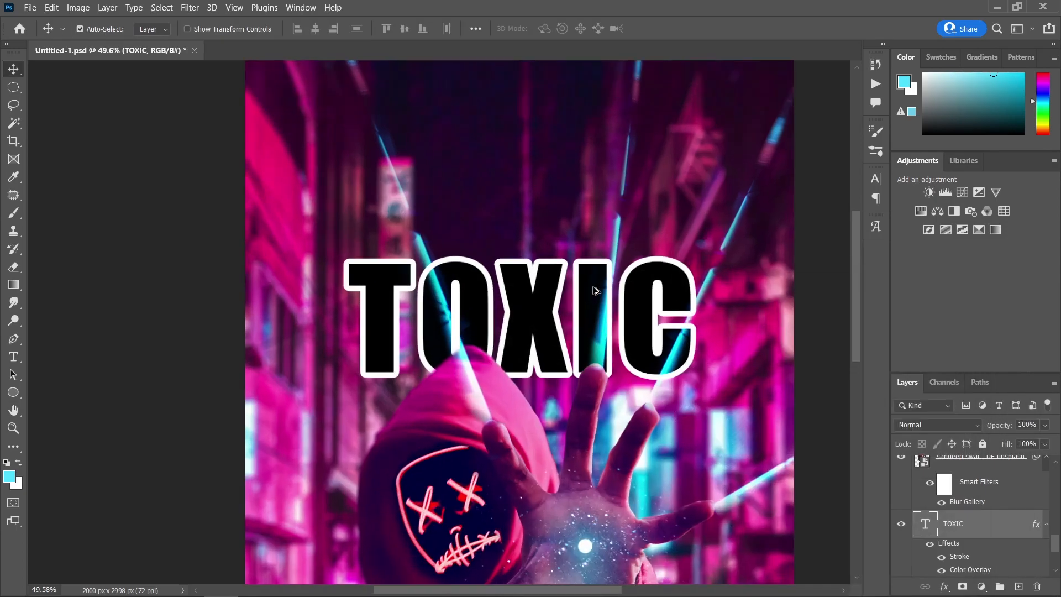
# - Collapse the TOXIC layer's effects list and rasterize its layer style
pyautogui.scroll(1, 594, 289)
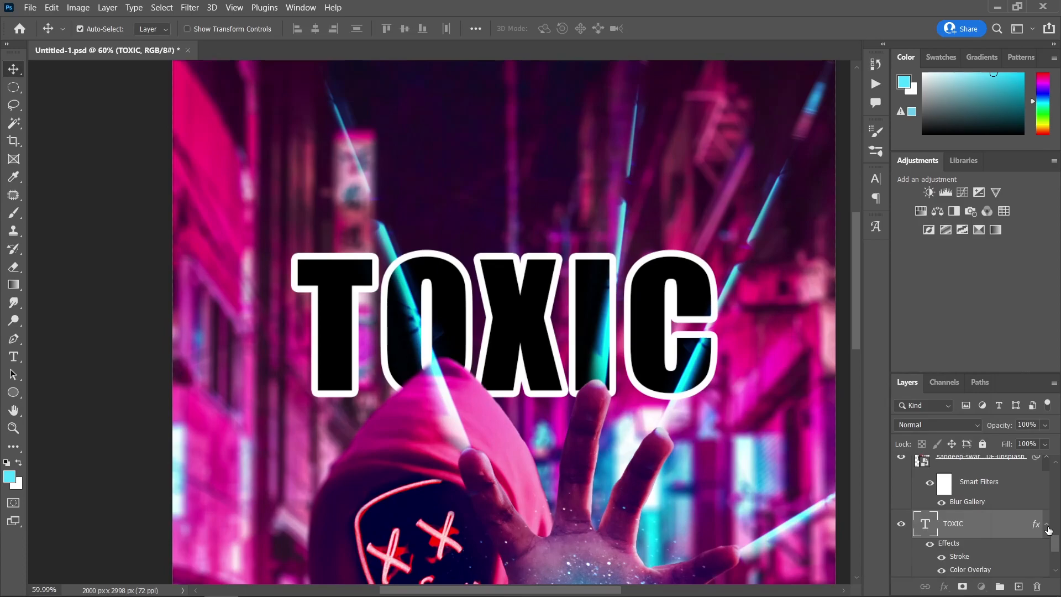
pyautogui.scroll(-1, 1043, 528)
pyautogui.click(1046, 502)
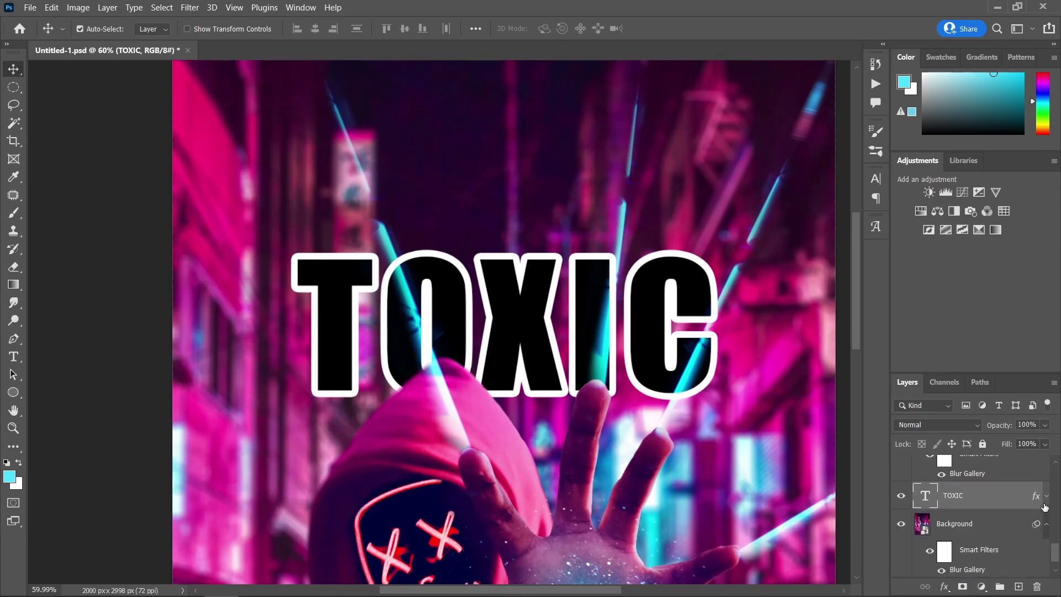
pyautogui.rightClick(985, 502)
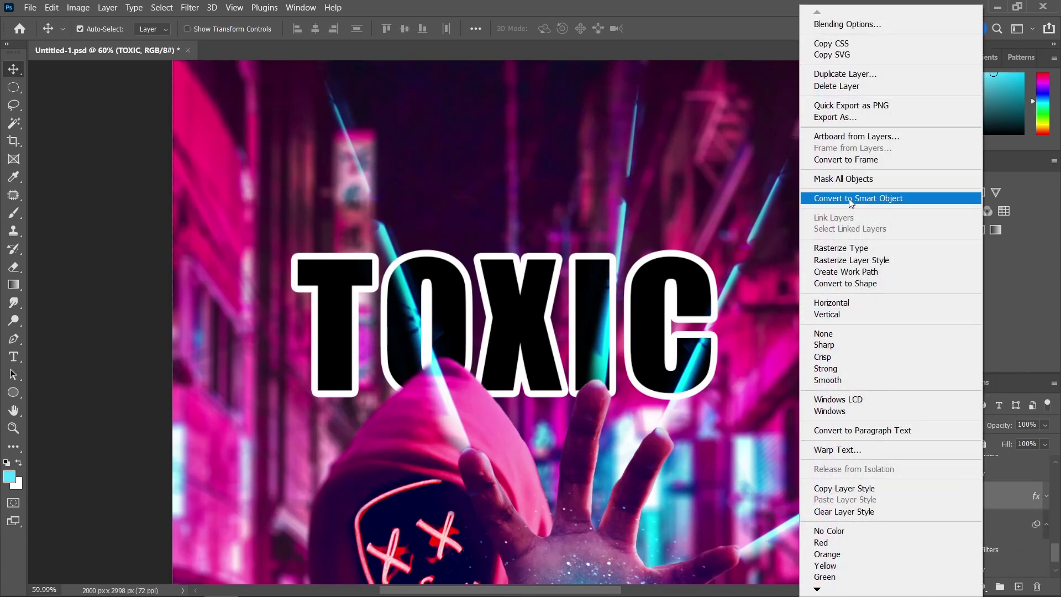
pyautogui.click(867, 259)
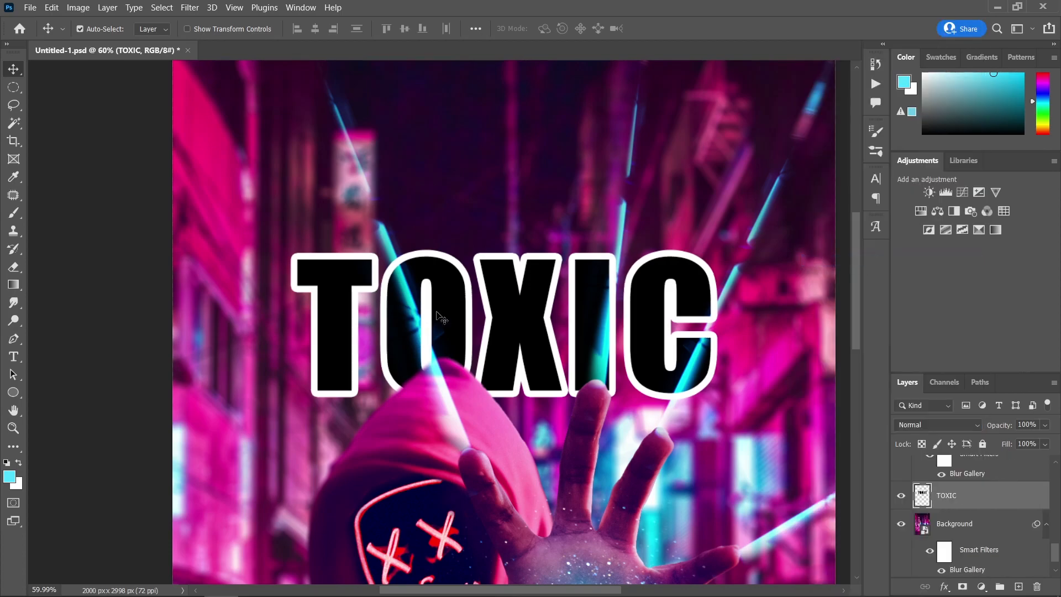
# - Select the black fills of all five TOXIC letters with the Magic Wand, delete them and deselect
pyautogui.scroll(1, 450, 323)
pyautogui.scroll(3, 453, 325)
pyautogui.click(14, 125)
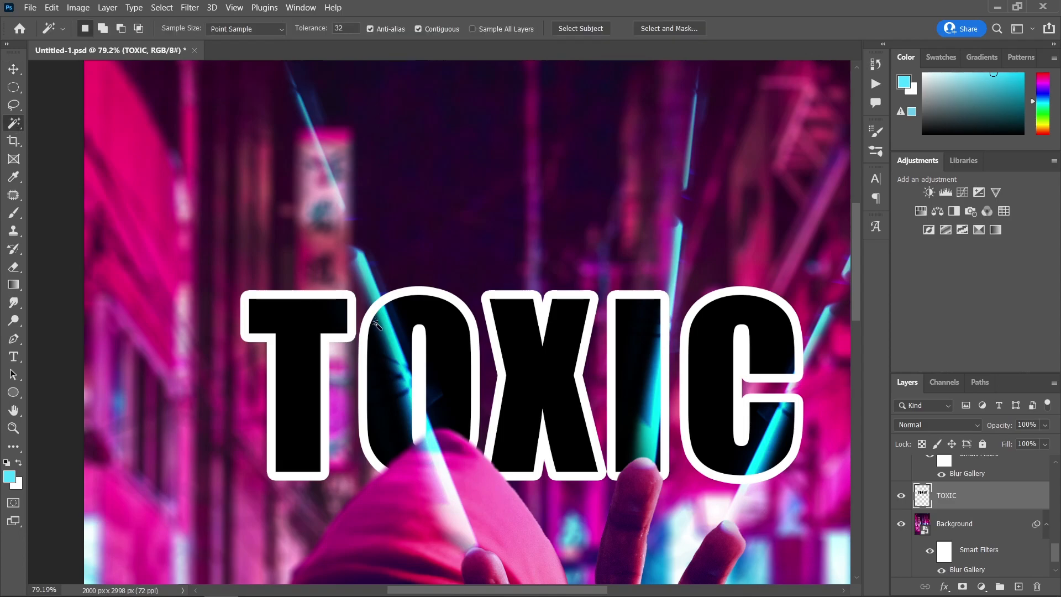
pyautogui.click(306, 352)
pyautogui.press('shift')
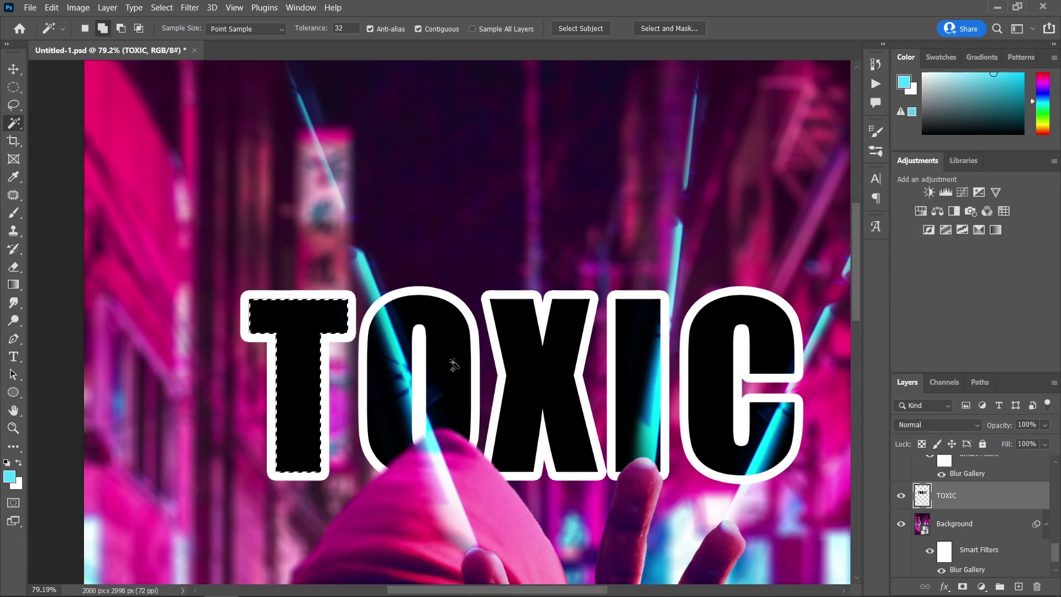
pyautogui.keyDown('shift'); pyautogui.click(454, 364); pyautogui.keyUp('shift')
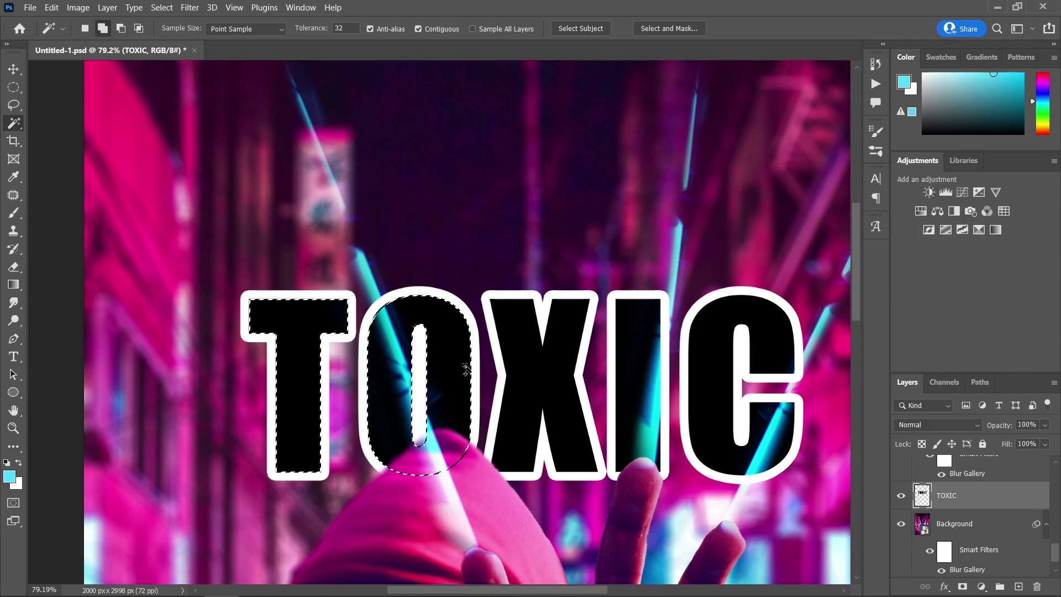
pyautogui.keyDown('shift'); pyautogui.click(545, 372); pyautogui.keyUp('shift')
pyautogui.keyDown('shift'); pyautogui.click(631, 337); pyautogui.keyUp('shift')
pyautogui.keyDown('shift'); pyautogui.click(704, 344); pyautogui.keyUp('shift')
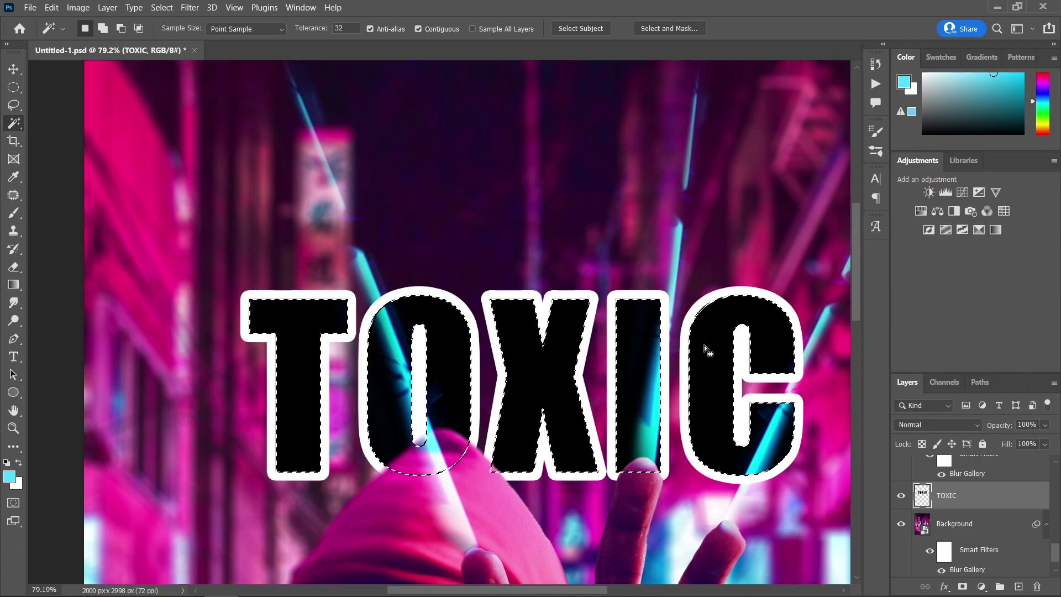
pyautogui.press('Delete')
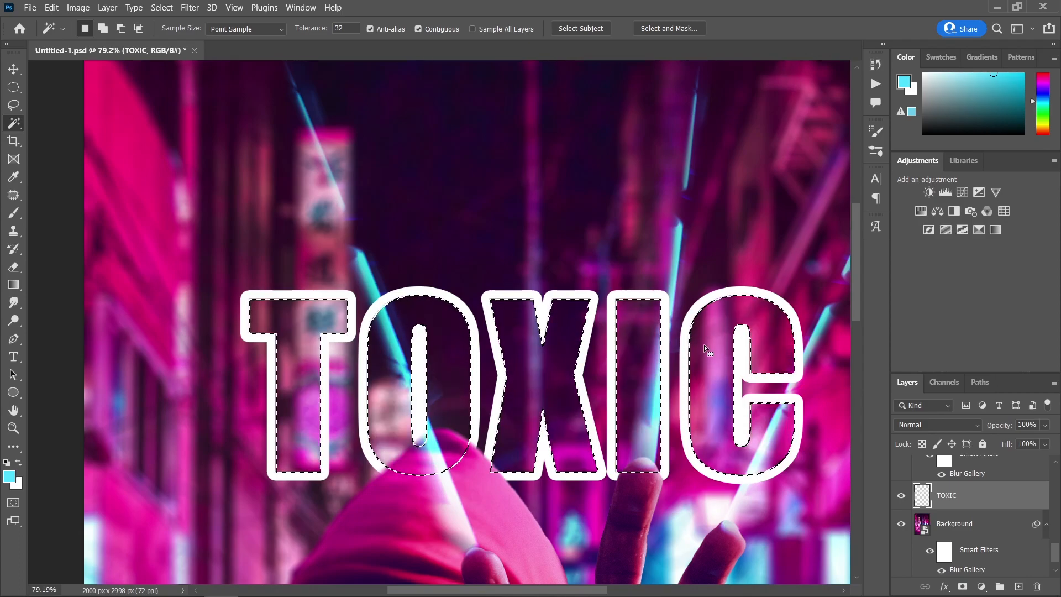
pyautogui.click(13, 68)
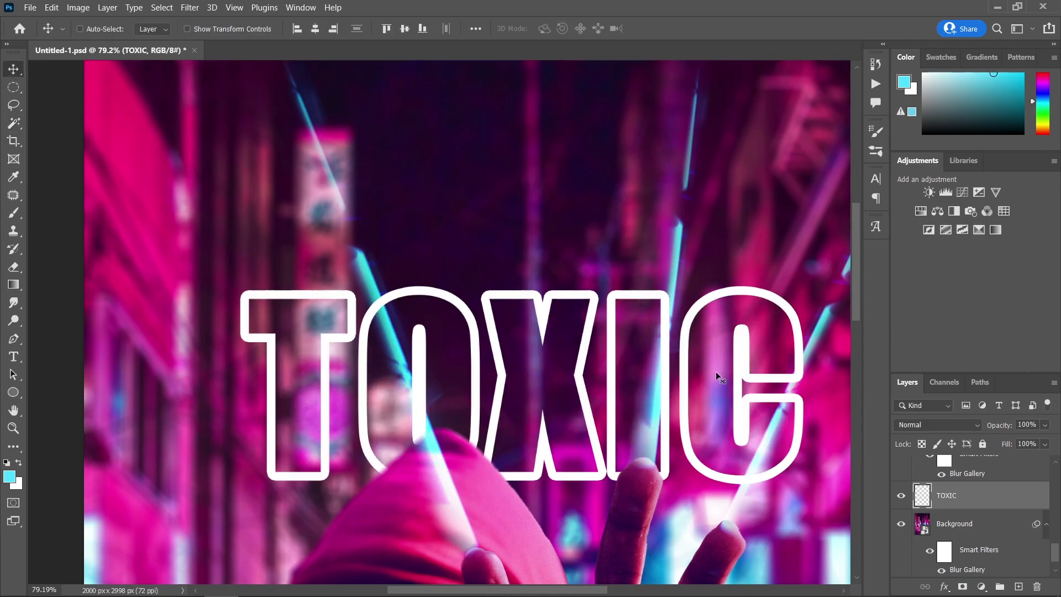
pyautogui.hotkey('ctrl', 'd')
# - Add an Outer Glow effect to the TOXIC outline layer and show its settings
pyautogui.scroll(-5, 717, 371)
pyautogui.scroll(5, 735, 385)
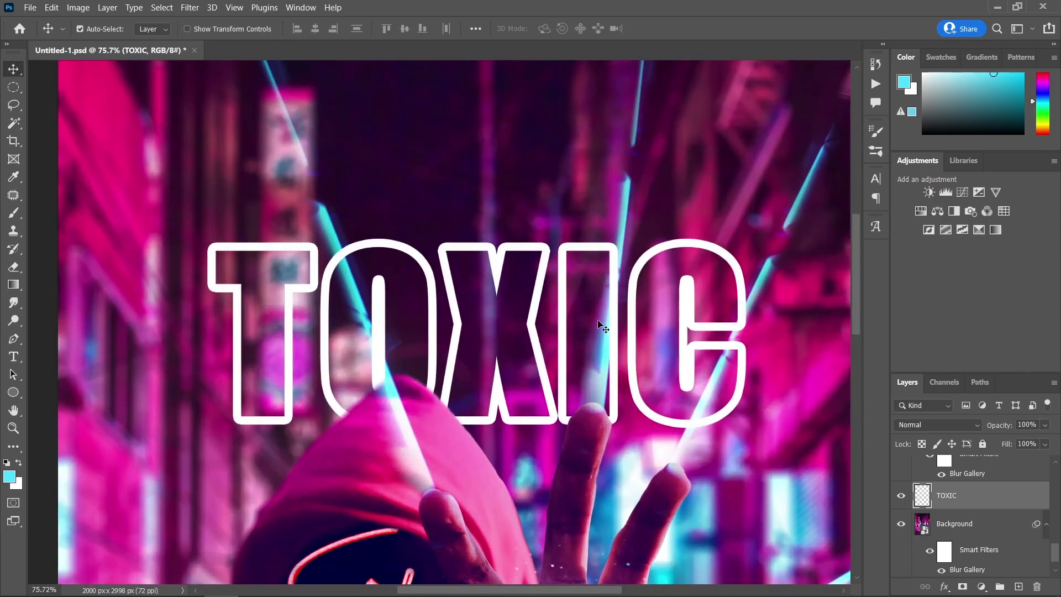
pyautogui.click(944, 586)
pyautogui.click(979, 452)
pyautogui.moveTo(616, 264); pyautogui.dragTo(802, 253)
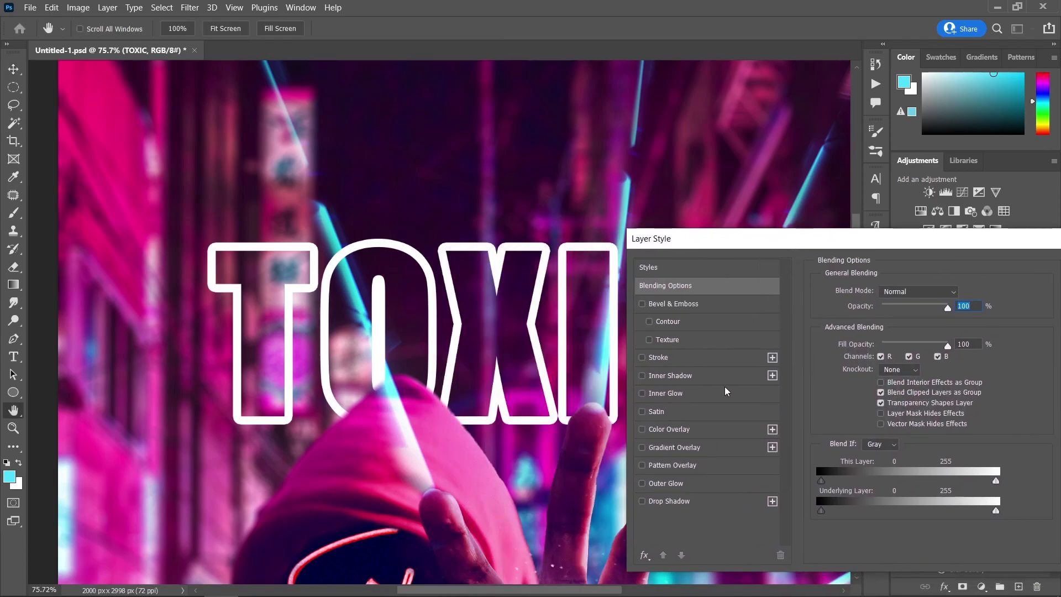
pyautogui.click(642, 483)
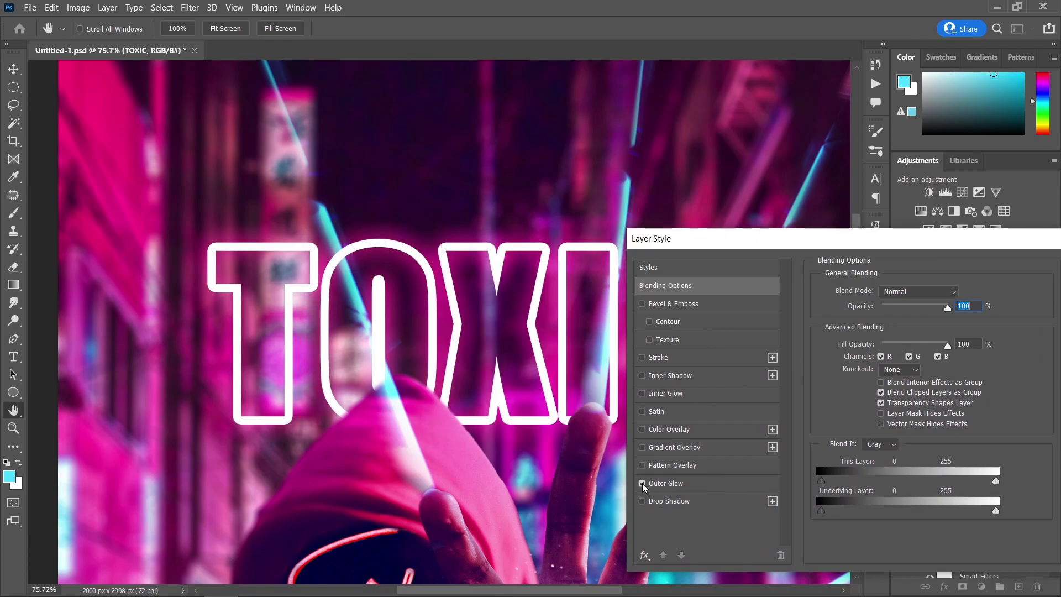
pyautogui.click(683, 484)
pyautogui.moveTo(839, 238); pyautogui.dragTo(867, 245)
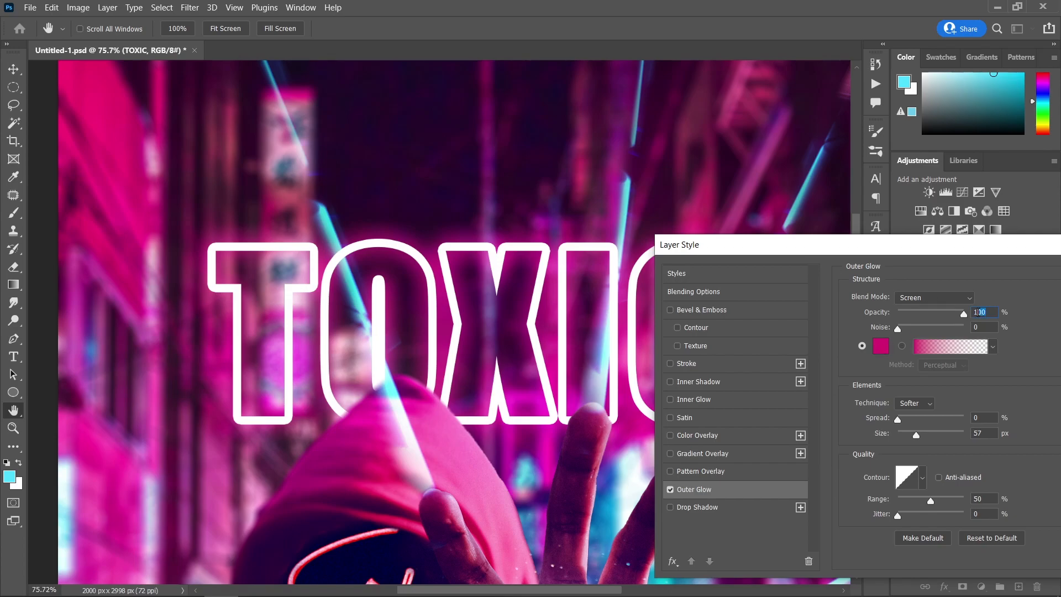
# - Set the outer glow colour to the pink sampled from the building wall in the street image
pyautogui.click(988, 327)
pyautogui.click(880, 346)
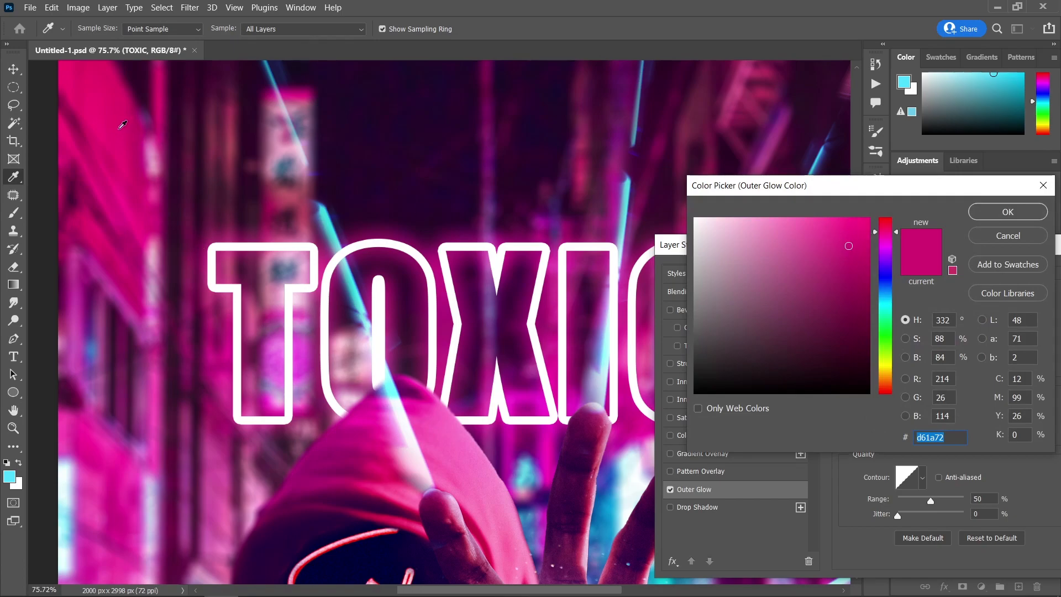
pyautogui.click(129, 134)
pyautogui.click(1008, 213)
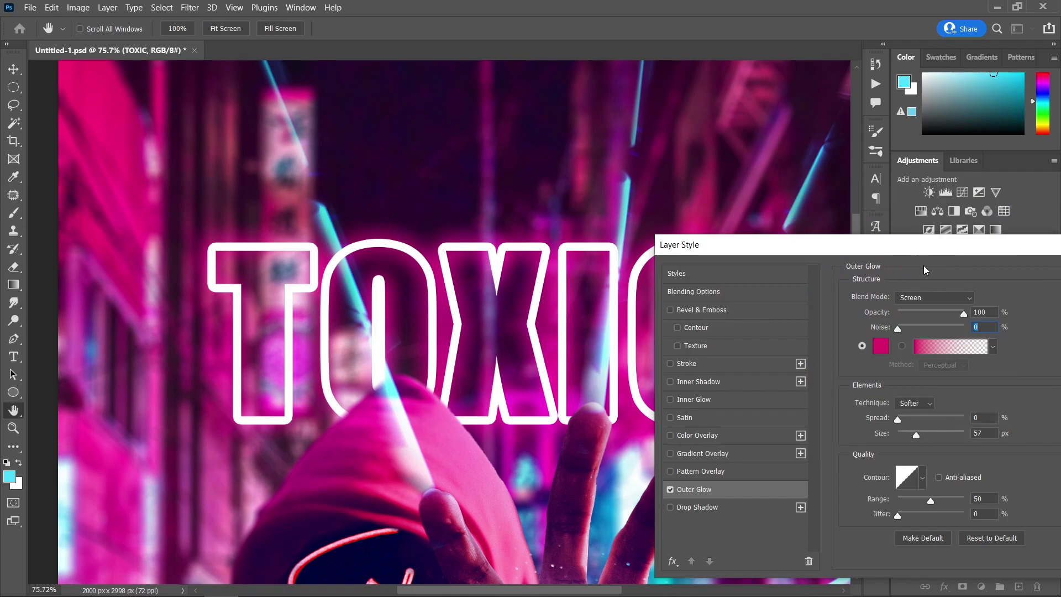
# - Check the outer glow's spread and size, and apply the layer style to the TOXIC layer
pyautogui.moveTo(944, 254); pyautogui.dragTo(879, 234)
pyautogui.click(922, 396)
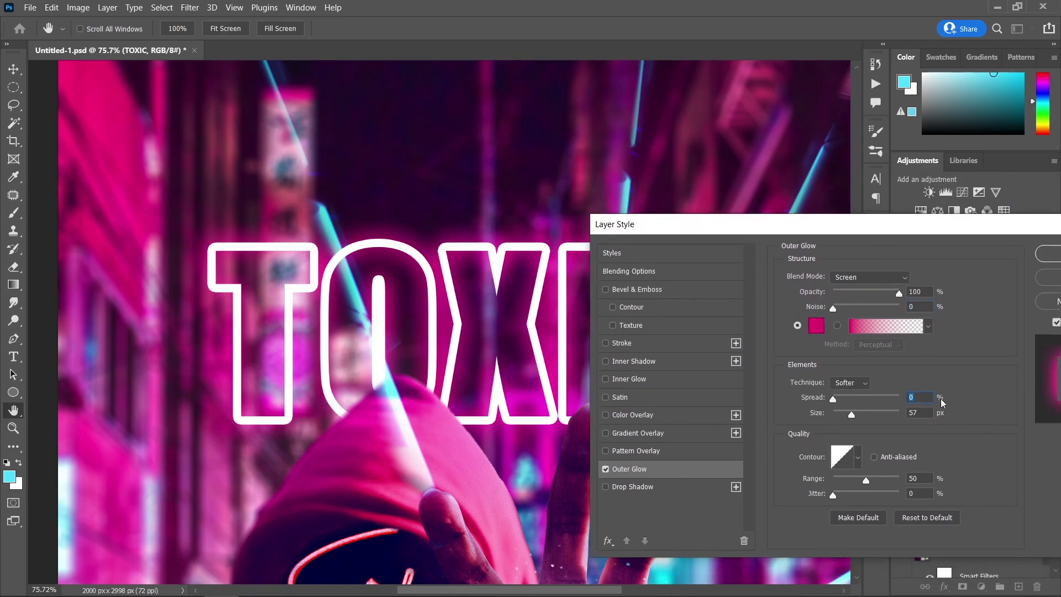
pyautogui.moveTo(941, 232); pyautogui.dragTo(915, 238)
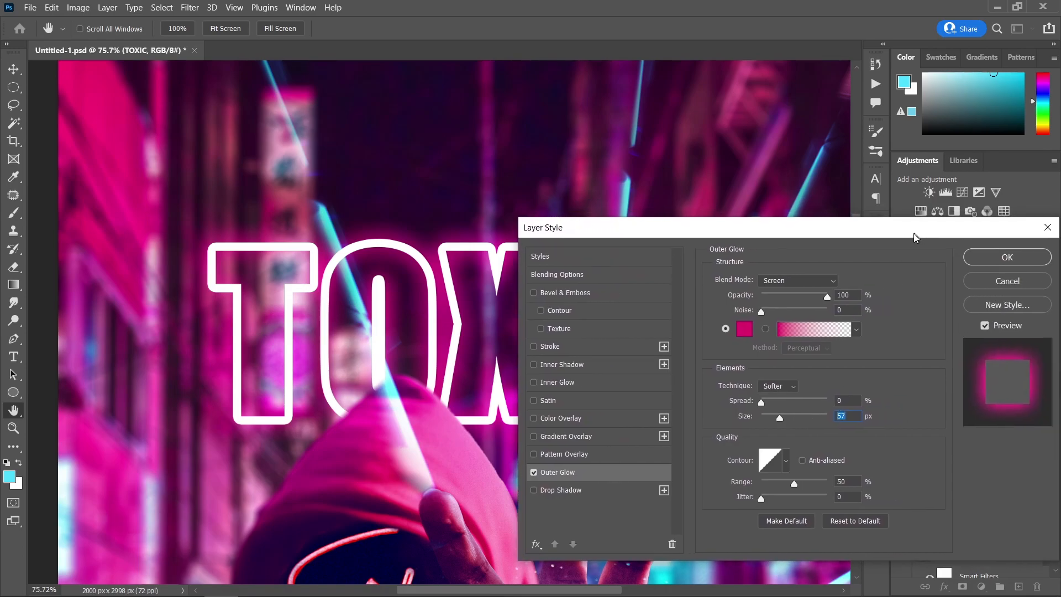
pyautogui.click(1005, 260)
pyautogui.scroll(-10, 665, 307)
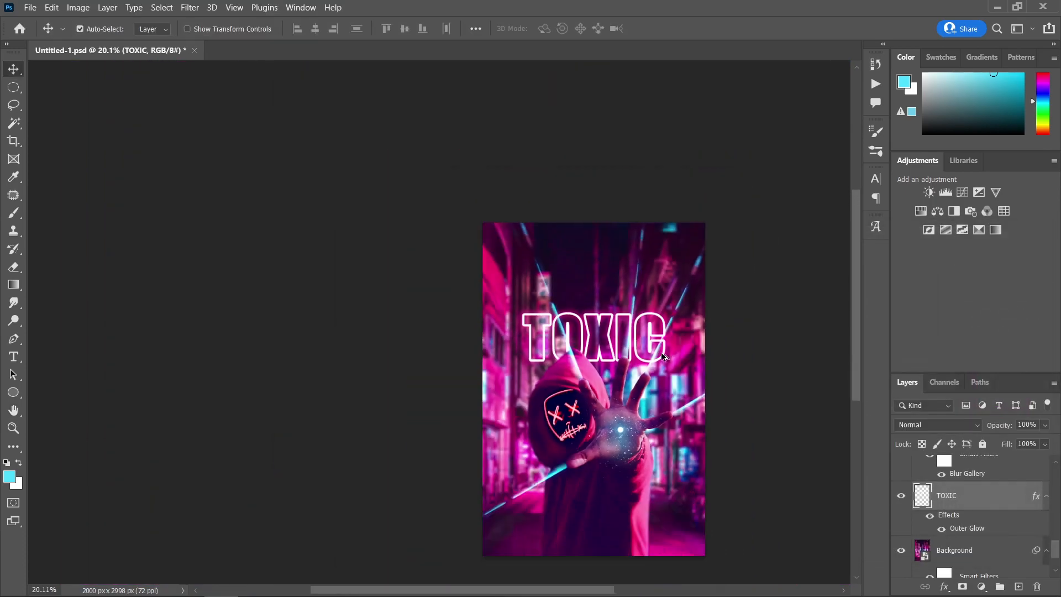
pyautogui.scroll(4, 693, 399)
pyautogui.scroll(-2, 697, 403)
# - Stamp all visible layers into a new layer above Layer 3 and convert it to a smart object
pyautogui.moveTo(1056, 554); pyautogui.dragTo(1059, 478)
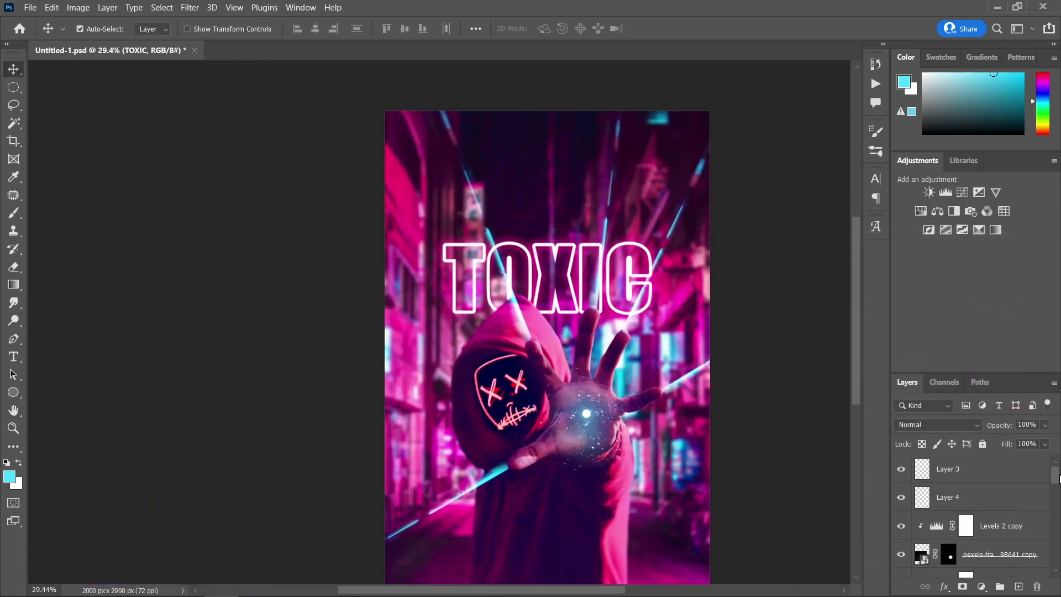
pyautogui.click(1002, 472)
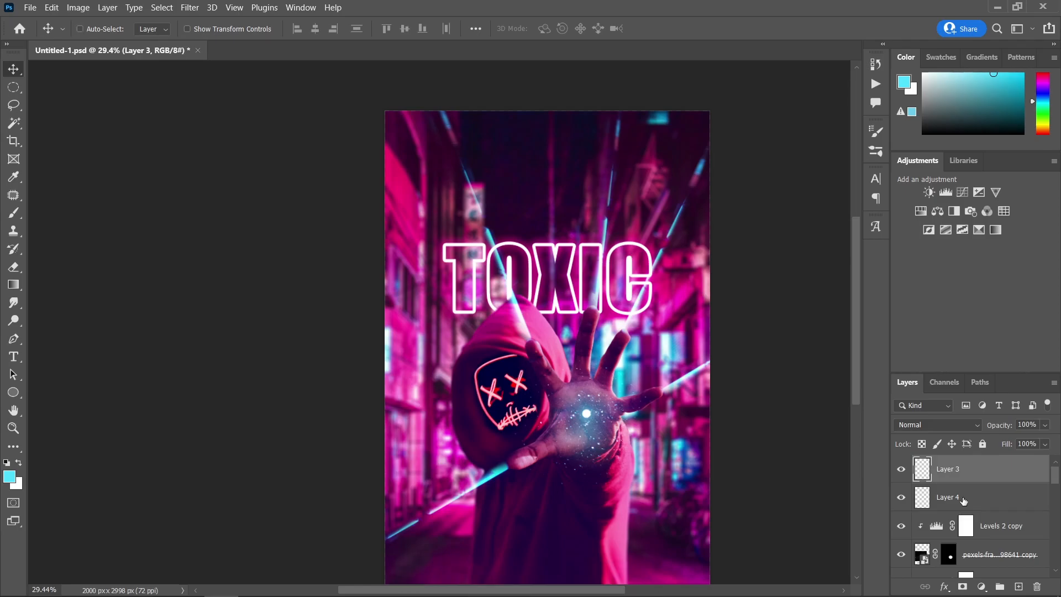
pyautogui.rightClick(966, 469)
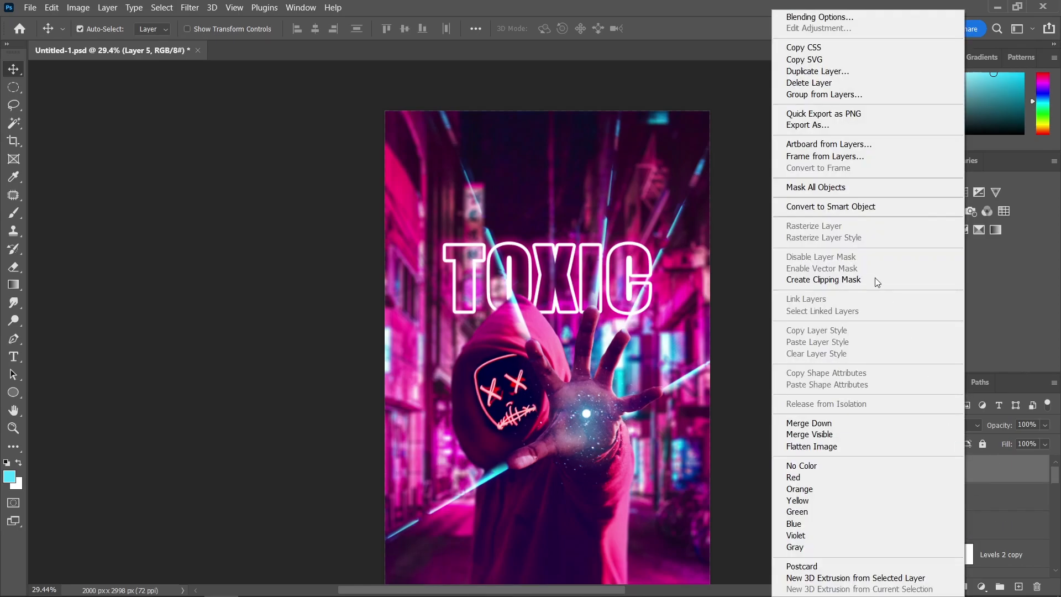
pyautogui.click(850, 207)
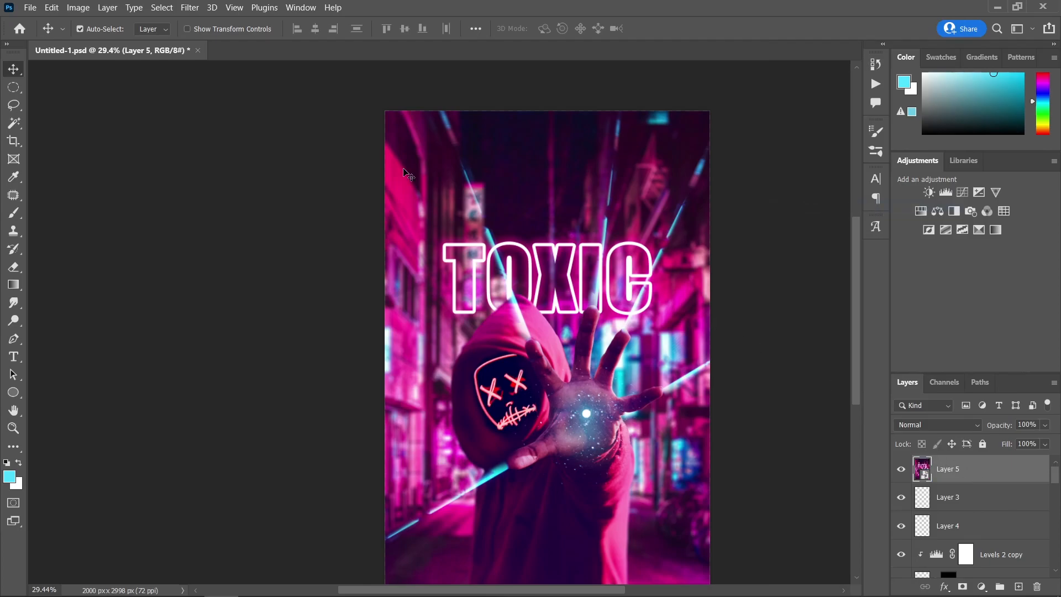
# - Open the Camera Raw Filter on the merged smart object and load the HOOD.xmp settings from the Photo Manipulations folder
pyautogui.click(191, 7)
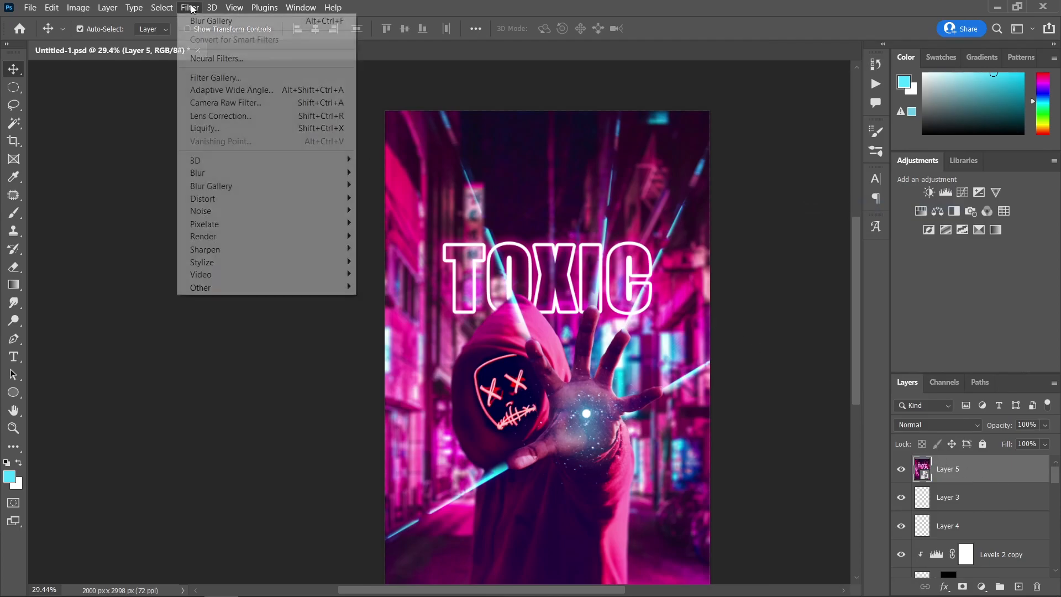
pyautogui.click(219, 103)
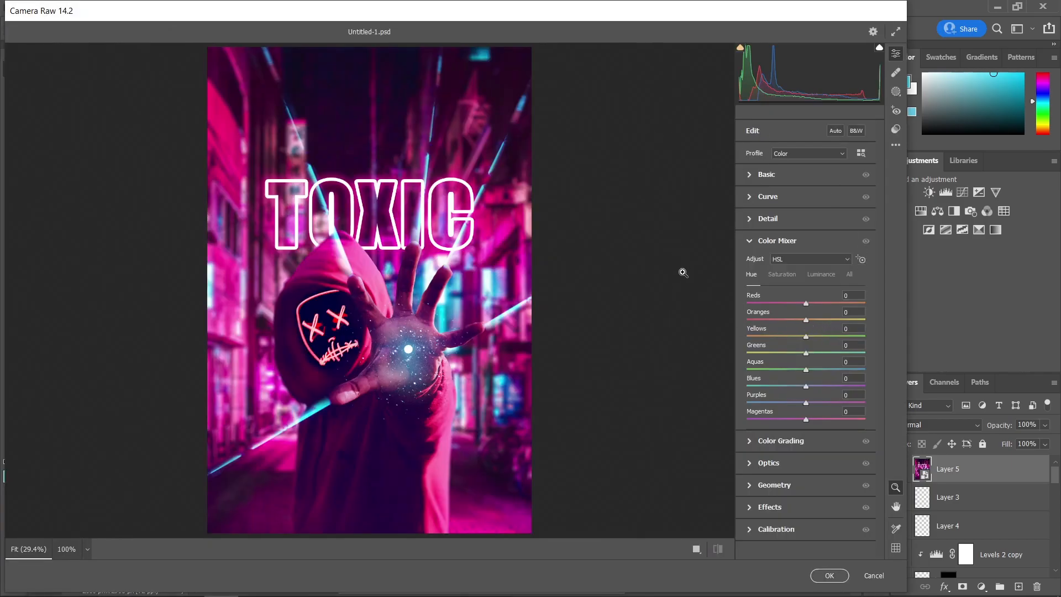
pyautogui.click(768, 175)
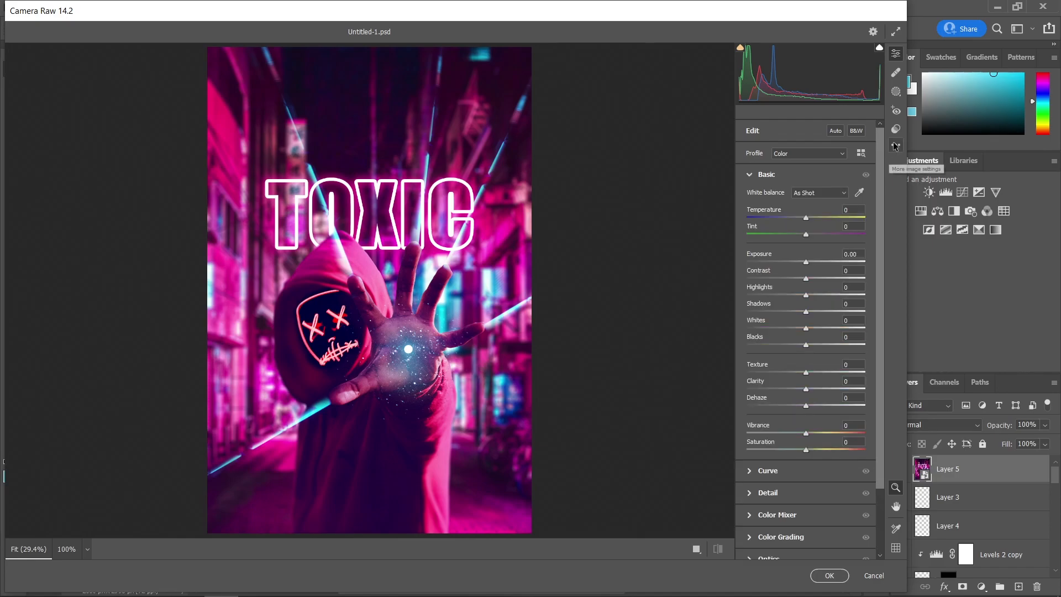
pyautogui.click(897, 146)
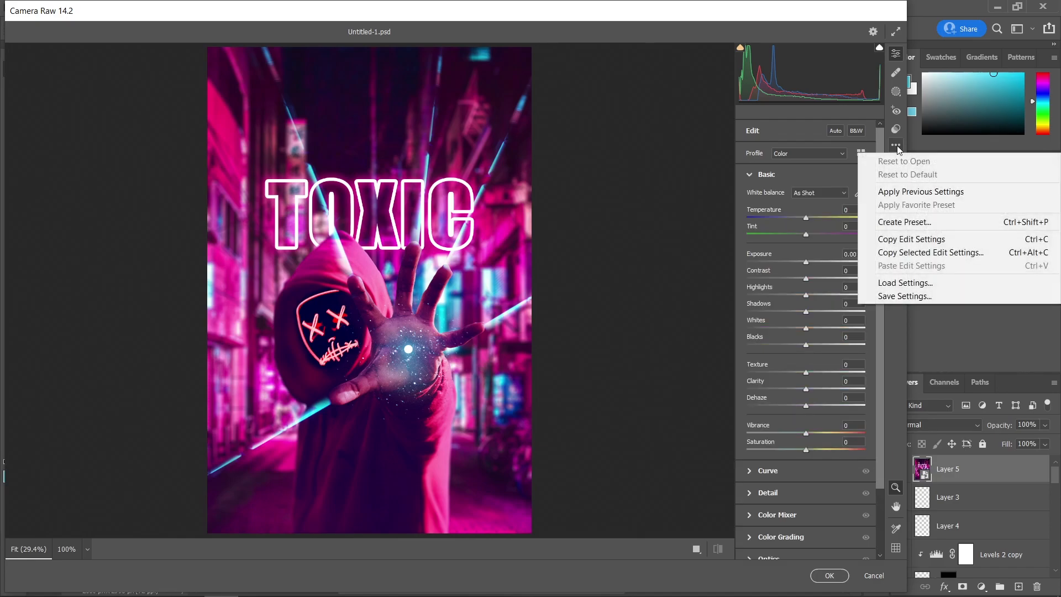
pyautogui.click(912, 284)
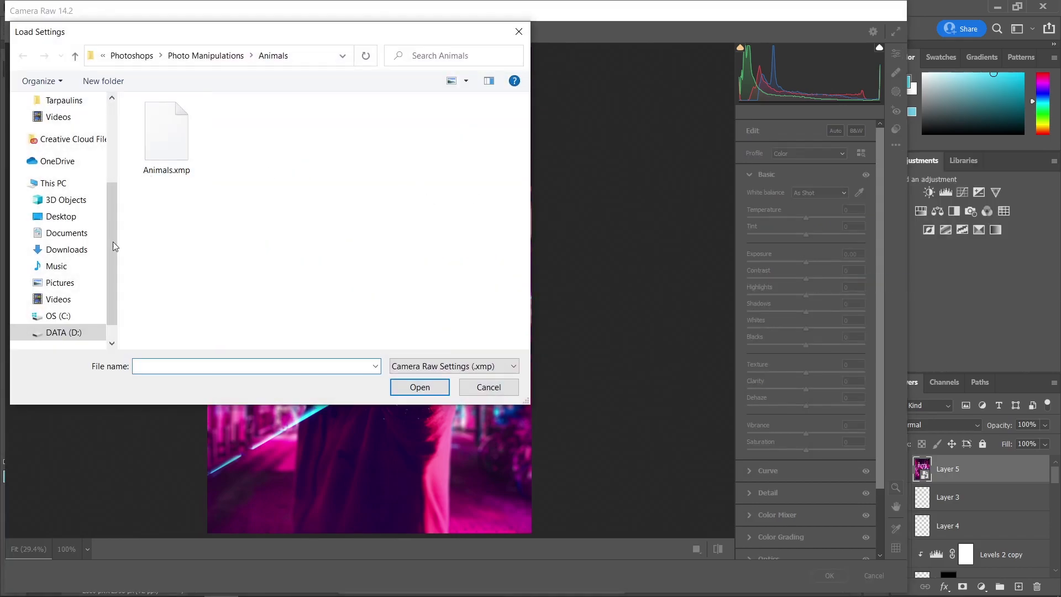
pyautogui.scroll(3, 69, 273)
pyautogui.click(84, 234)
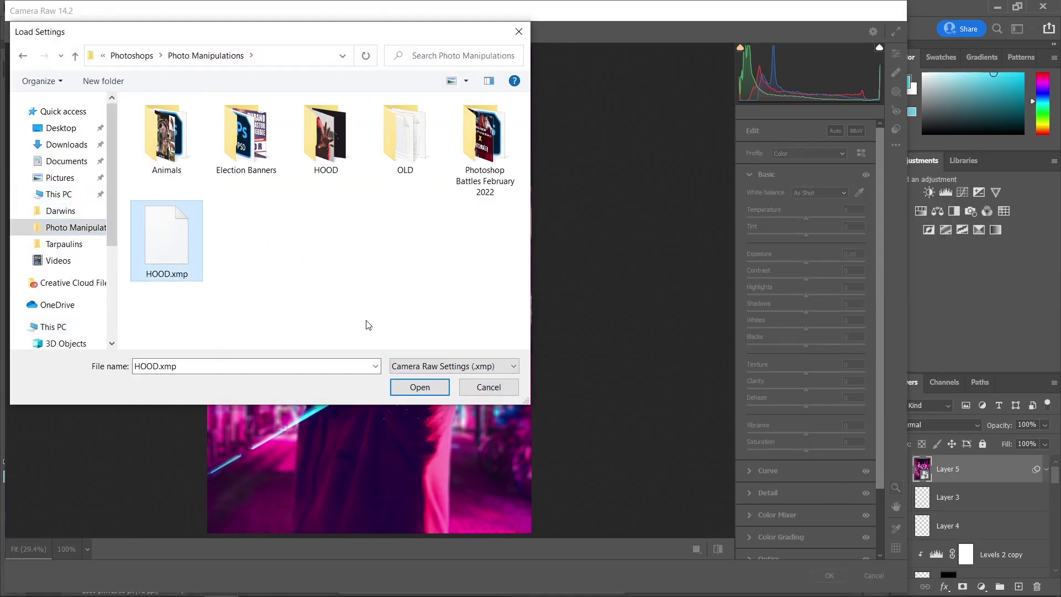
pyautogui.click(419, 387)
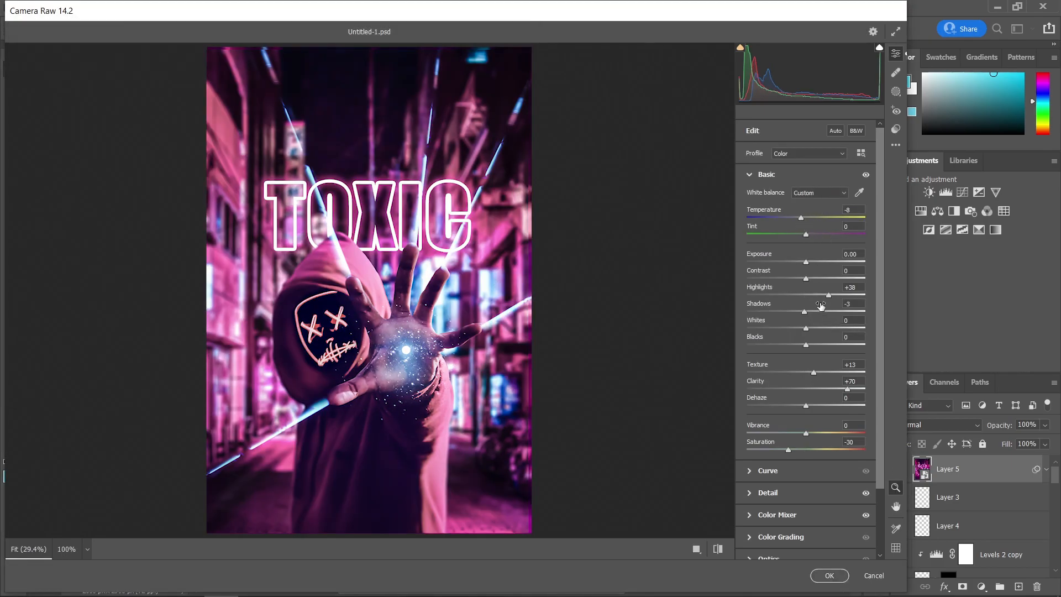
# - Review the loaded Basic and Detail settings, try lowering Noise Reduction to its minimum and undo that change
pyautogui.click(858, 307)
pyautogui.click(856, 366)
pyautogui.click(859, 381)
pyautogui.click(796, 494)
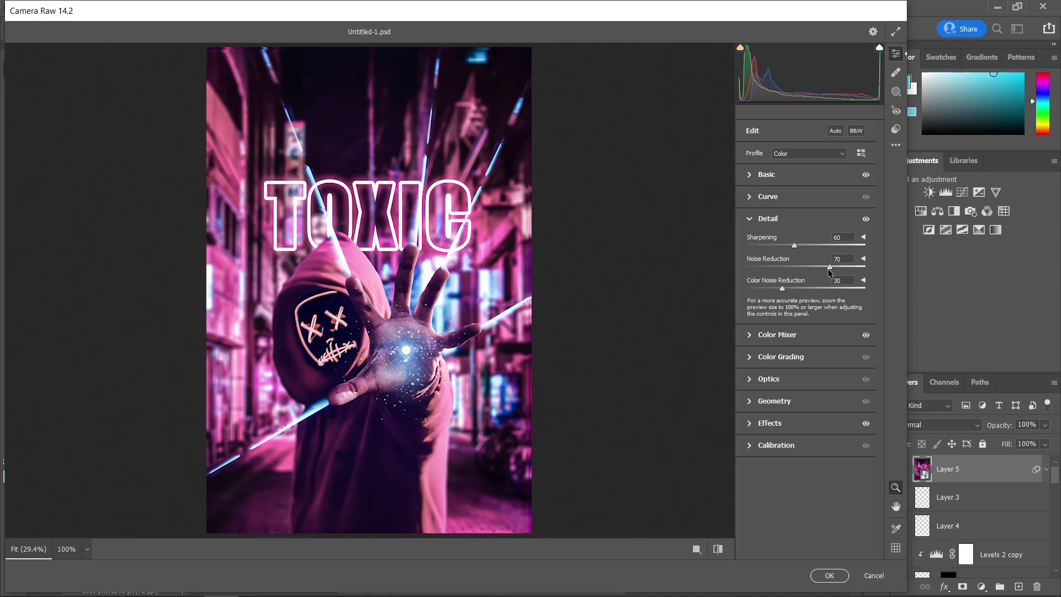
pyautogui.moveTo(829, 267); pyautogui.dragTo(728, 267)
pyautogui.hotkey('ctrl', 'z')
# - Review the Color Mixer's hue, saturation and luminance settings and apply the Camera Raw filter to the merged layer
pyautogui.click(799, 337)
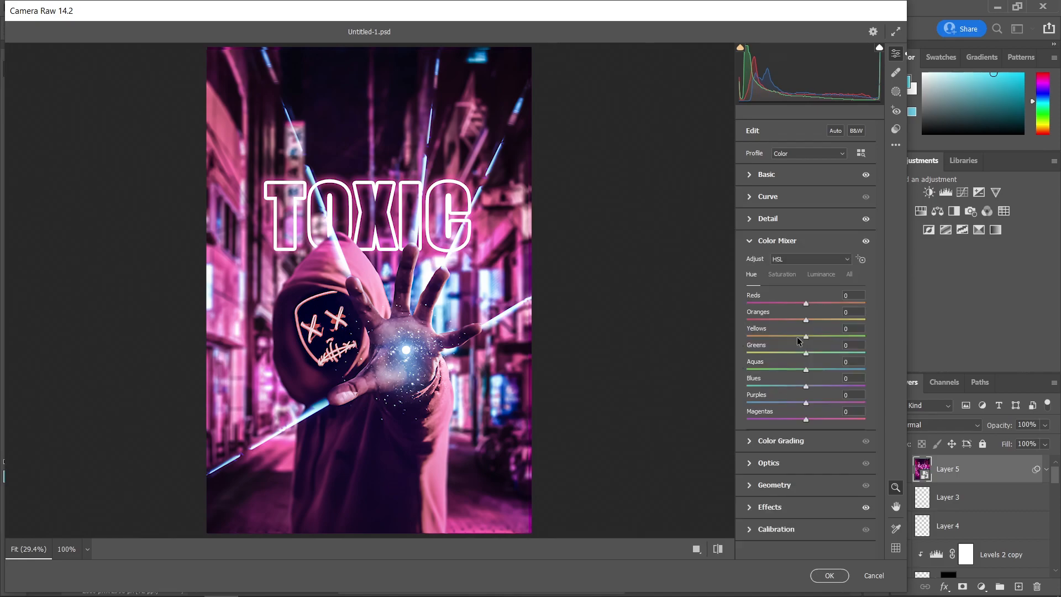
pyautogui.click(783, 274)
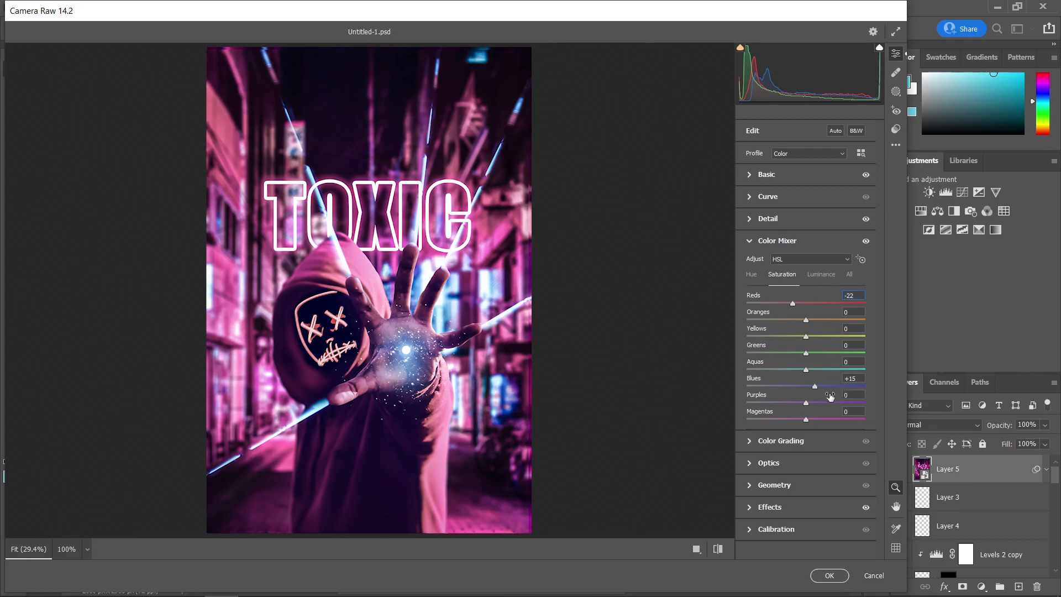
pyautogui.moveTo(858, 379); pyautogui.dragTo(837, 385)
pyautogui.click(818, 276)
pyautogui.click(861, 378)
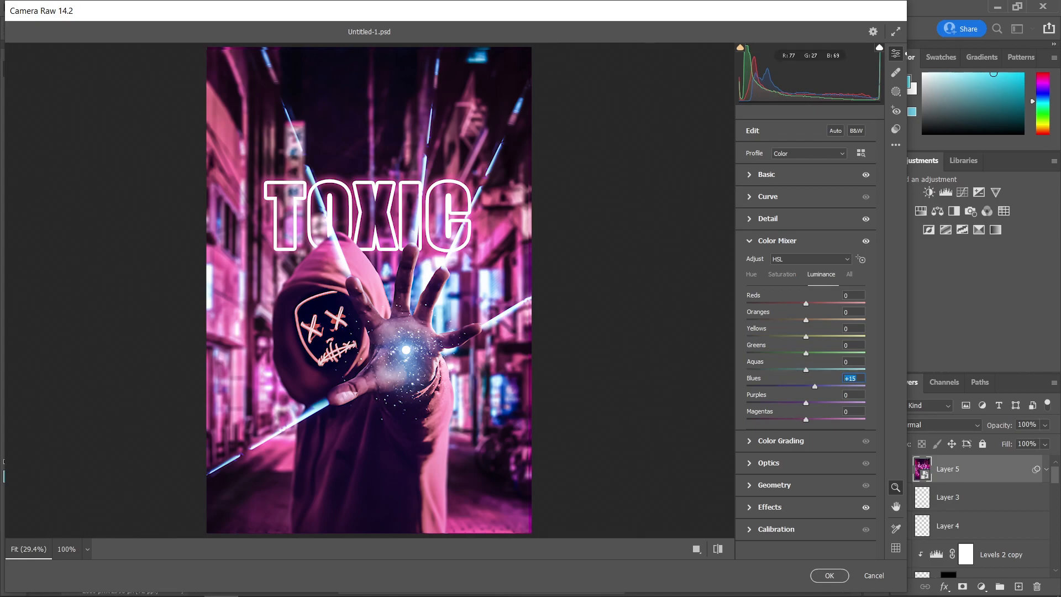
pyautogui.click(829, 575)
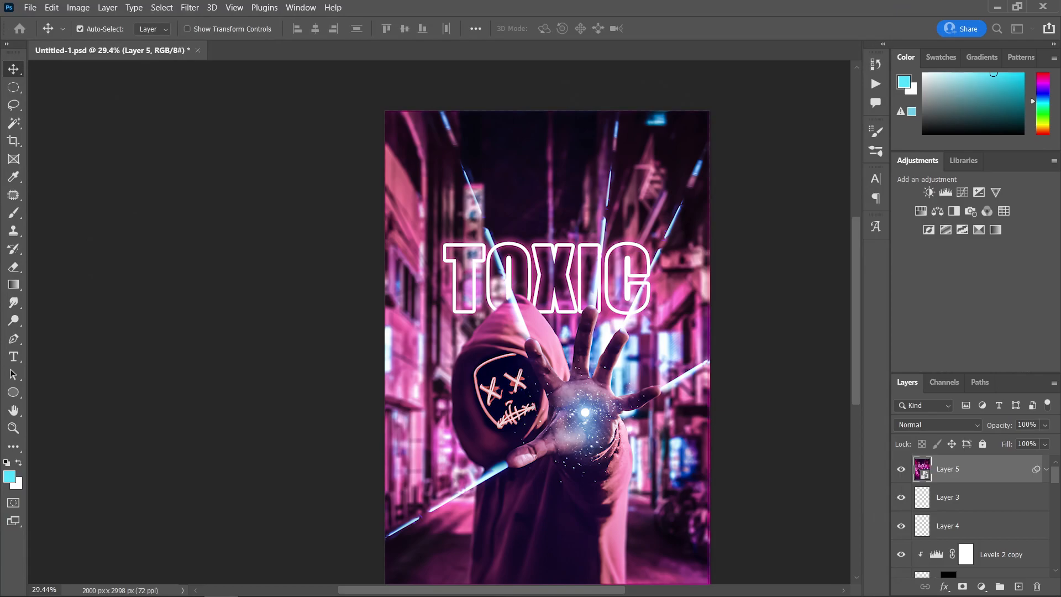